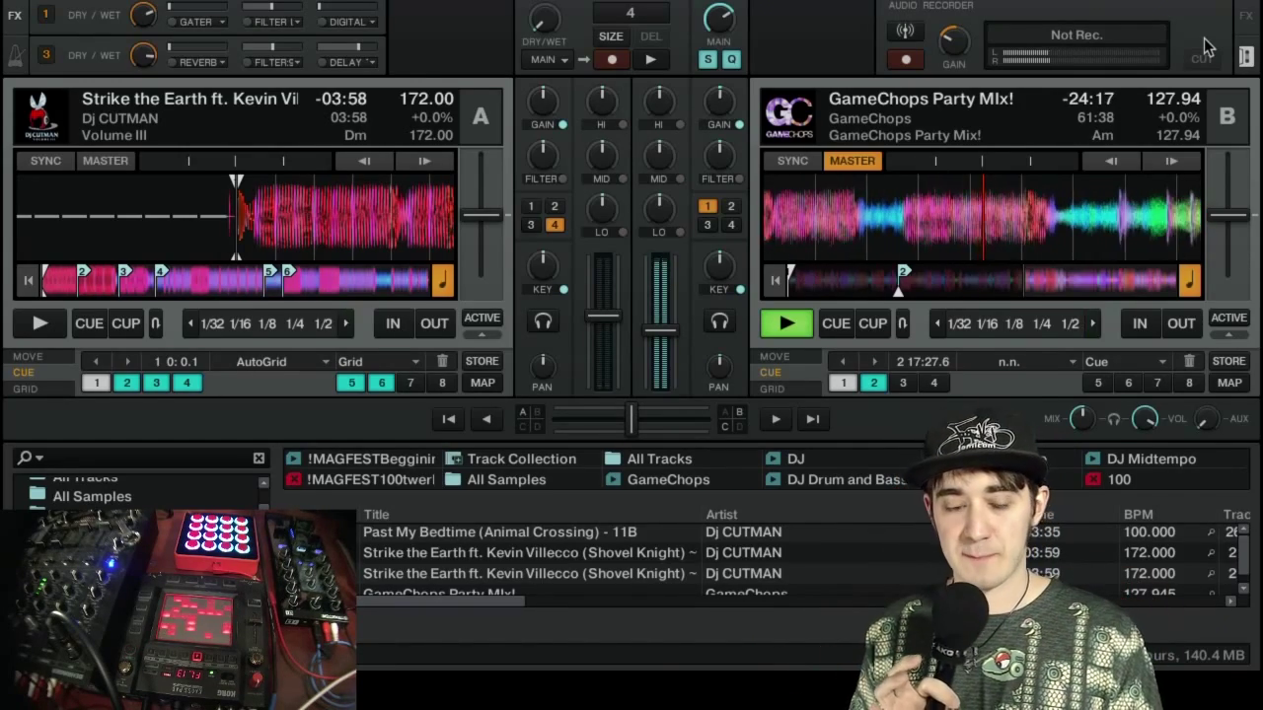
- Switch between Traktor and Ableton Live to compare both programs, finishing on the Traktor decks
key(super+Tab)
key(super+Tab)
key(super+Tab)
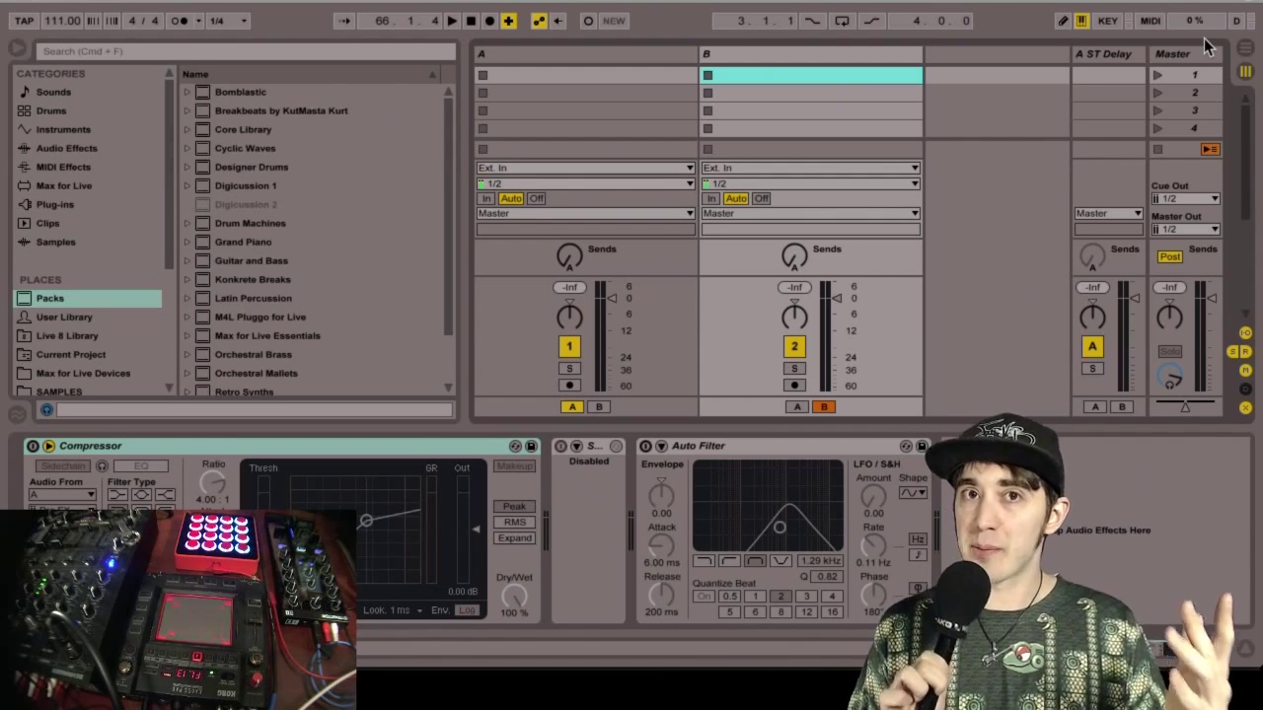
key(super+Tab)
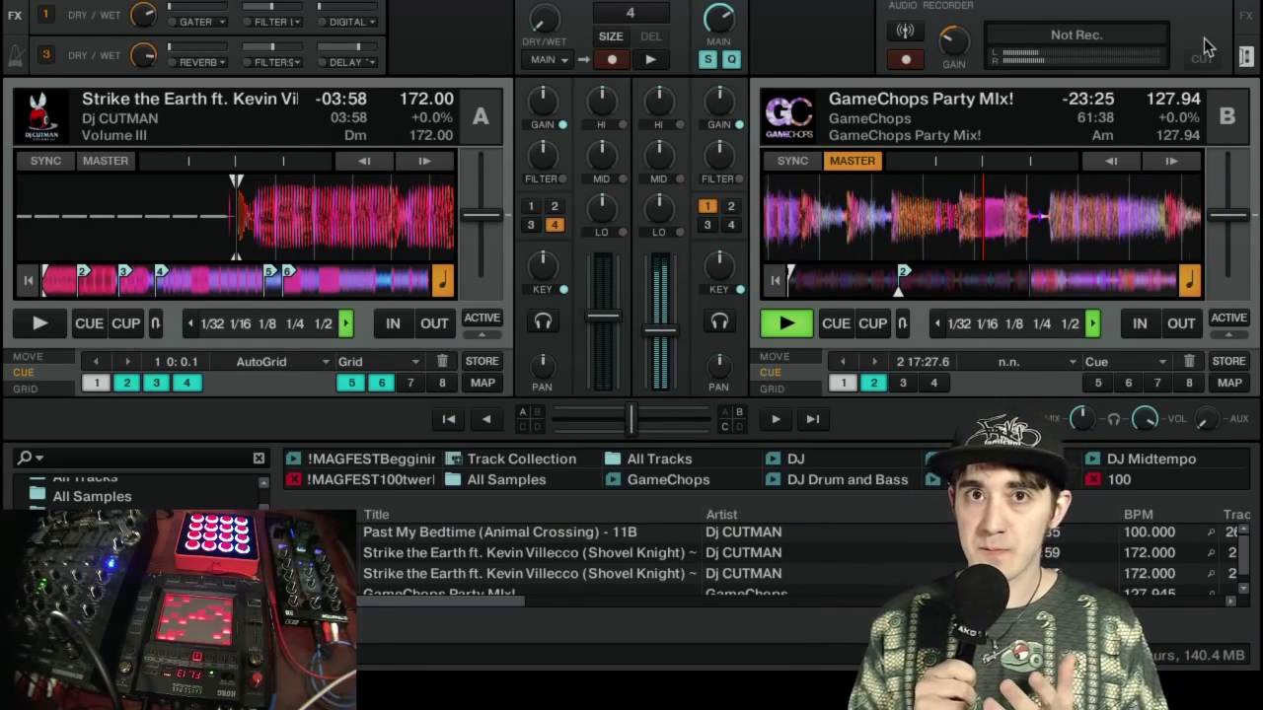
key(super+Tab)
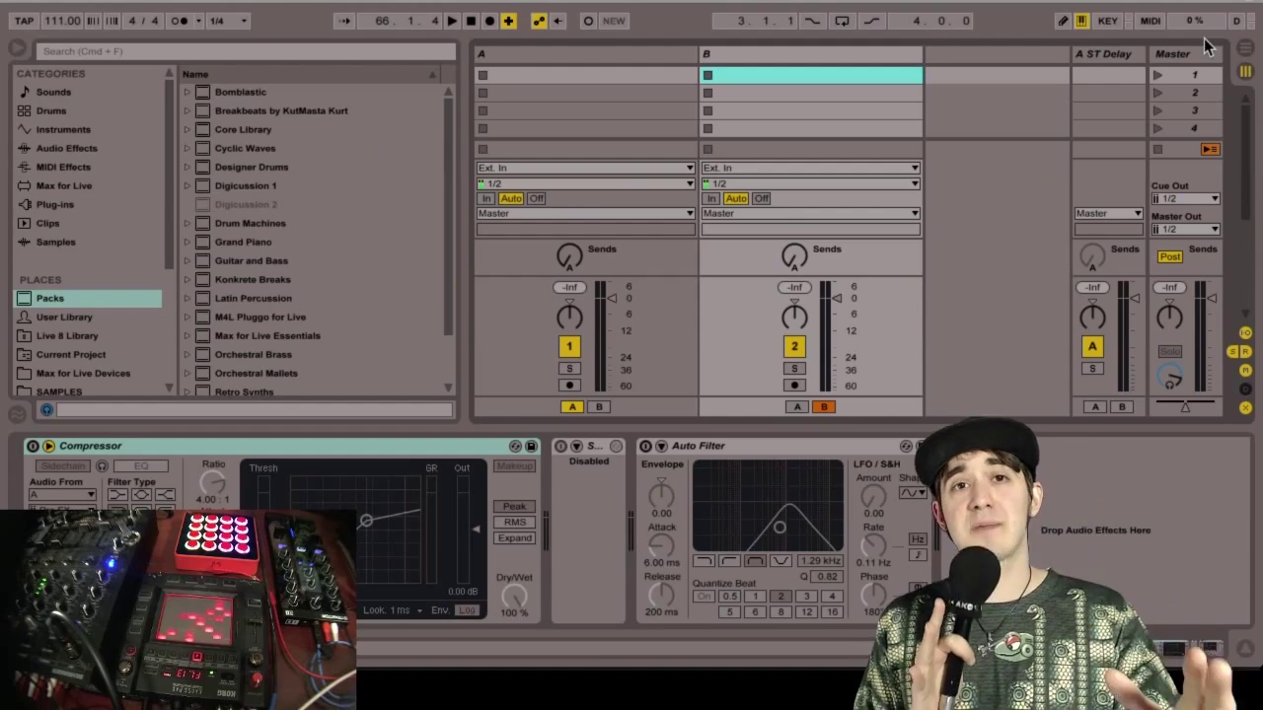
key(super+Tab)
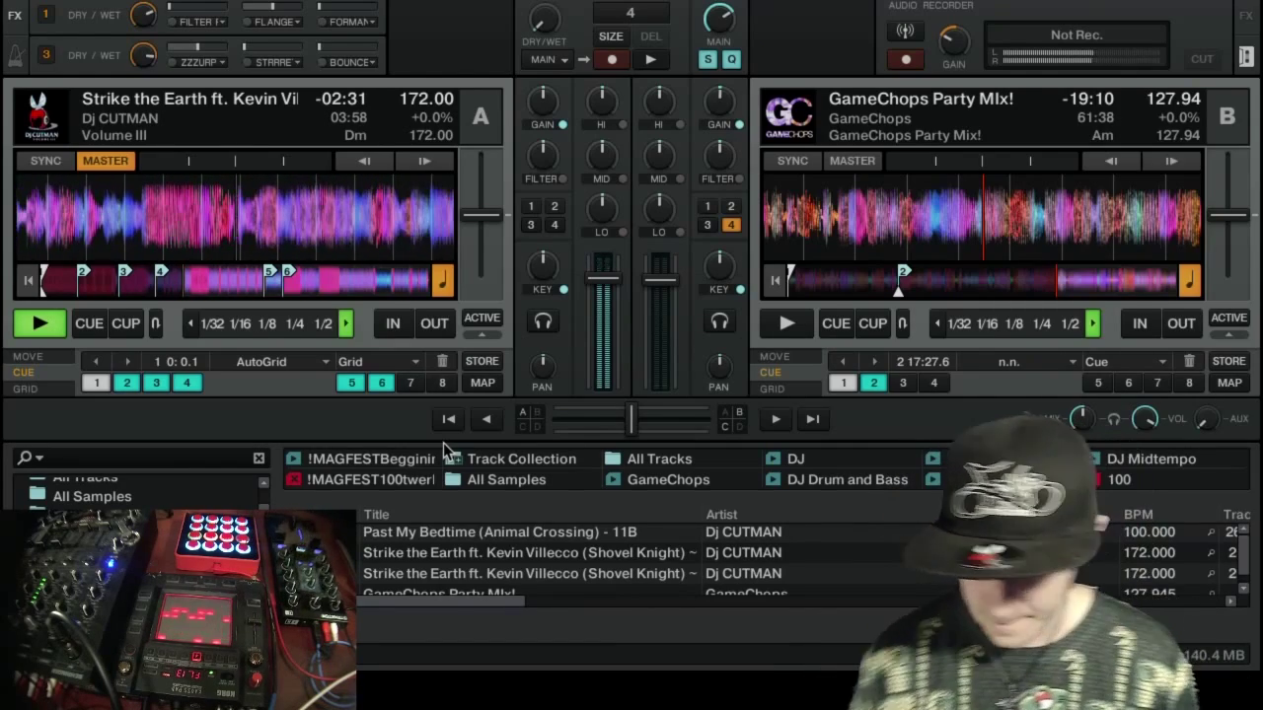
- Enlarge the track browser, open the DJ Drum and Bass playlist and select the Shovel Knight - Strike The Earth Remix track
key(space)
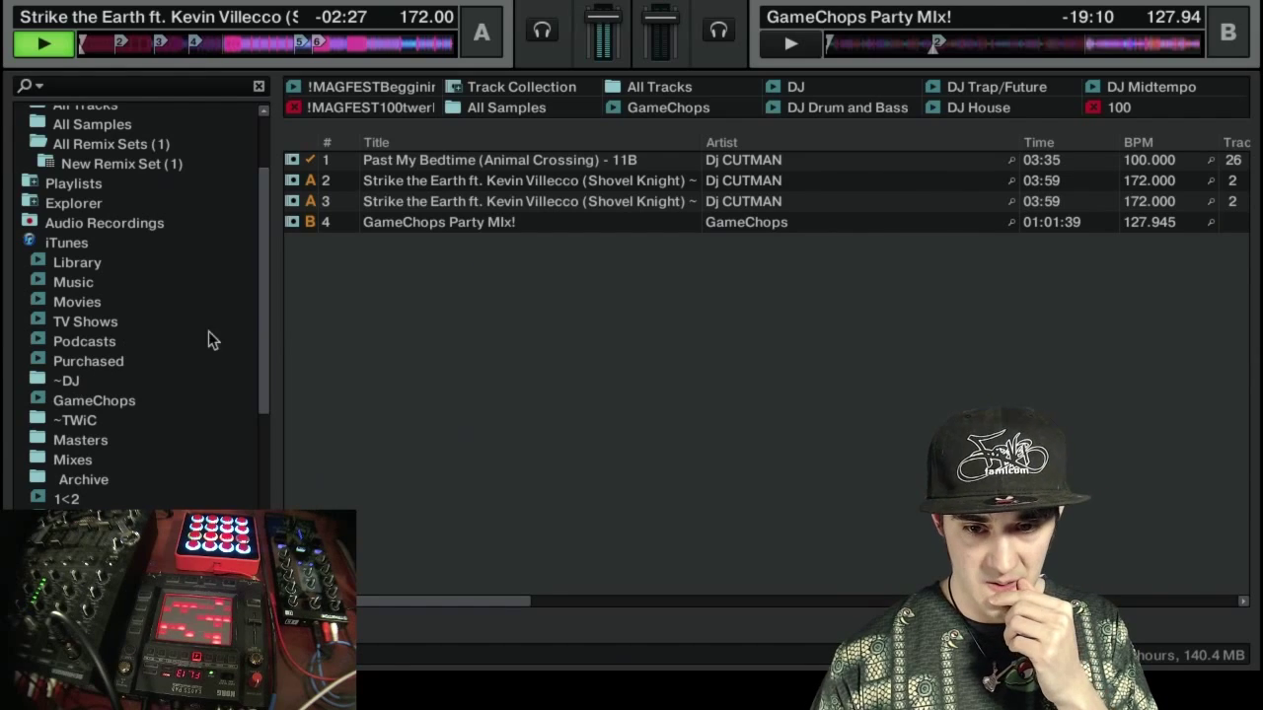
click(834, 109)
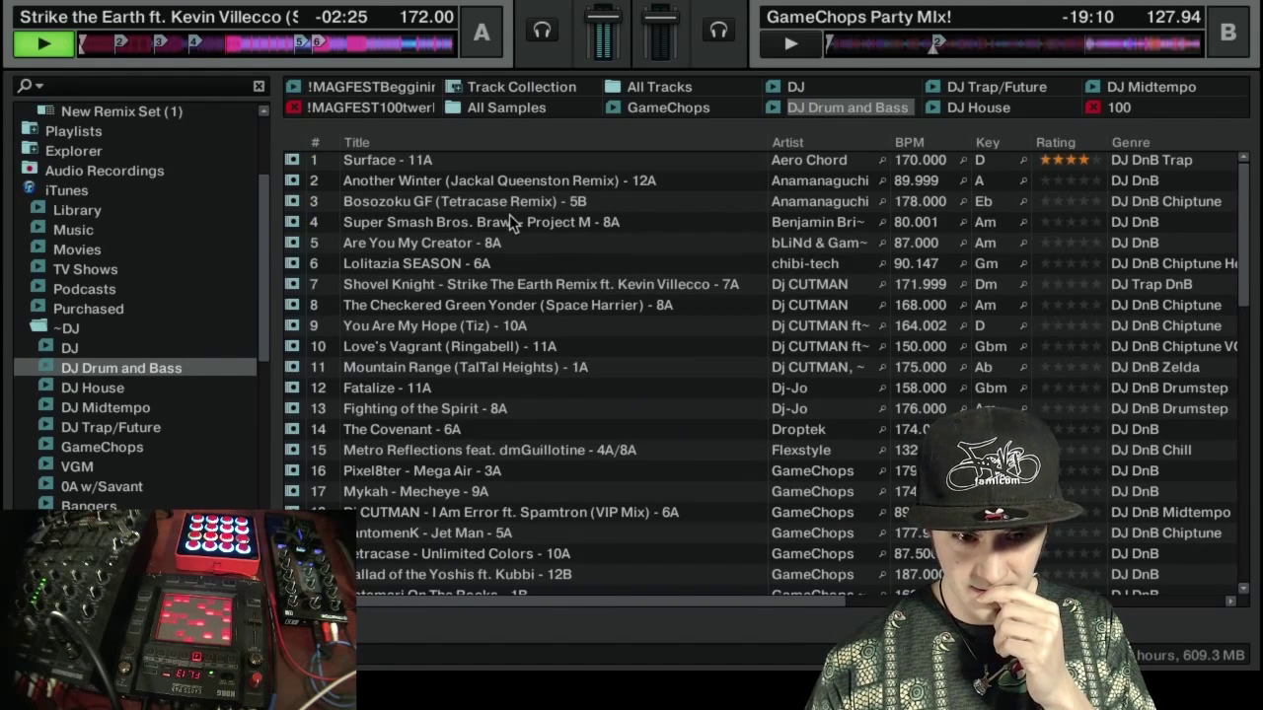
click(522, 345)
click(582, 287)
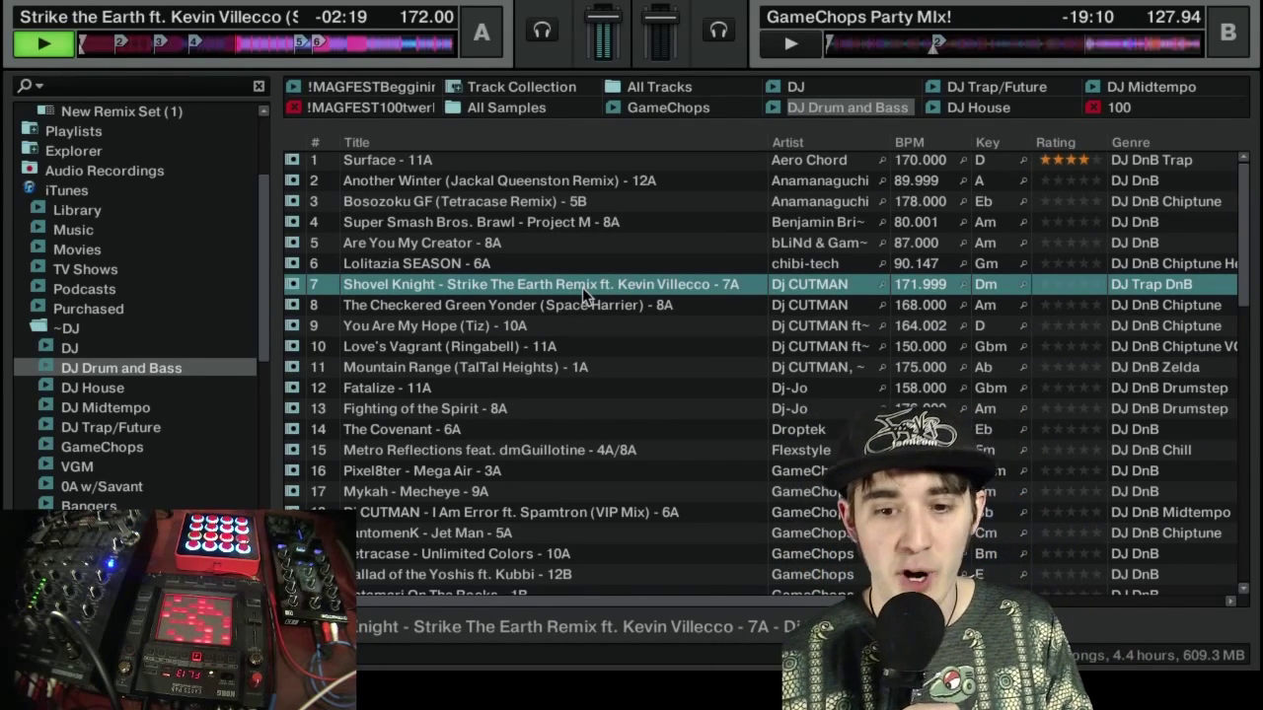
- Sort the DJ Drum and Bass playlist by key and look through it for tracks compatible with 7A
click(985, 143)
scroll(983, 315, down, 10)
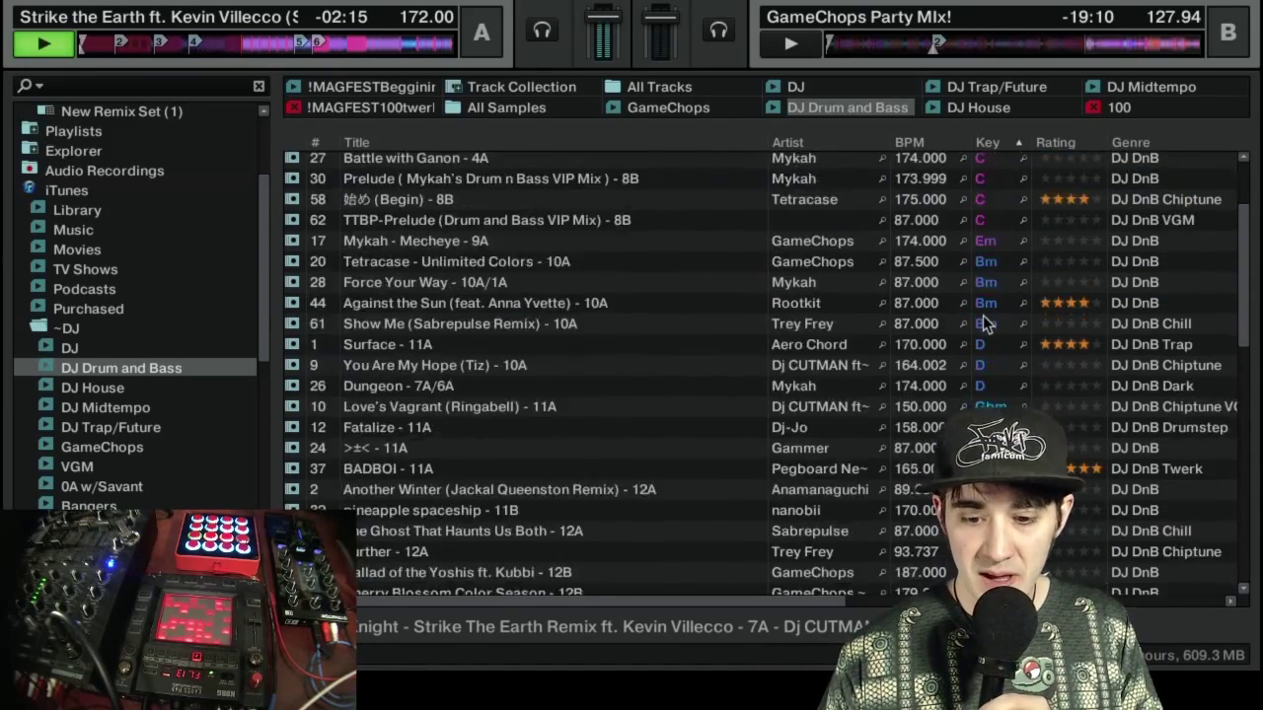
scroll(982, 322, down, 5)
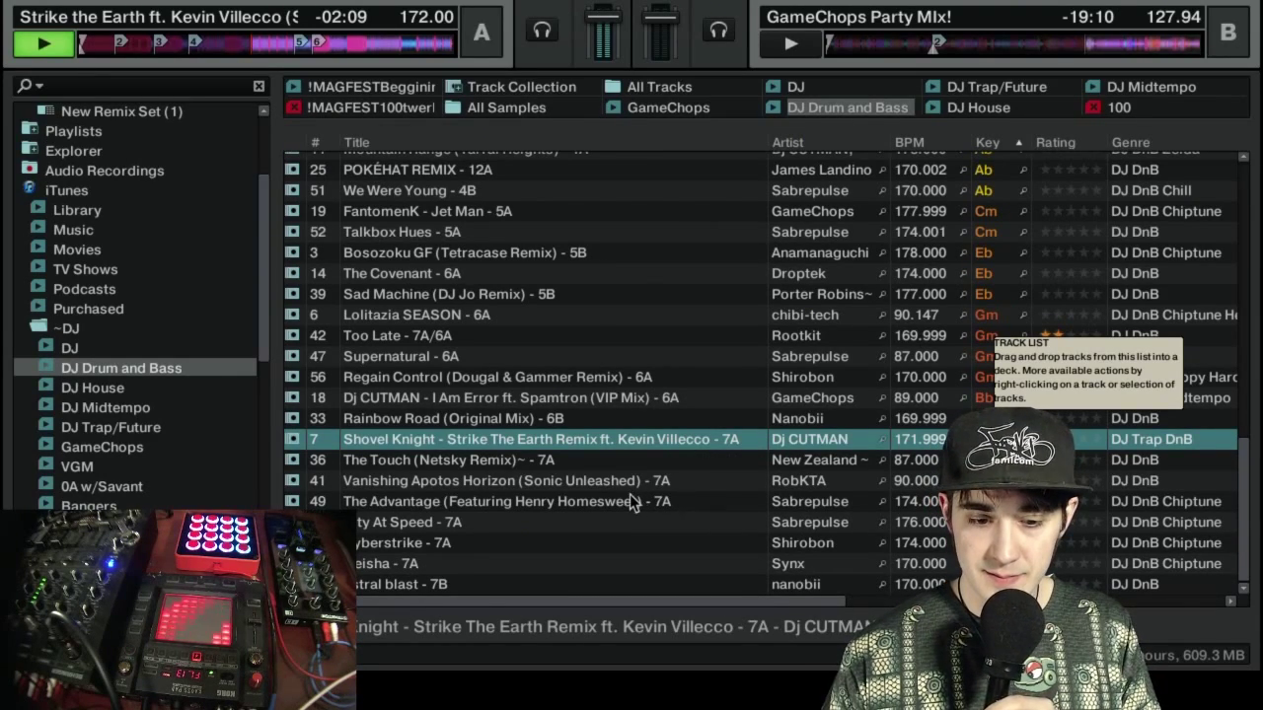
click(577, 483)
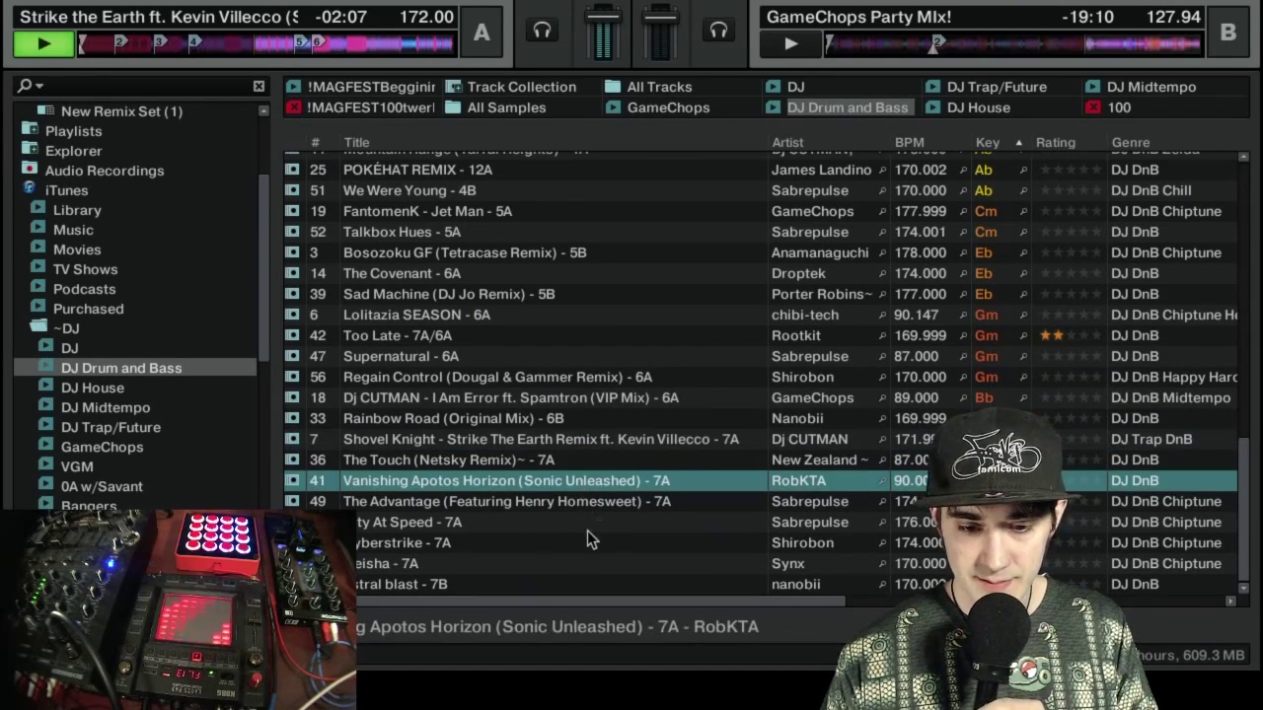
click(529, 504)
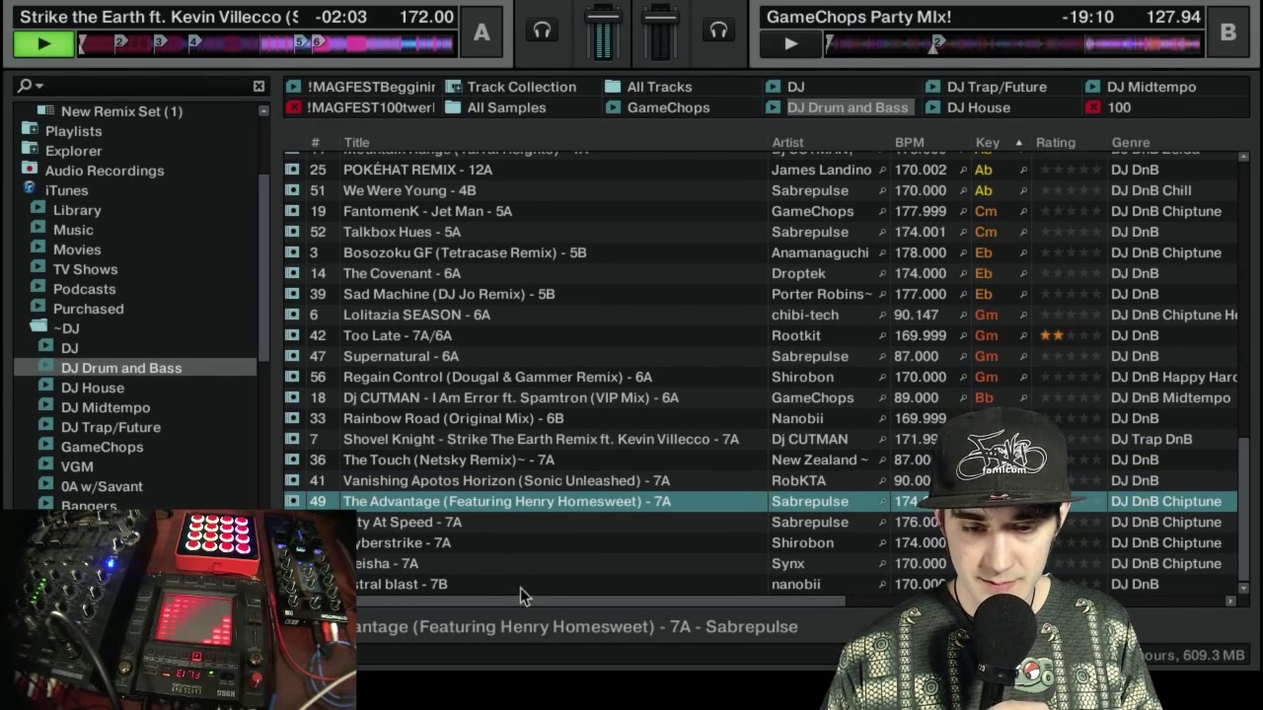
scroll(497, 550, up, 1)
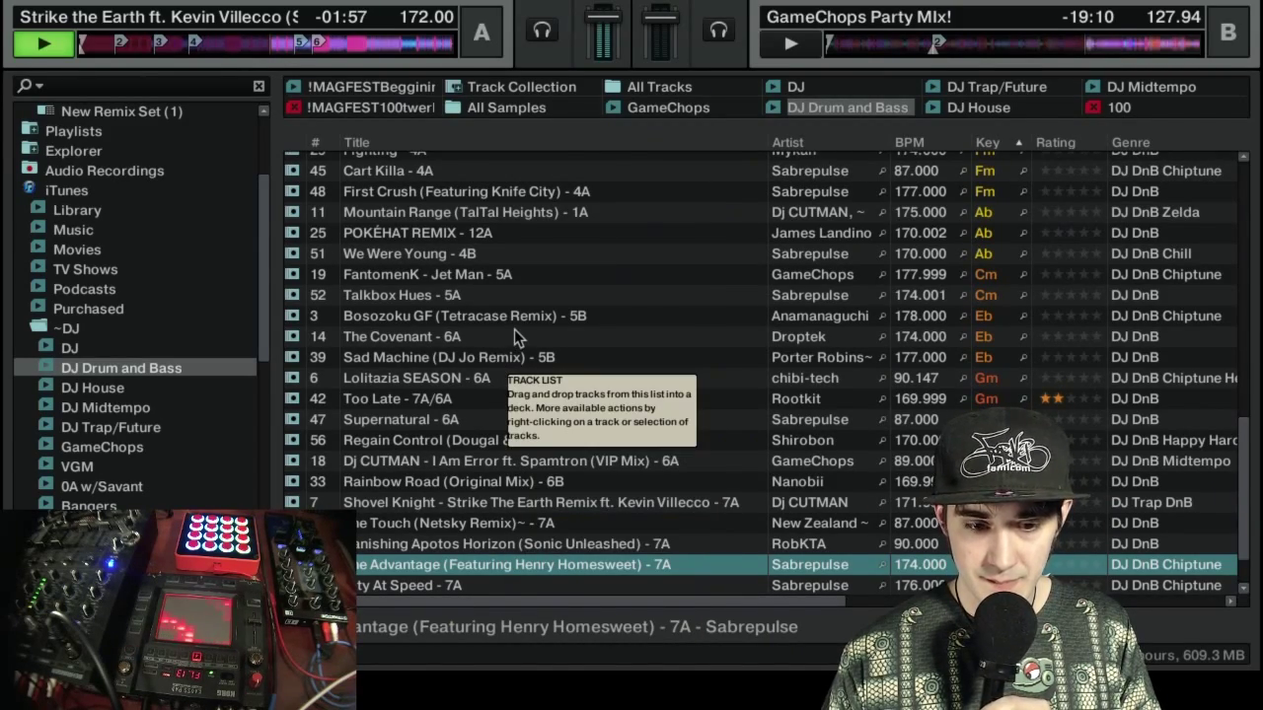
scroll(514, 328, up, 2)
scroll(514, 329, down, 9)
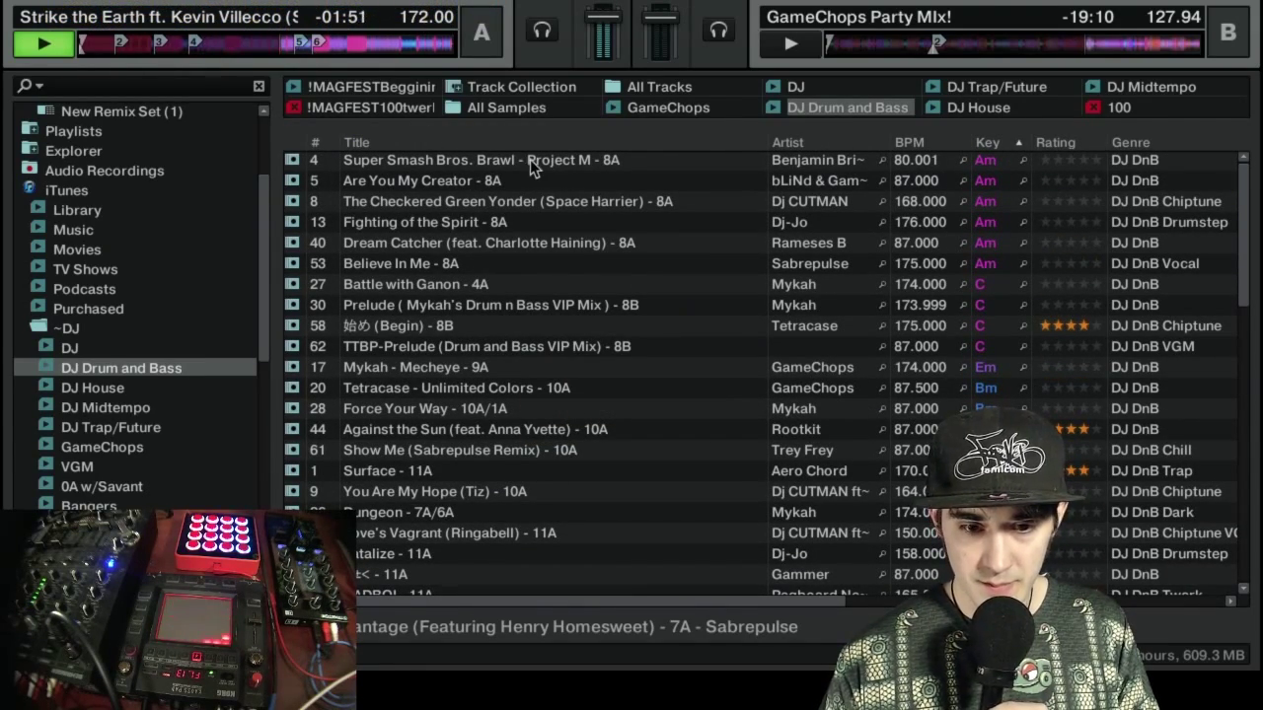
- Load Super Smash Bros. Brawl - Project M - 8A into deck B and double its beatgrid tempo to 160.001 BPM
drag(525, 153, 939, 48)
key(space)
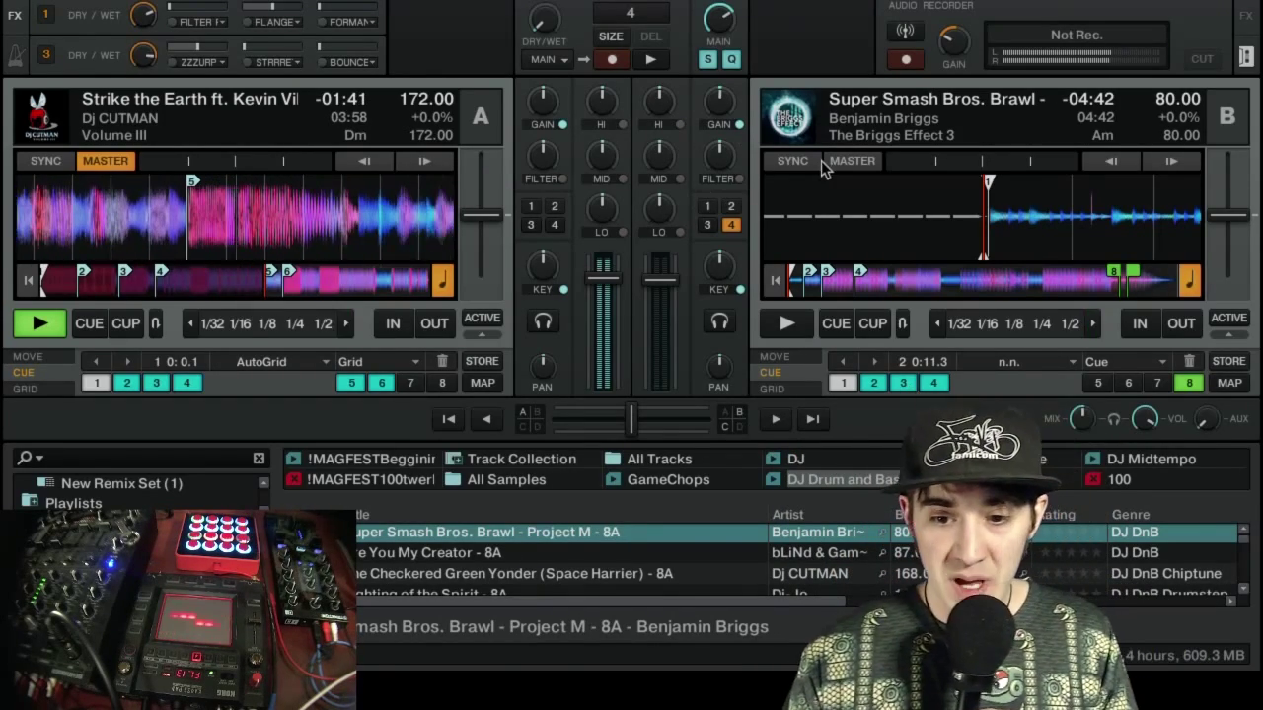
click(771, 390)
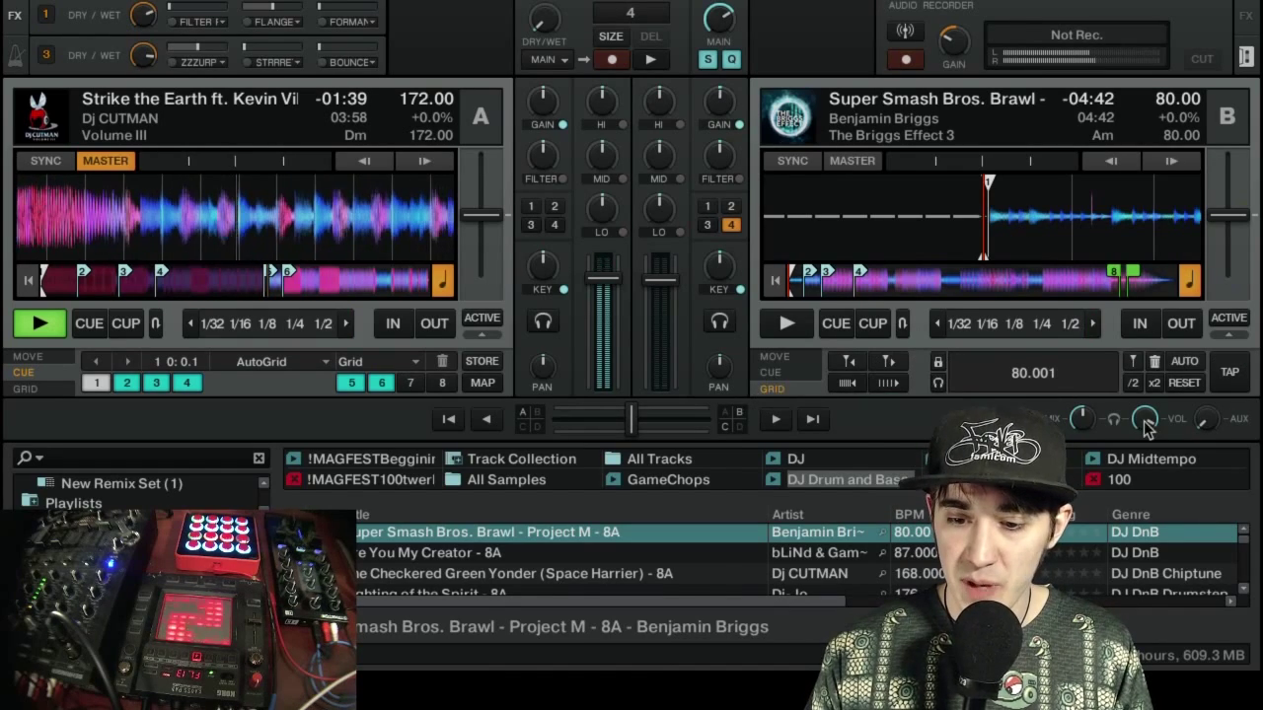
click(1154, 384)
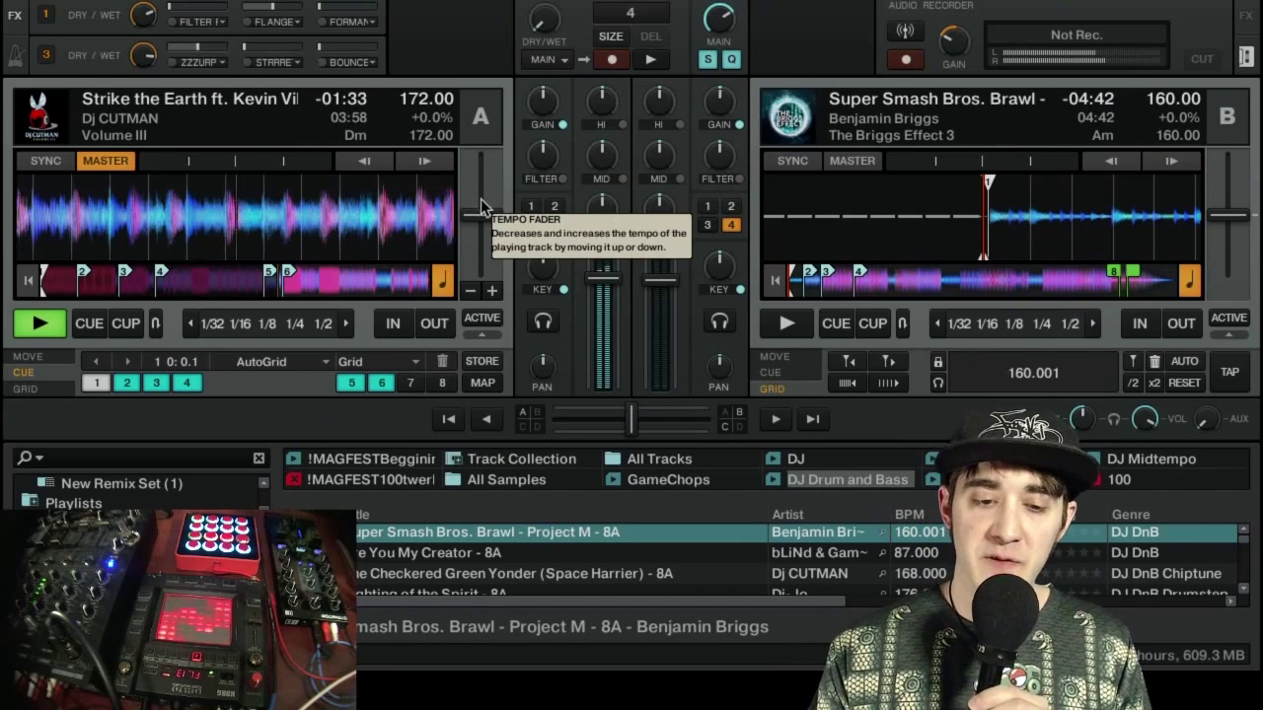
- Slow deck A to 159.72 BPM with its tempo fader and sync deck B to it
drag(477, 227, 481, 194)
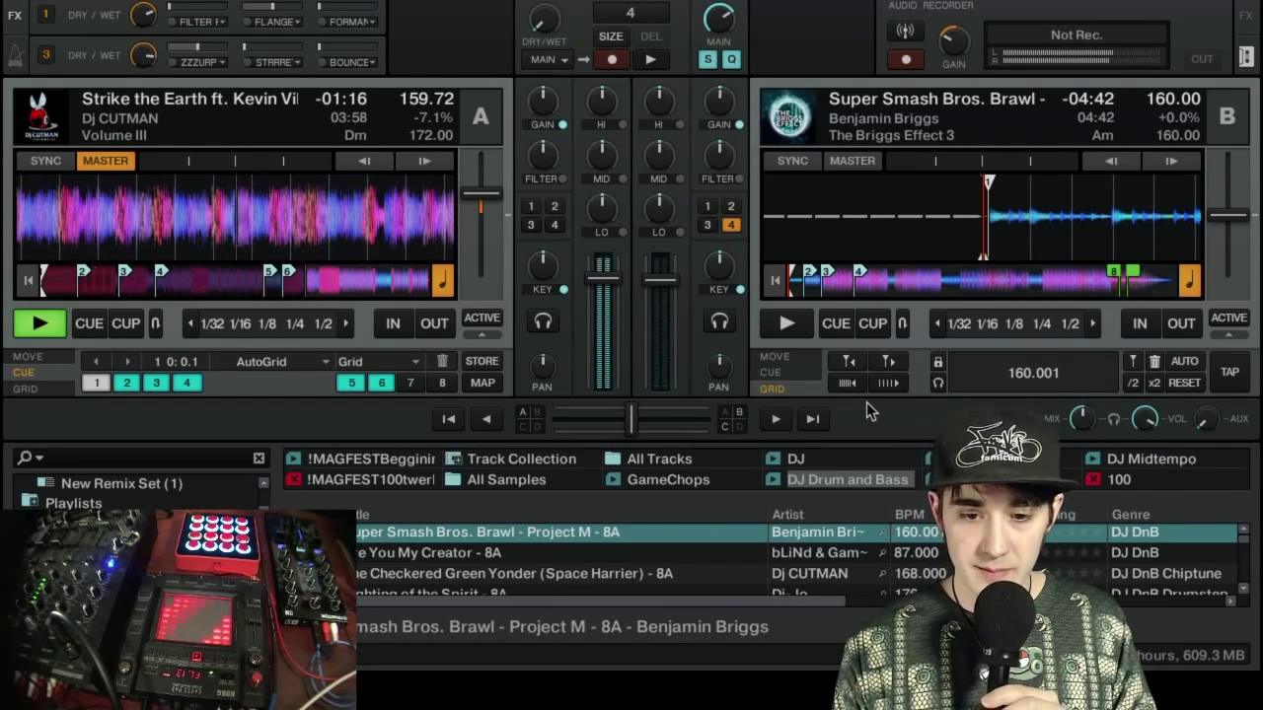
click(789, 164)
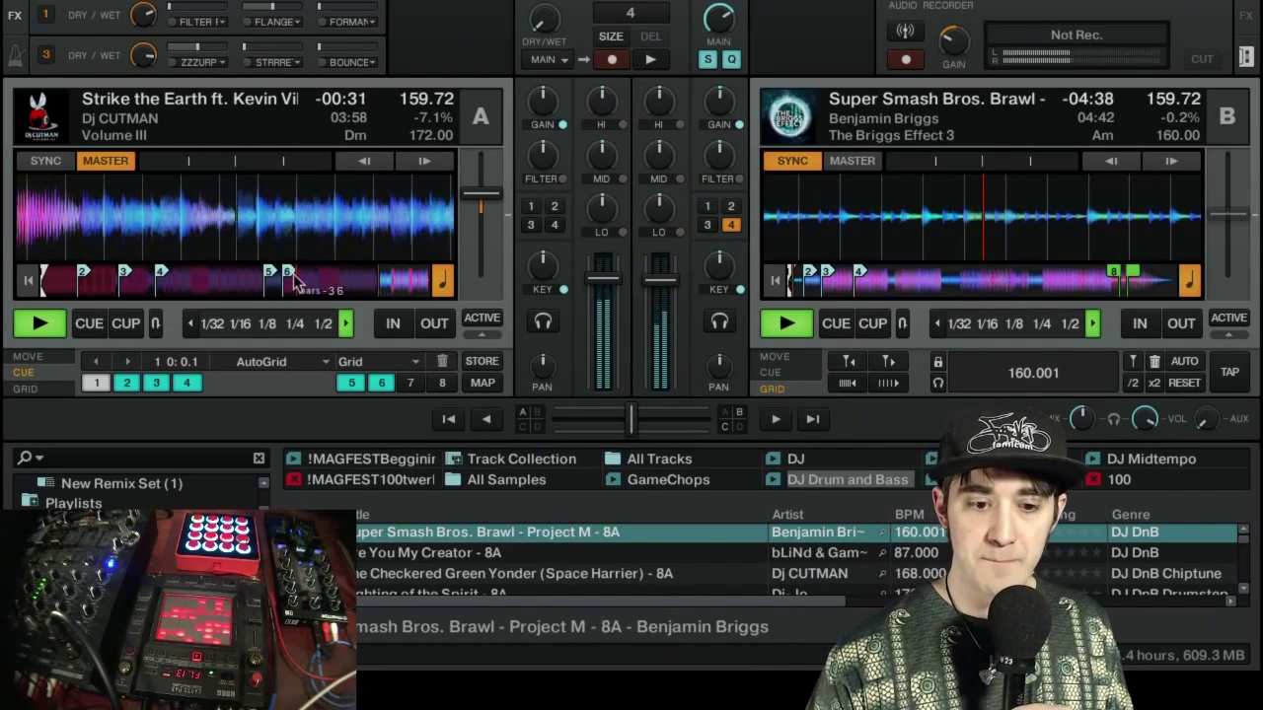
- Set an 8-beat loop on the track playing in deck A
click(344, 323)
click(344, 323)
click(345, 324)
click(344, 324)
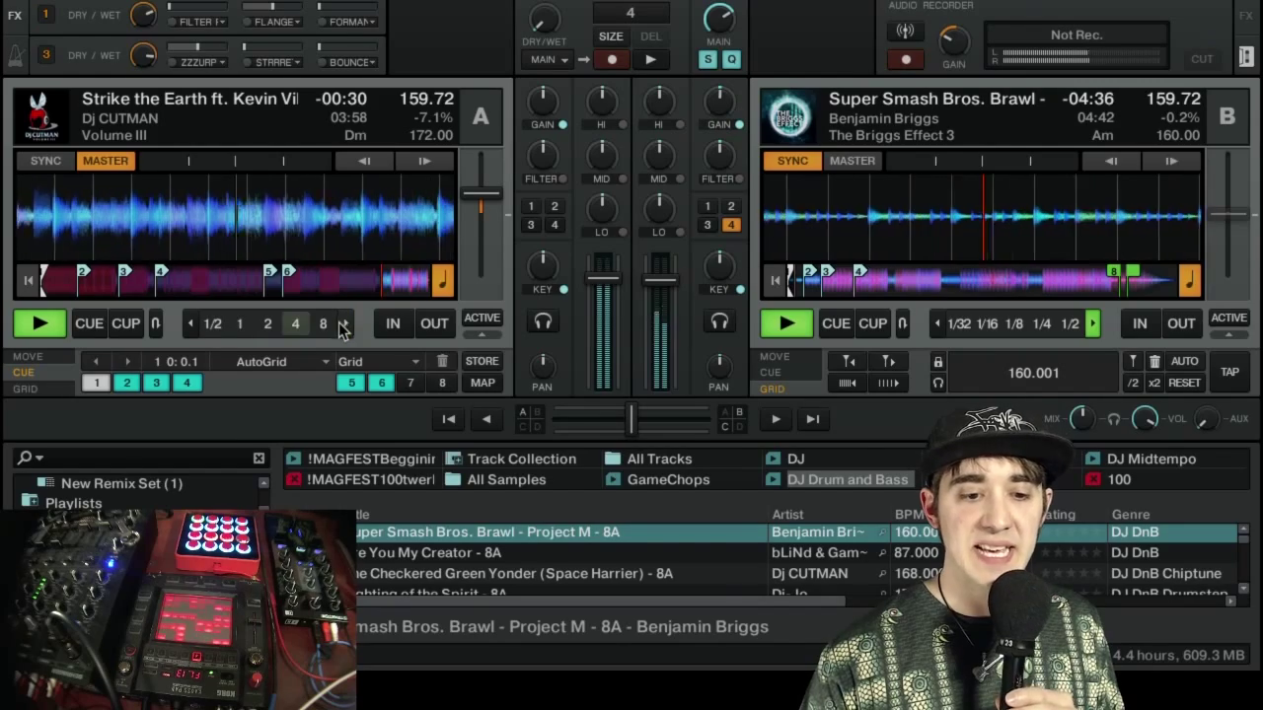
click(323, 326)
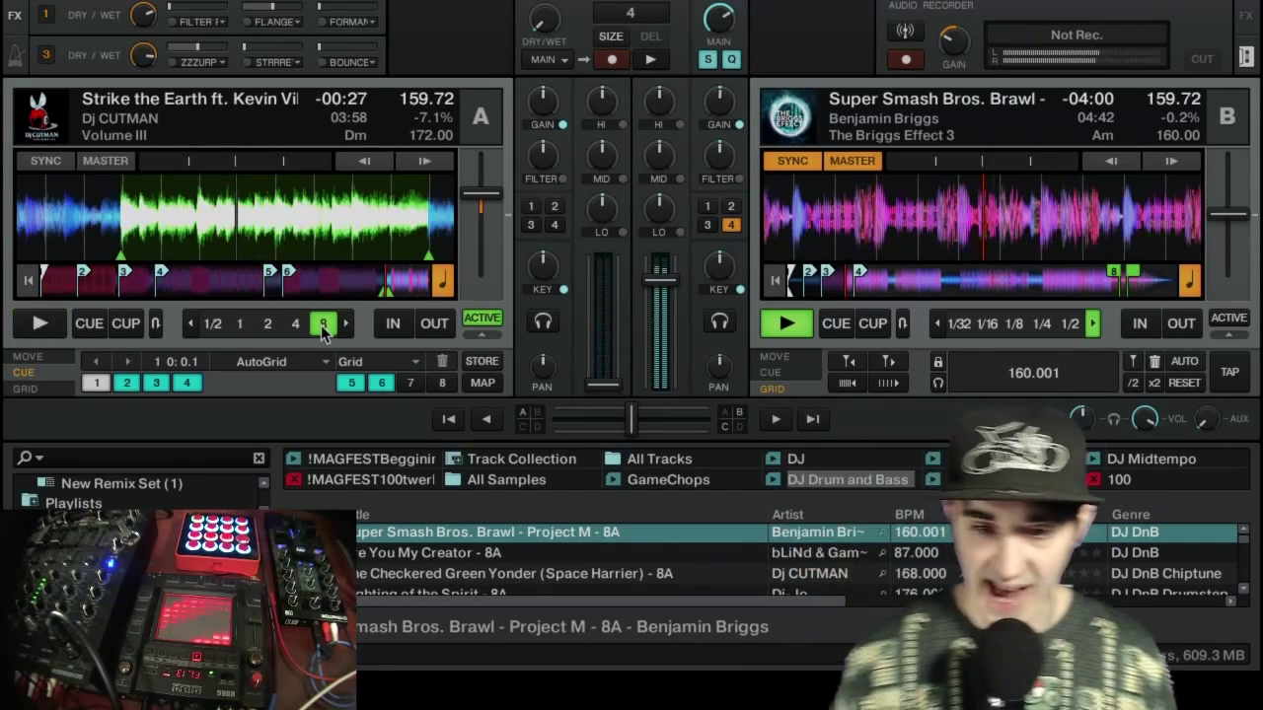
- Load Prelude (Mykah's Drum n Bass VIP Mix) - 8B from the enlarged playlist into deck A
key(space)
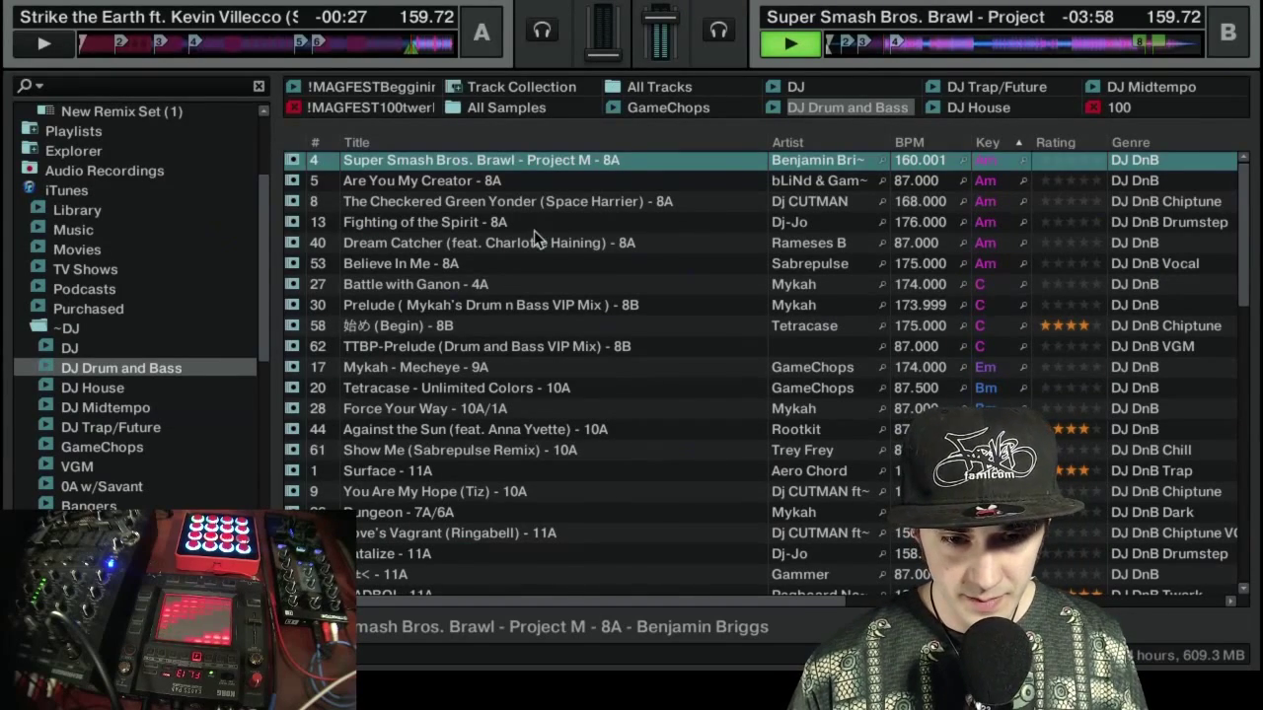
click(541, 203)
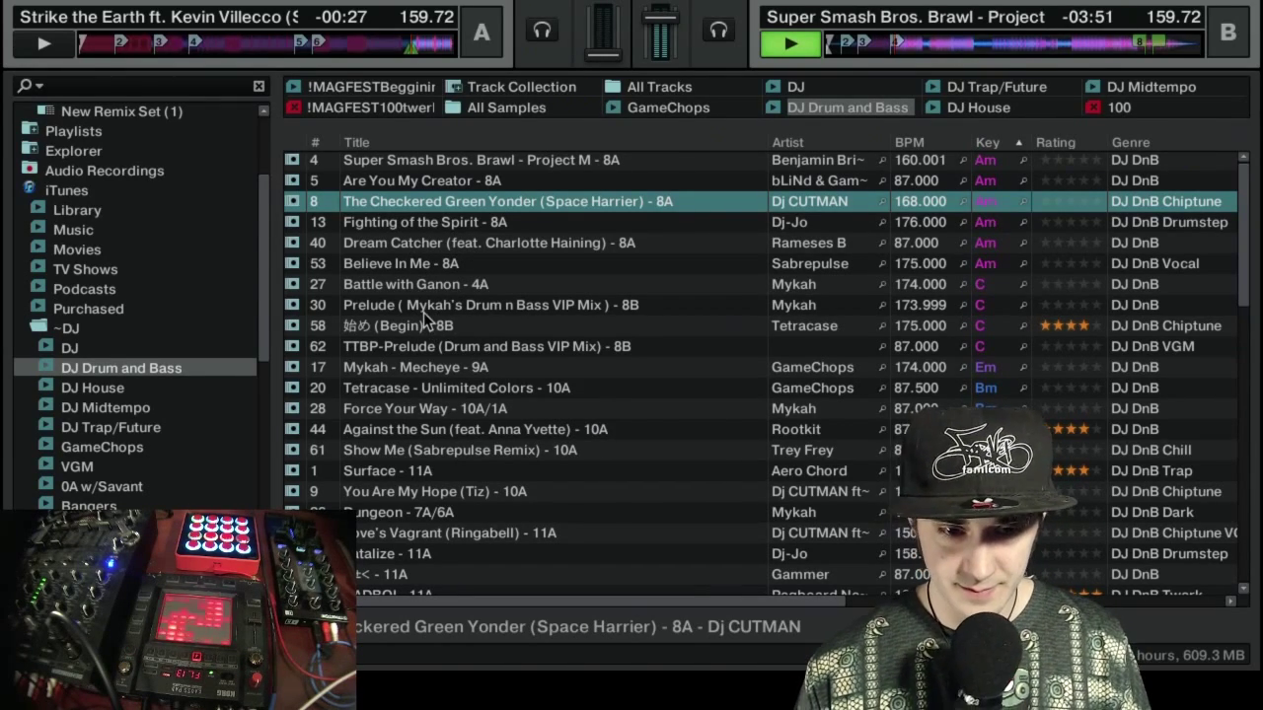
drag(424, 314, 335, 62)
key(space)
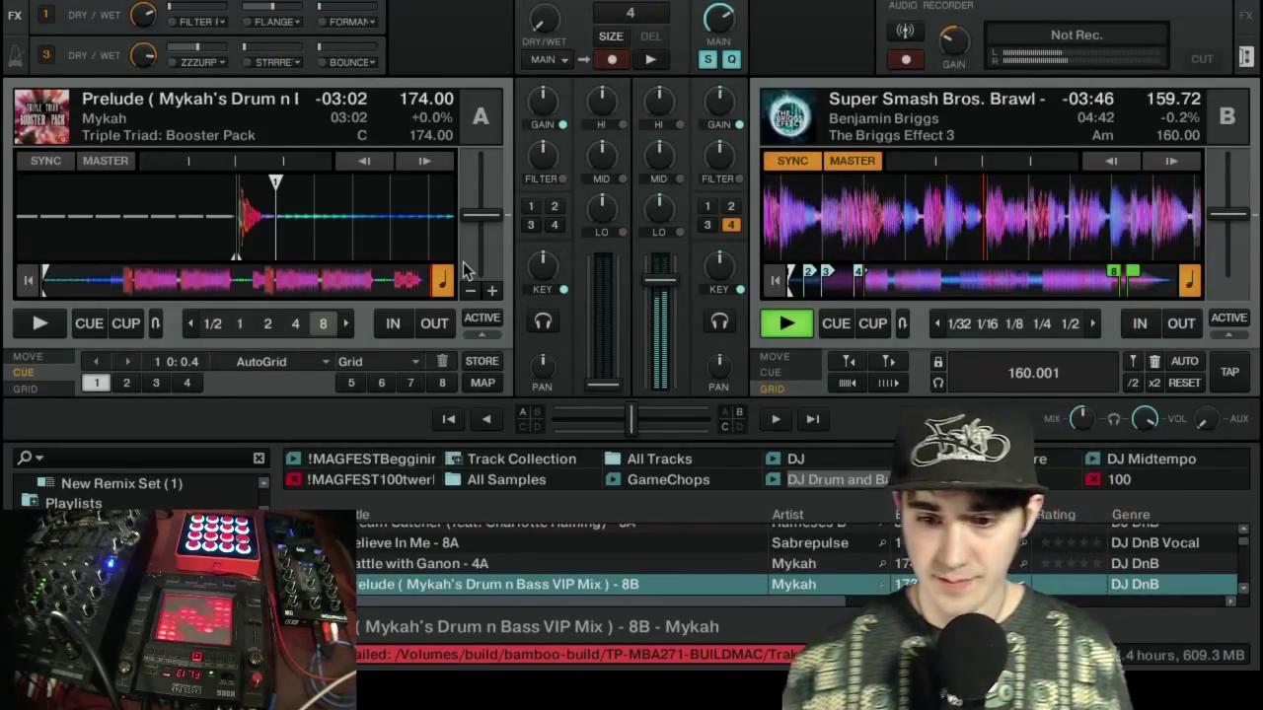
- Load The Checkered Green Yonder (Space Harrier) - 8A into deck A and sync it to deck B
key(space)
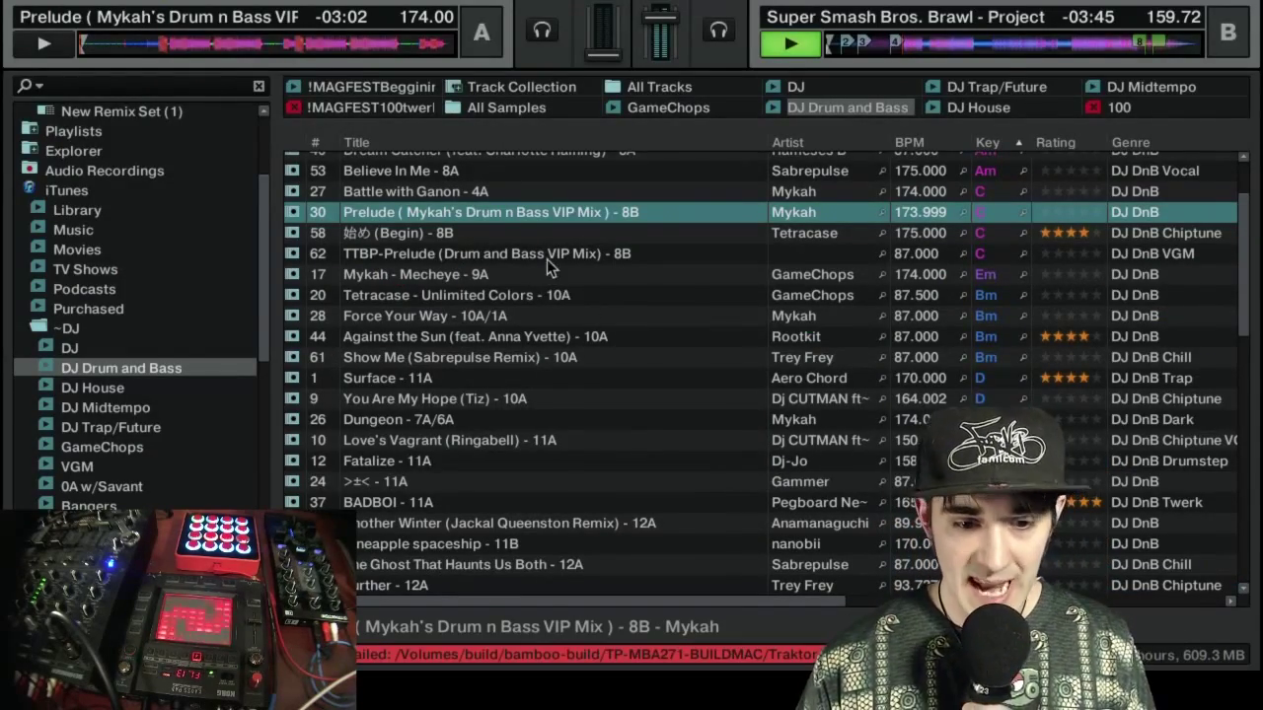
scroll(739, 287, up, 3)
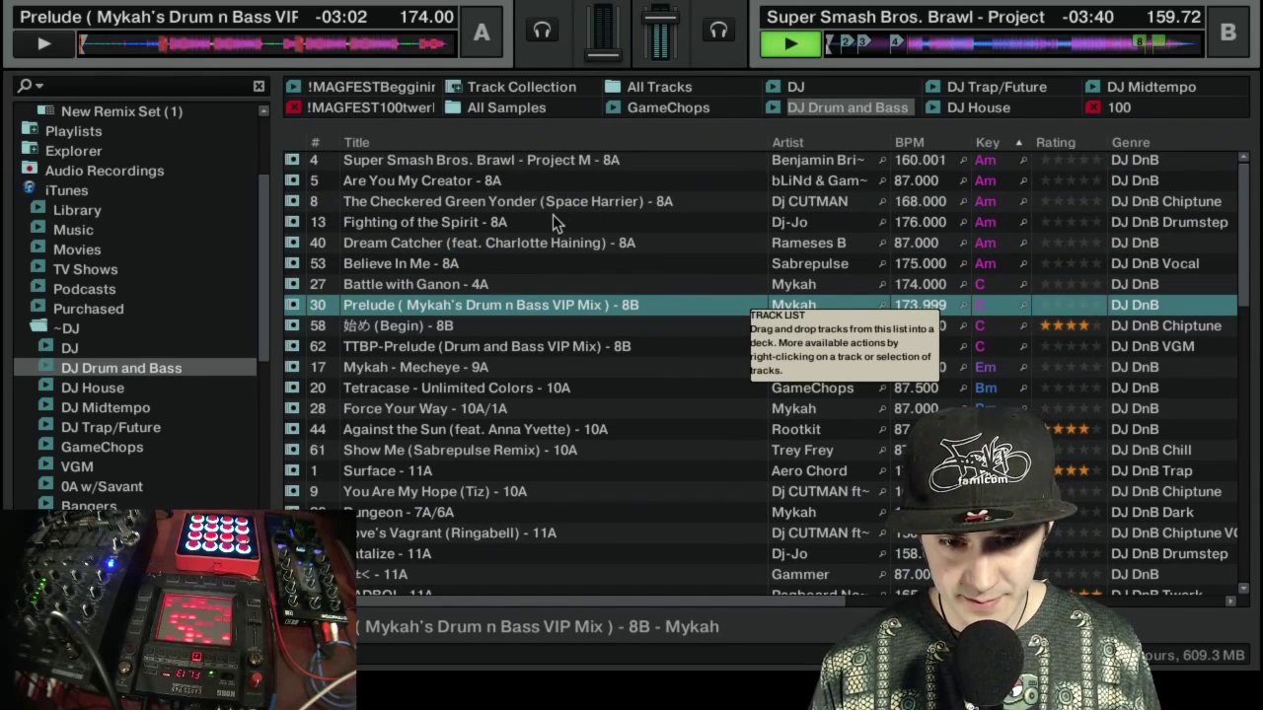
click(530, 204)
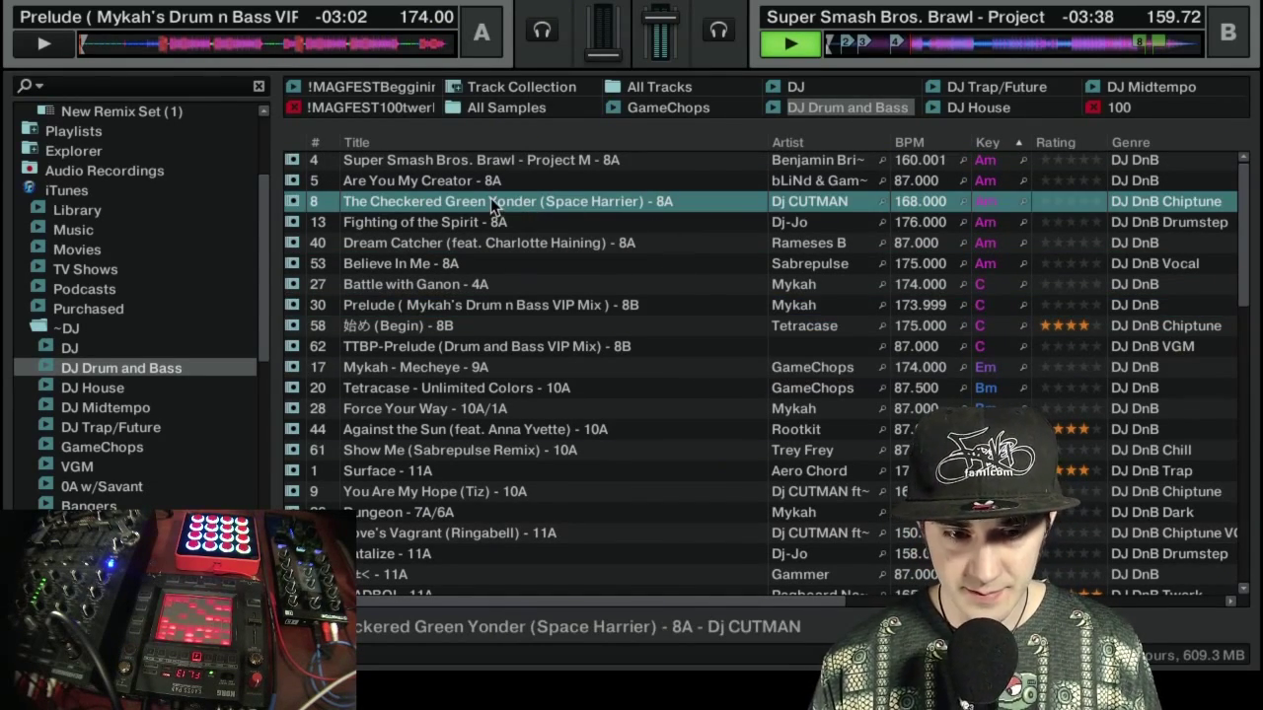
drag(491, 198, 317, 40)
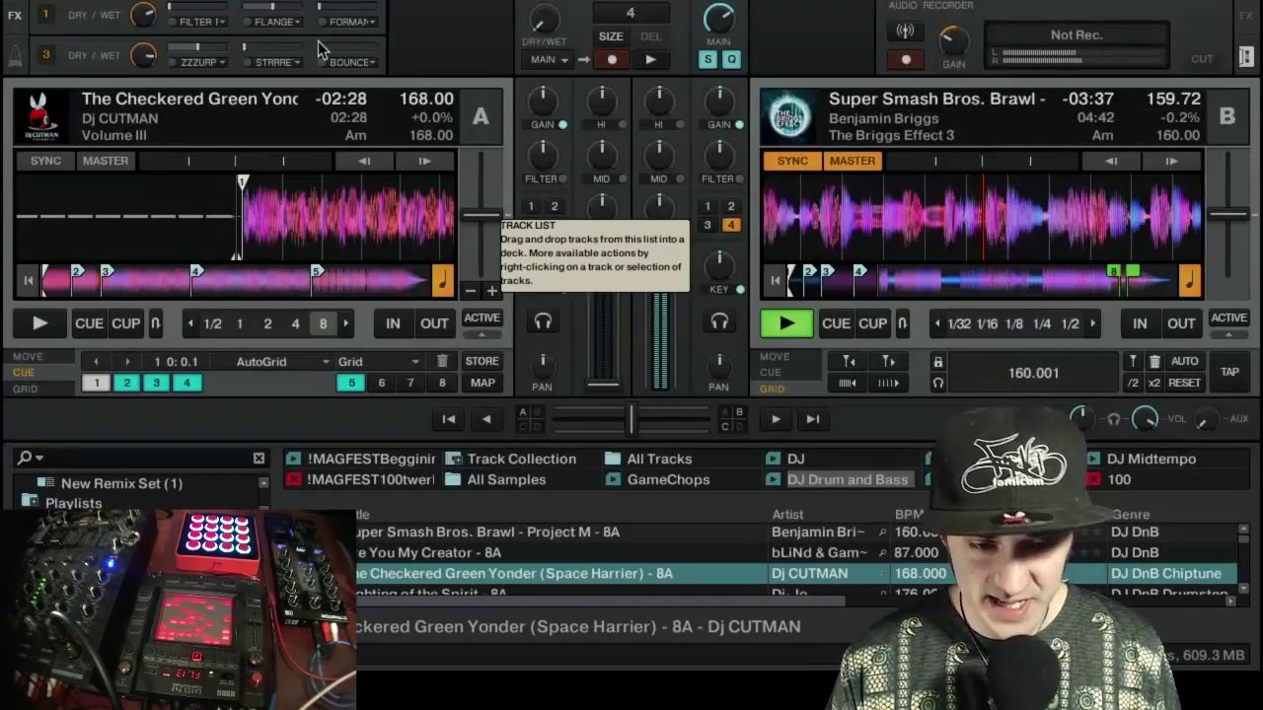
click(45, 161)
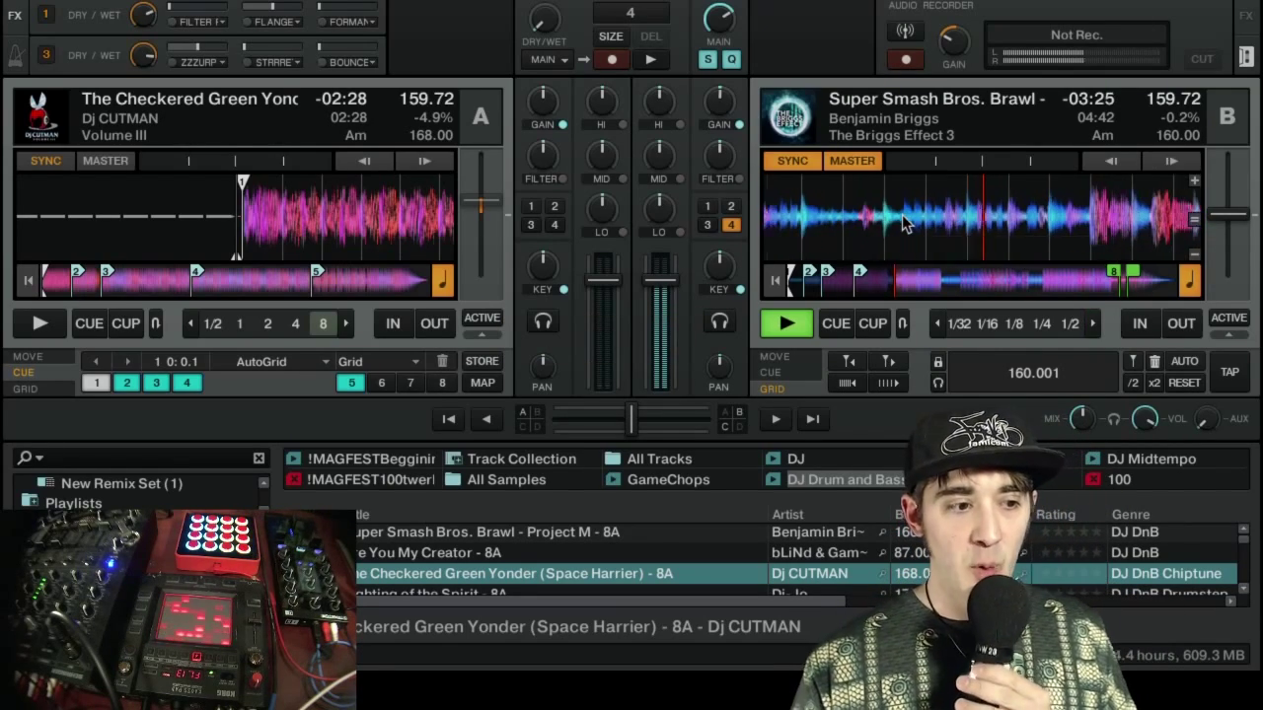
- Move deck A's playback position to just before cue point 2 of The Checkered Green Yonder
drag(1037, 229, 1024, 229)
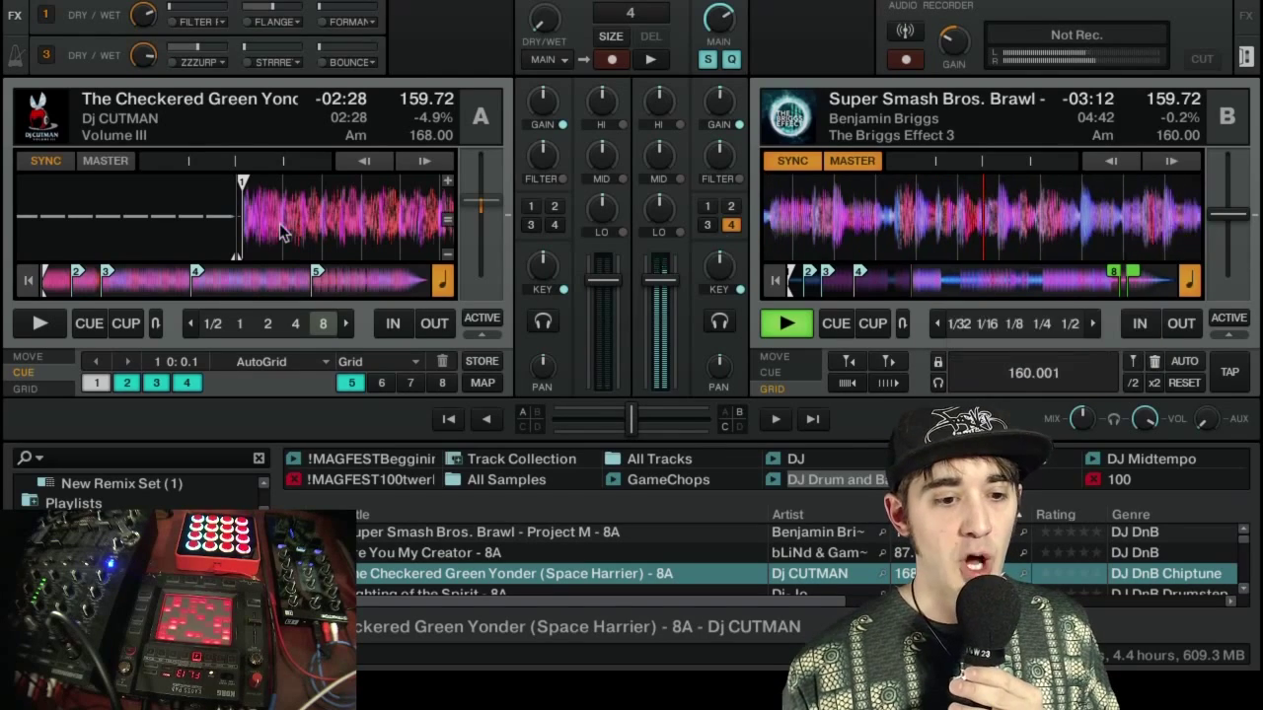
click(72, 286)
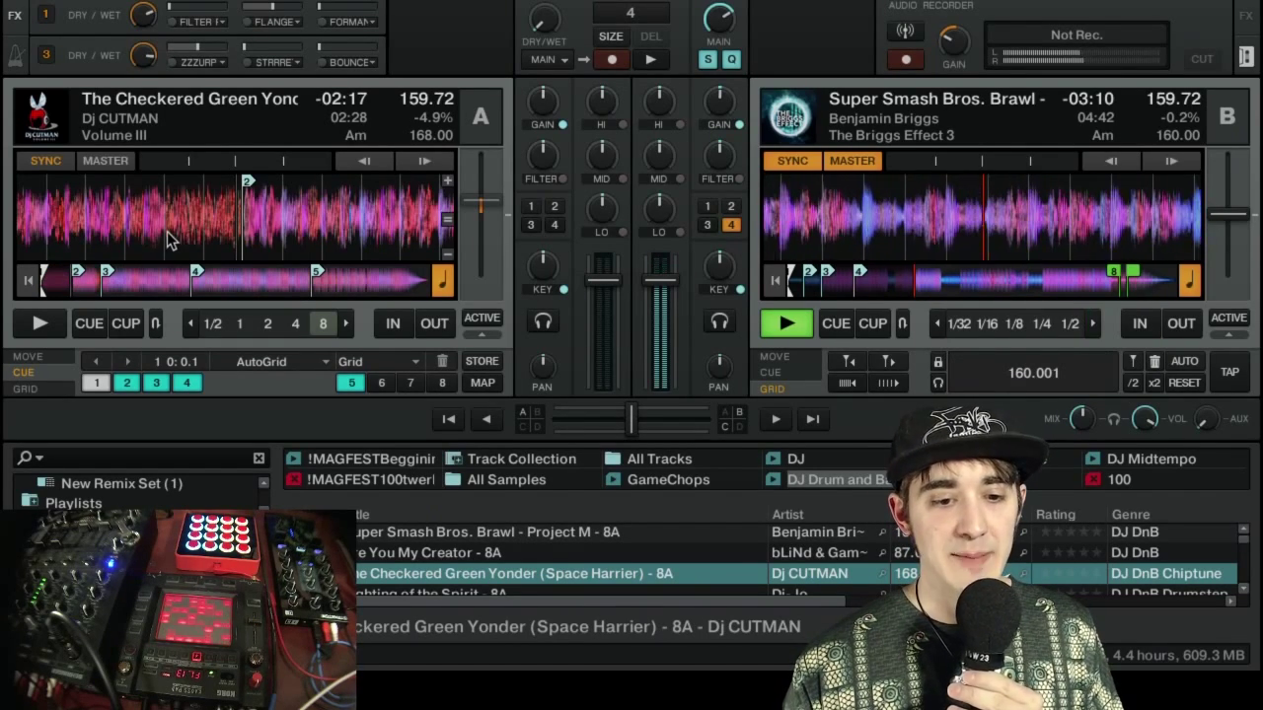
drag(182, 230, 177, 232)
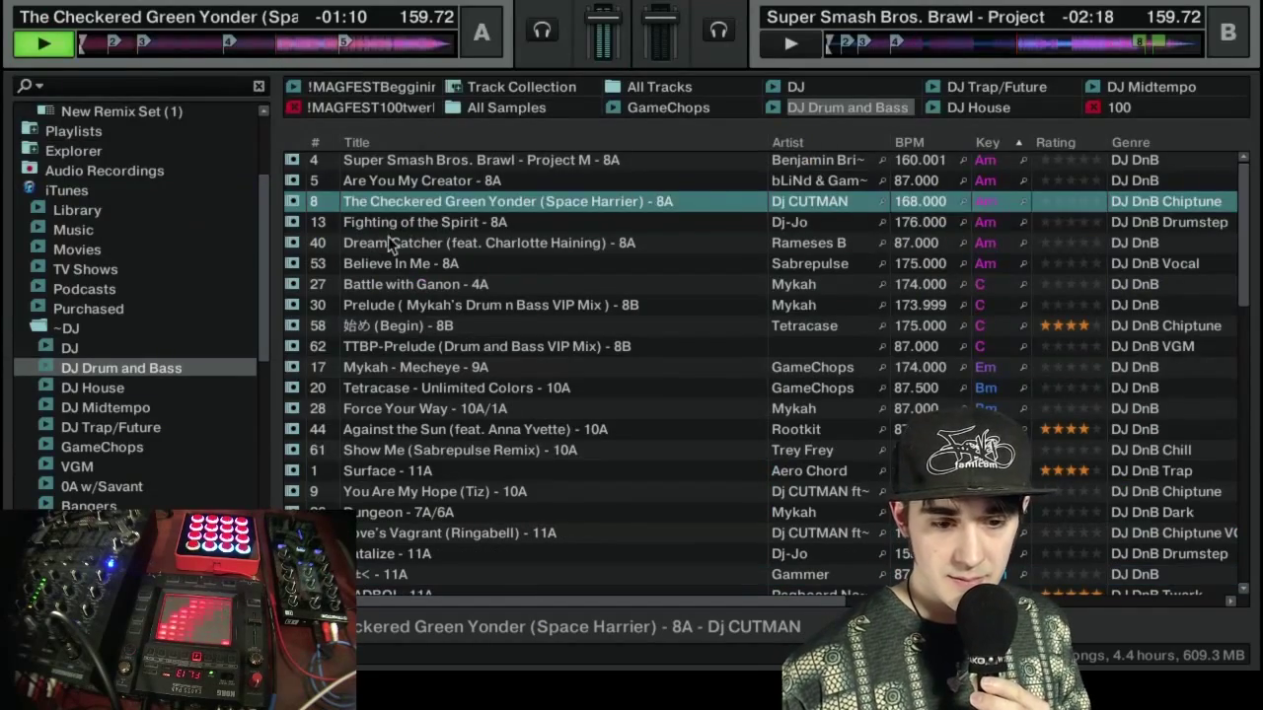
- Load Fighting of the Spirit - 8A into deck B and raise deck A's tempo to 163.65 BPM
drag(432, 225, 901, 45)
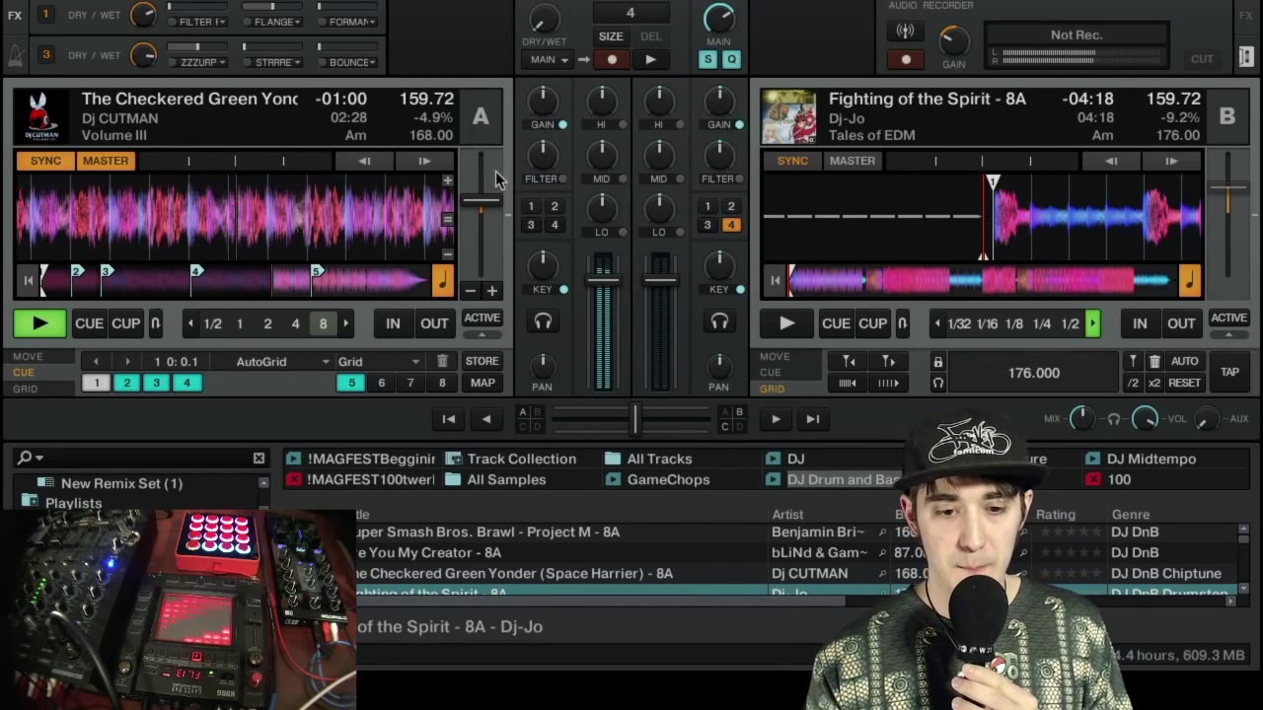
drag(482, 200, 481, 207)
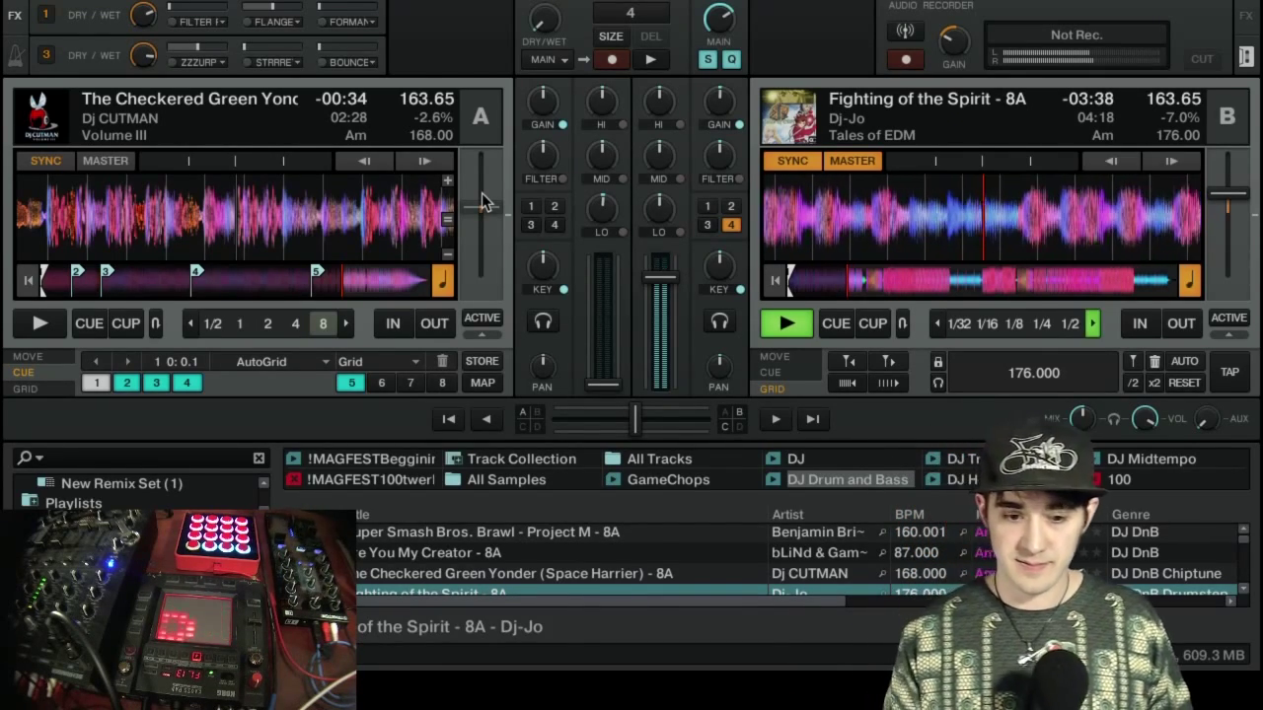
- Bring up the enlarged track list of the DJ Drum and Bass playlist
key(space)
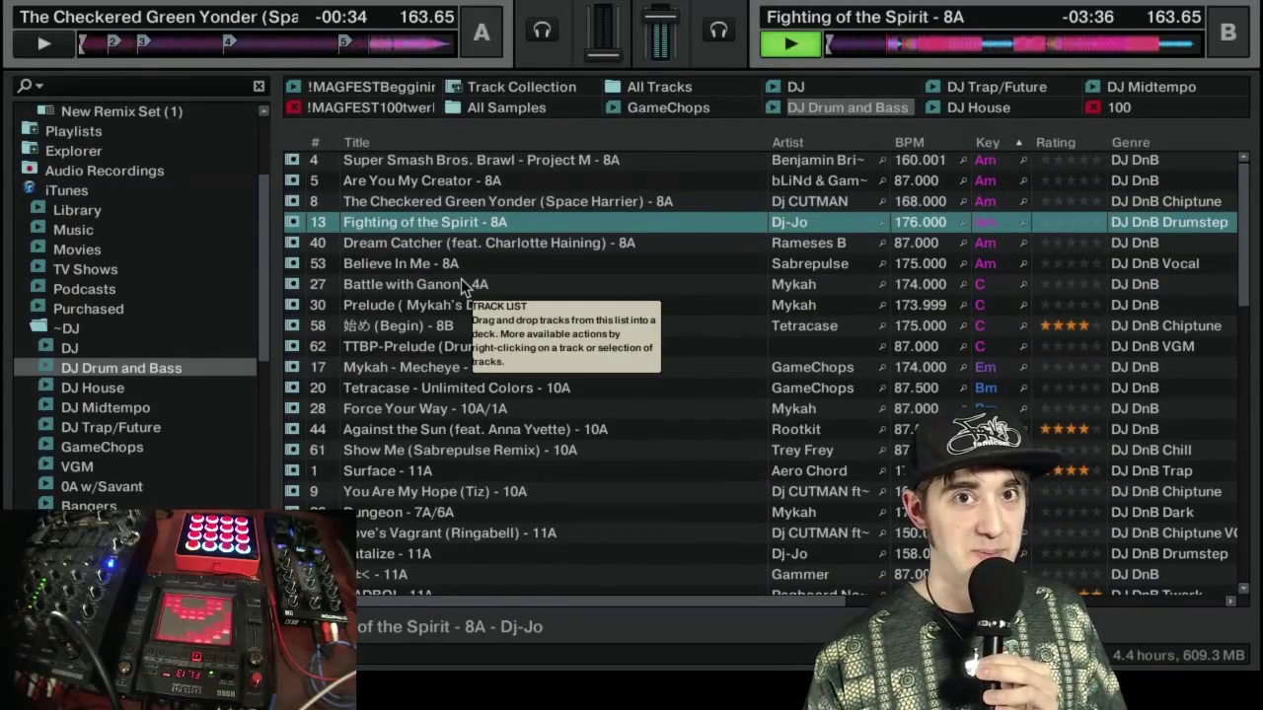
key(space)
key(space)
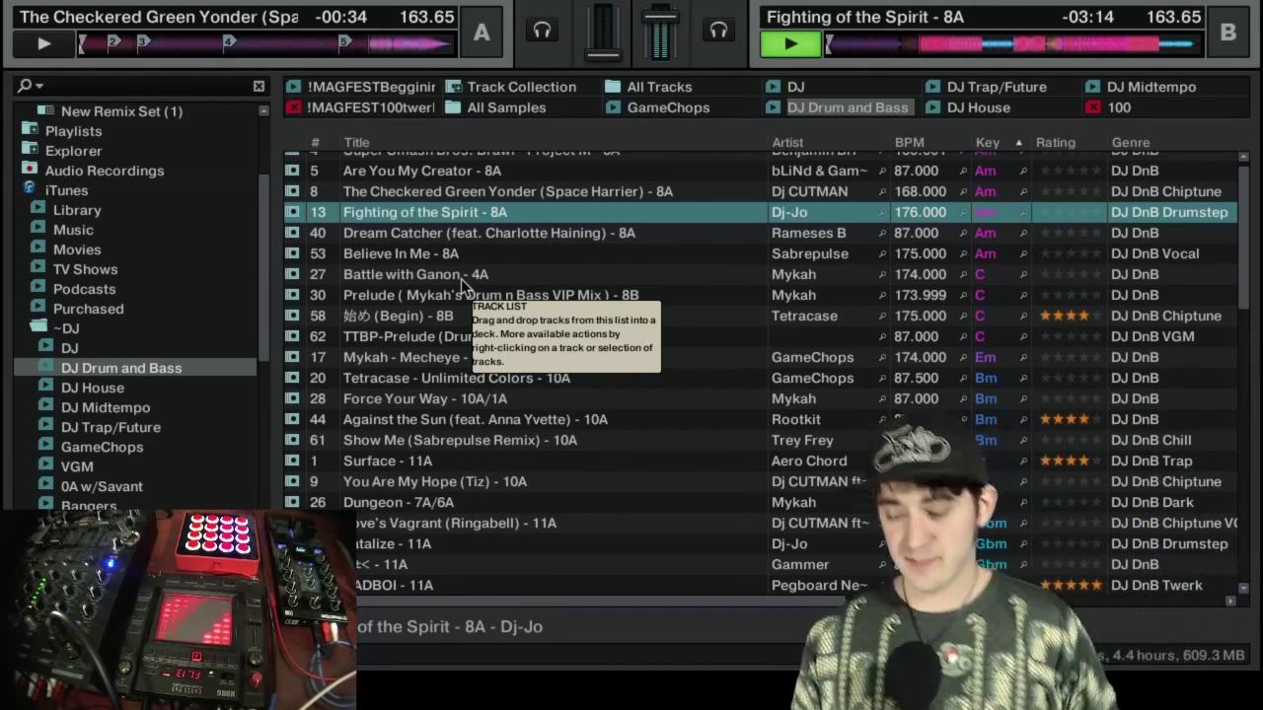
- Return to the full deck view and reset deck B's tempo to the track's original 176.00 BPM
key(space)
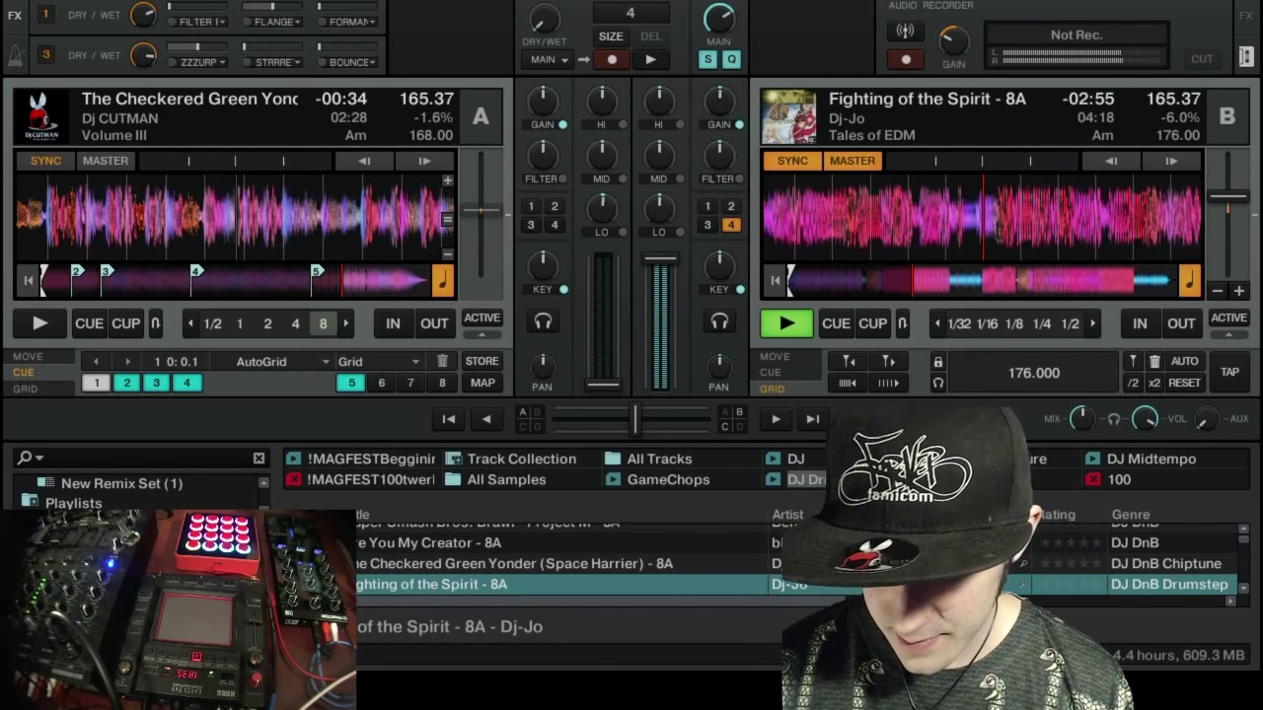
drag(1216, 186, 1216, 190)
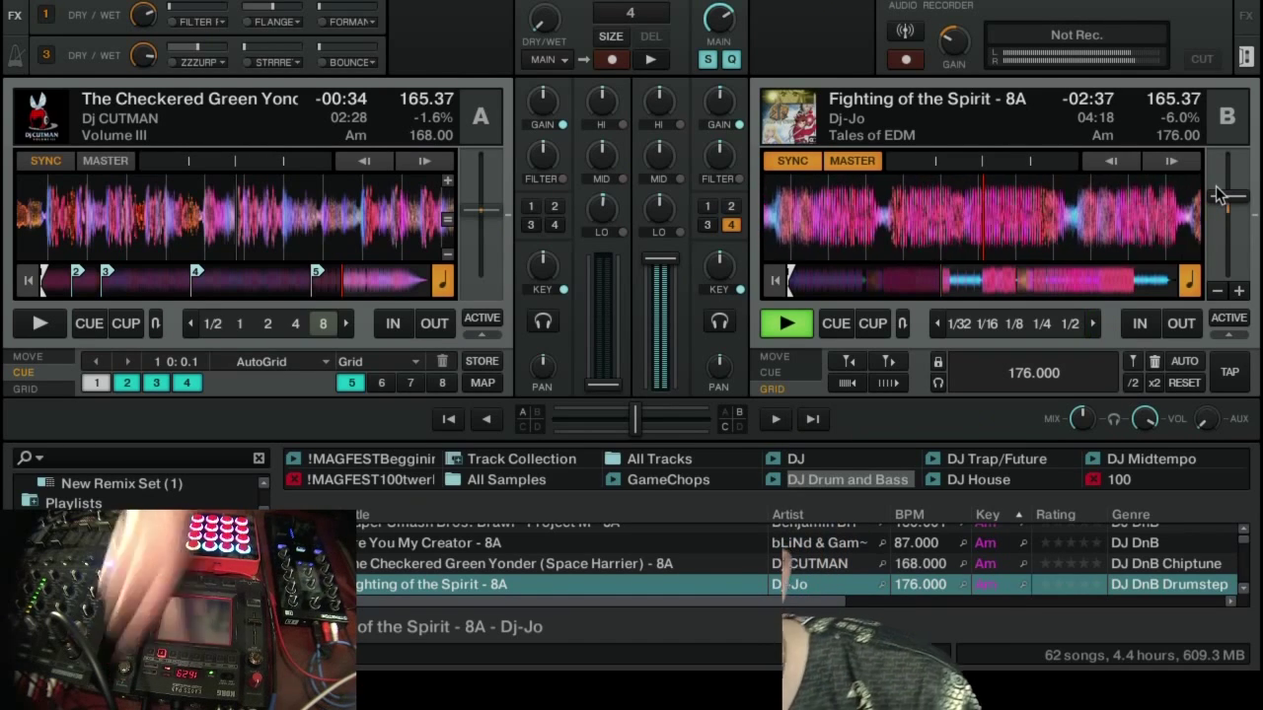
double_click(1241, 222)
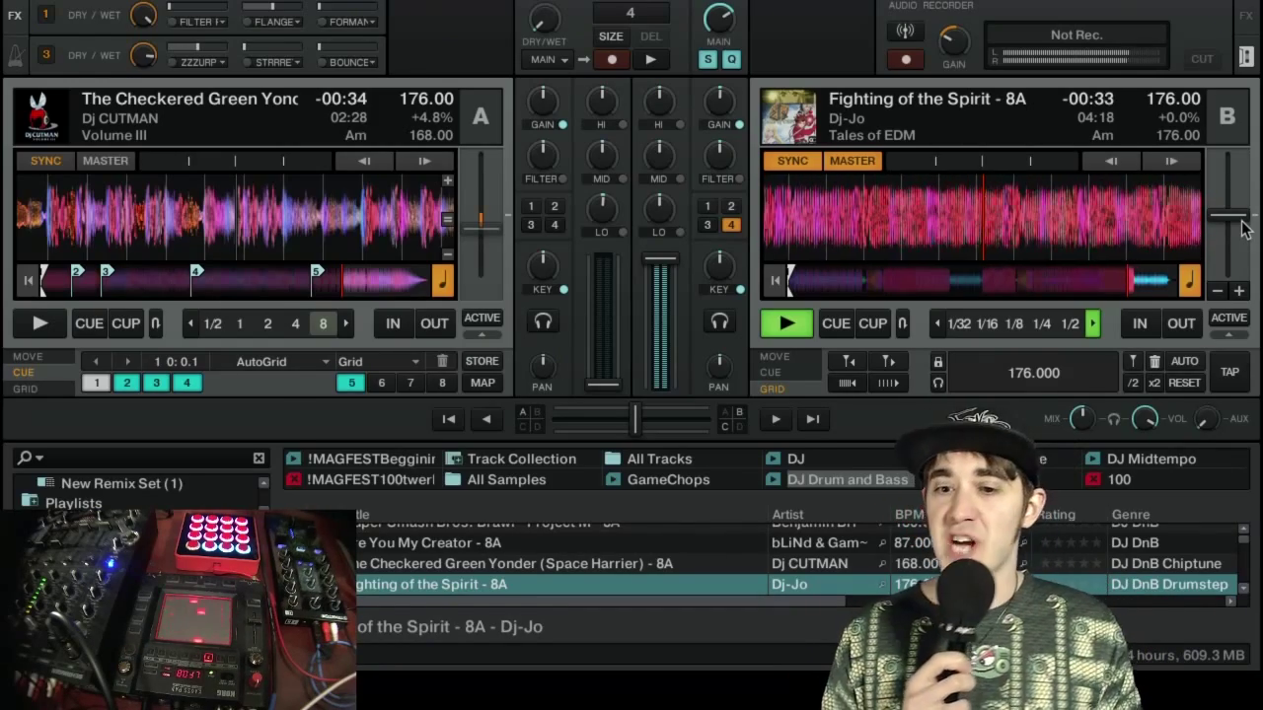
key(space)
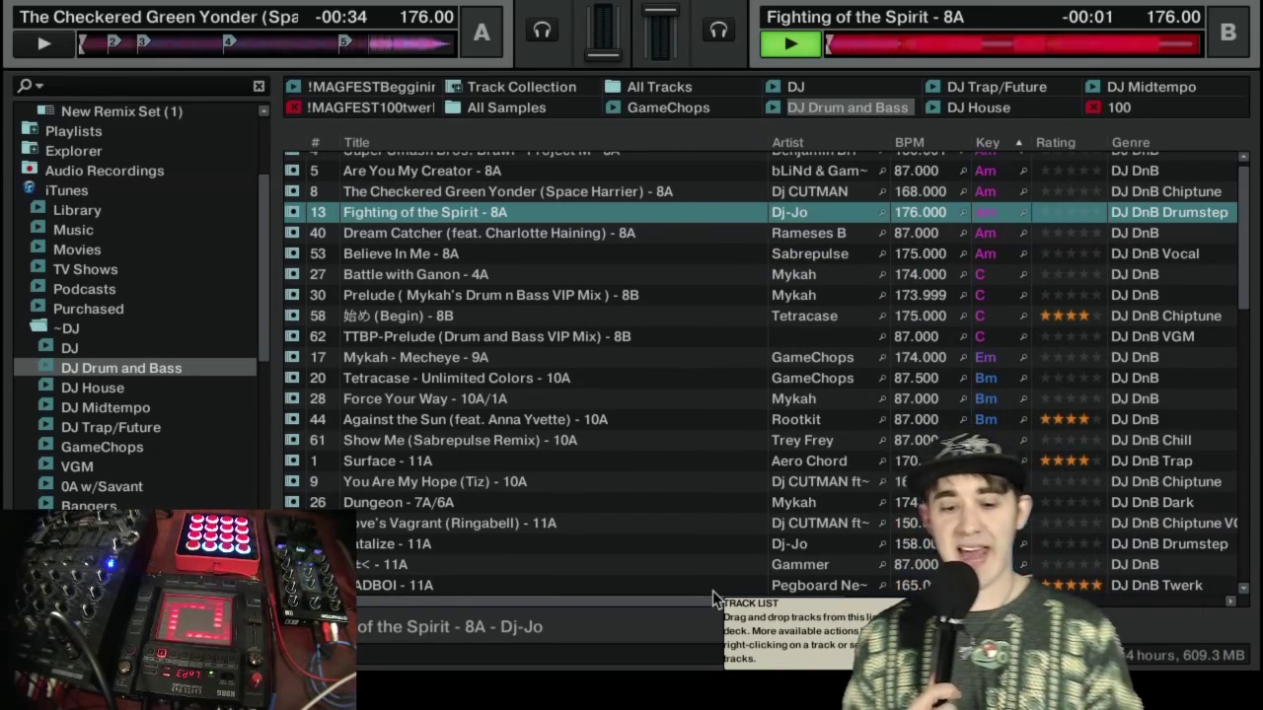
key(space)
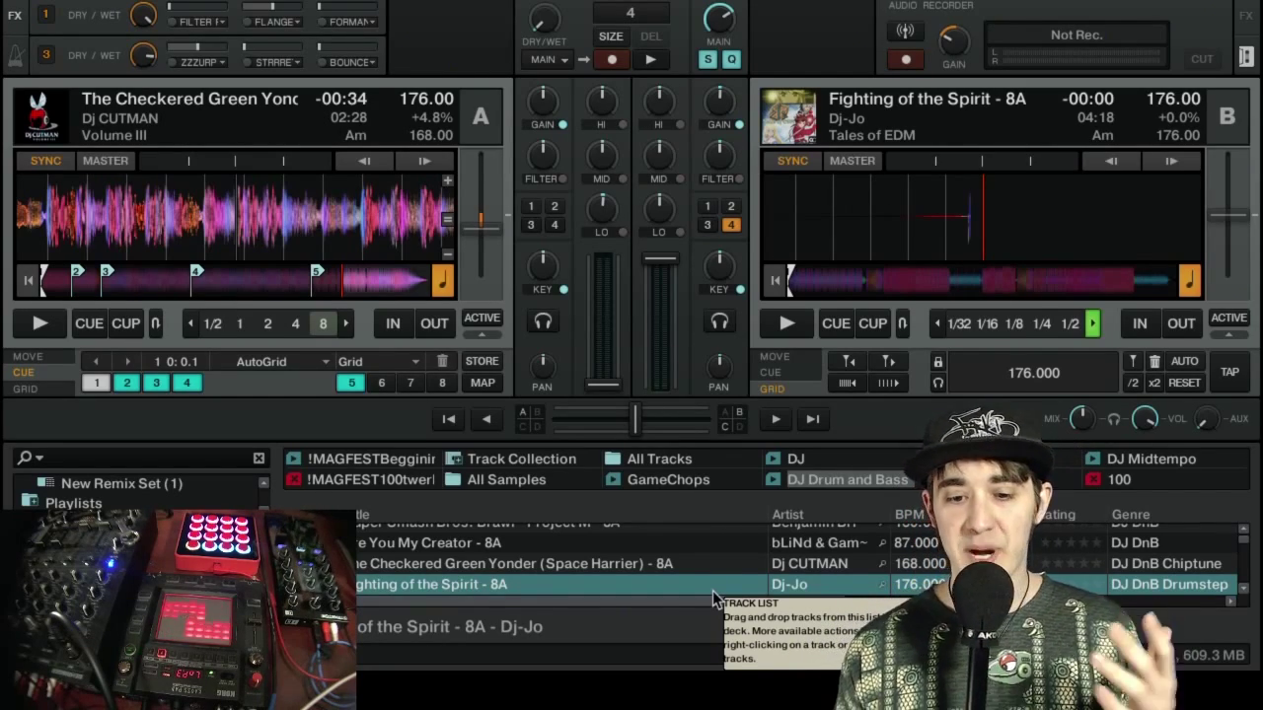
- Switch to Ableton Live 9.1 Suite and select track B and track A in turn to show their device chains
key(super+Tab)
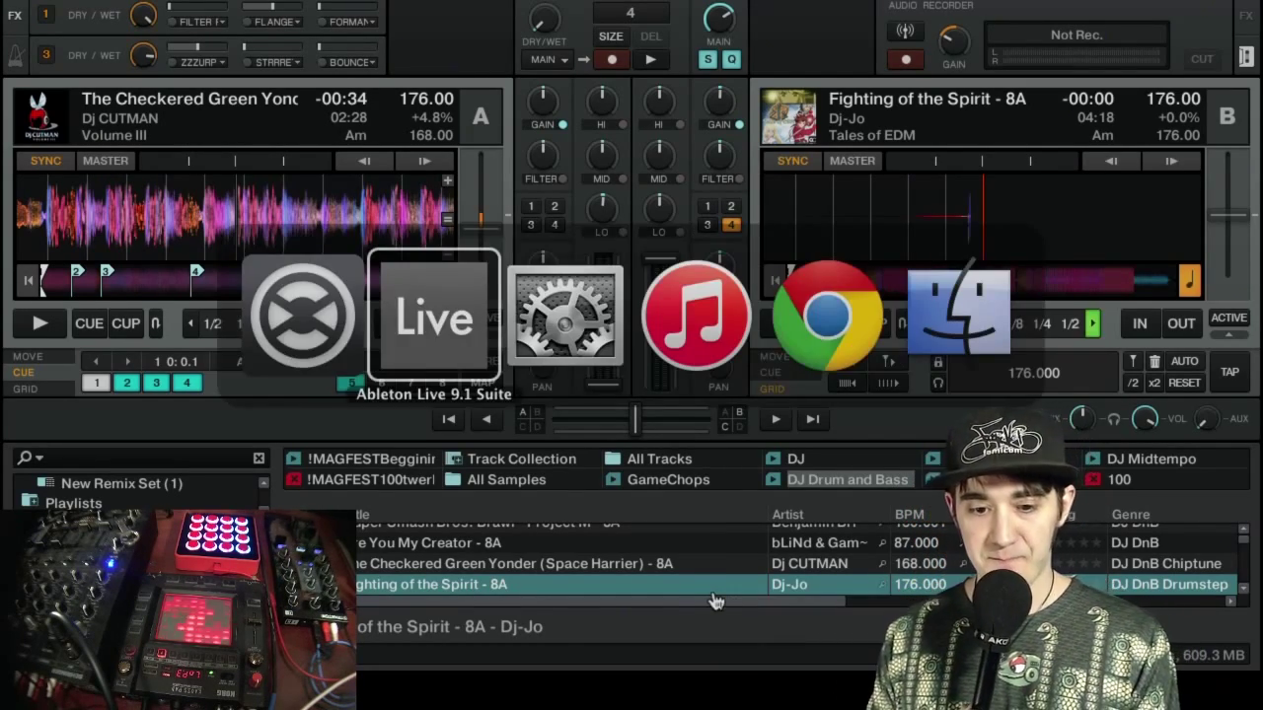
drag(715, 602, 567, 78)
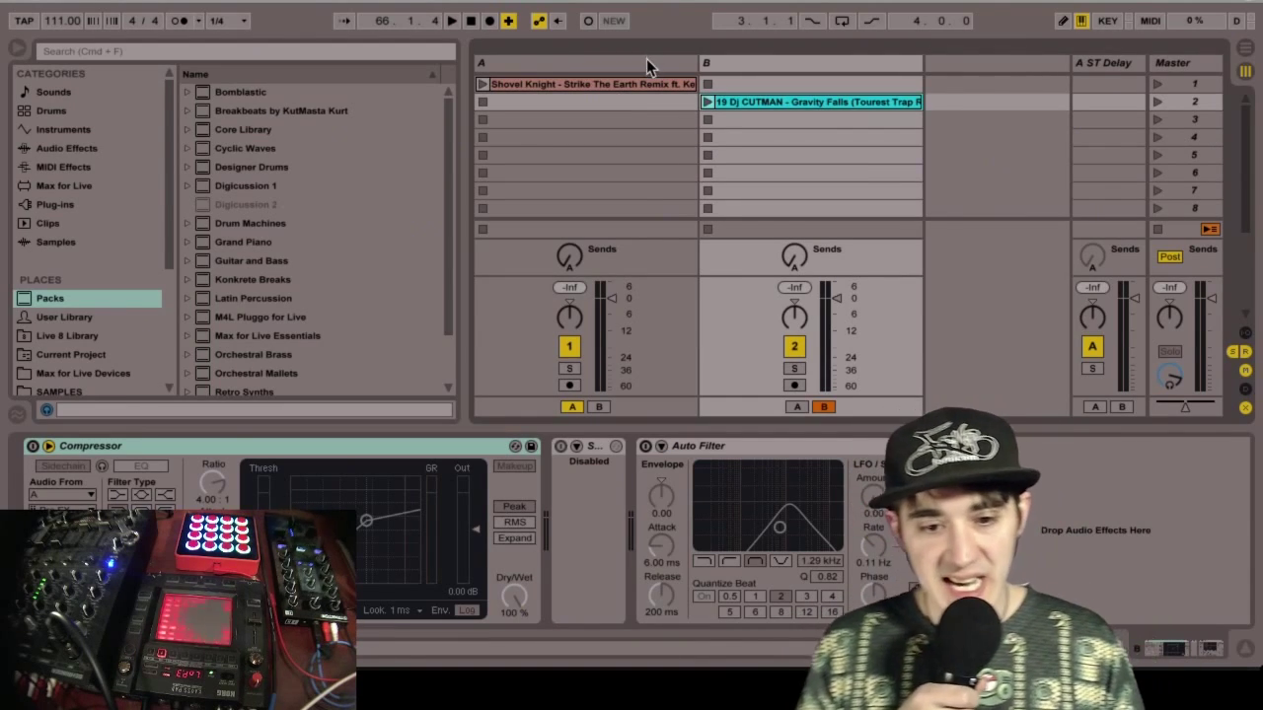
click(646, 59)
click(728, 63)
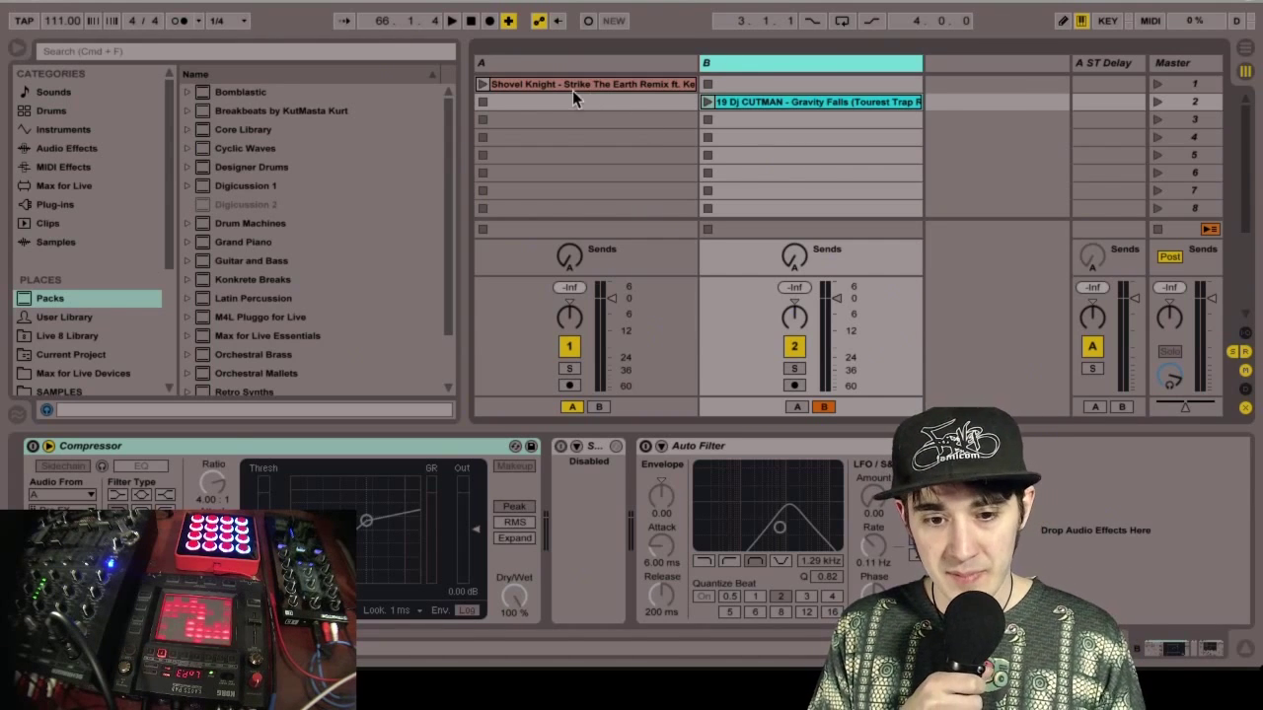
click(572, 64)
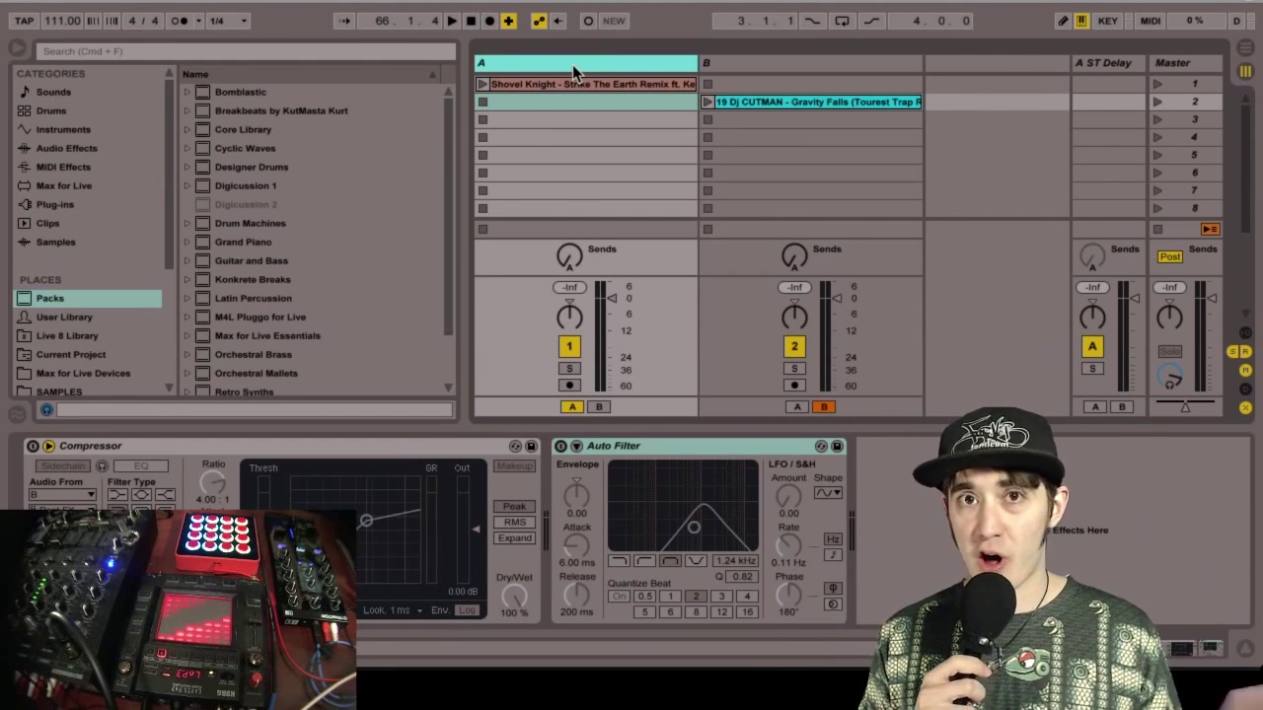
- Open the Shovel Knight clip on track A in an enlarged sample view and move its end marker to the end of the audio
click(572, 84)
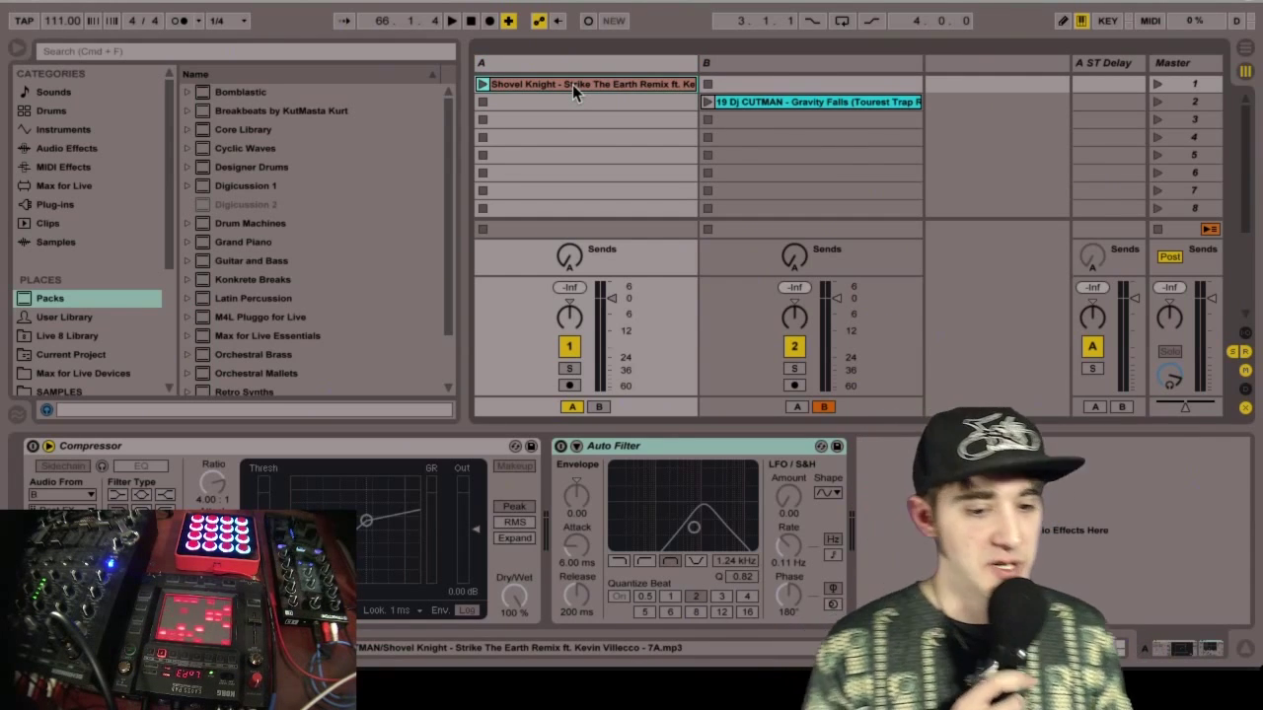
double_click(573, 84)
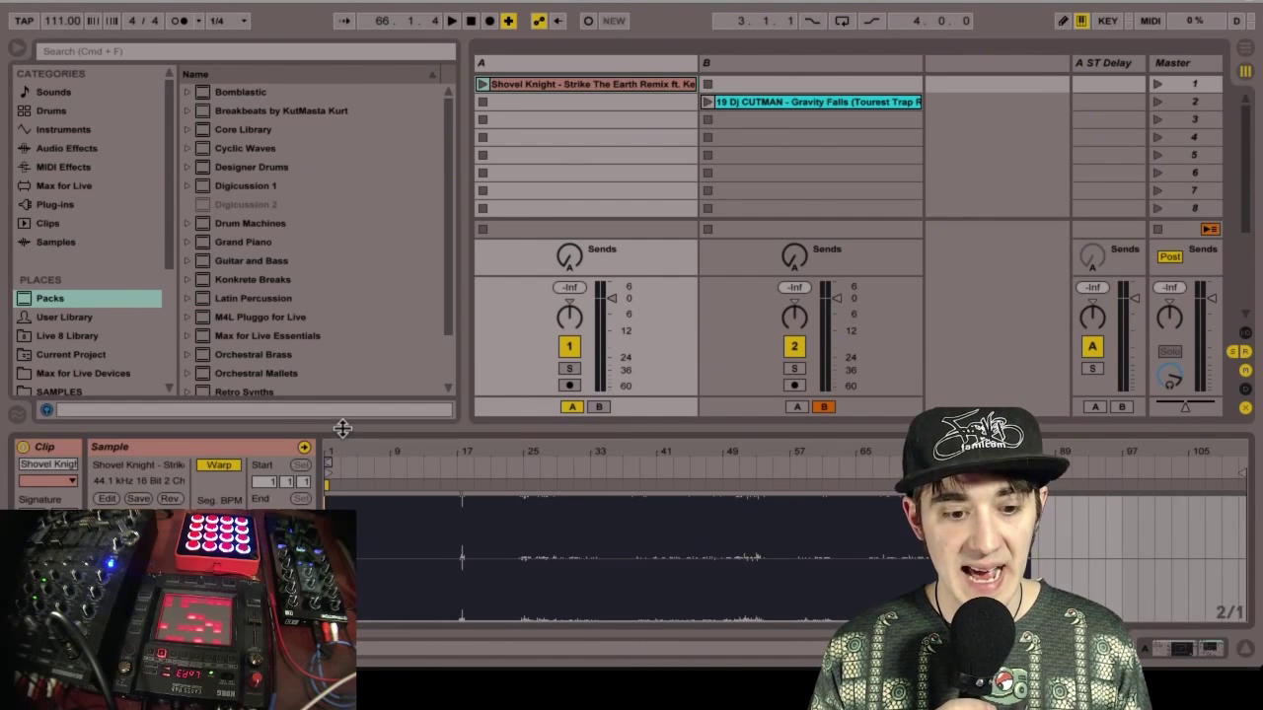
drag(344, 434, 329, 284)
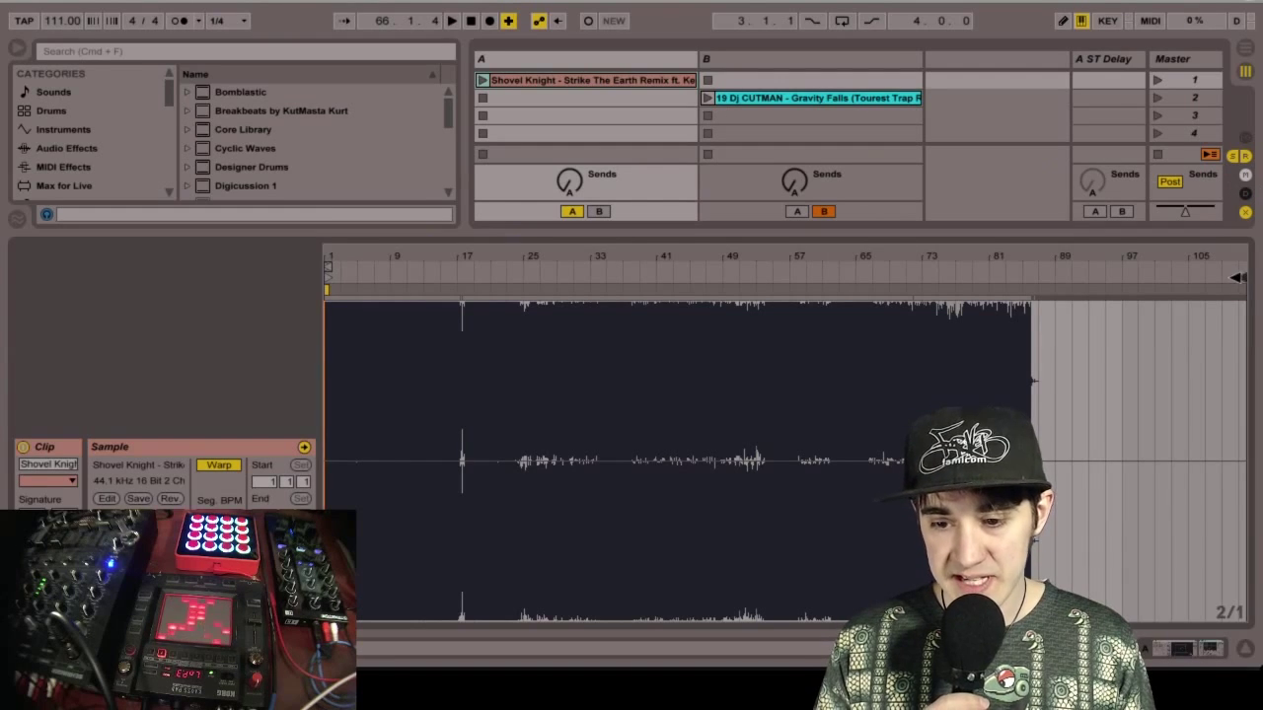
drag(1236, 278, 1035, 273)
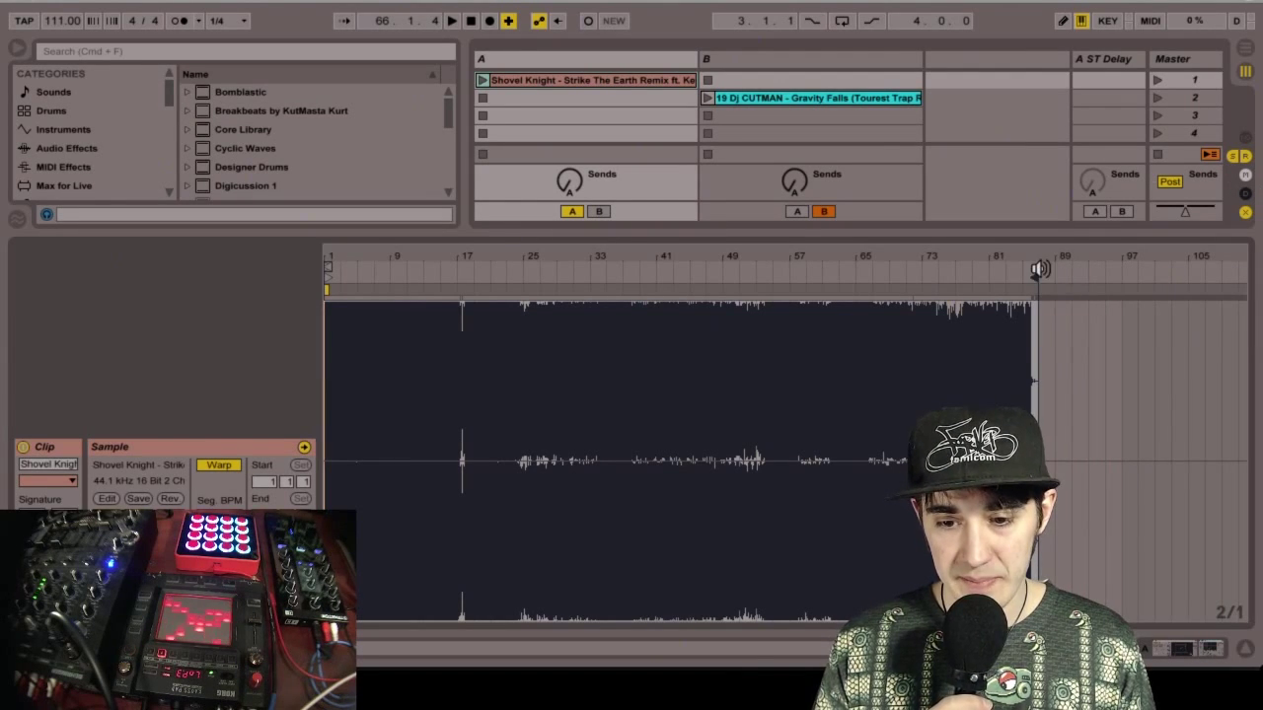
- Open the Gravity Falls clip on track B and highlight its waveform from bar 5 to about bar 7
click(742, 98)
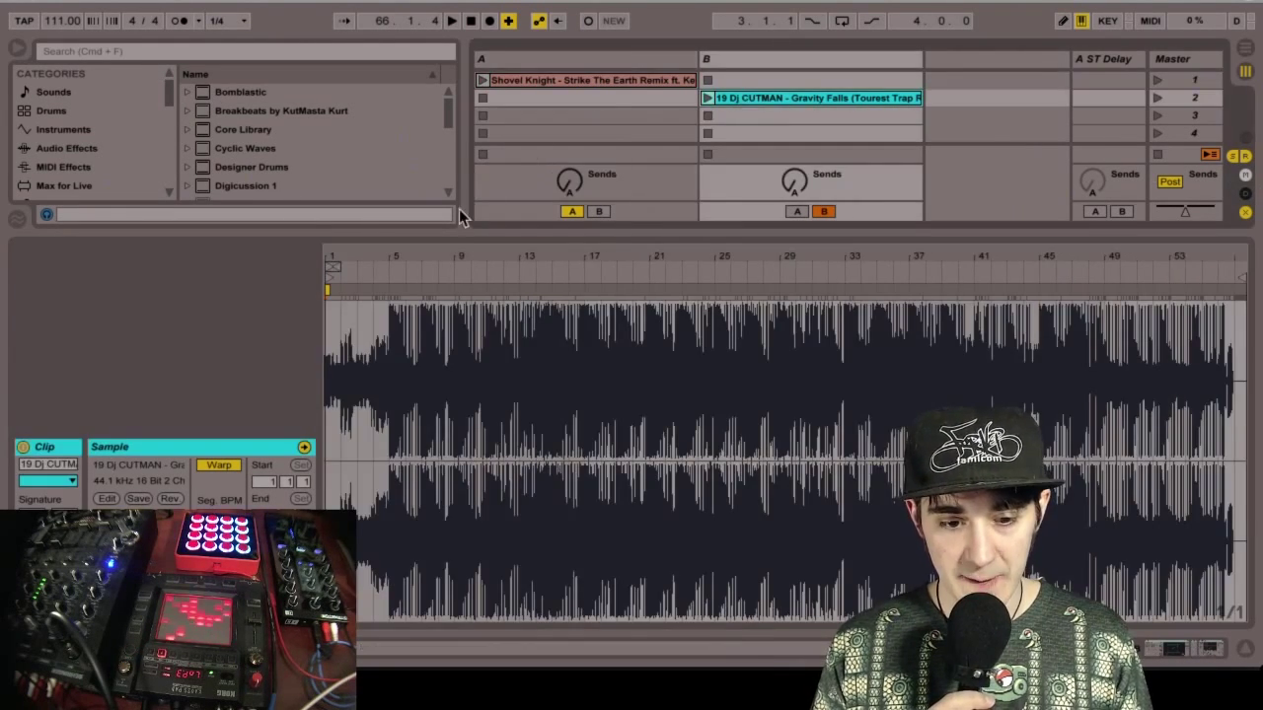
drag(357, 256, 357, 322)
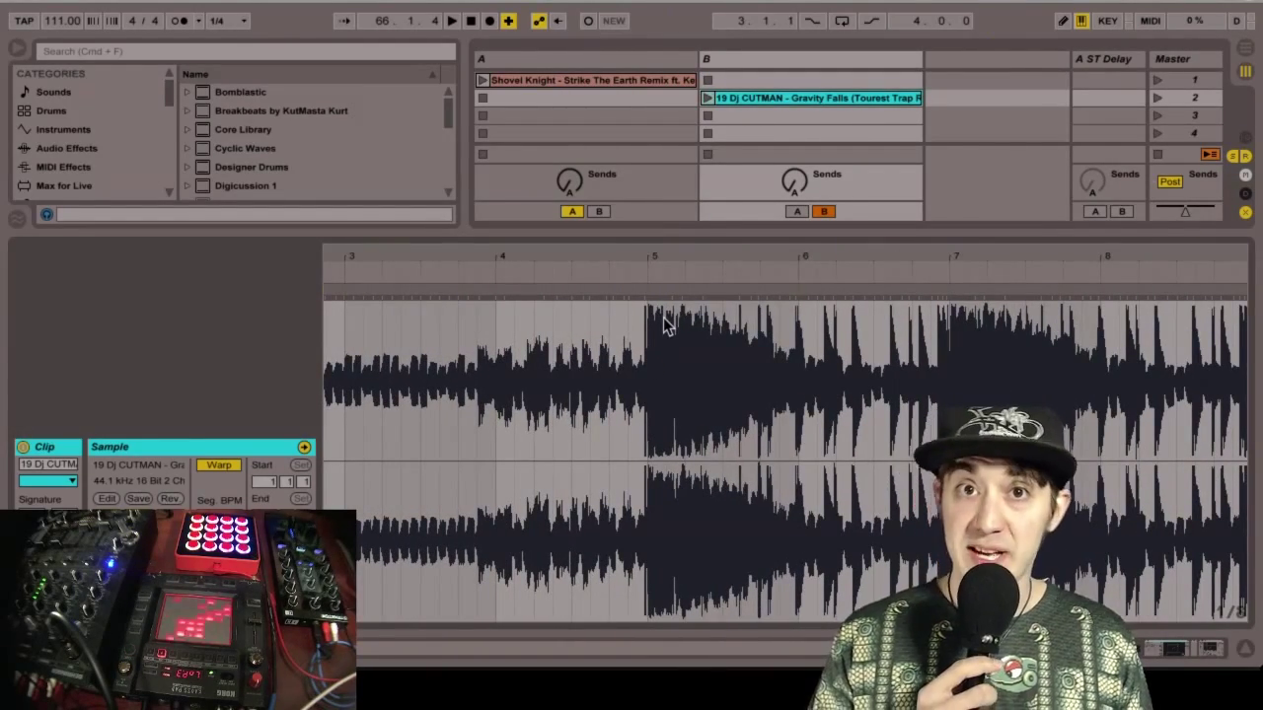
drag(660, 328, 947, 356)
scroll(944, 352, down, 3)
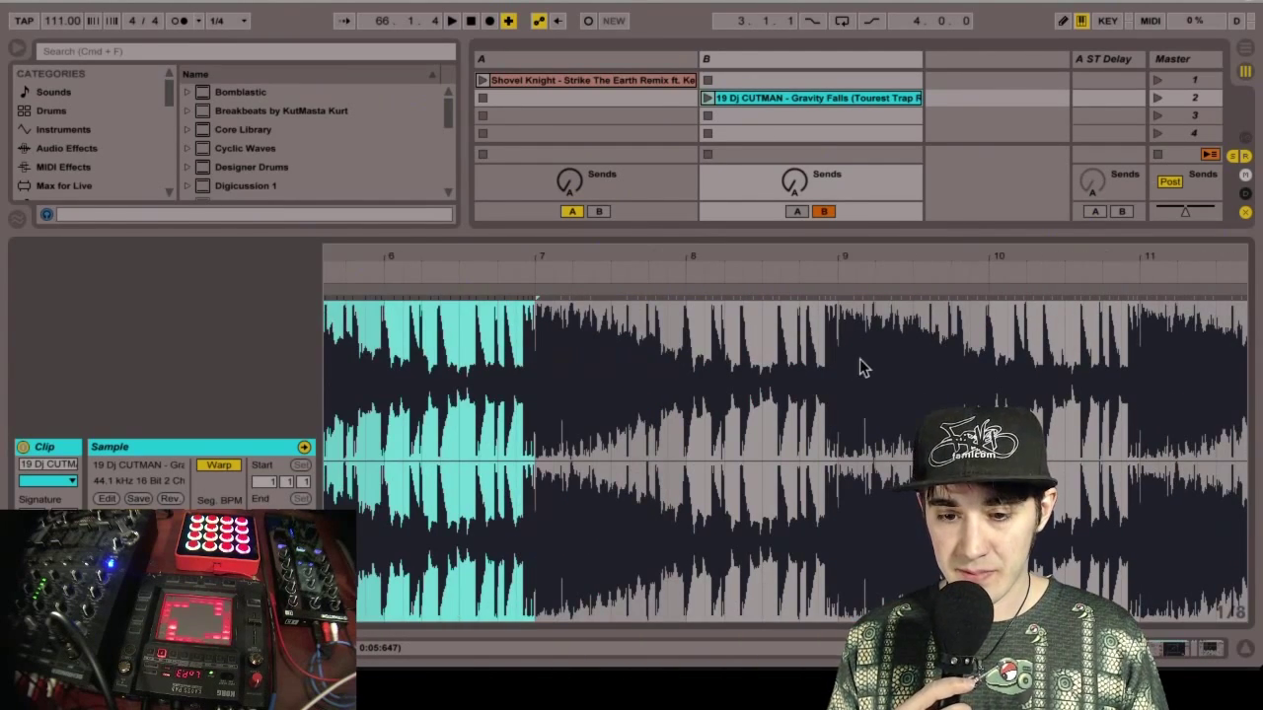
- Highlight the Gravity Falls waveform from bar 7 to about bar 9, and return to an overview of the whole clip
click(830, 361)
drag(830, 361, 526, 344)
click(536, 349)
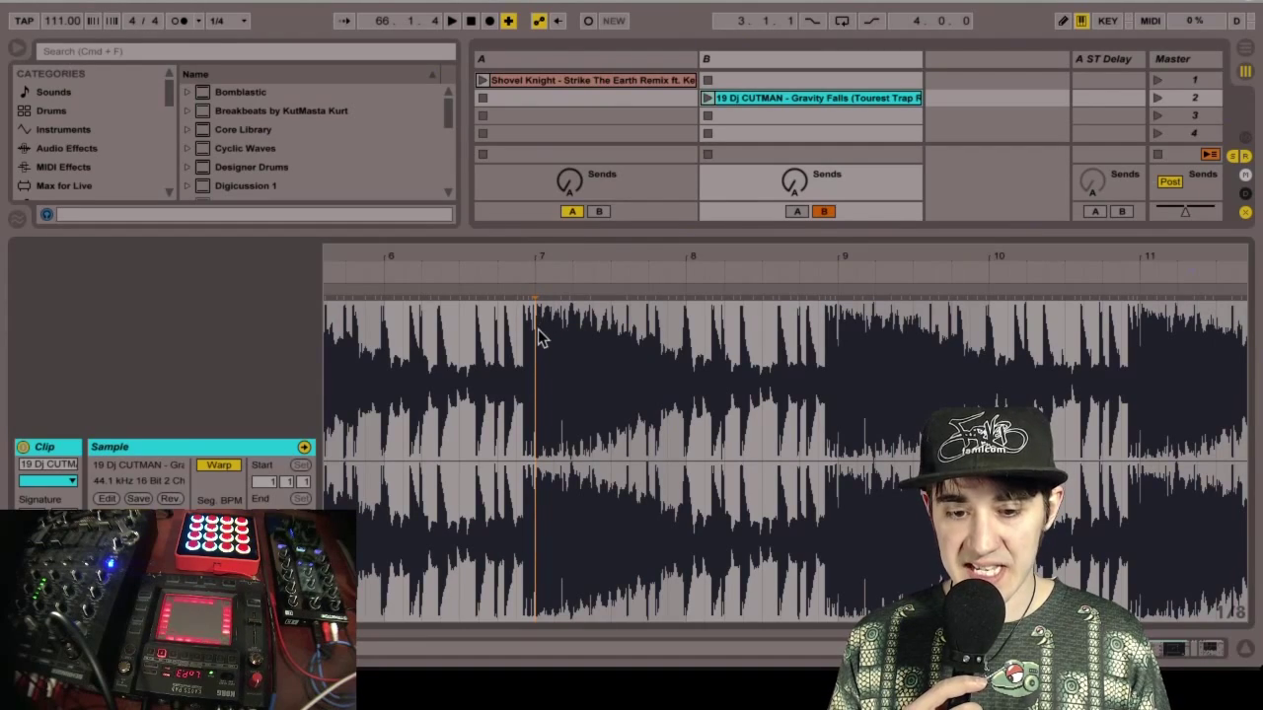
drag(536, 352, 832, 361)
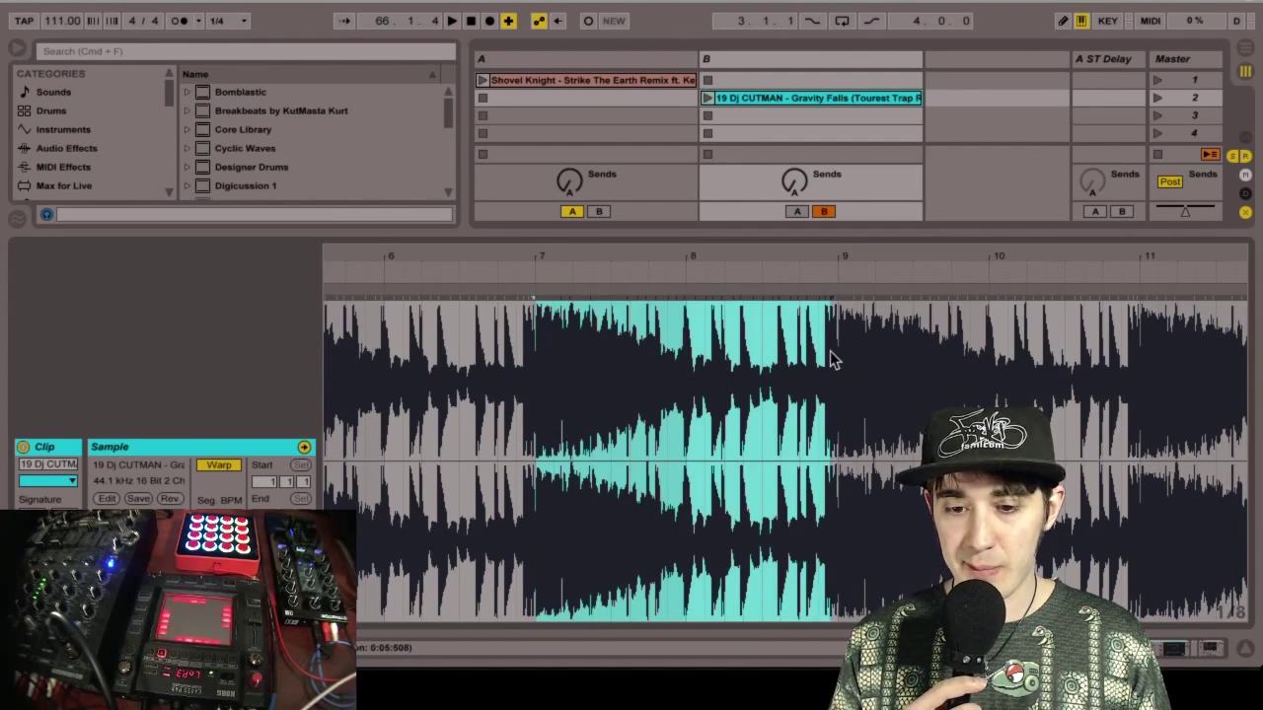
scroll(1044, 385, down, 1)
scroll(1040, 382, down, 6)
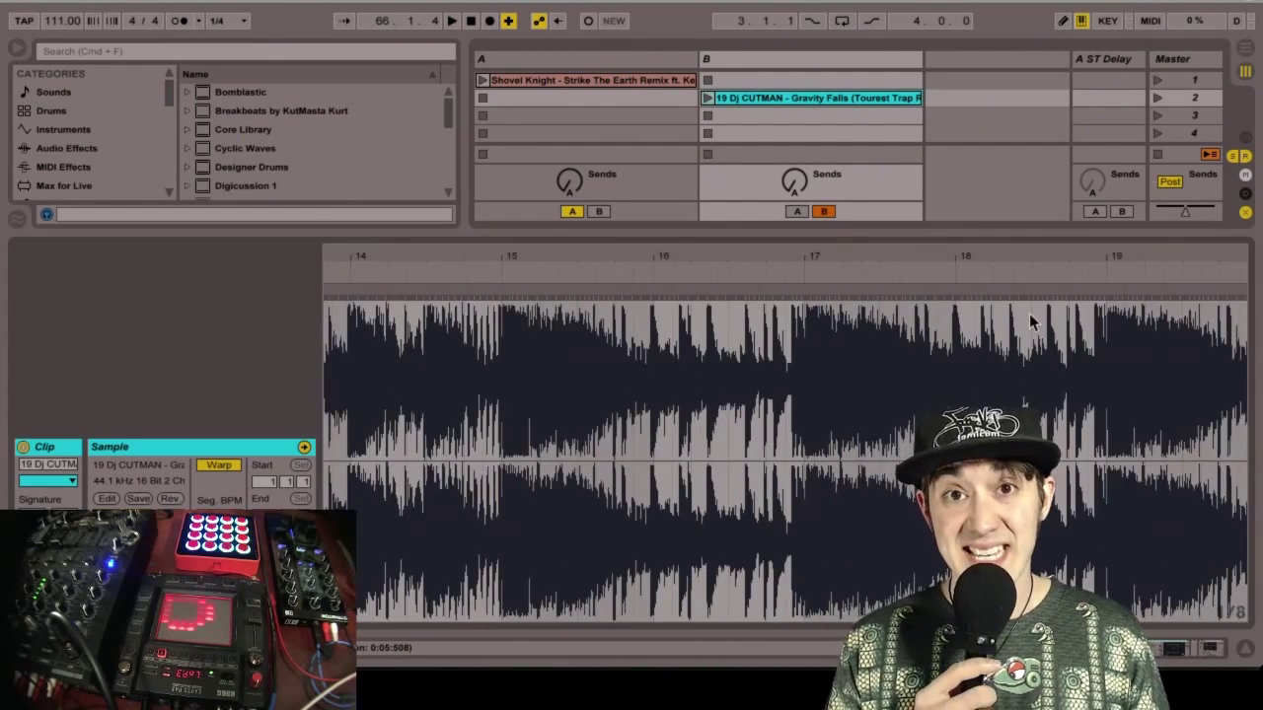
double_click(1009, 259)
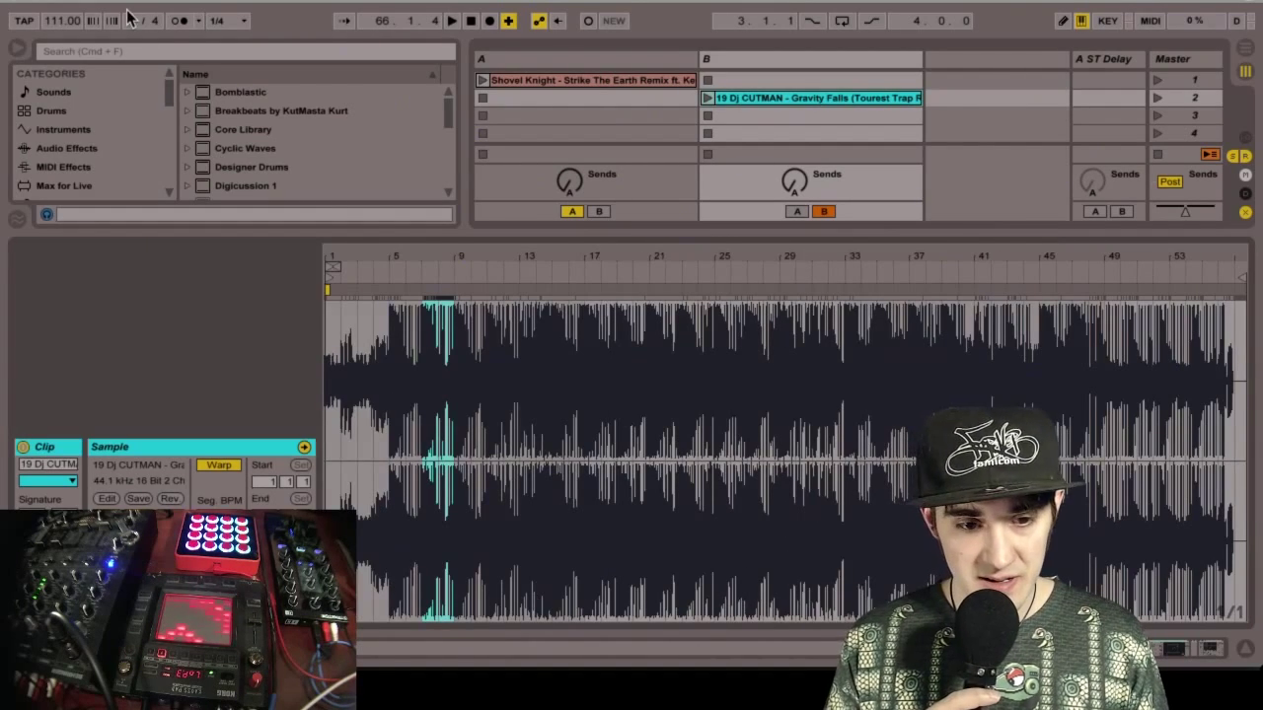
- Turn on the metronome and set the song tempo to 170 BPM
click(177, 20)
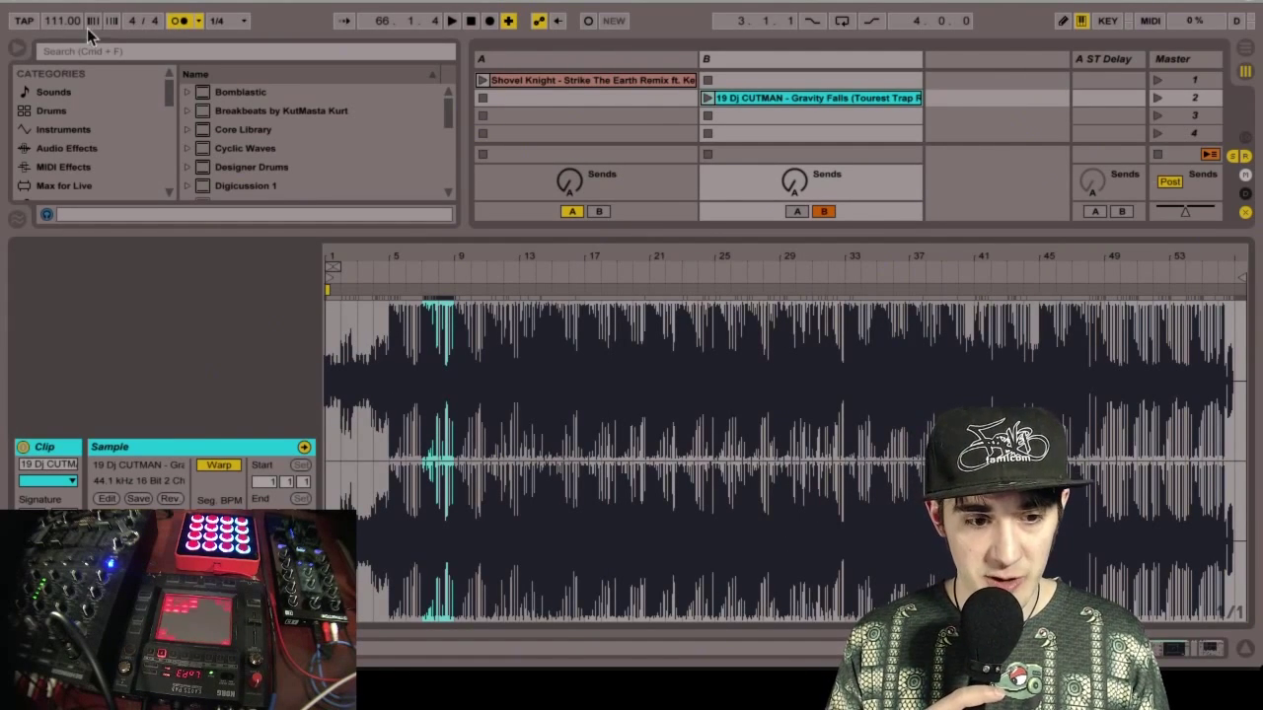
click(57, 24)
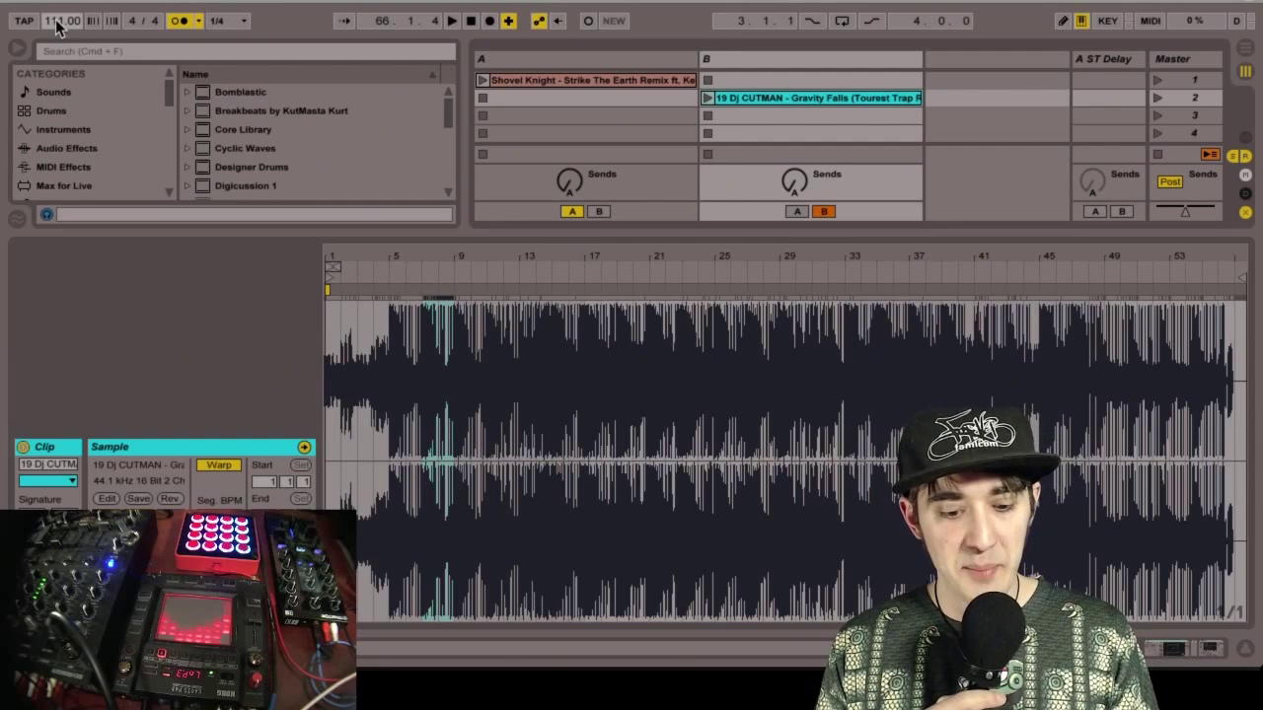
text(170)
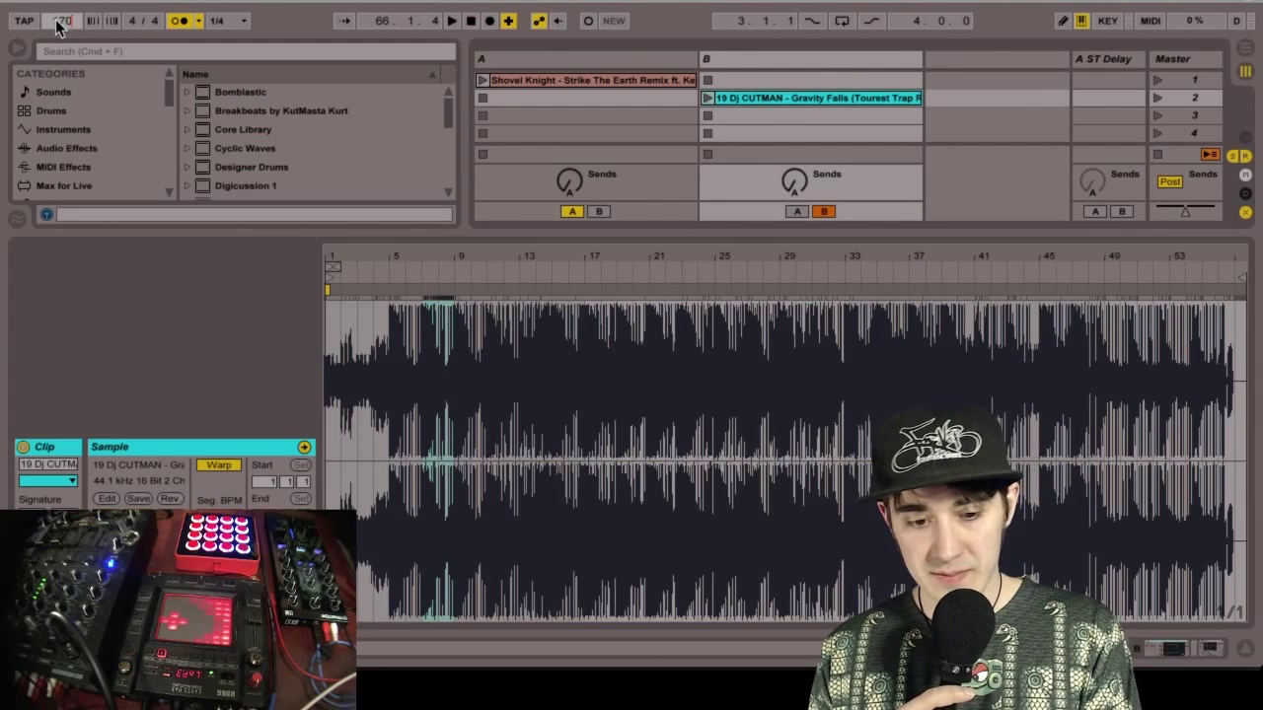
key(Return)
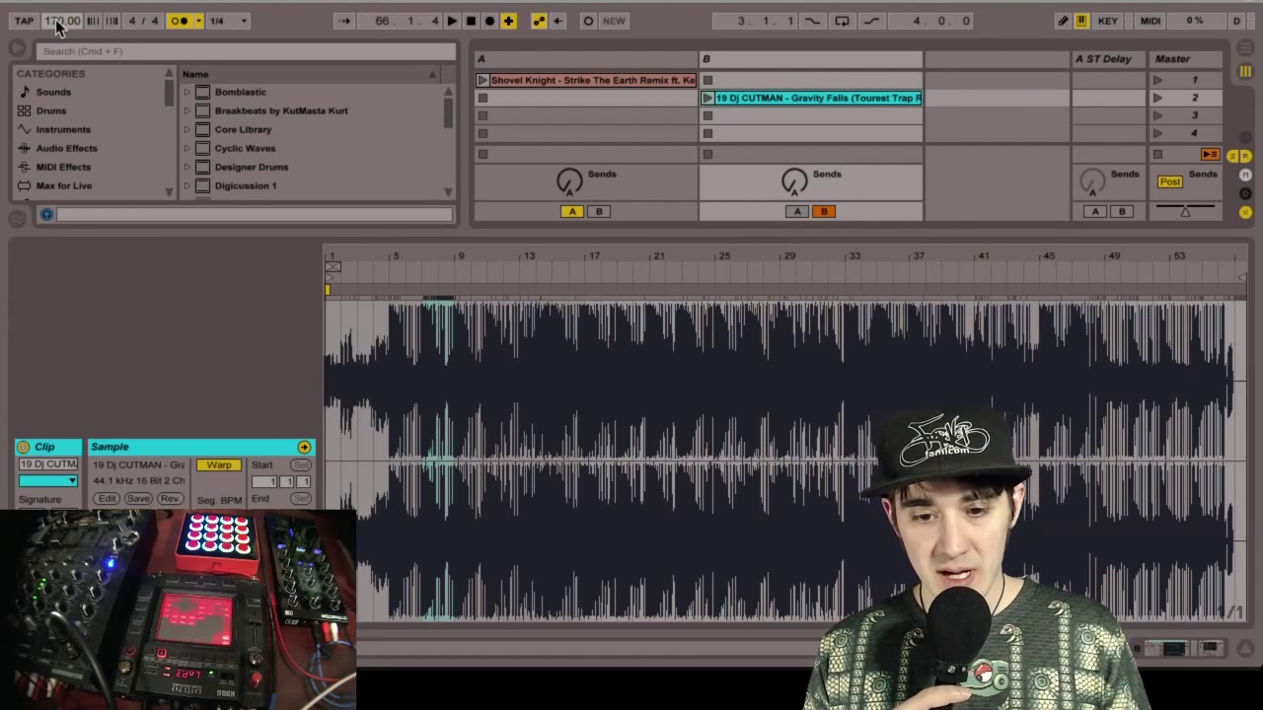
- Select the Shovel Knight clip on track A and set the song tempo to 86 BPM
click(835, 109)
key(Up)
key(Up)
key(Left)
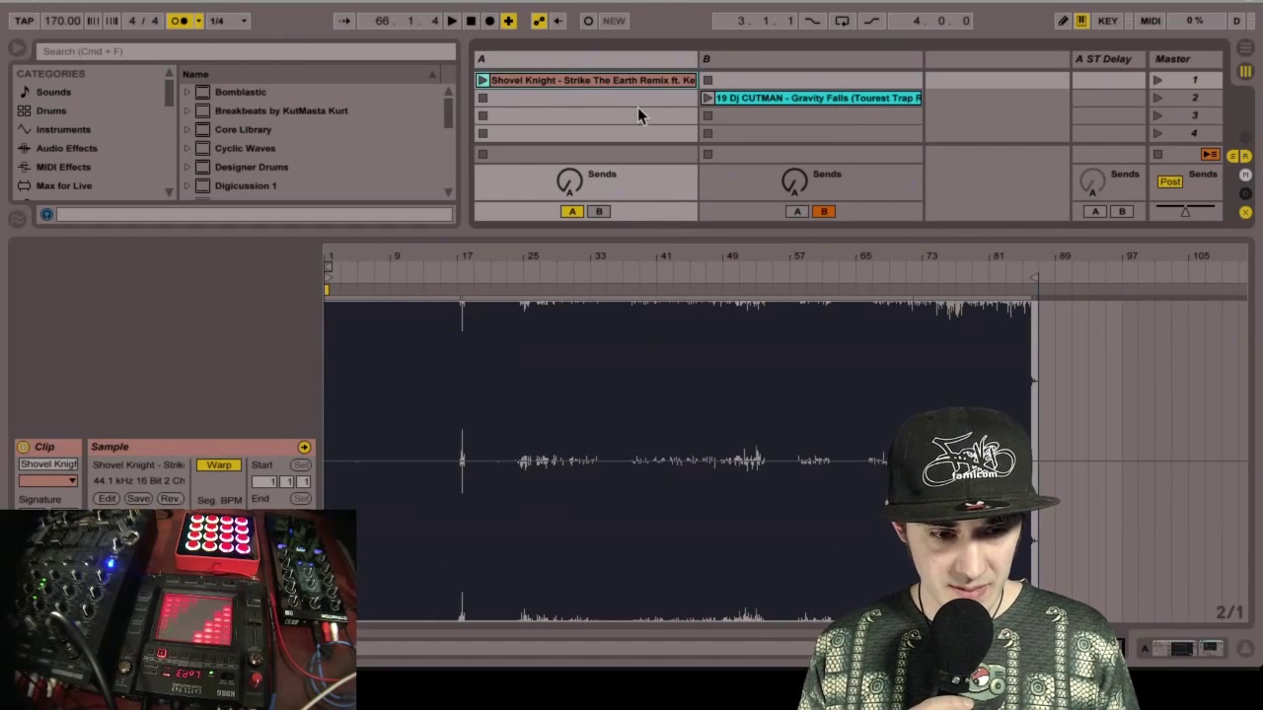
click(59, 24)
text(8)
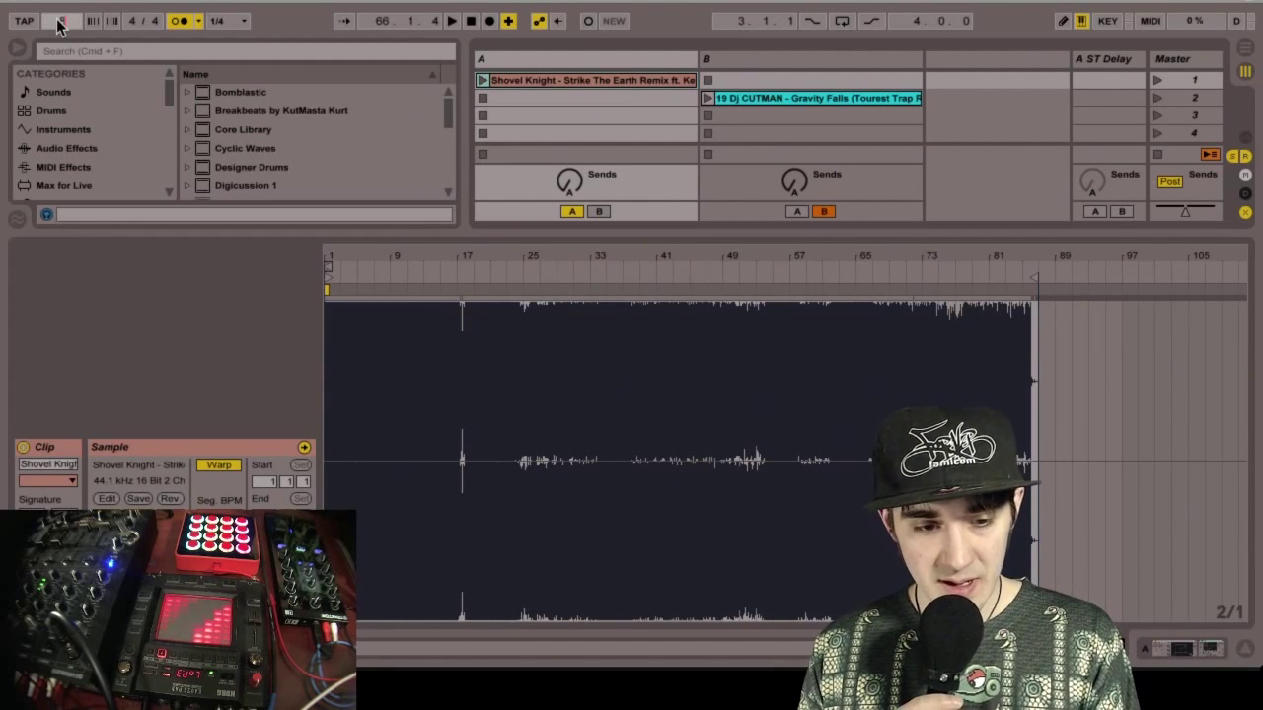
text(6)
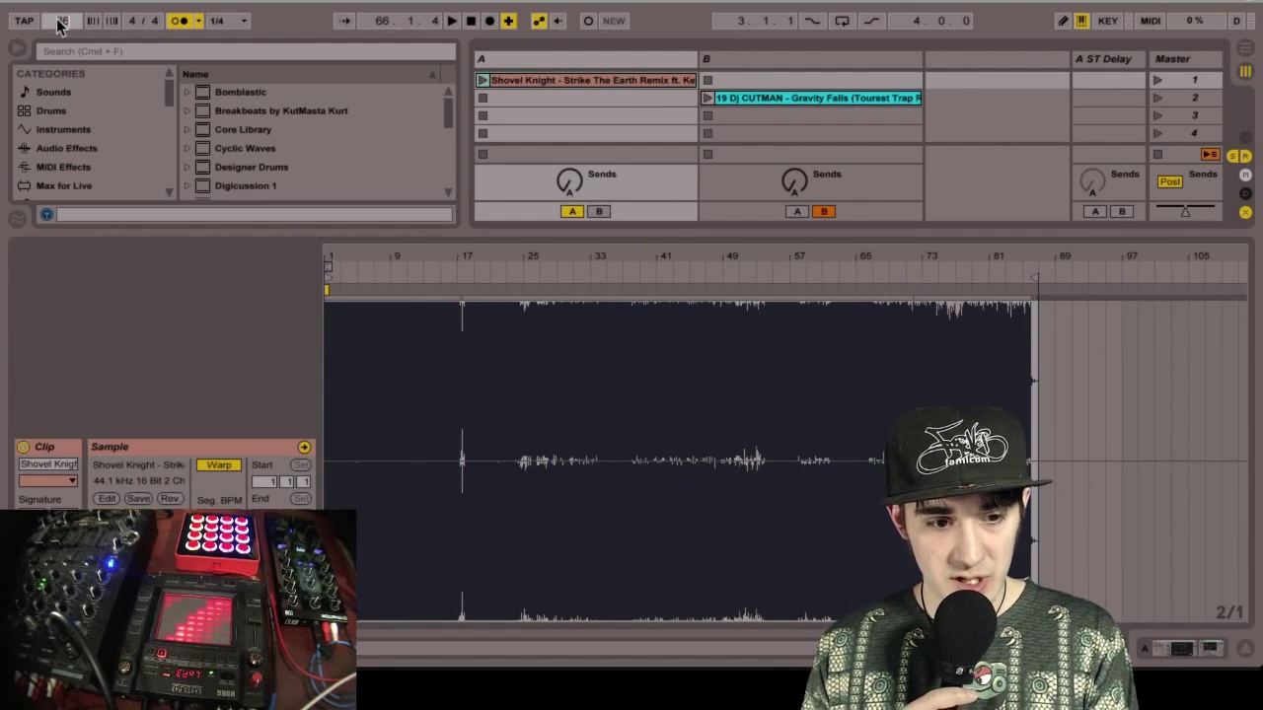
click(558, 115)
click(559, 74)
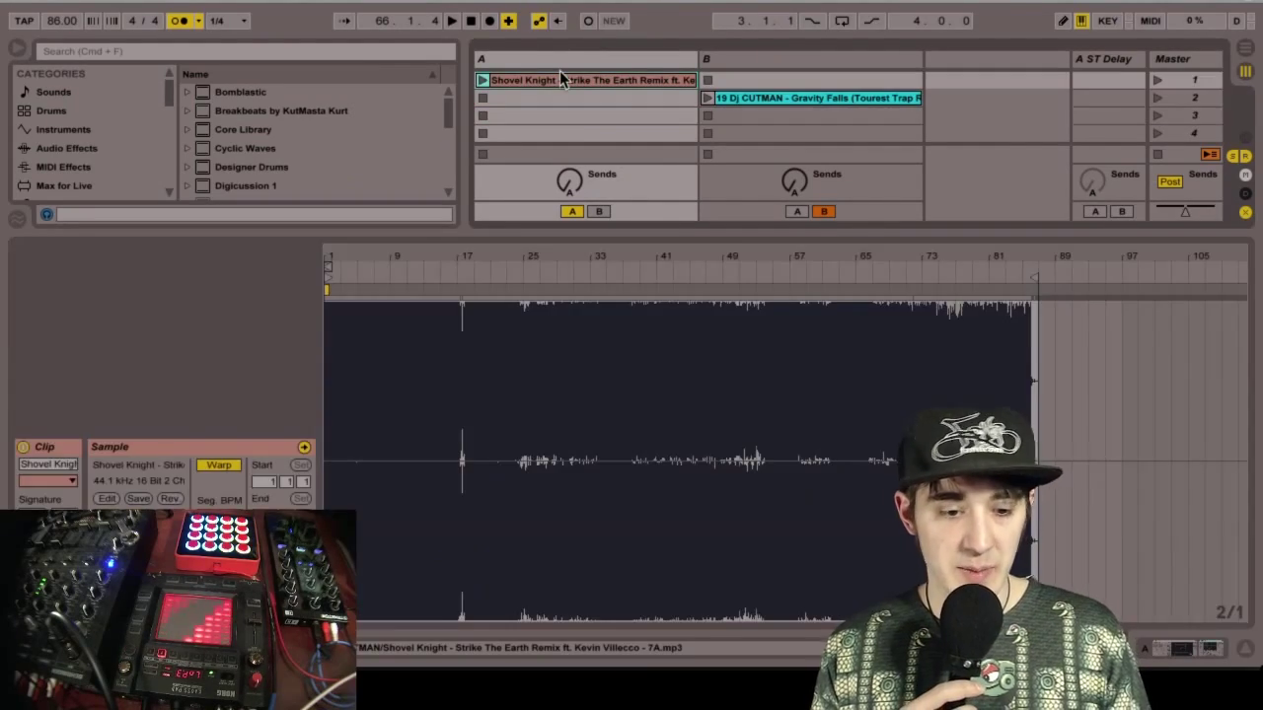
- Switch to Traktor to check the track playing on deck B, and return to Ableton Live
key(super+Tab)
key(super+Tab)
key(super+Tab)
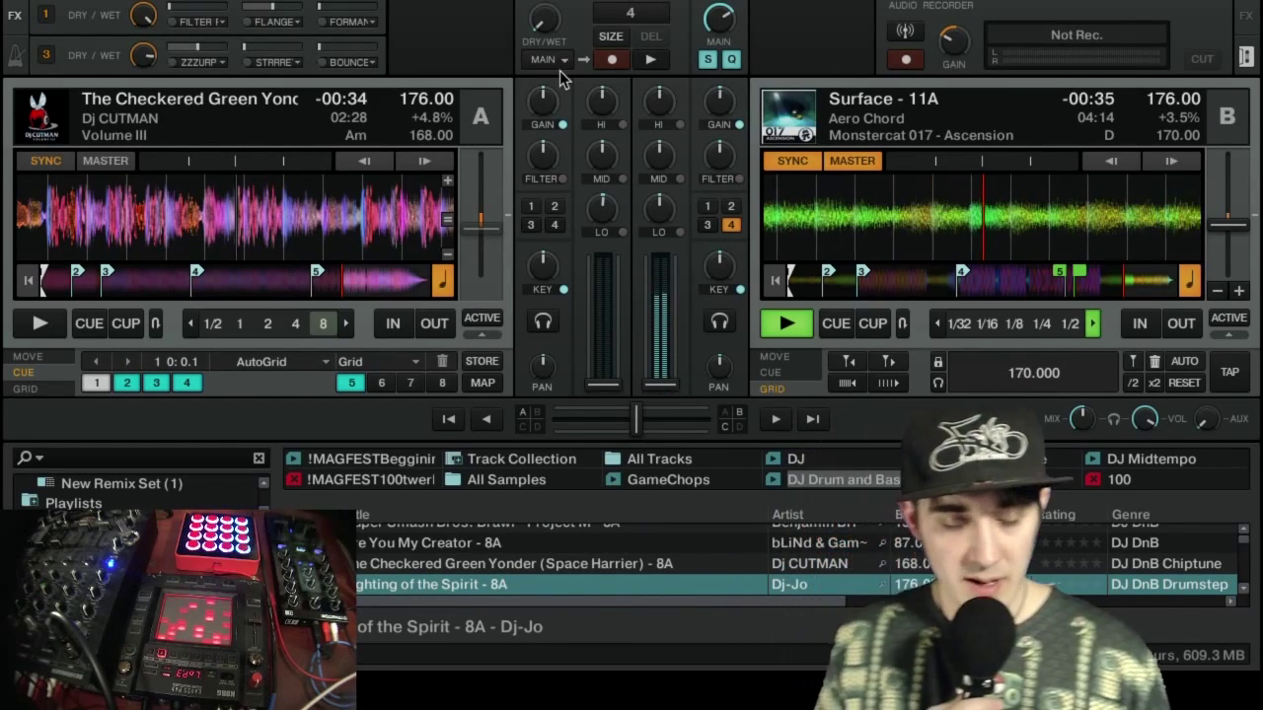
key(super+Tab)
key(super+Tab)
key(super+Tab)
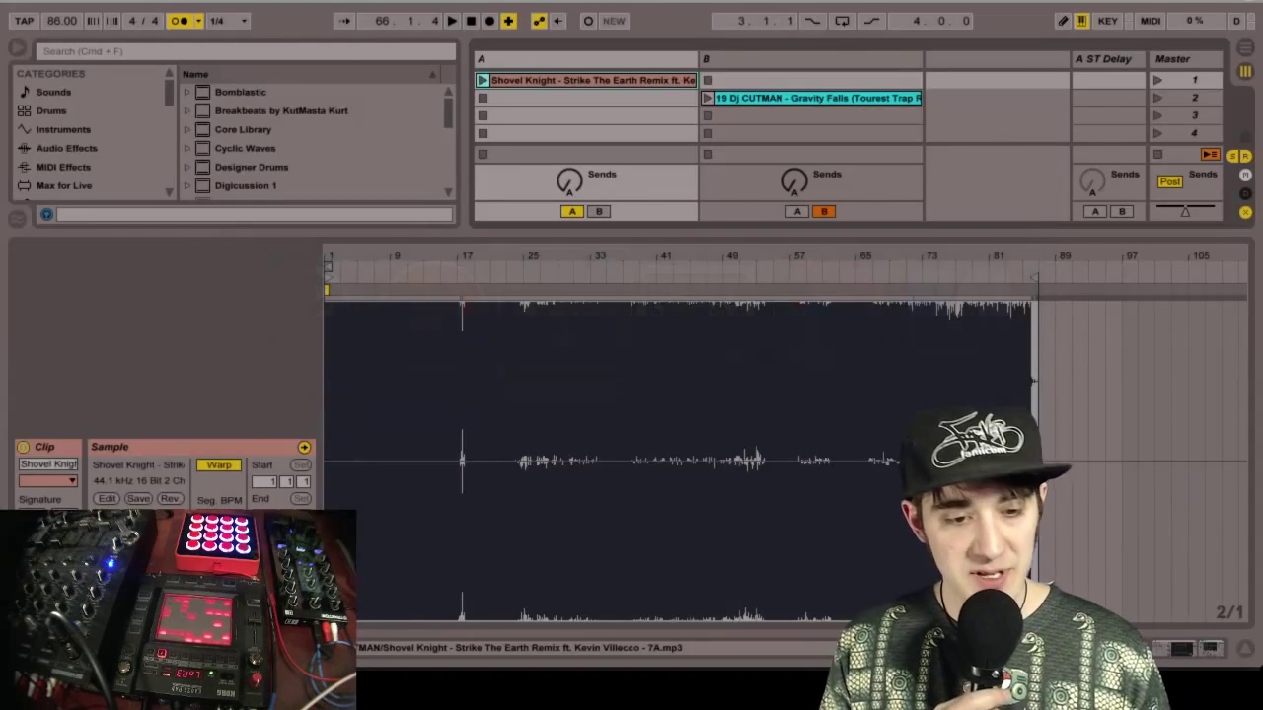
- Select the Shovel Knight clip in track A's first slot and launch it
click(592, 98)
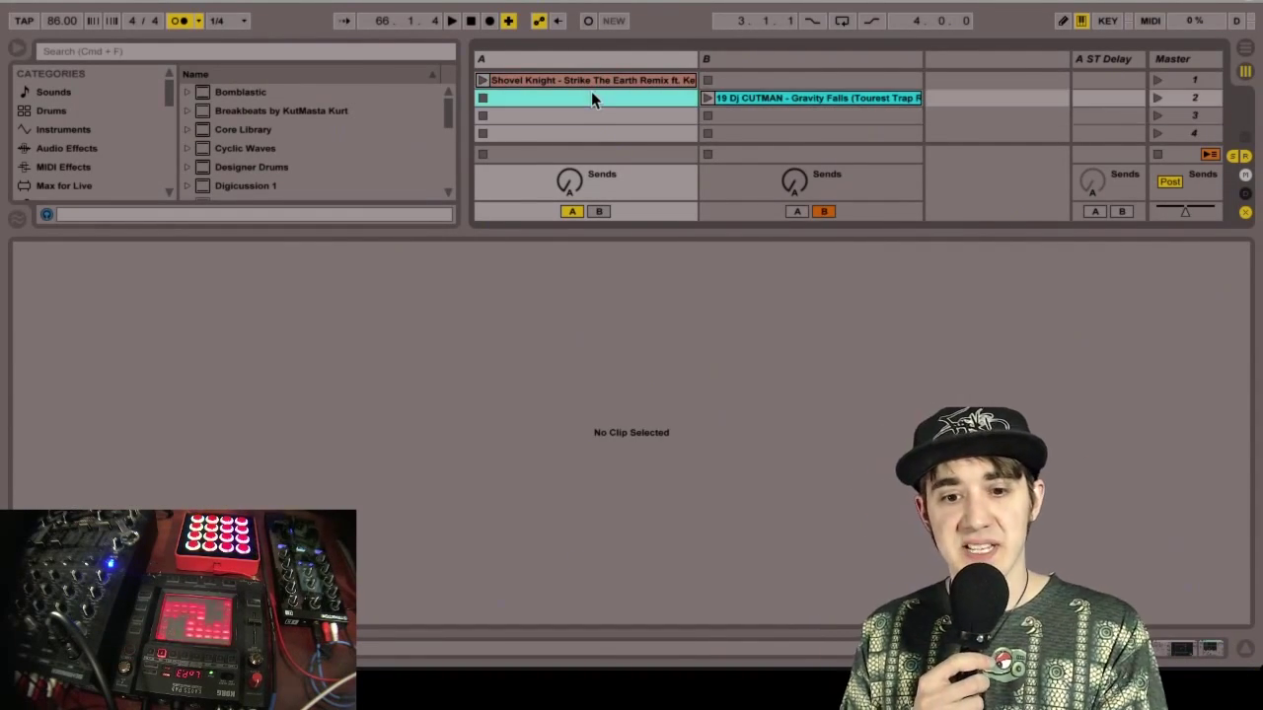
key(Right)
key(Left)
key(Up)
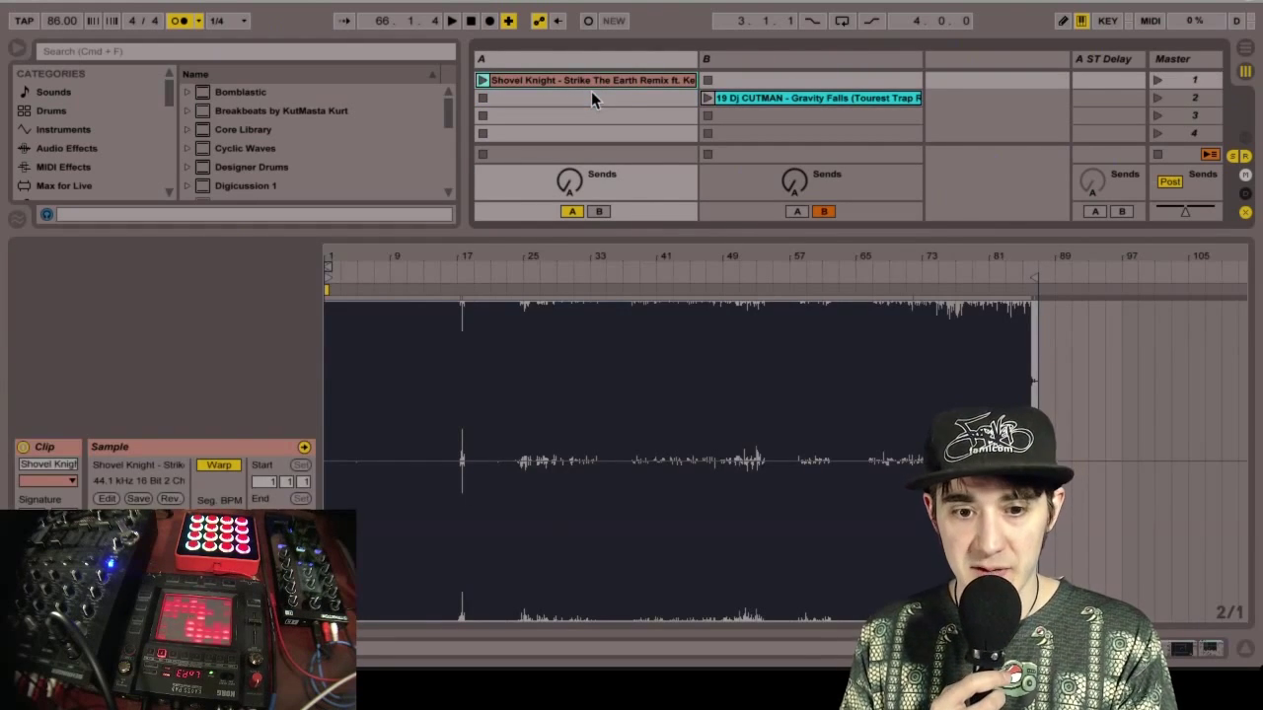
key(Return)
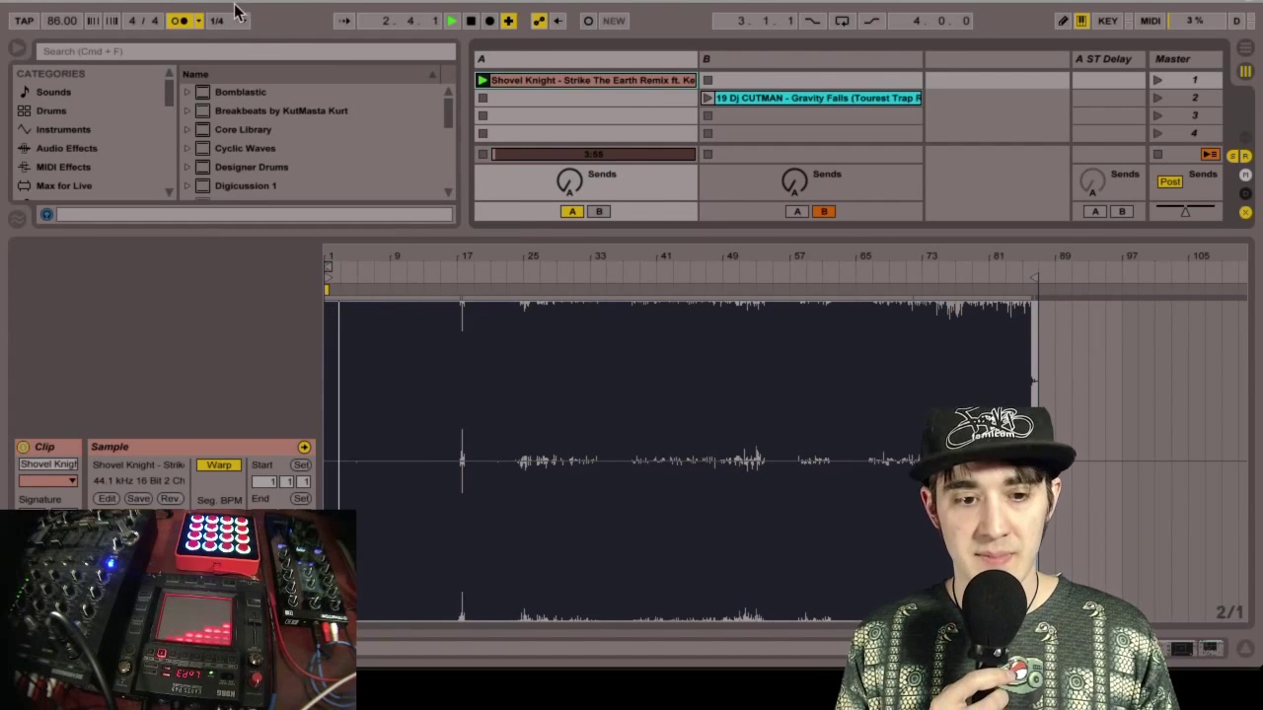
- Jump the clip's playback to about bar 66 and stop track A
click(875, 278)
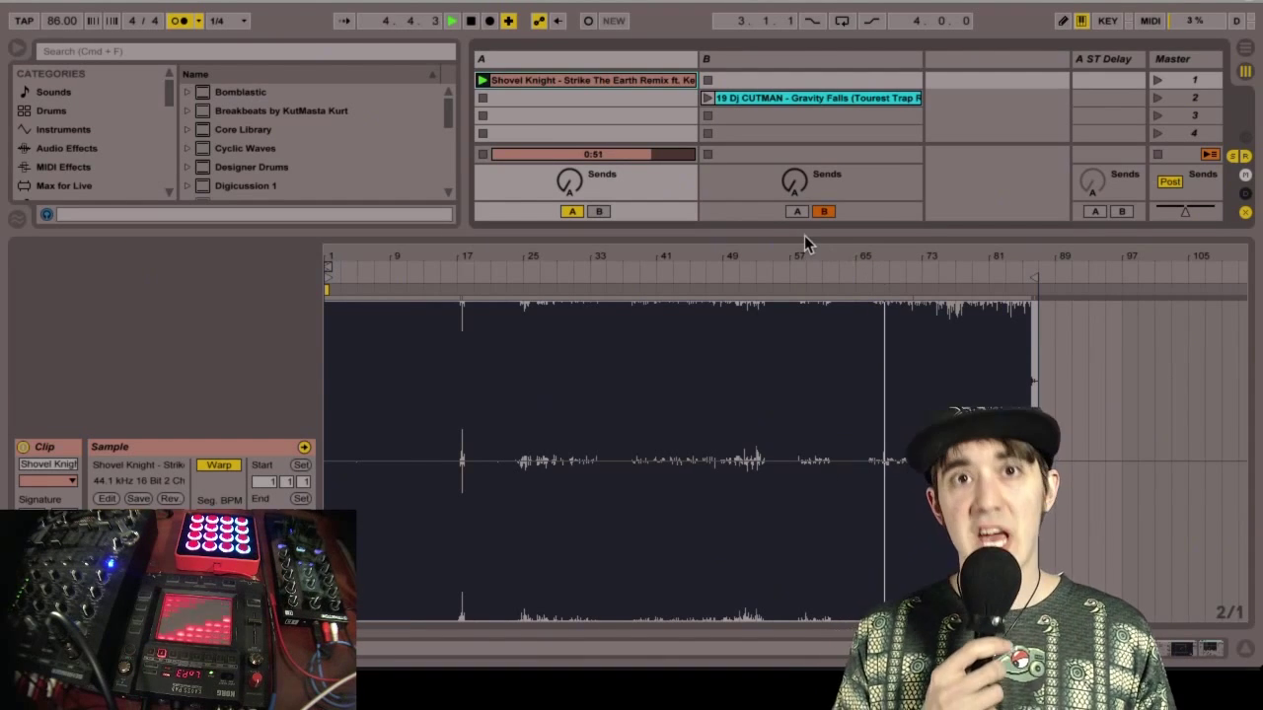
click(483, 98)
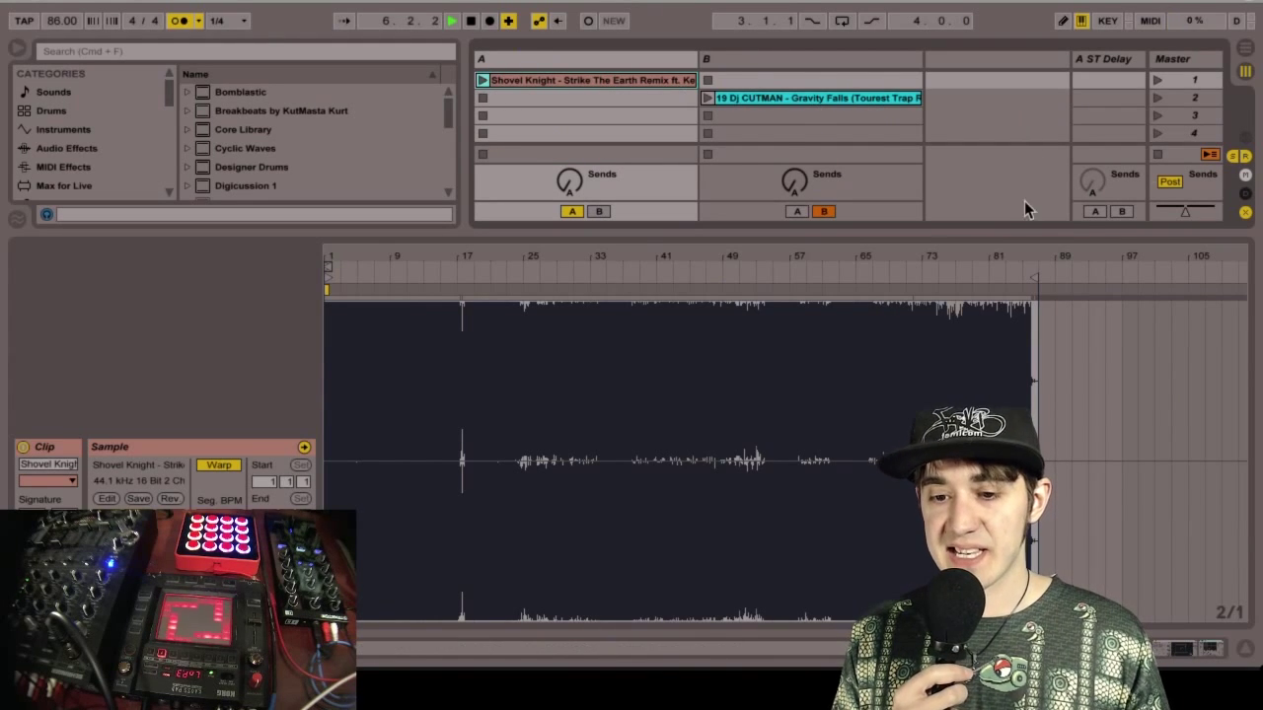
- Enlarge the Session View mixer area and launch the Gravity Falls clip on track B
drag(1025, 233, 1052, 413)
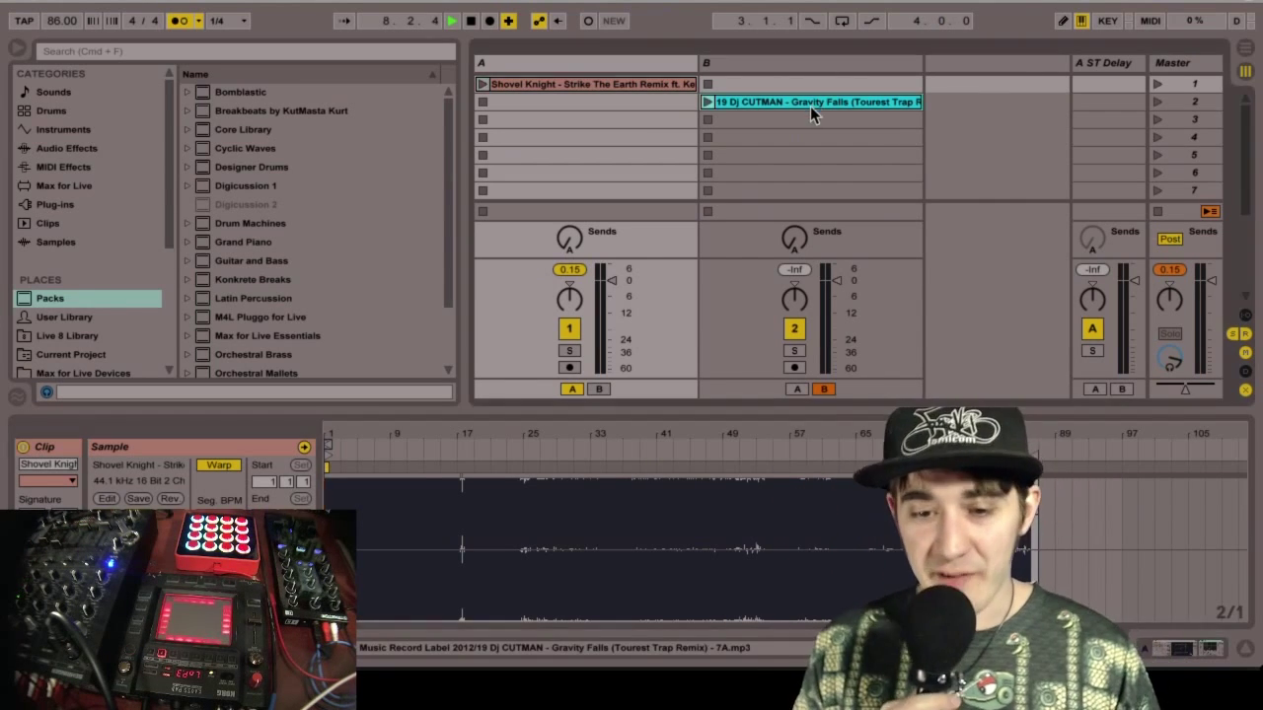
click(810, 106)
key(Return)
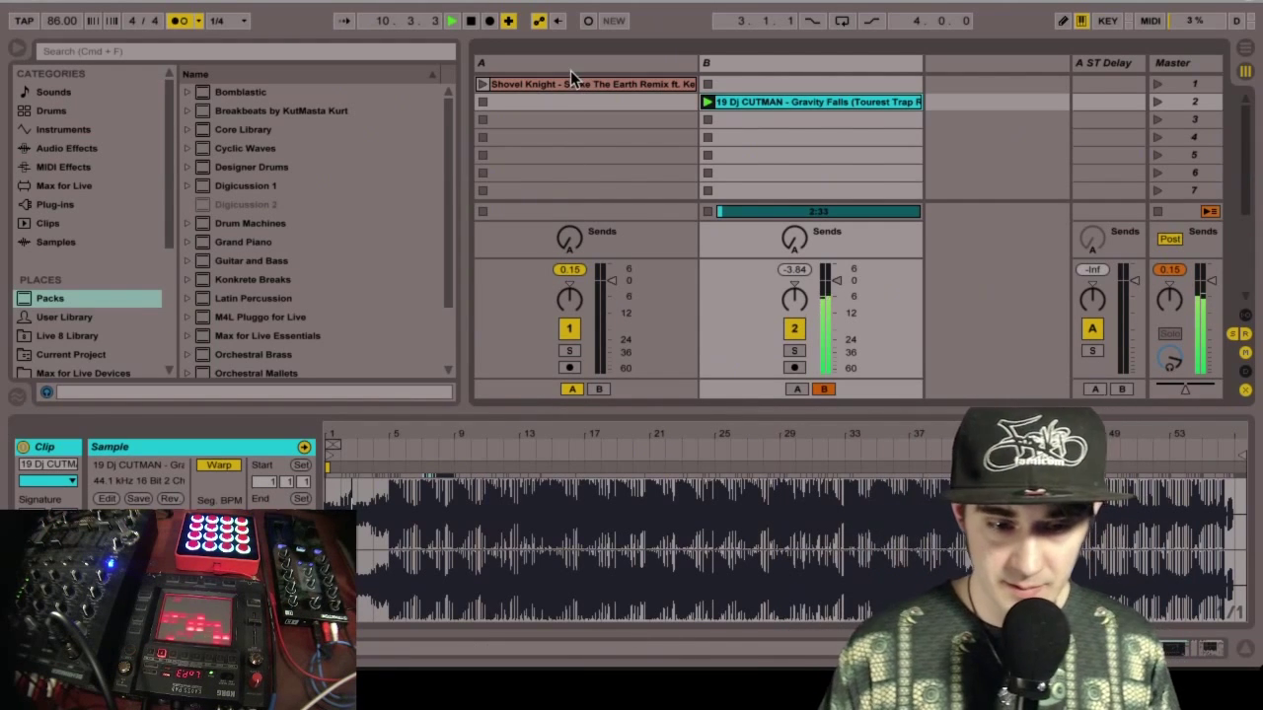
- Compare the sample waveforms of the Shovel Knight clip on track A and the Gravity Falls clip on track B
click(570, 86)
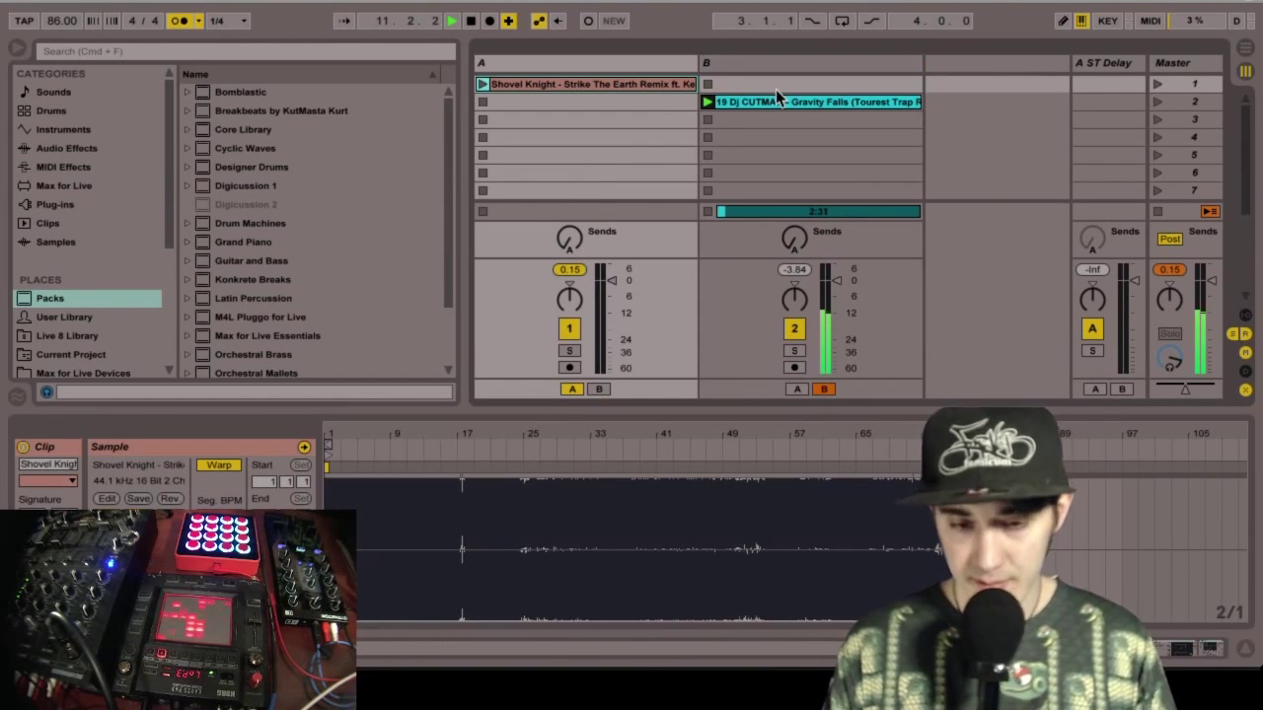
click(776, 104)
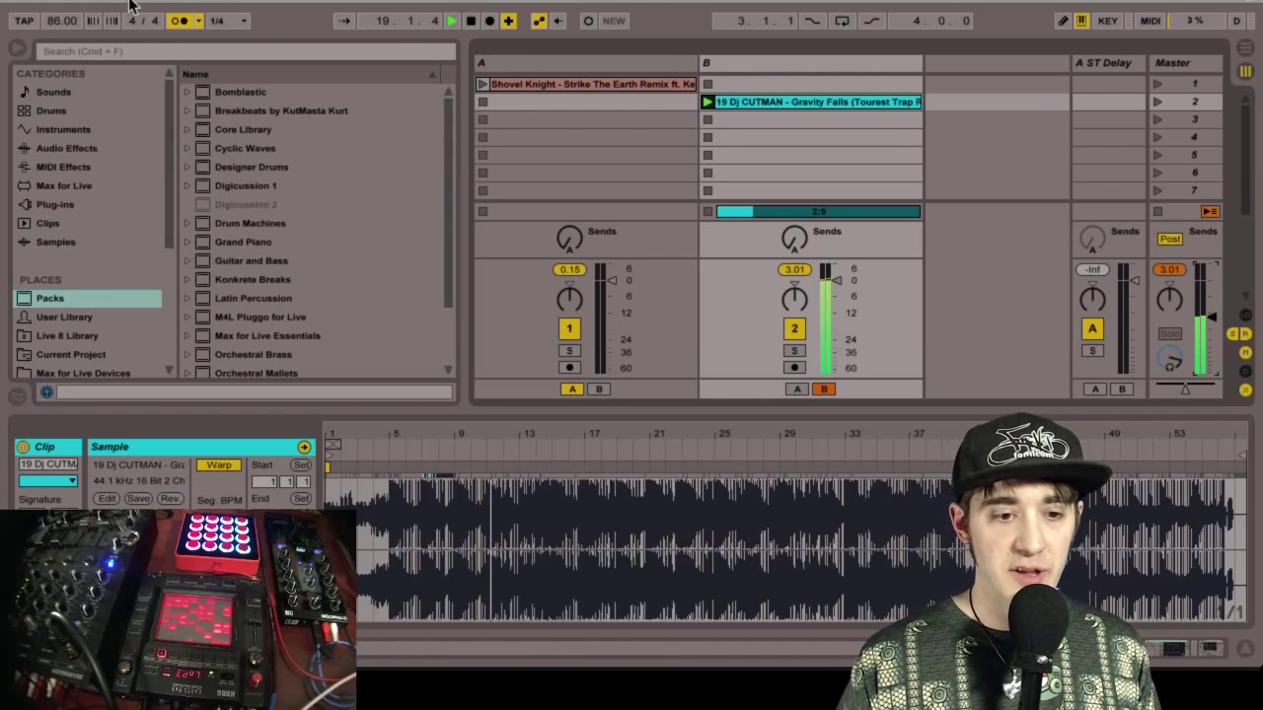
click(612, 84)
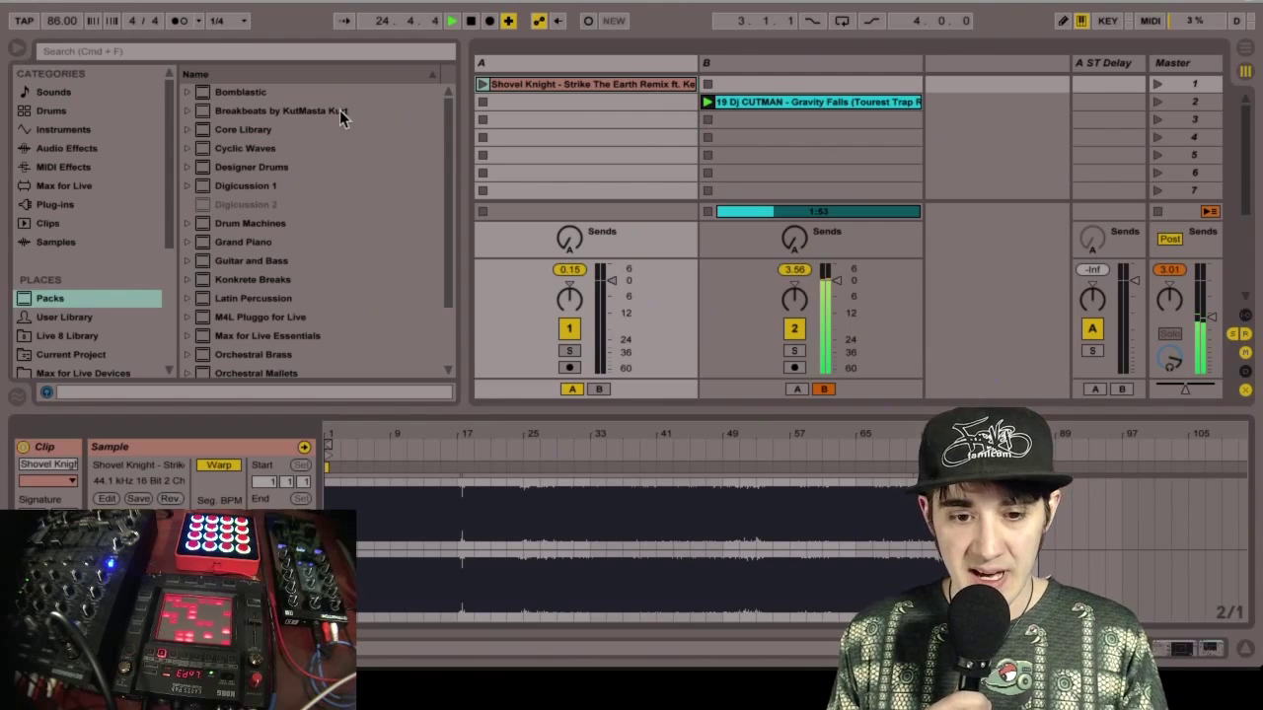
- Narrow the browser, then show the Arrangement View with track B unfolded and its browser hidden
drag(461, 141, 375, 150)
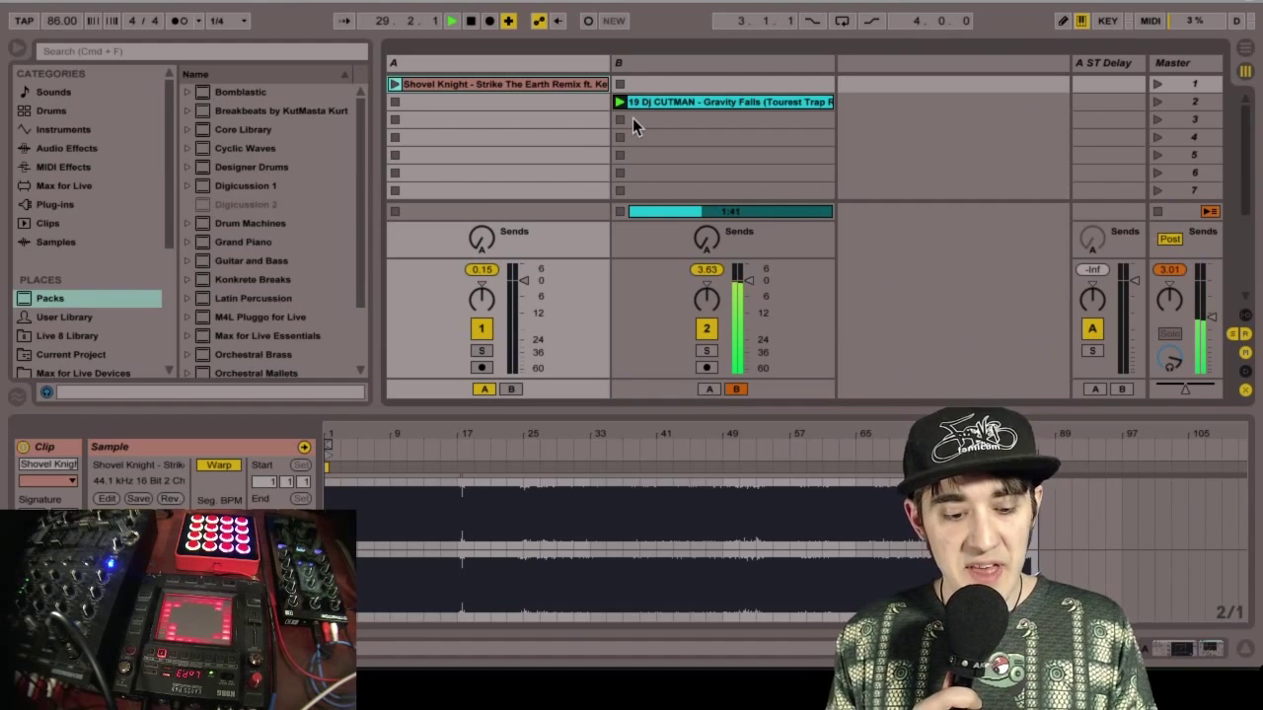
key(Tab)
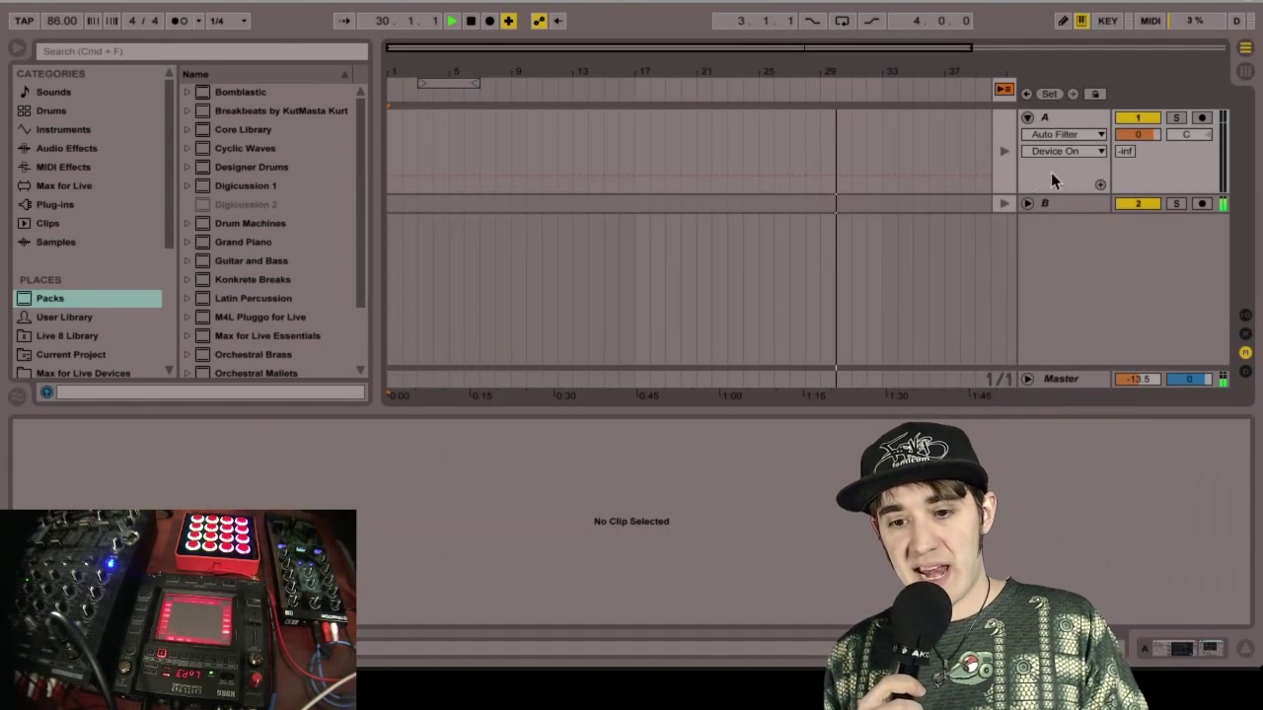
click(1027, 204)
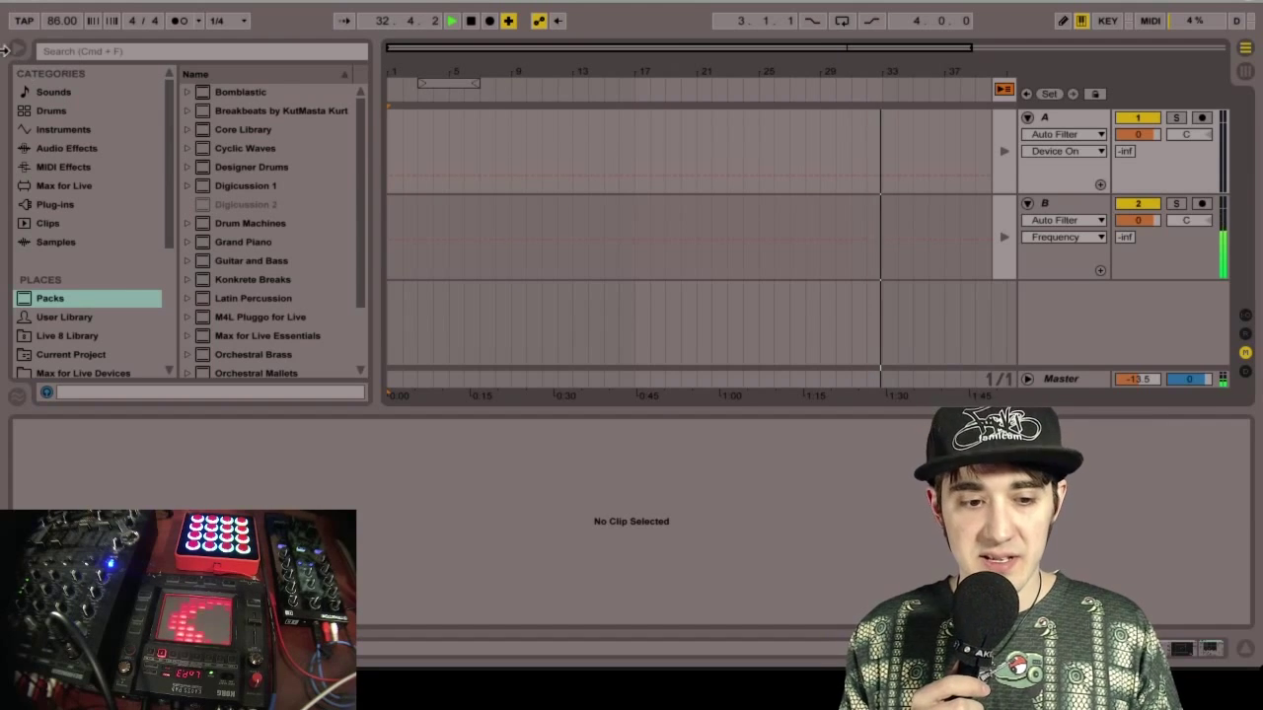
click(17, 48)
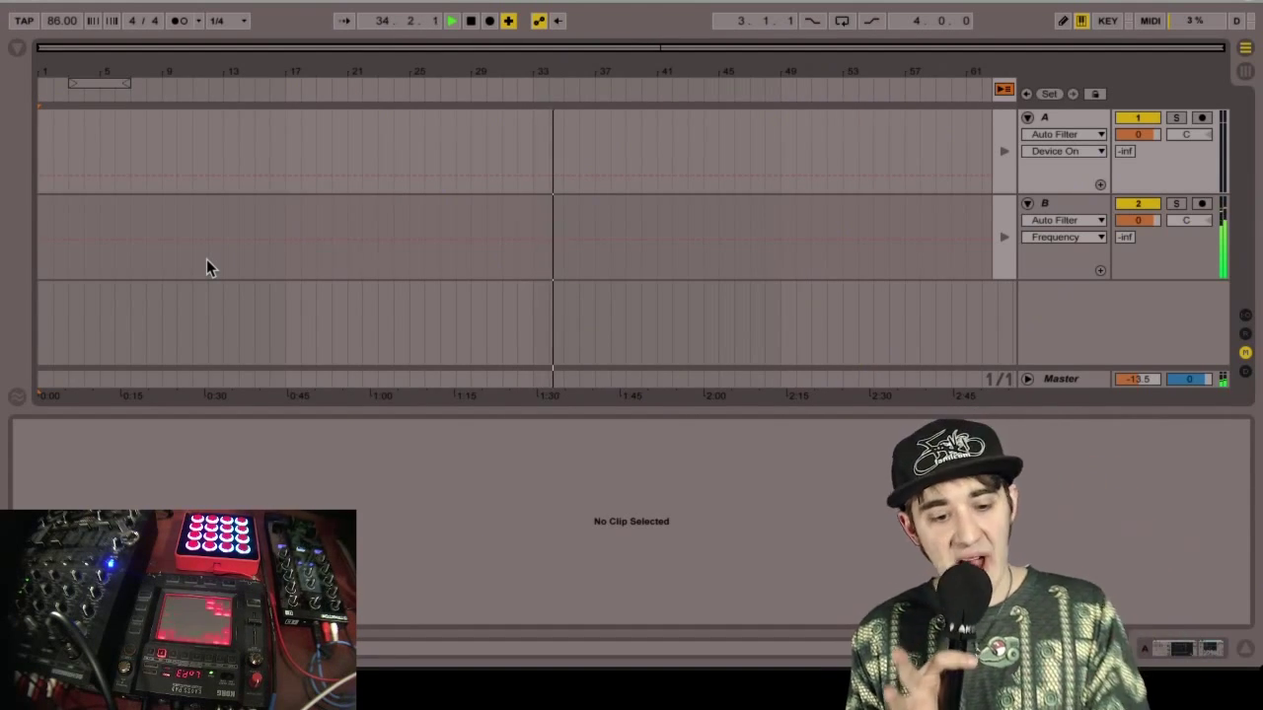
- Move the Shovel Knight clip from Session View to bar 1 of track A in the Arrangement and return playback to the Arrangement
key(Tab)
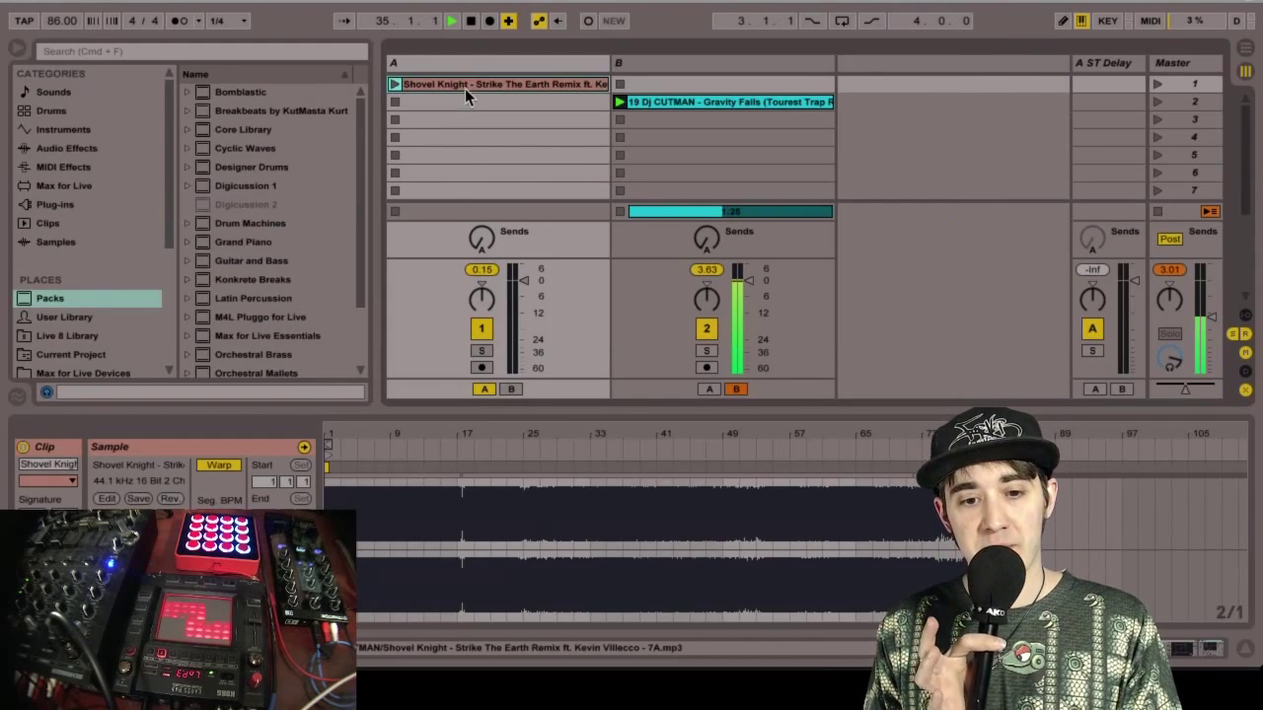
drag(466, 83, 41, 157)
key(Tab)
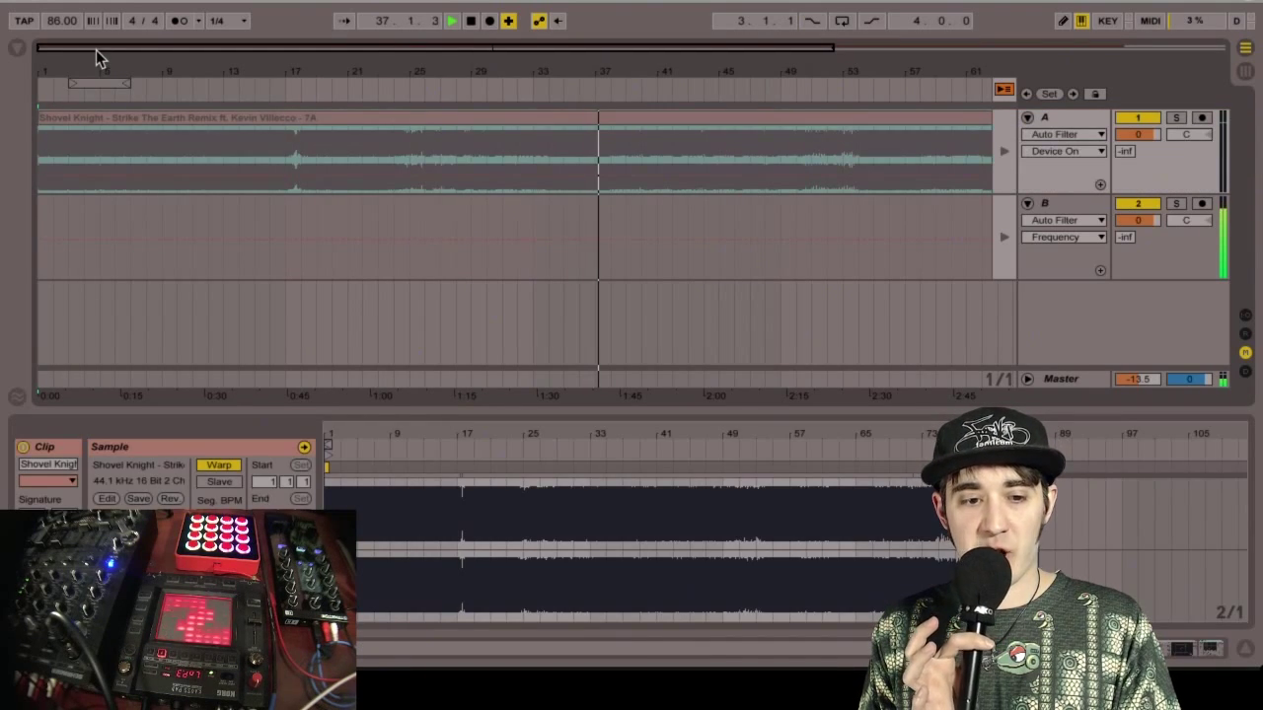
drag(105, 56, 132, 56)
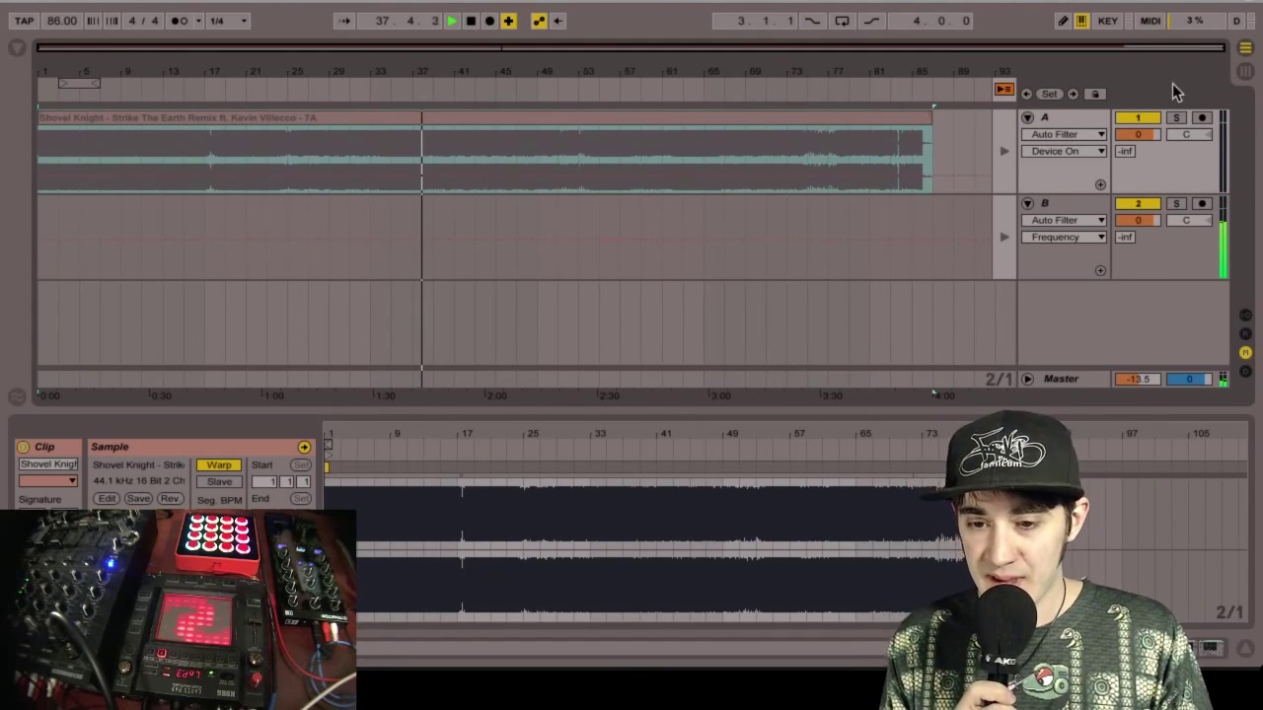
click(1006, 89)
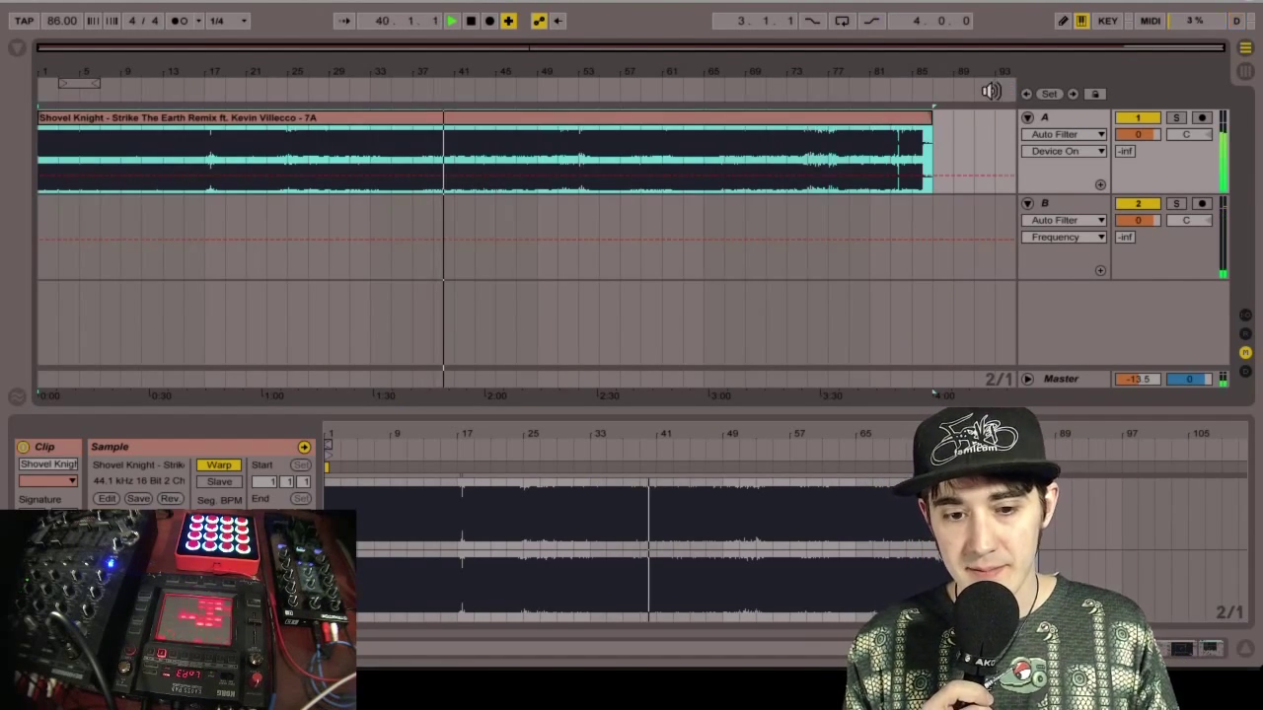
- Move the start marker of the Gravity Falls clip on track B to bar 5
key(Tab)
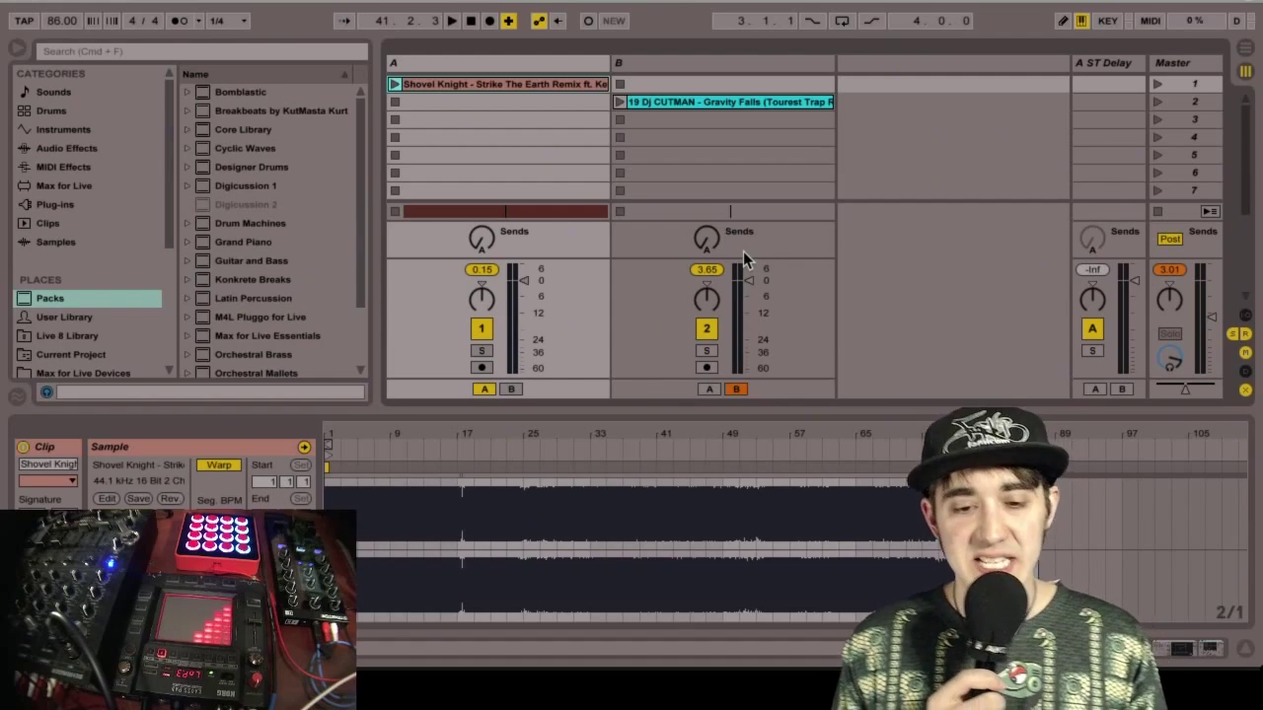
click(624, 102)
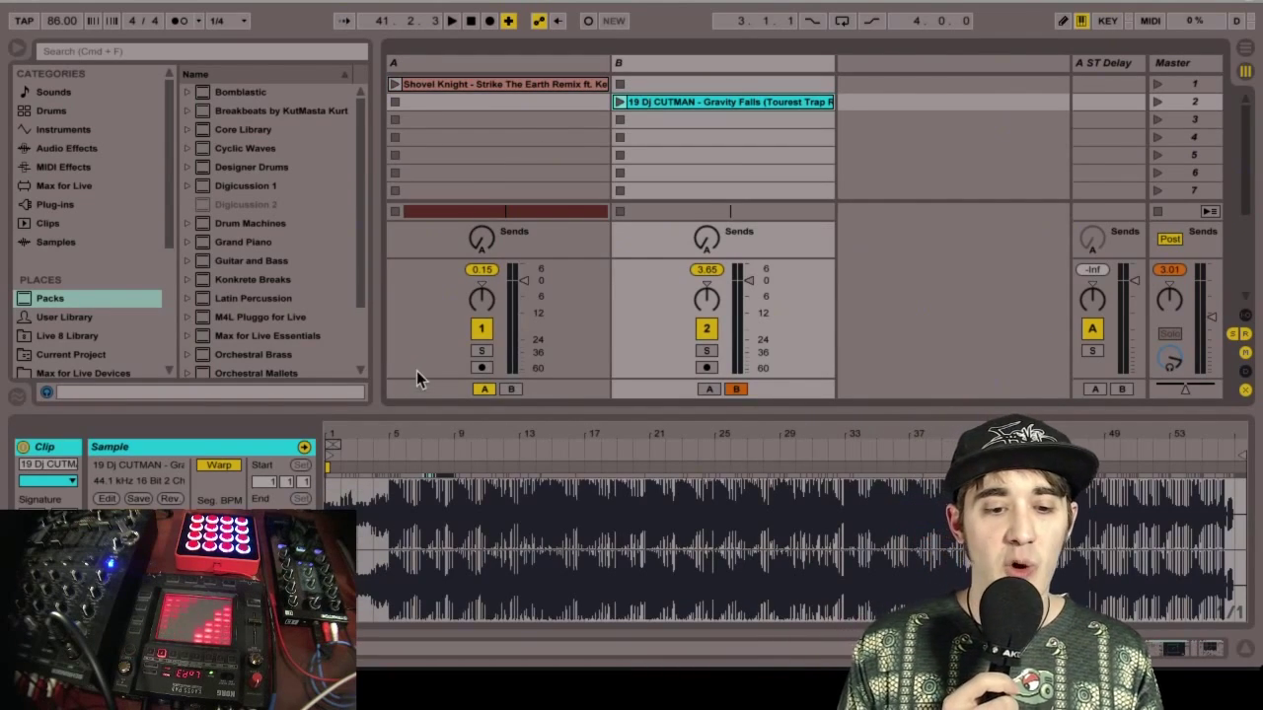
drag(395, 434, 394, 513)
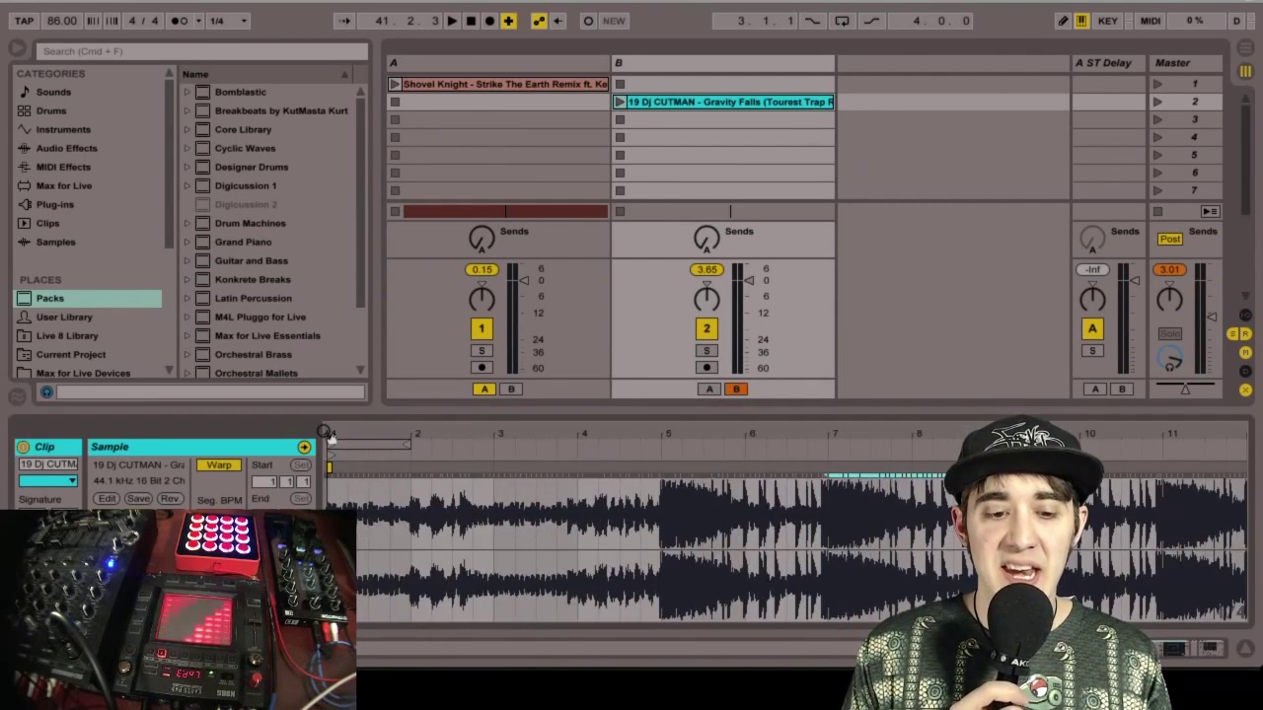
drag(332, 462, 667, 463)
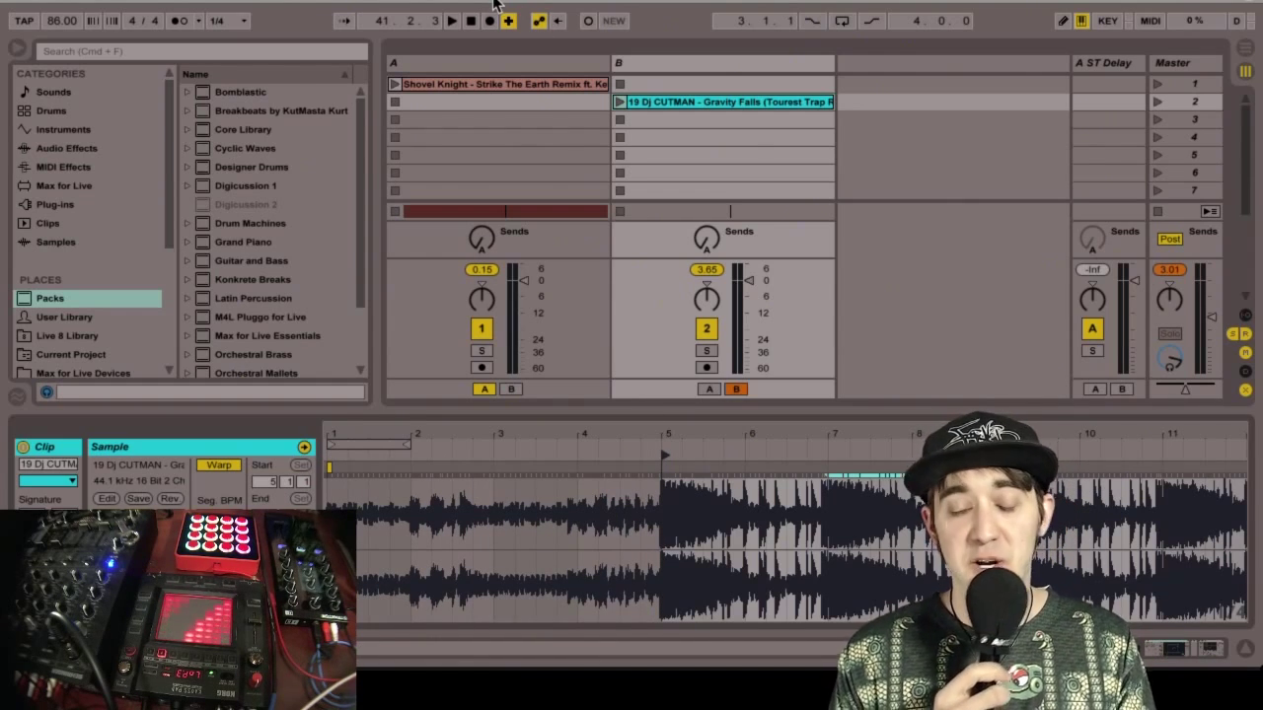
- Hide the clip detail area in Arrangement View and enlarge the height of tracks A and B together
key(Tab)
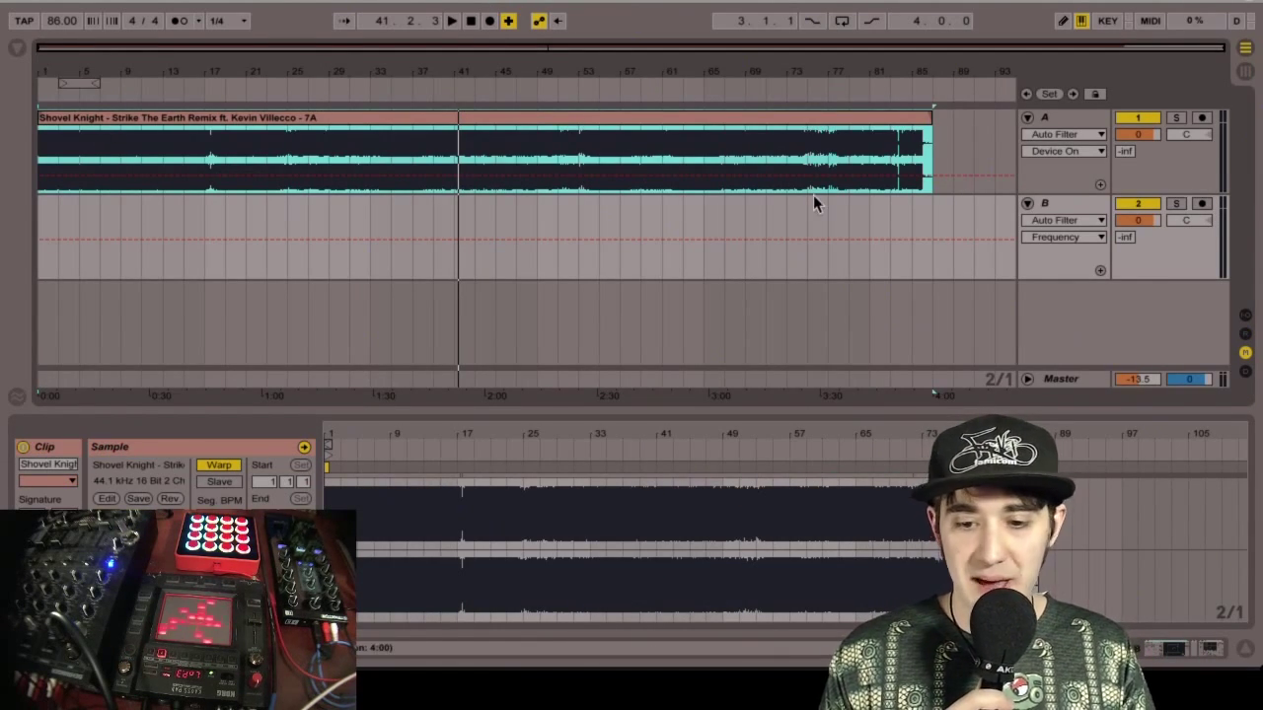
drag(1023, 407, 1030, 552)
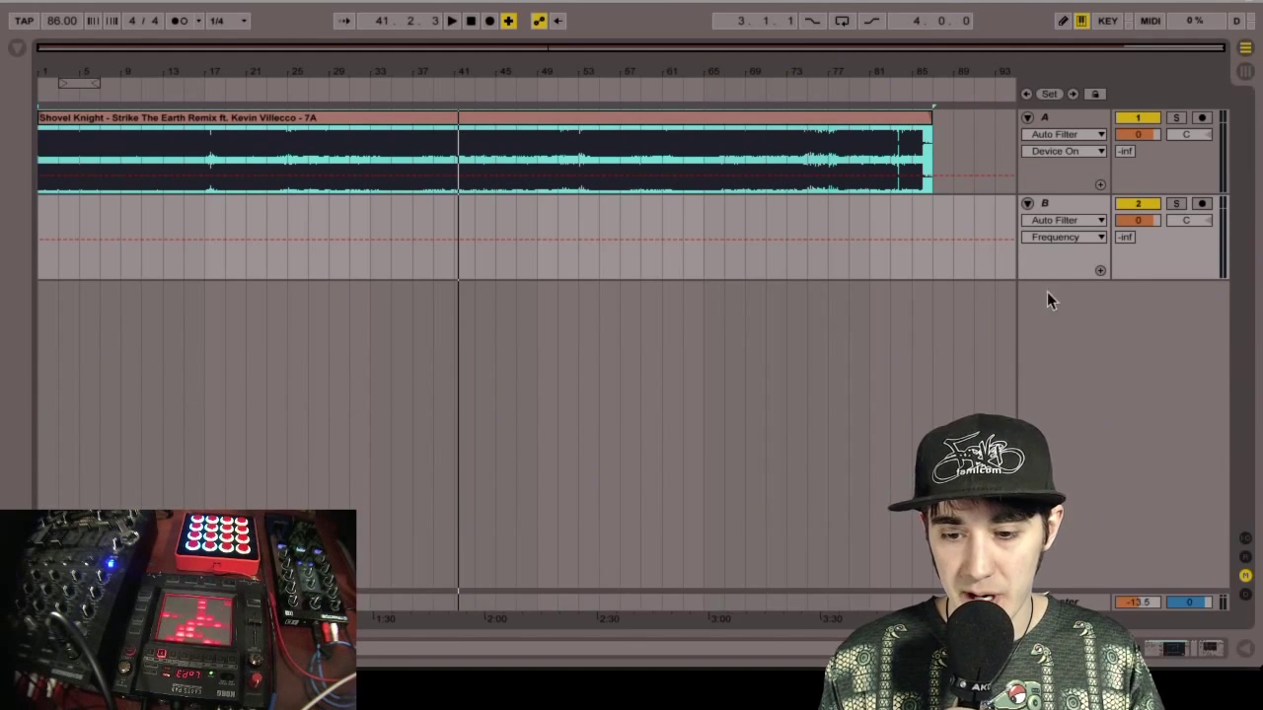
key(super+a)
click(1061, 202)
key(super+a)
drag(1061, 193, 1060, 289)
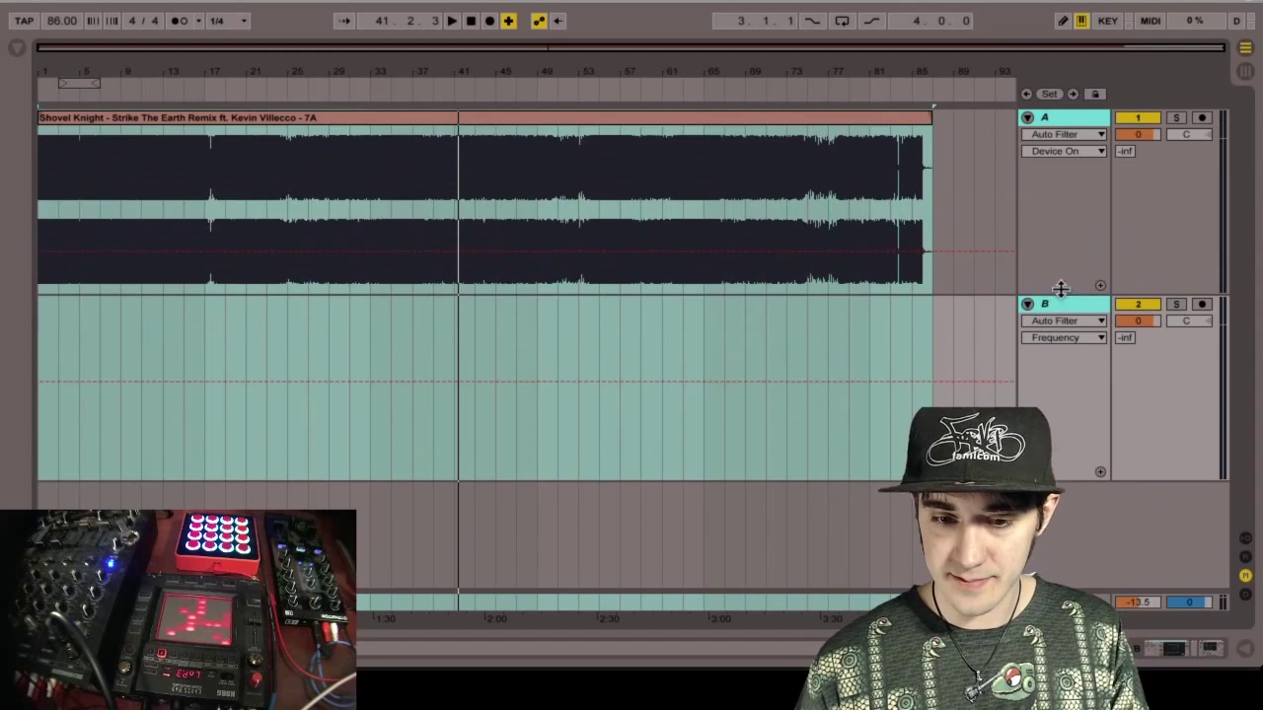
- Play the Arrangement from bar 3, set the master volume to 0 dB, and return to Arrangement View
click(60, 208)
key(space)
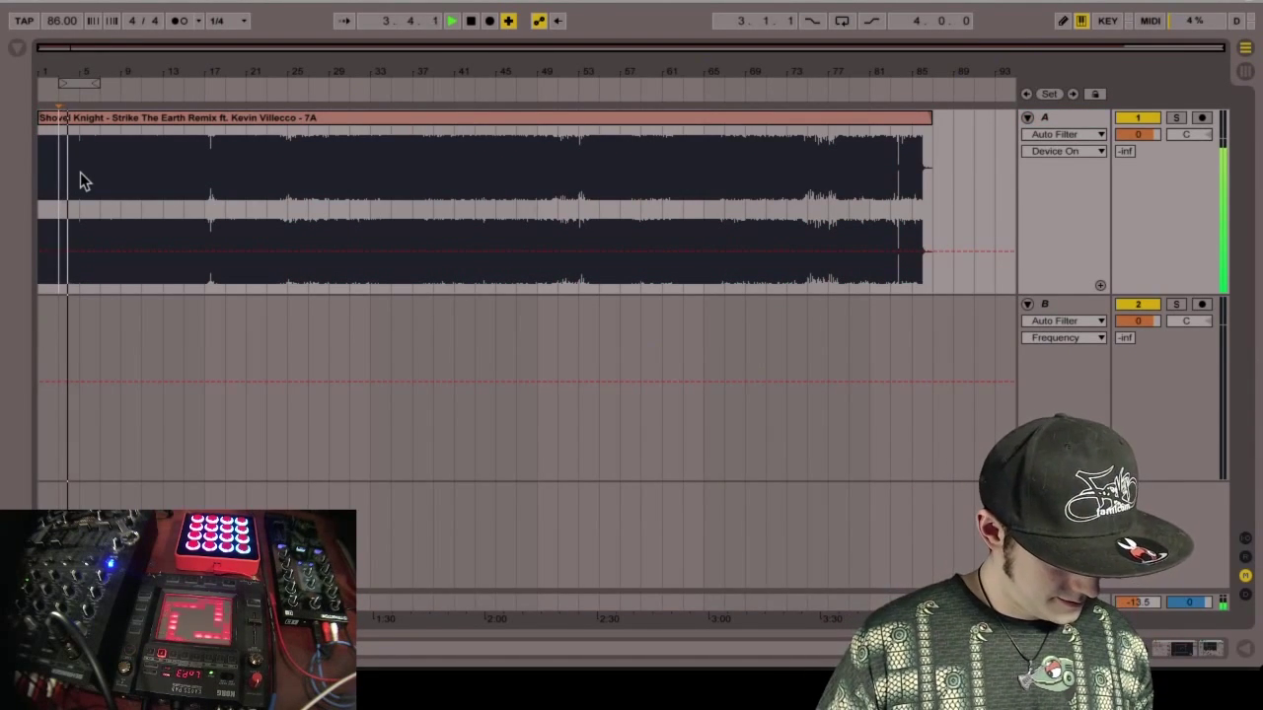
key(Tab)
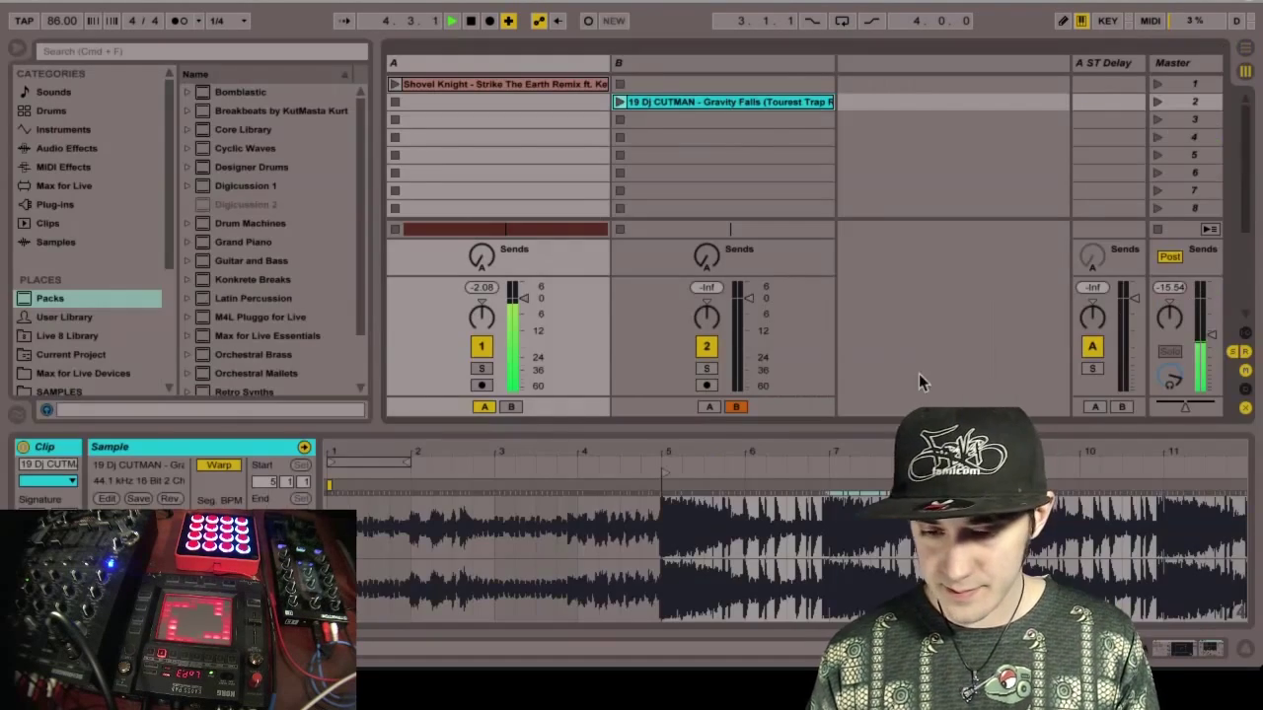
key(Tab)
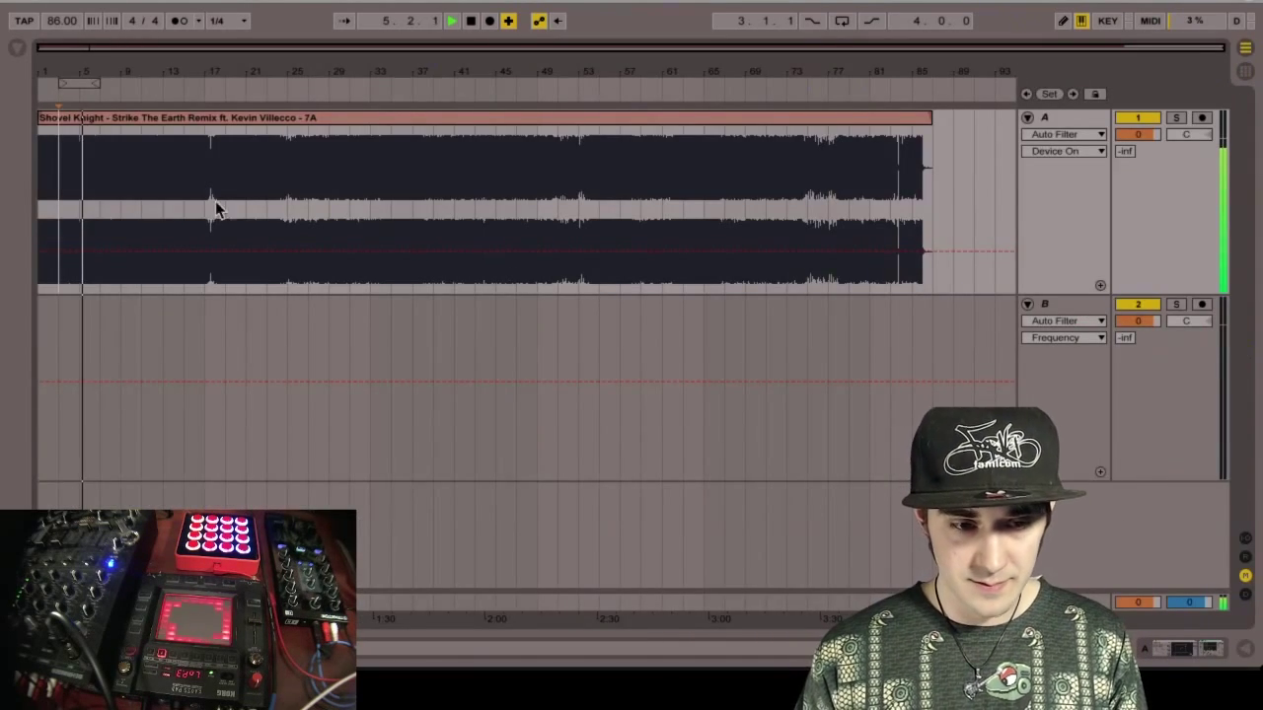
- Restart Arrangement playback from bar 7 to listen to the Shovel Knight clip, and stop it
key(space)
key(space)
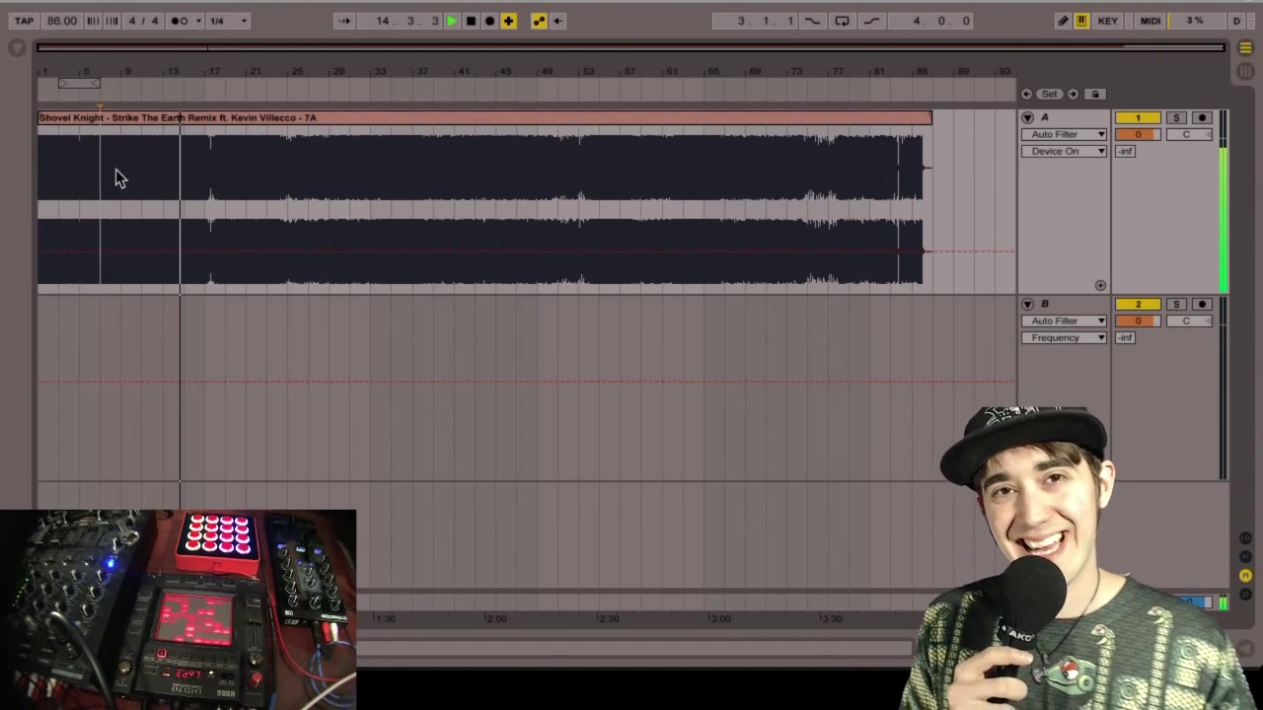
key(space)
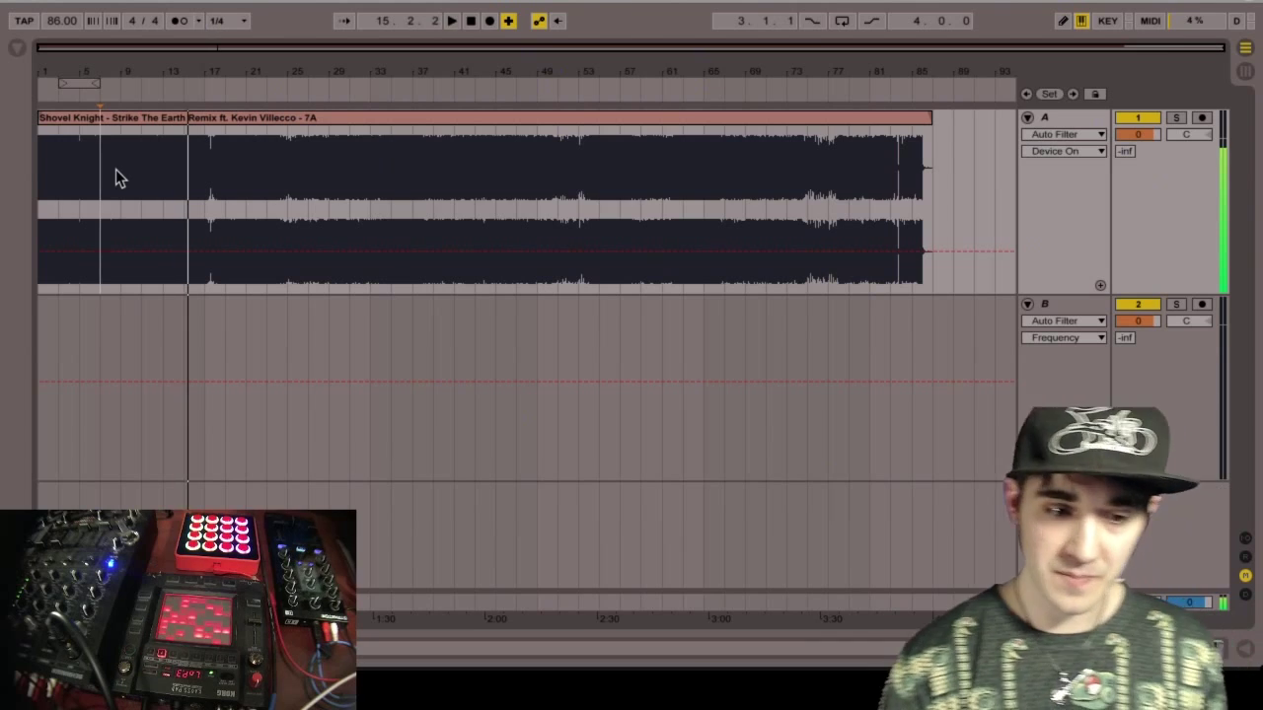
- Show the browser's audio effects and add an EQ Eight to track A
click(17, 48)
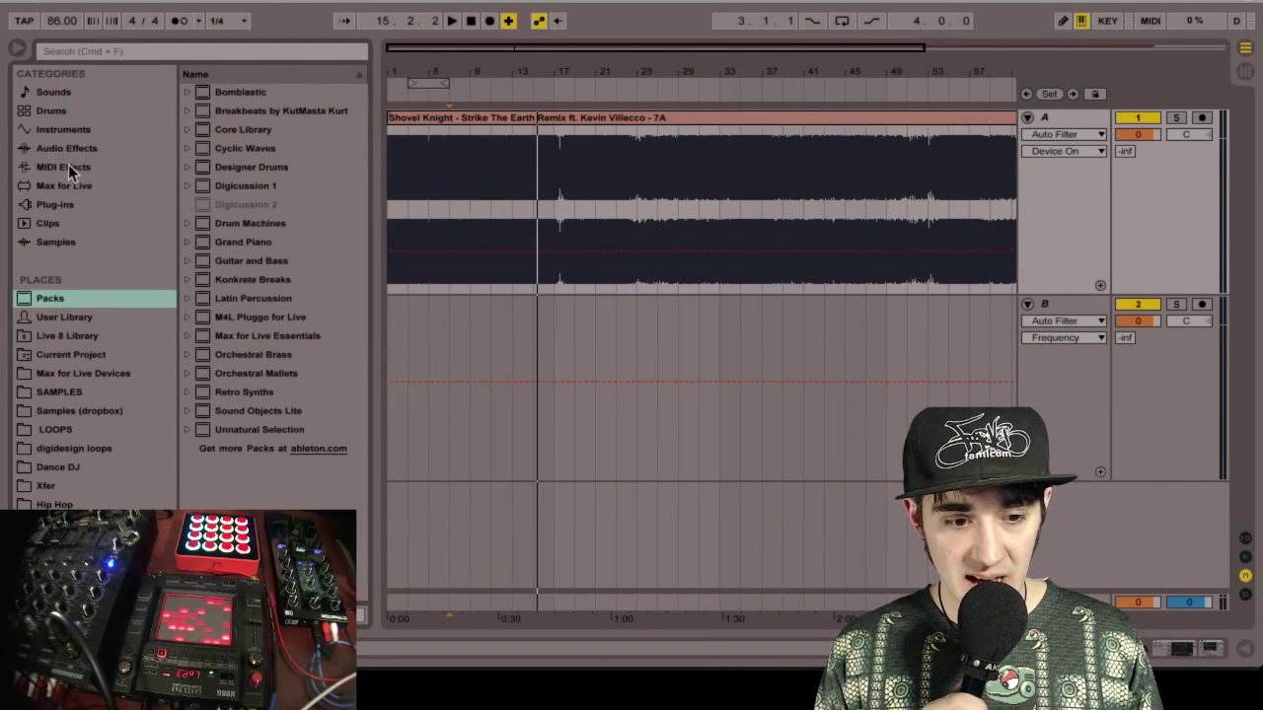
click(84, 144)
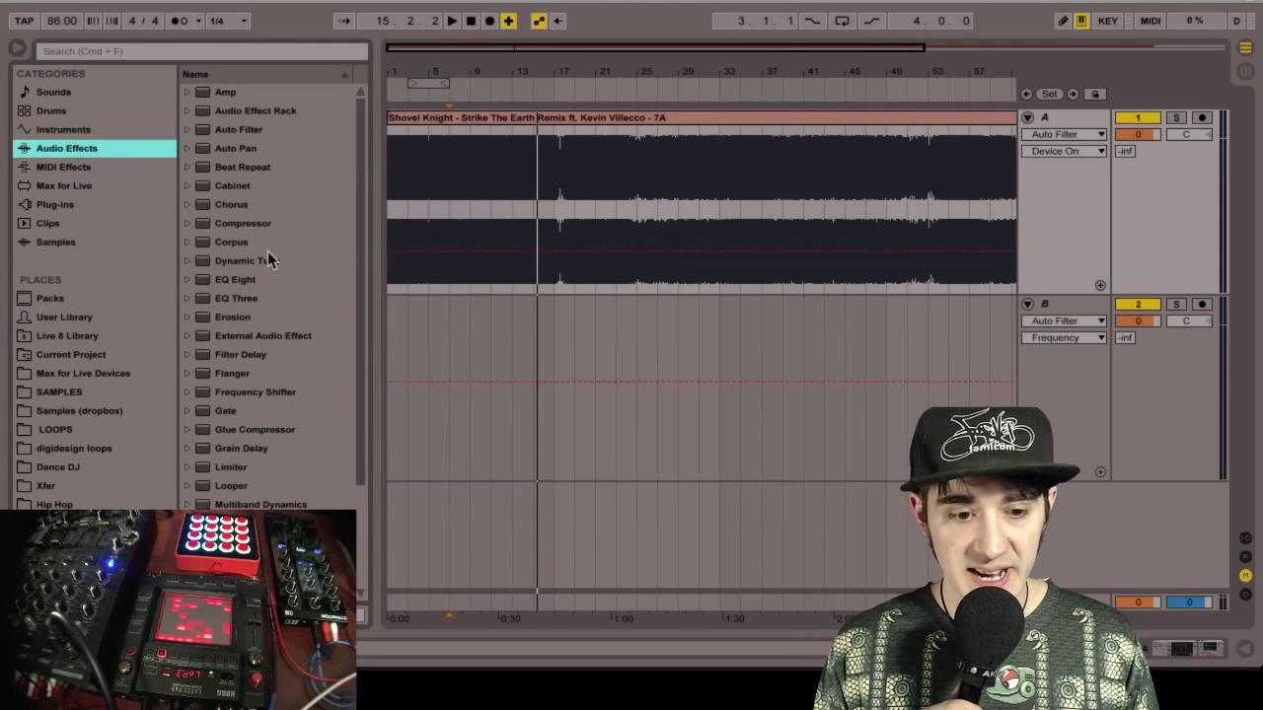
click(237, 281)
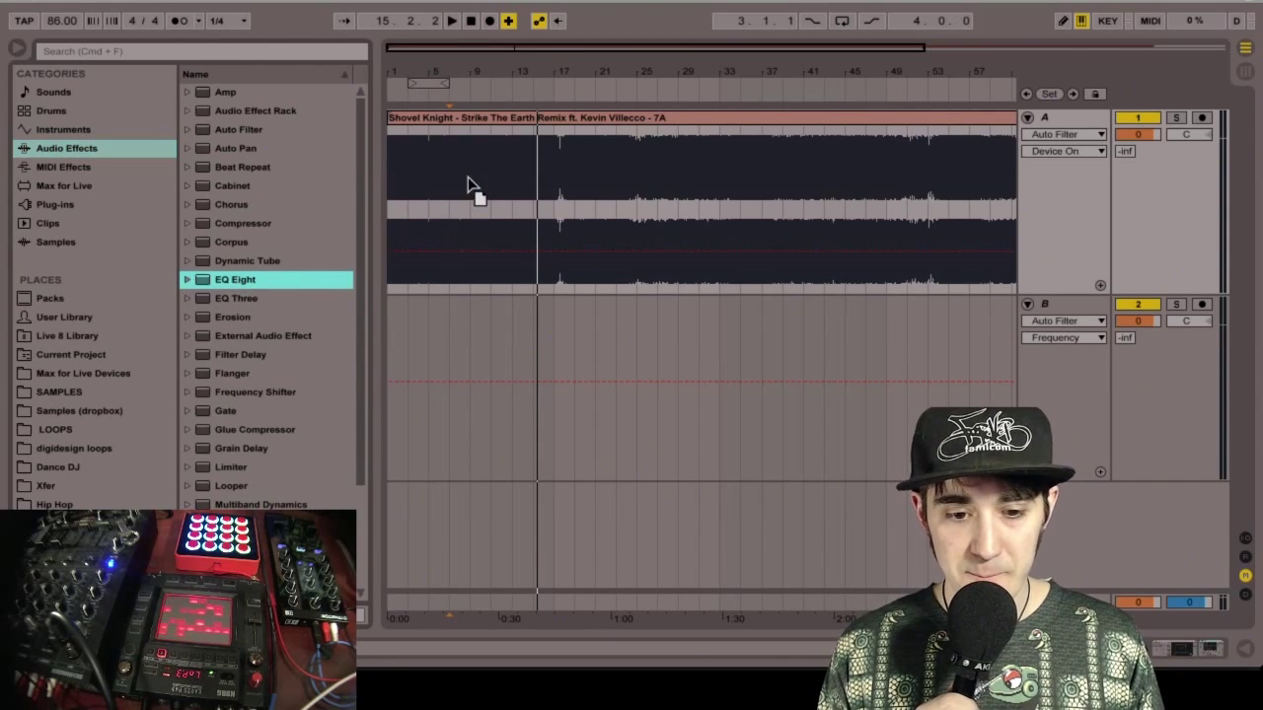
drag(467, 176, 467, 177)
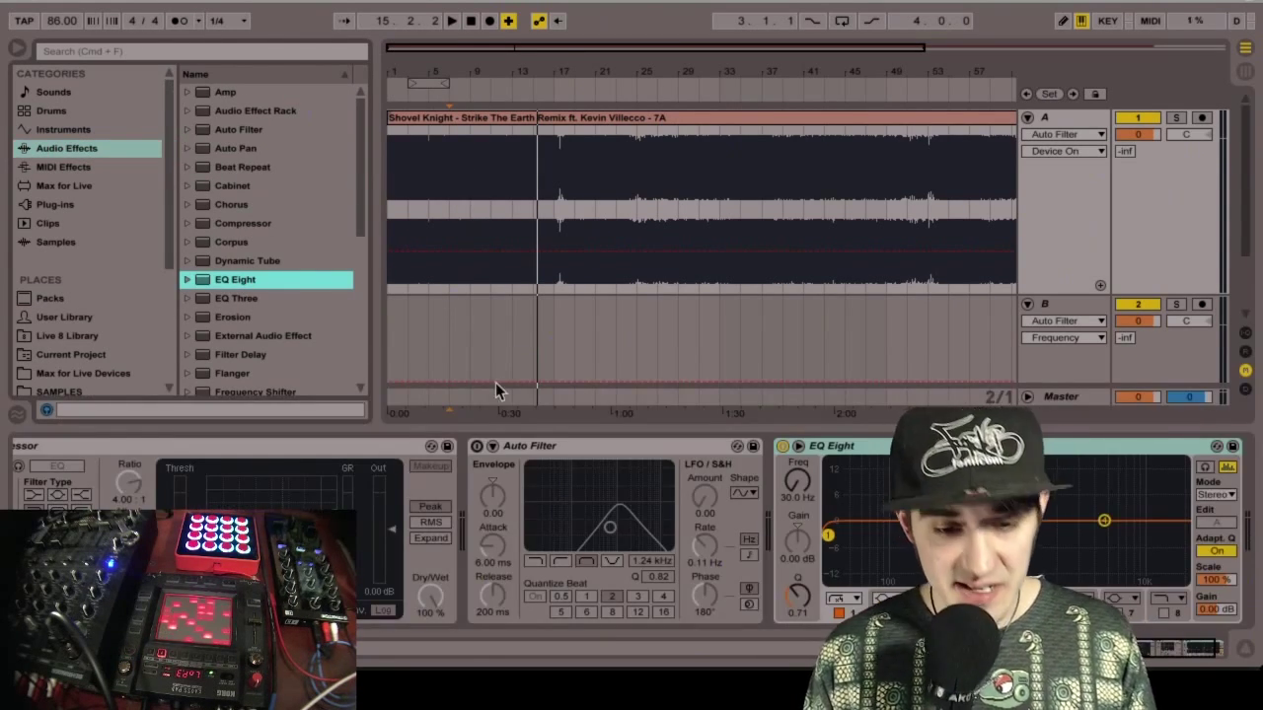
- Delete the Auto Filter and the preceding compressor from track A's device chain, keeping only EQ Eight
click(556, 452)
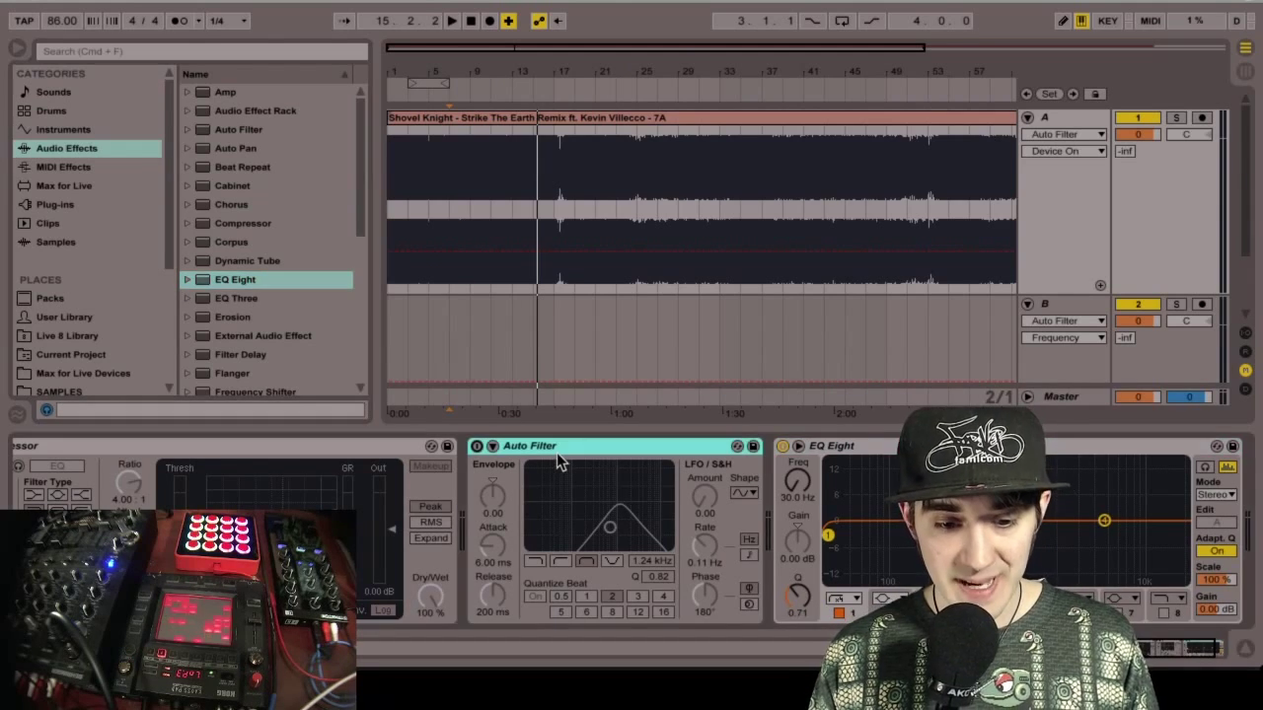
shift+click(359, 442)
key(Delete)
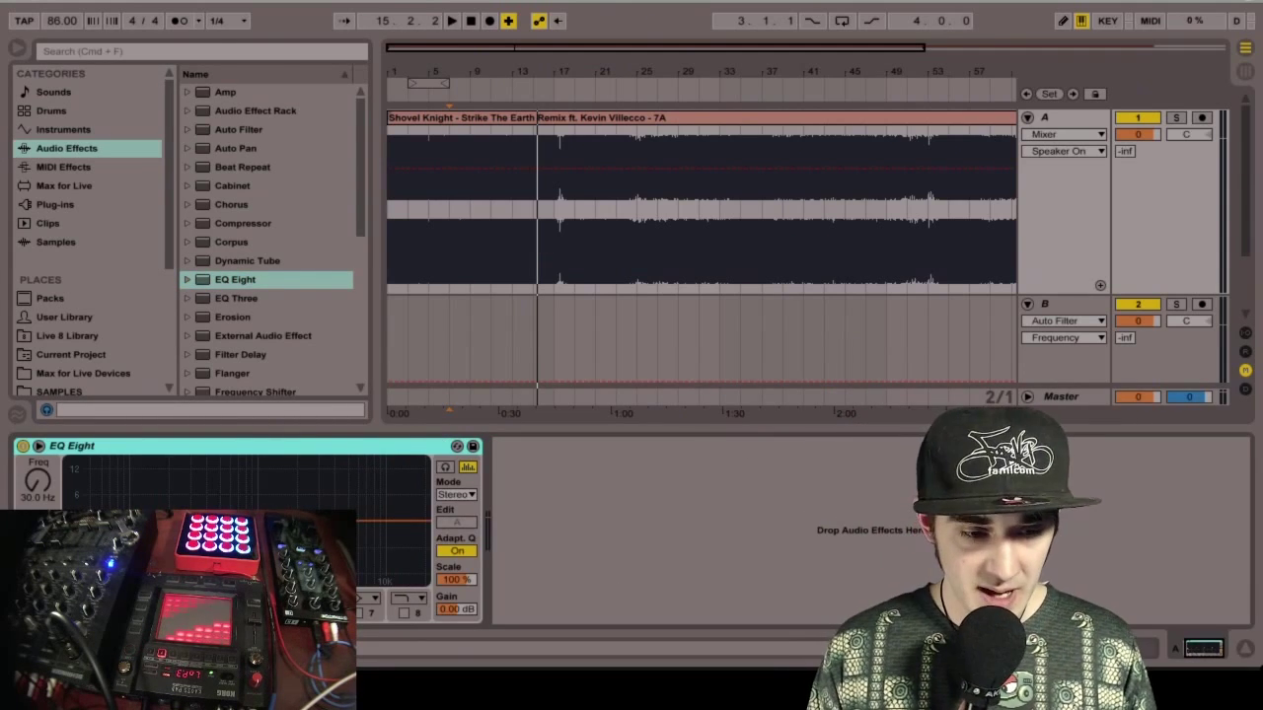
- Play the track, raise the frequency of EQ Eight's first band to 264 Hz, and switch EQ Eight off
key(space)
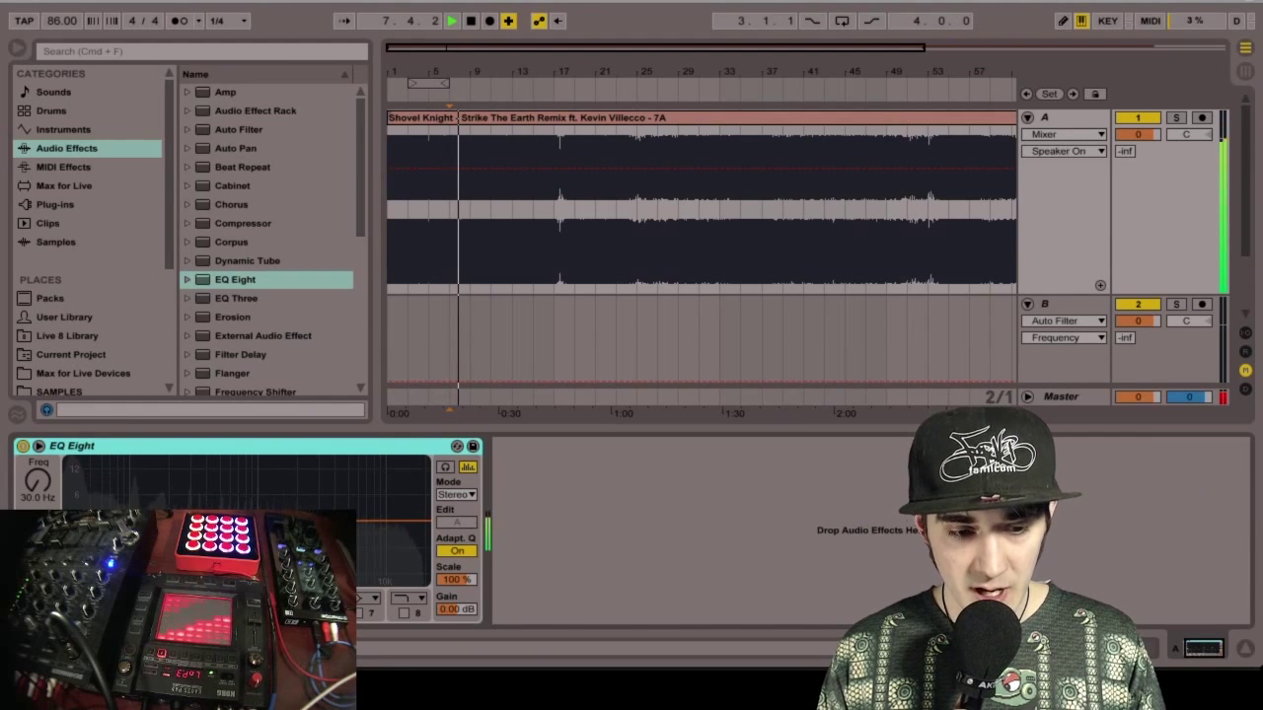
click(91, 599)
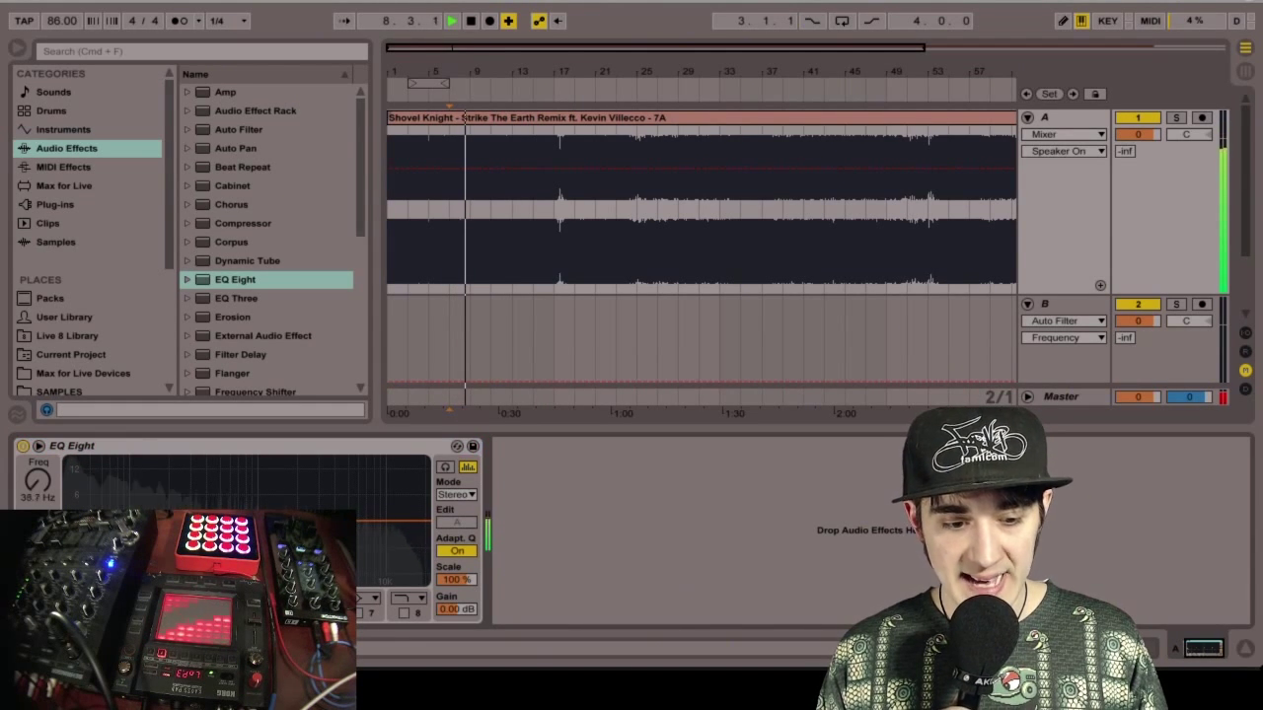
drag(66, 520, 184, 520)
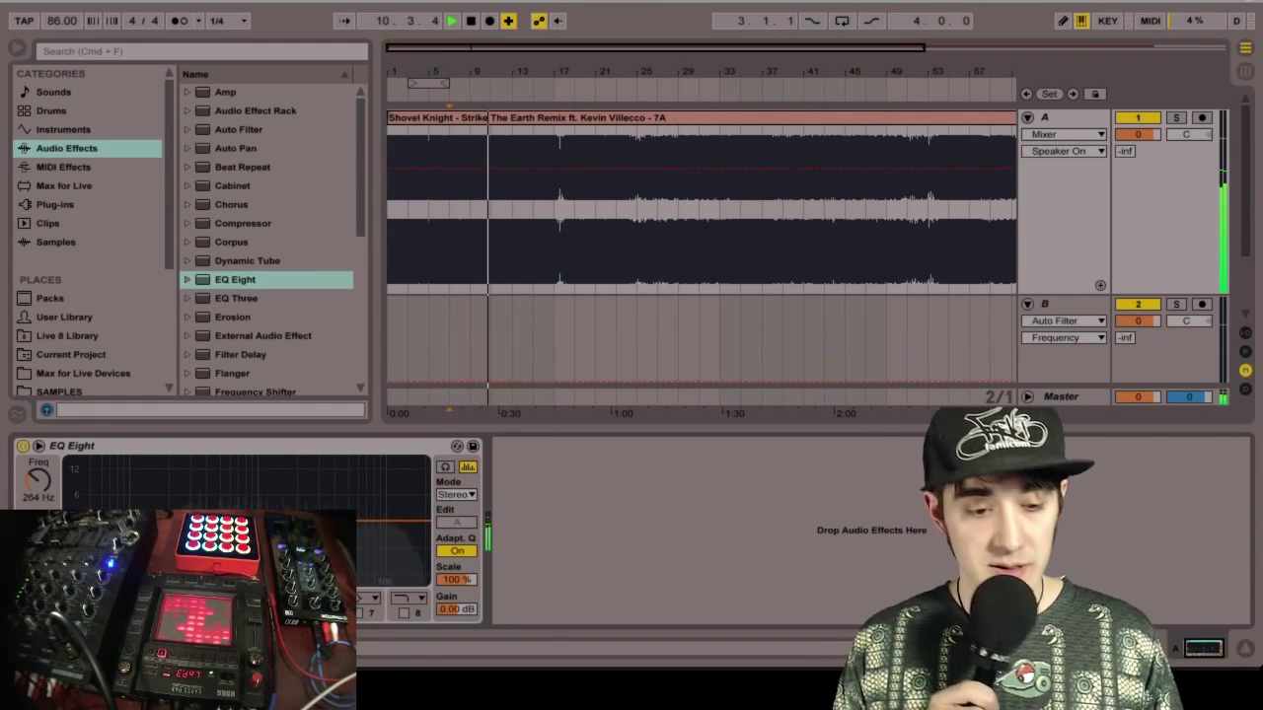
click(22, 446)
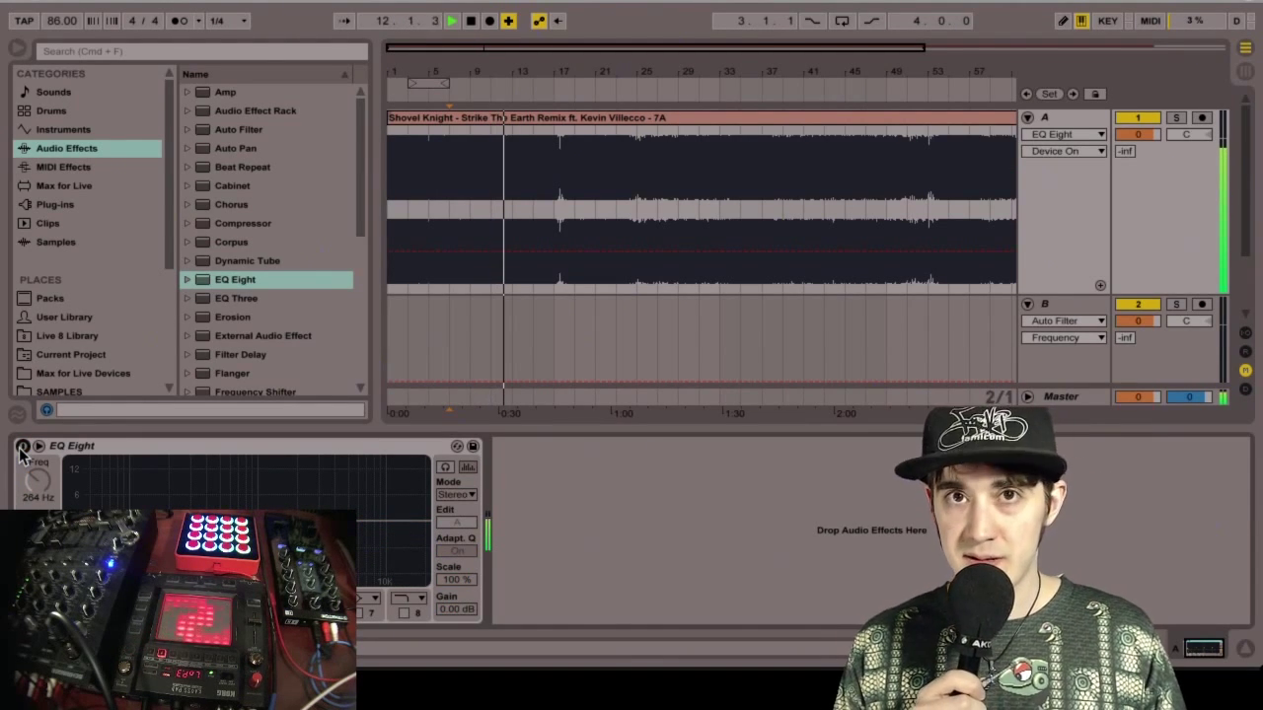
- Switch EQ Eight back on and lower its first band's frequency to 30.0 Hz while auditioning the track
click(22, 447)
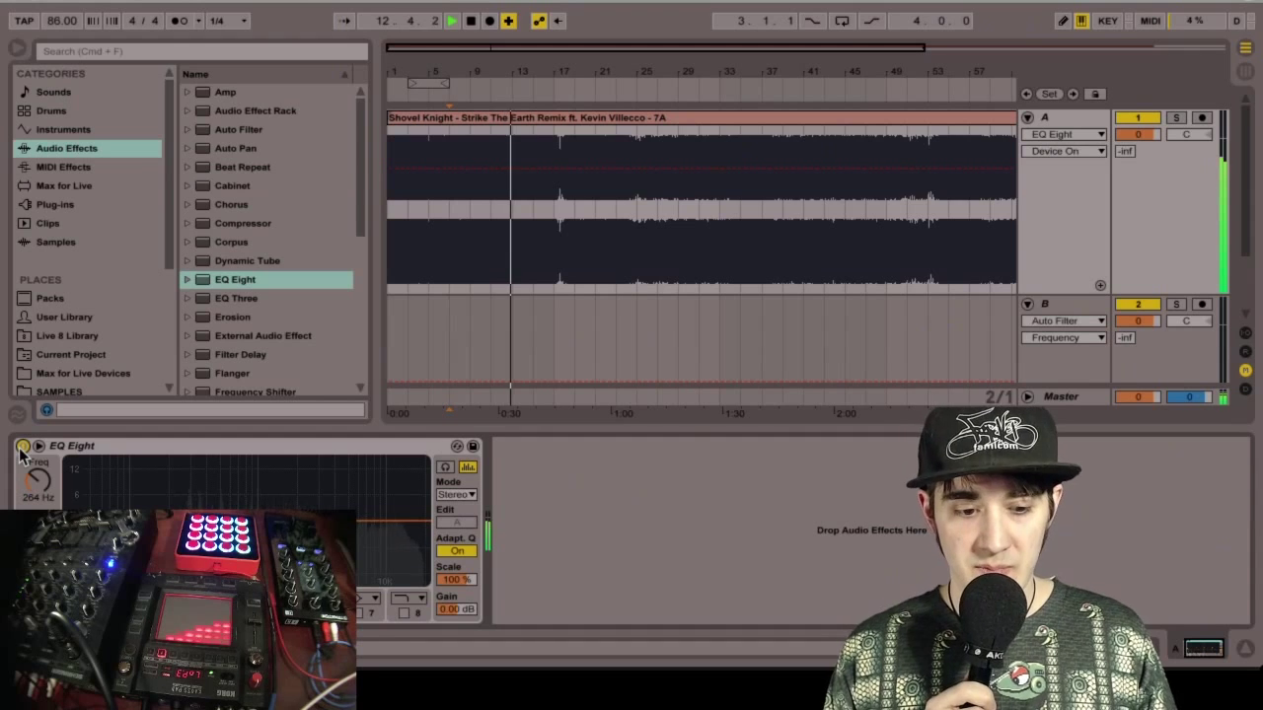
key(space)
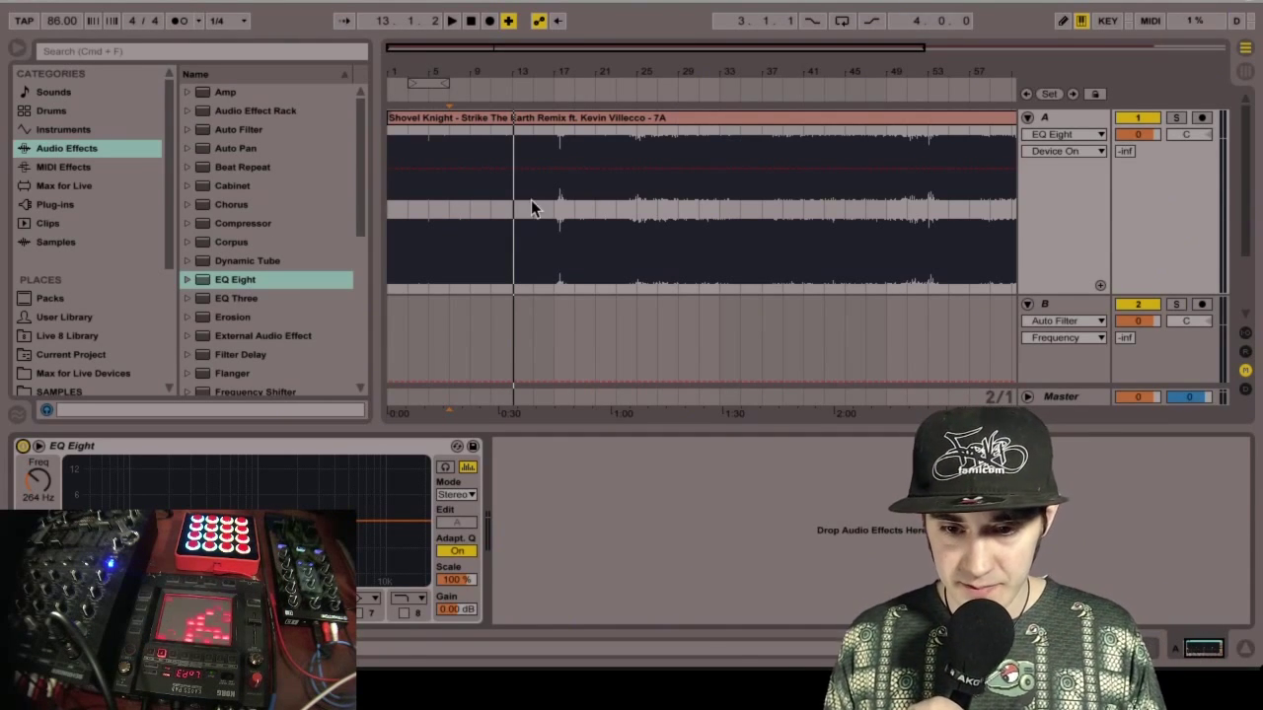
key(space)
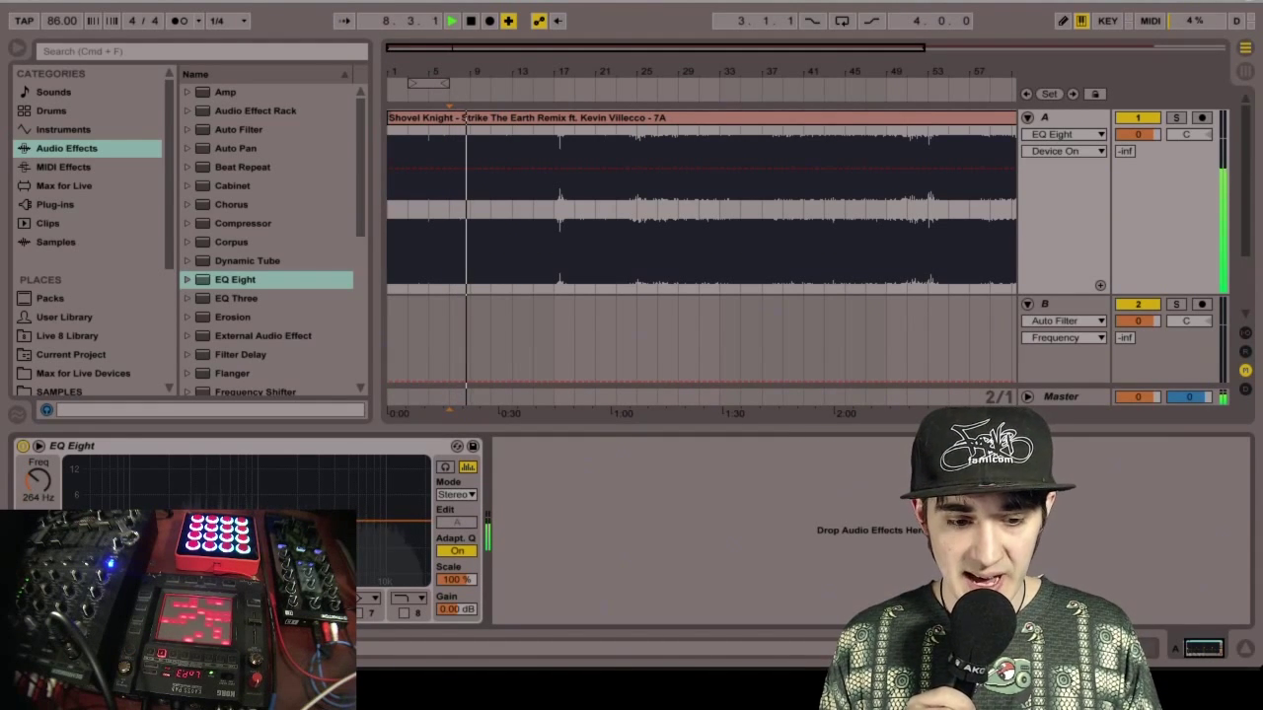
drag(38, 481, 37, 533)
key(space)
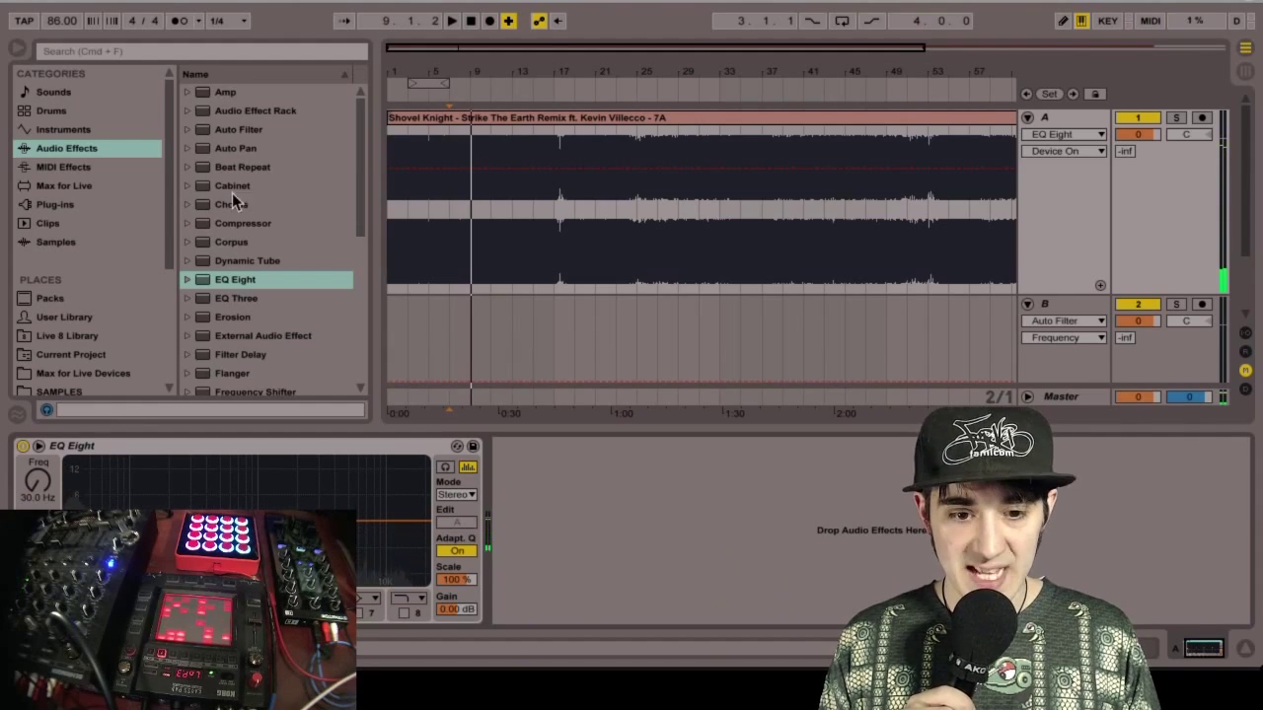
- Hide the browser and show the automation envelope for EQ Eight's 1 Frequency A on track A
mouse_move(458, 50)
mouse_down()
mouse_move(462, 65)
mouse_move(460, 47)
mouse_up()
scroll(599, 252, left, 5)
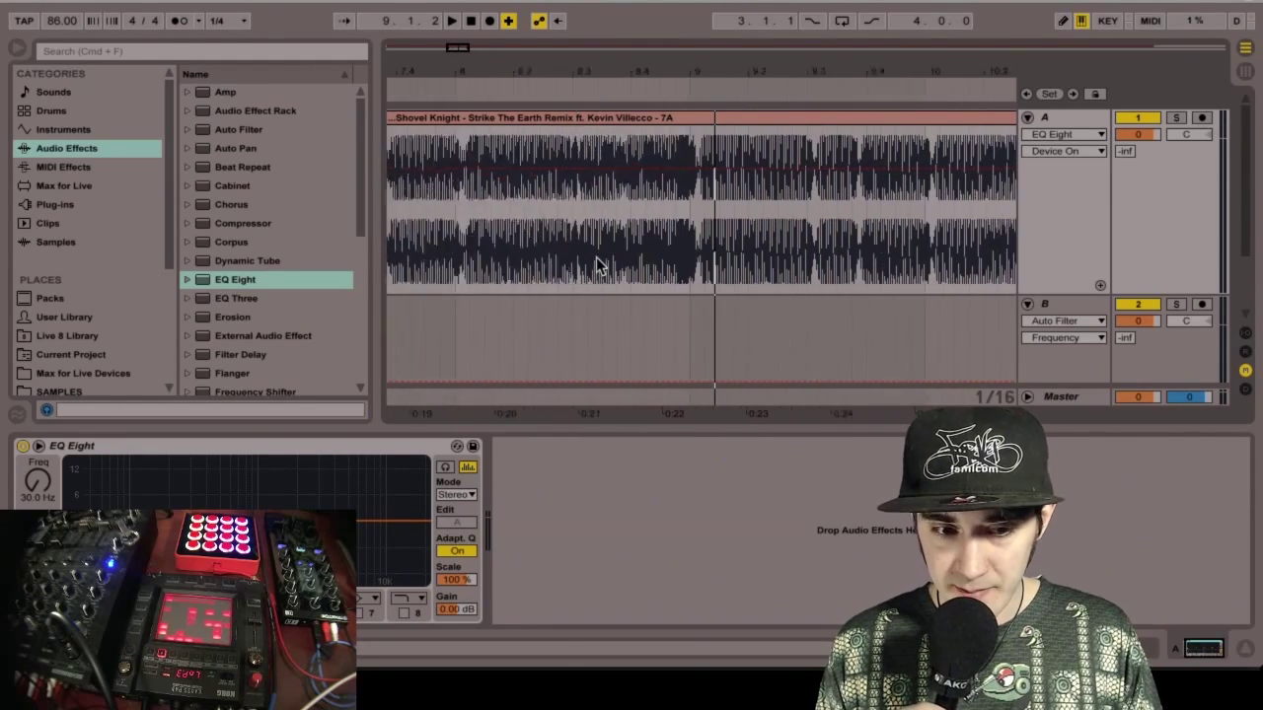
click(17, 49)
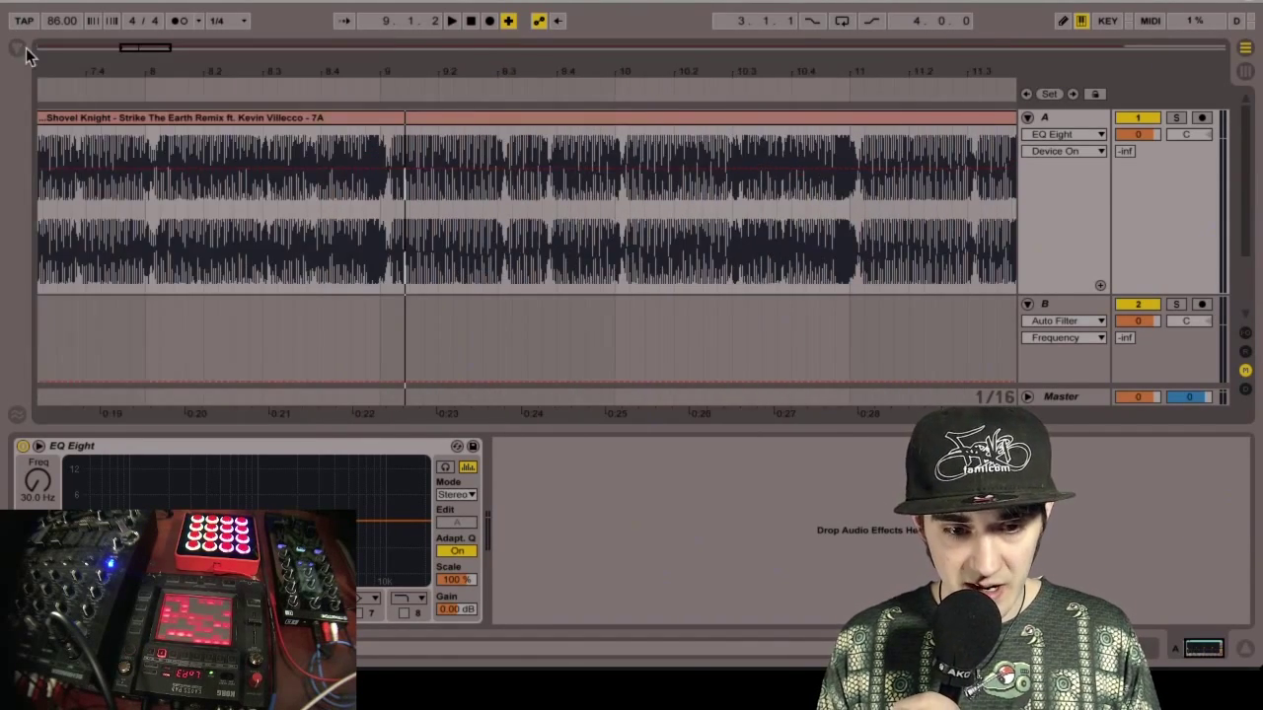
scroll(217, 180, left, 4)
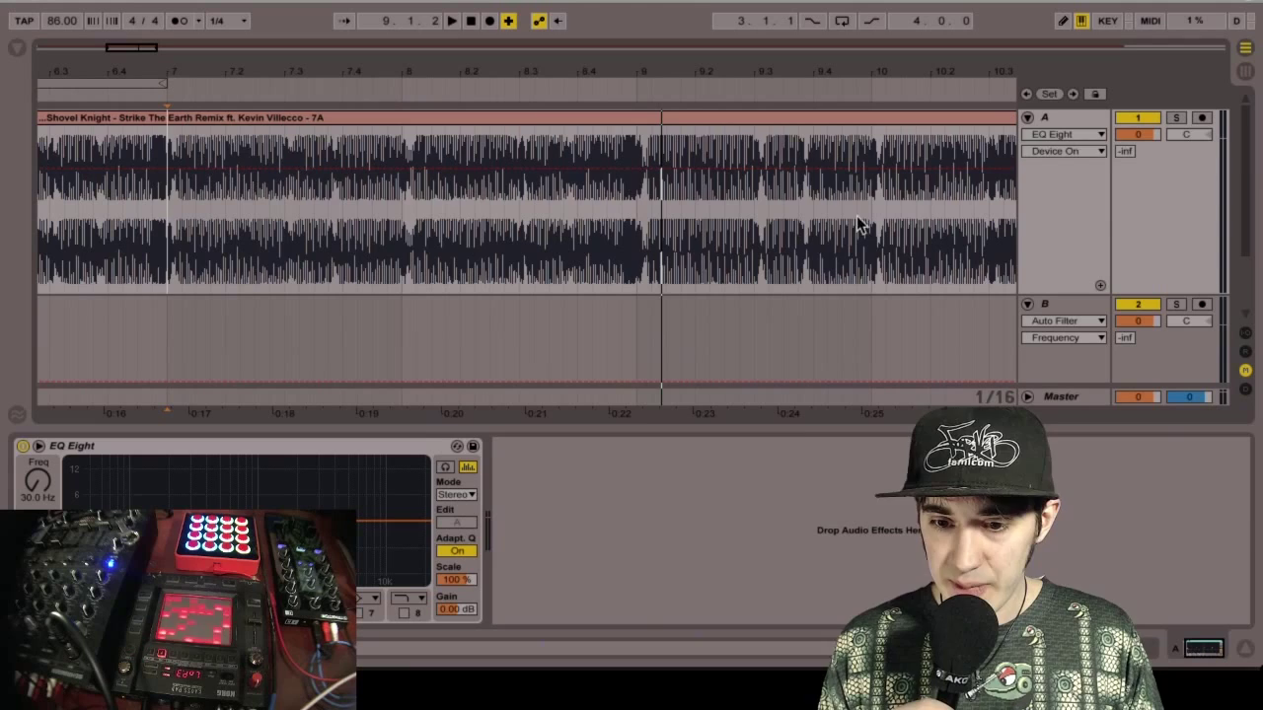
click(1038, 134)
click(1041, 135)
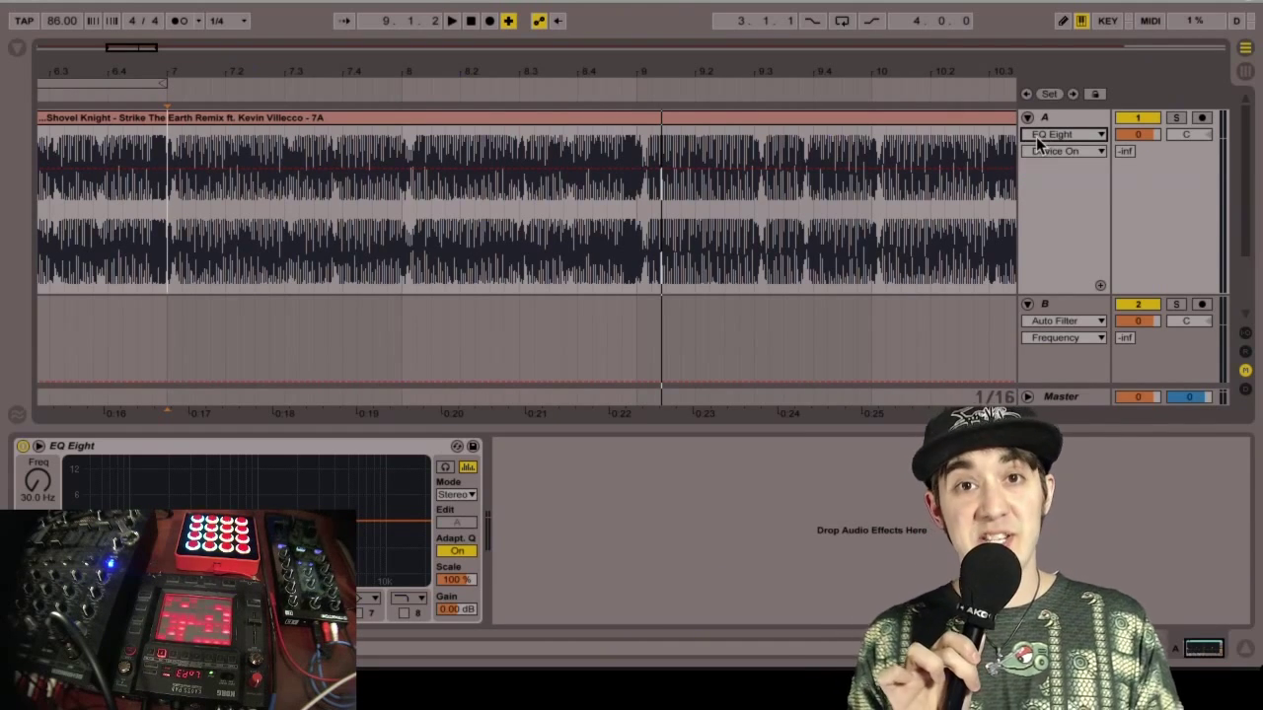
click(1033, 151)
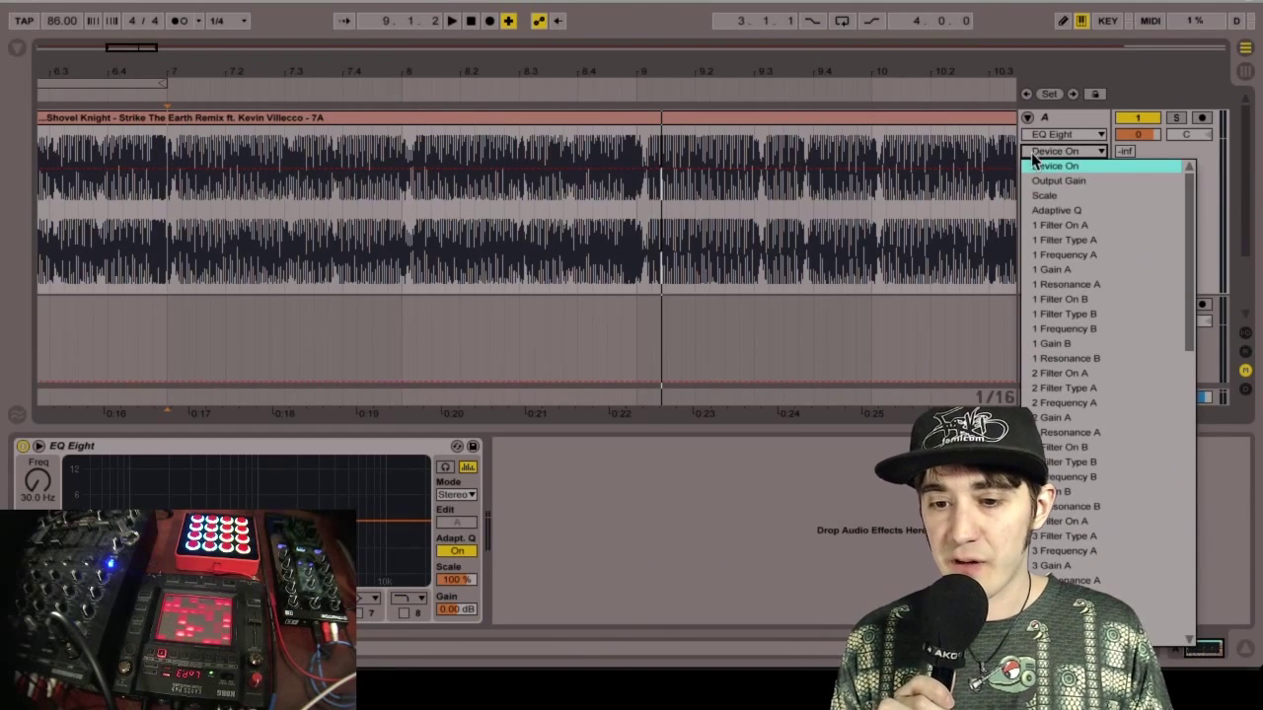
scroll(1106, 359, down, 10)
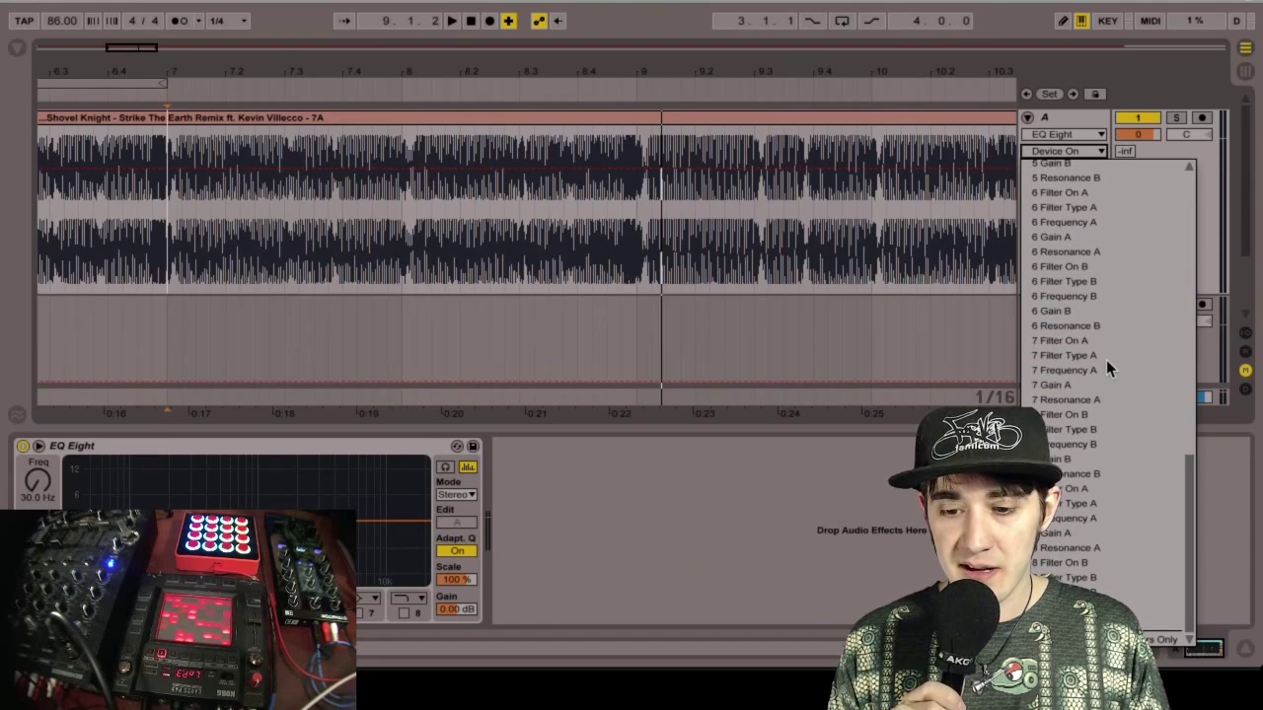
scroll(1106, 359, up, 10)
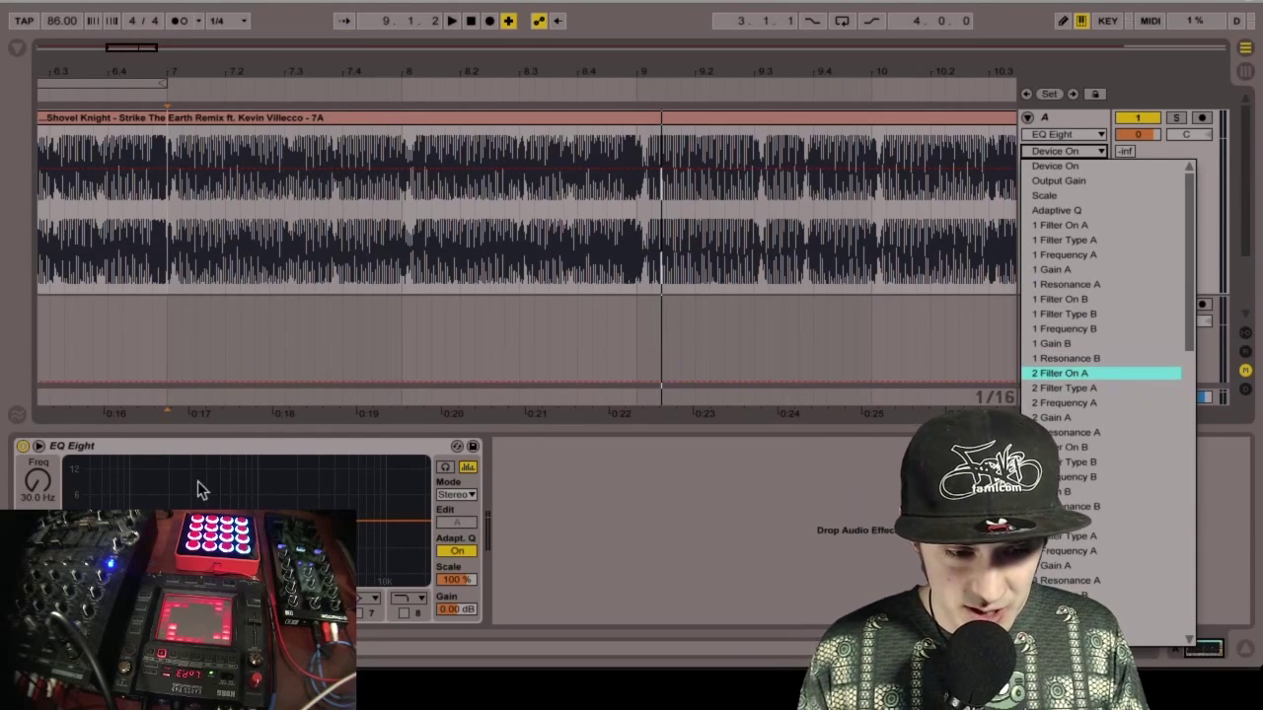
click(39, 482)
click(39, 481)
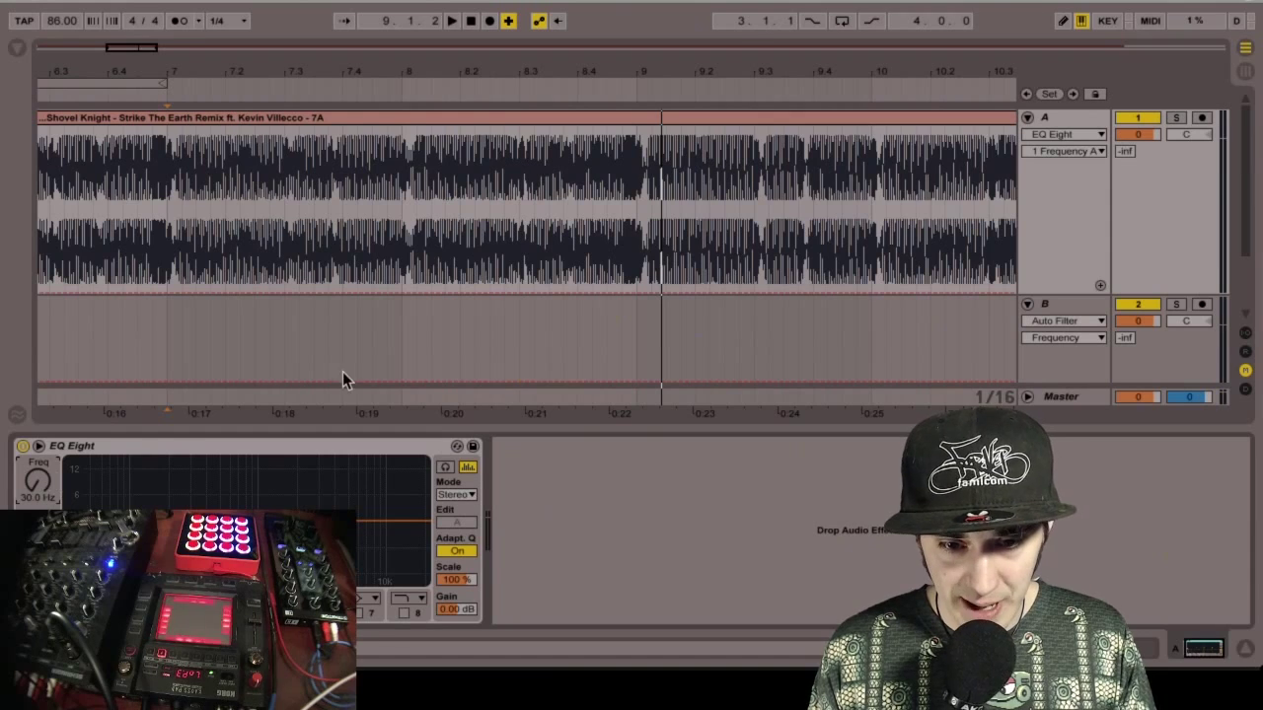
- Add two breakpoints to the frequency envelope around bar 9 and raise the second one to 370 Hz
click(533, 280)
key(space)
key(space)
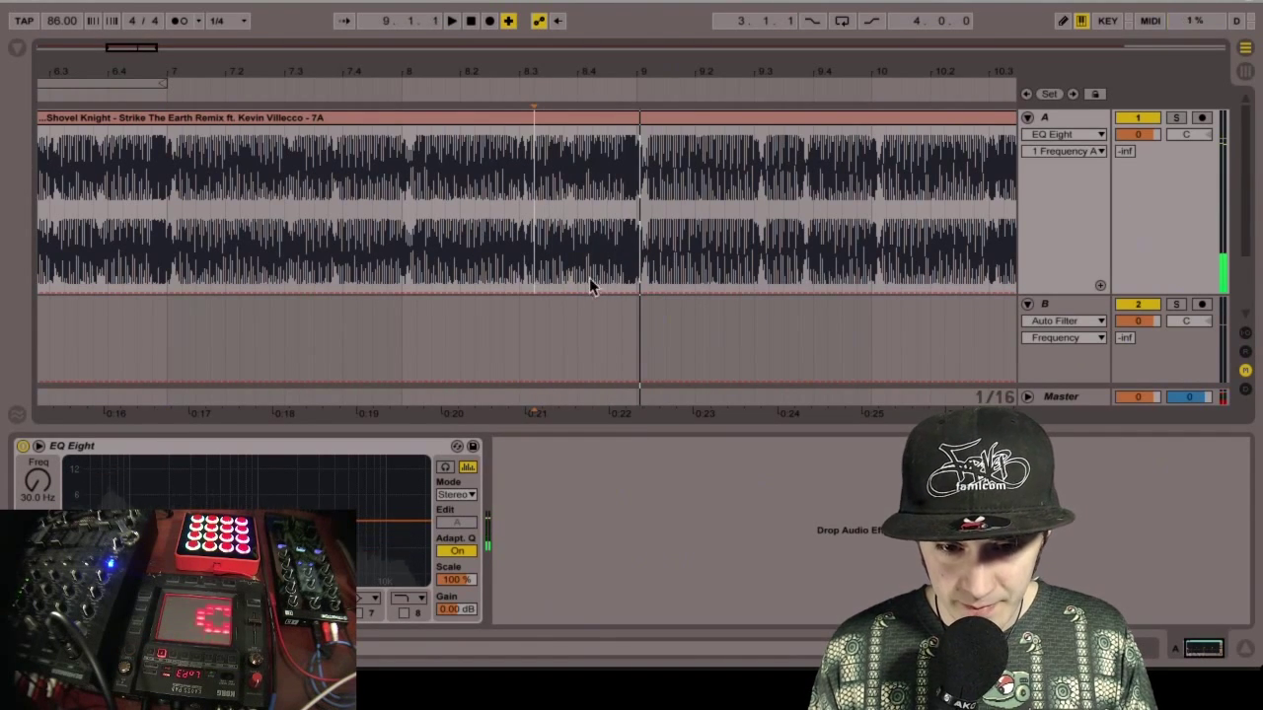
click(633, 290)
click(642, 282)
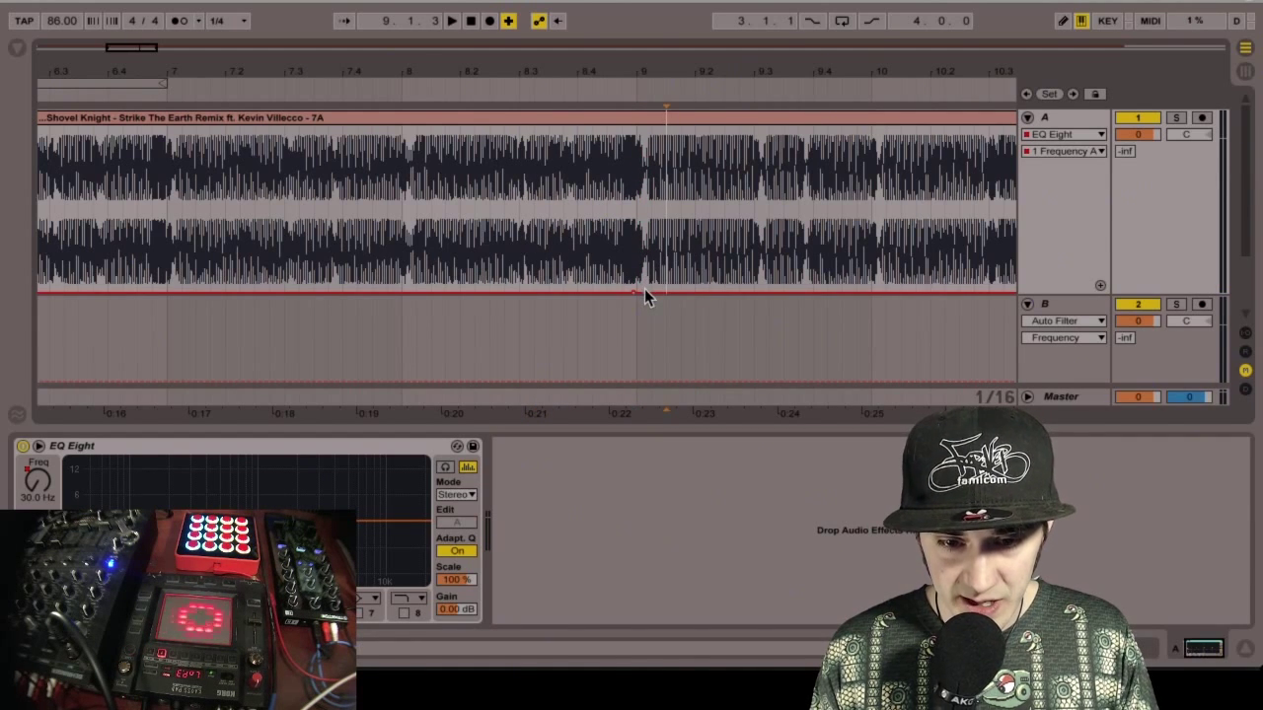
drag(643, 291, 648, 230)
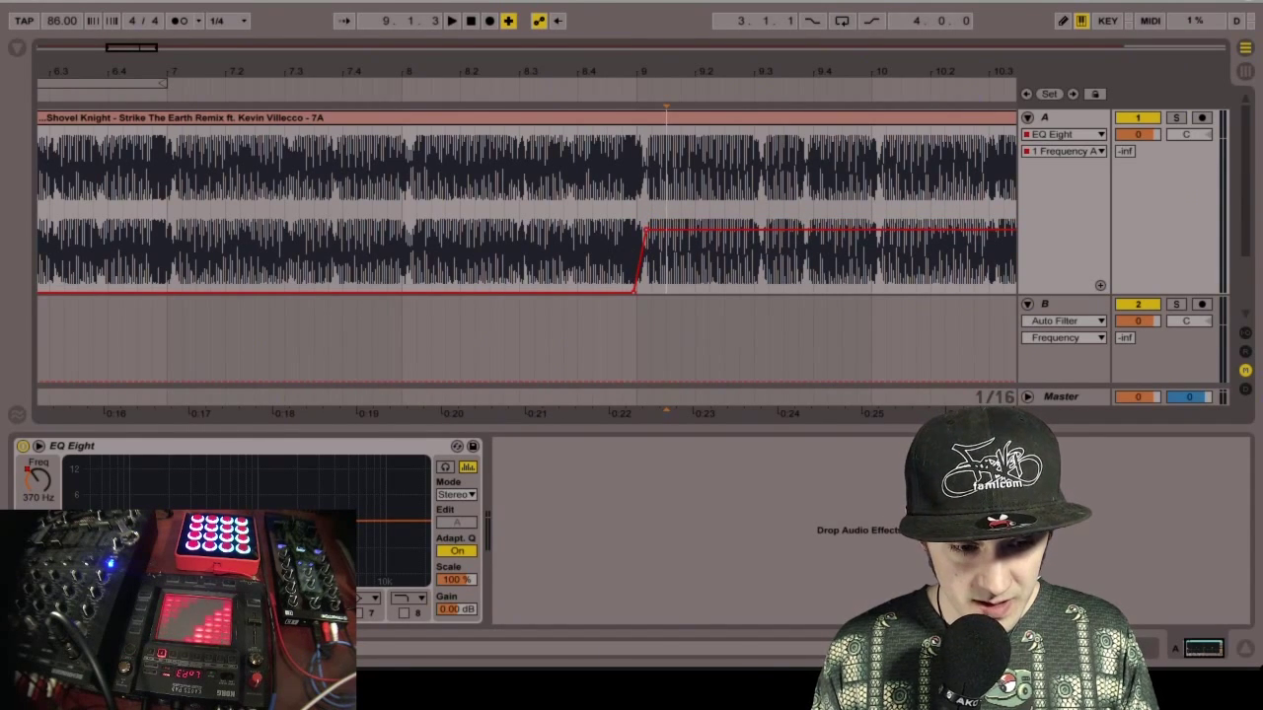
- Check the first band's frequency before and after bar 9, and play the transition from bar 8
click(38, 587)
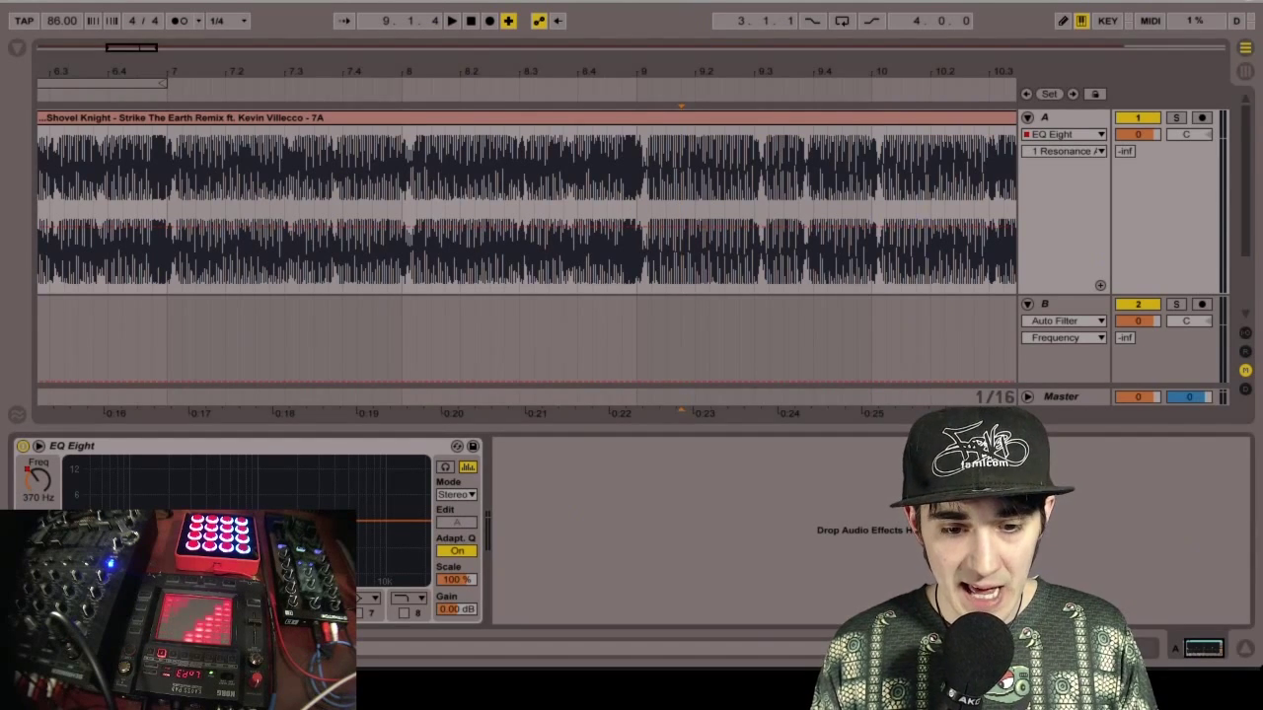
click(760, 191)
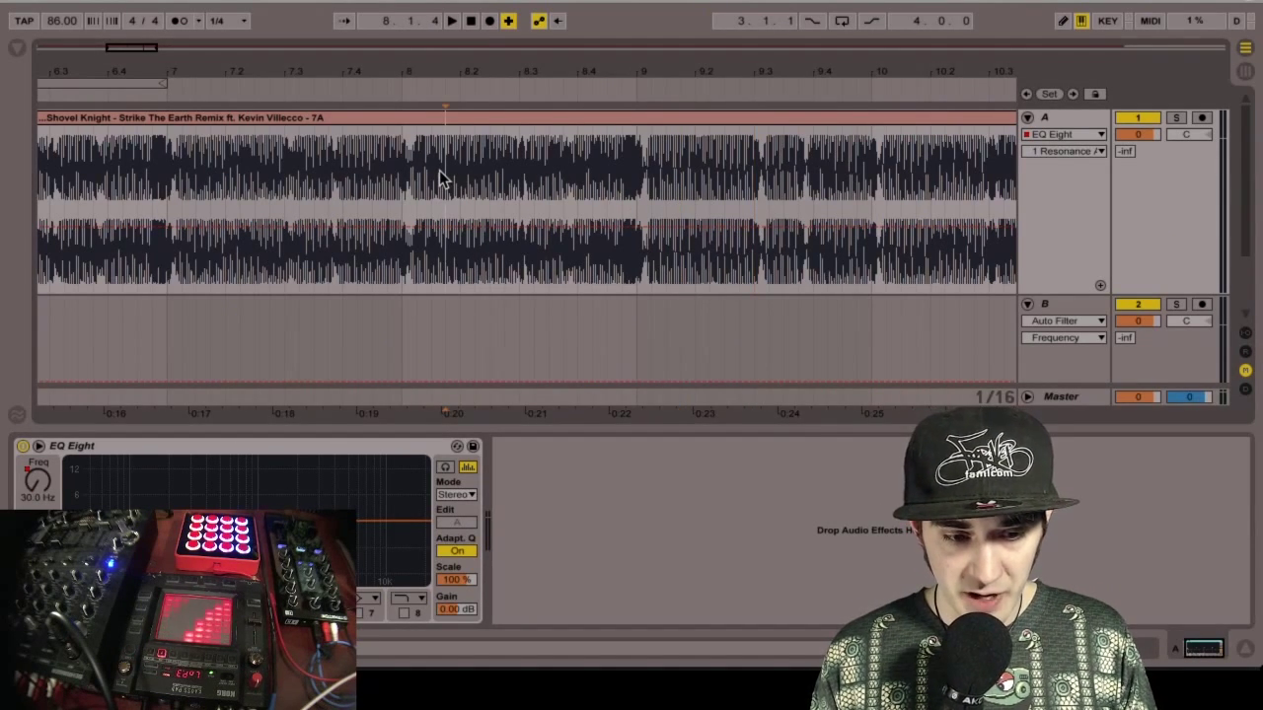
click(740, 162)
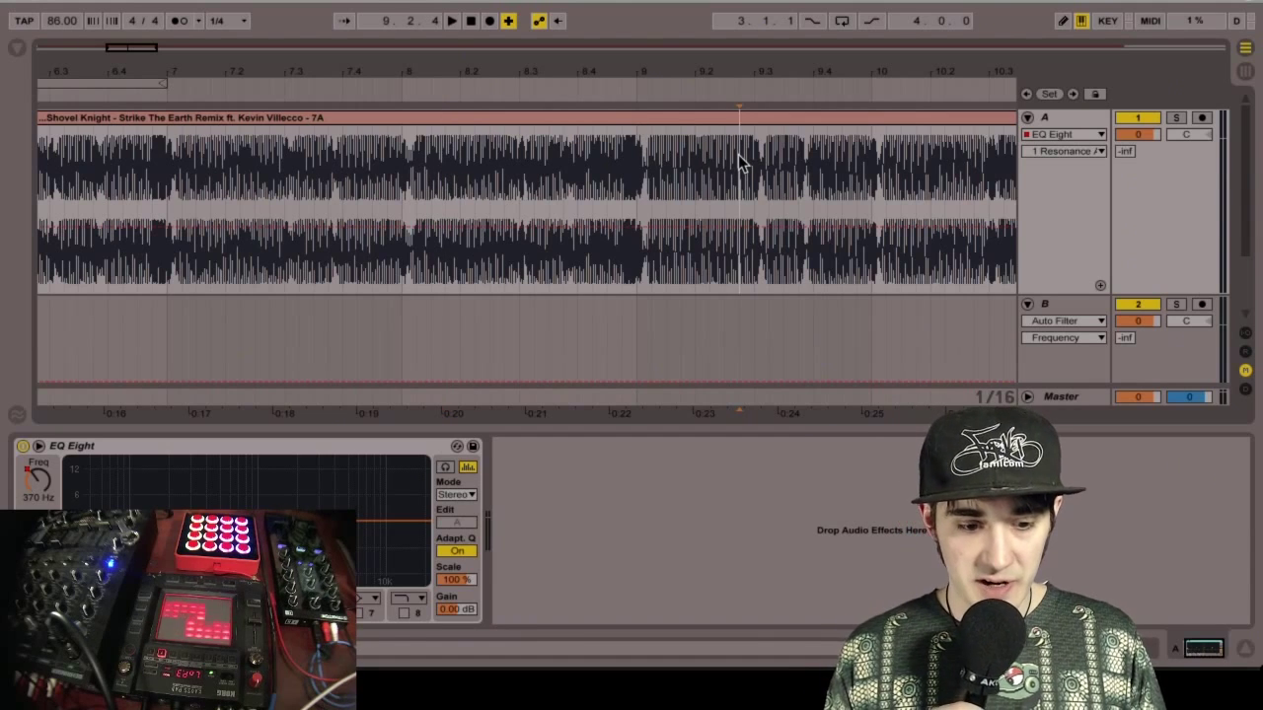
key(space)
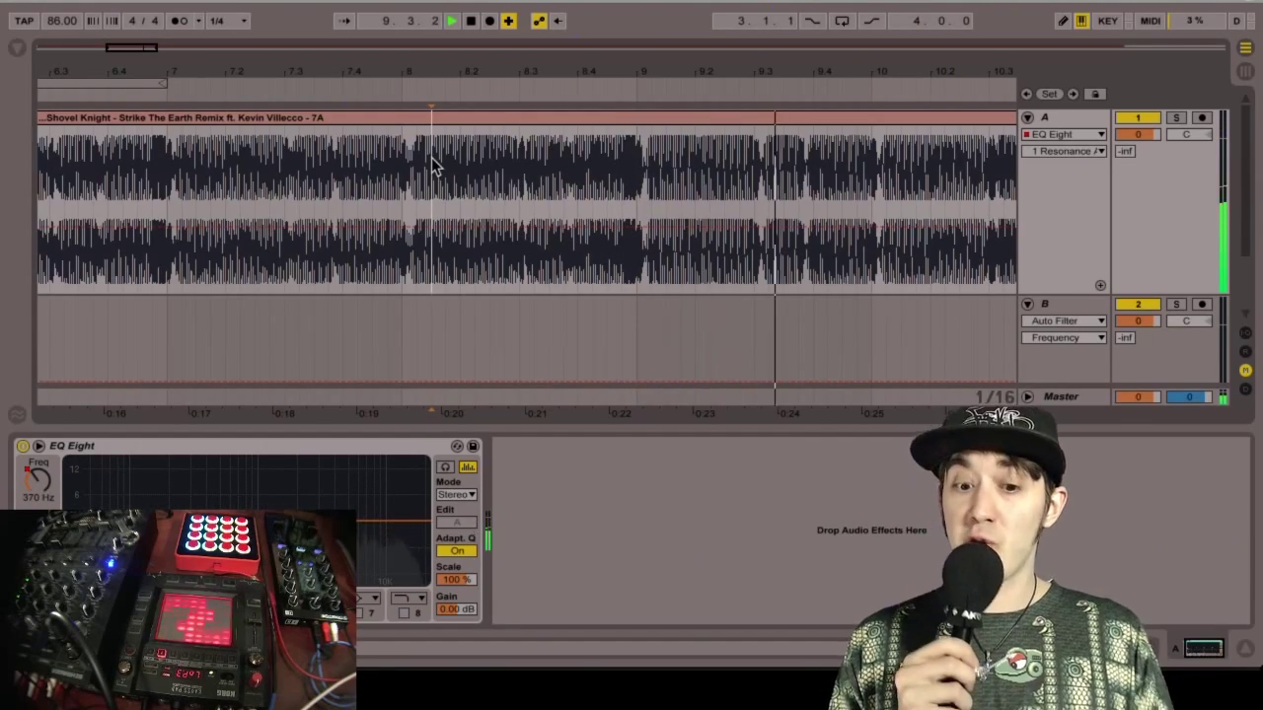
key(space)
- Bring back the 1 Frequency A envelope, bend its ramp at bar 9 into a curve, and audition it from 8.3
drag(127, 48, 130, 96)
click(39, 493)
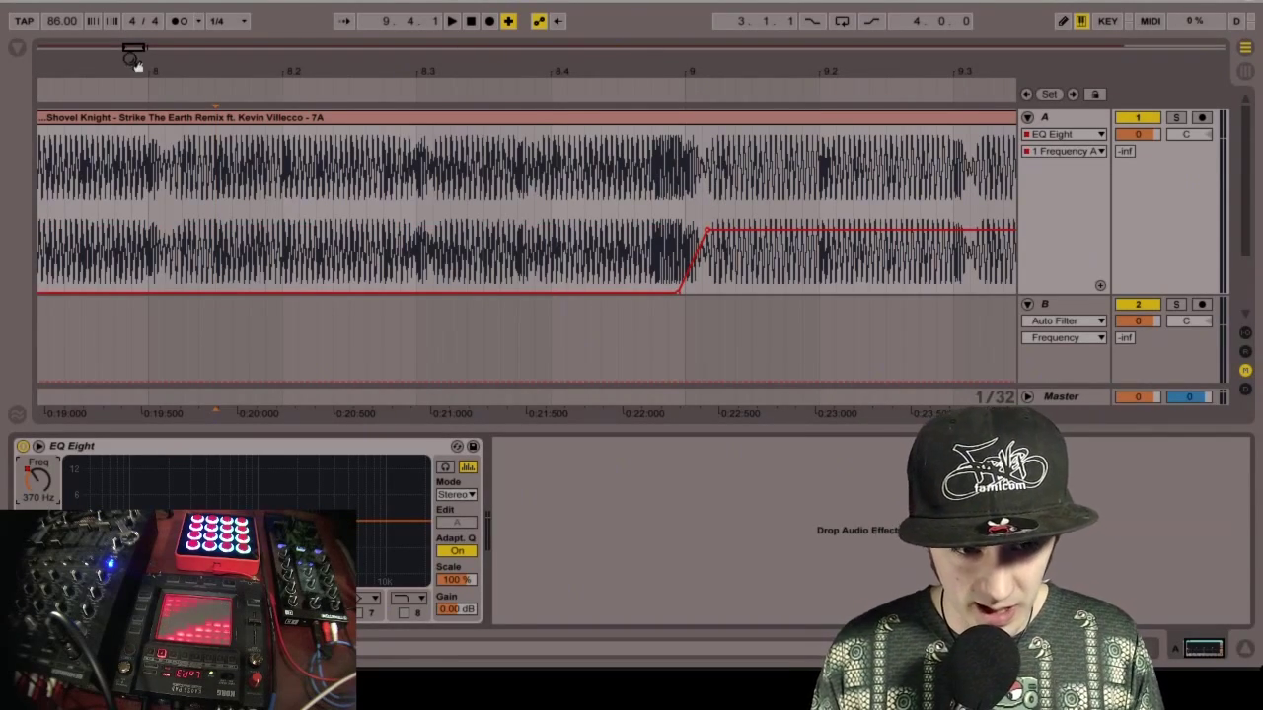
drag(138, 48, 144, 52)
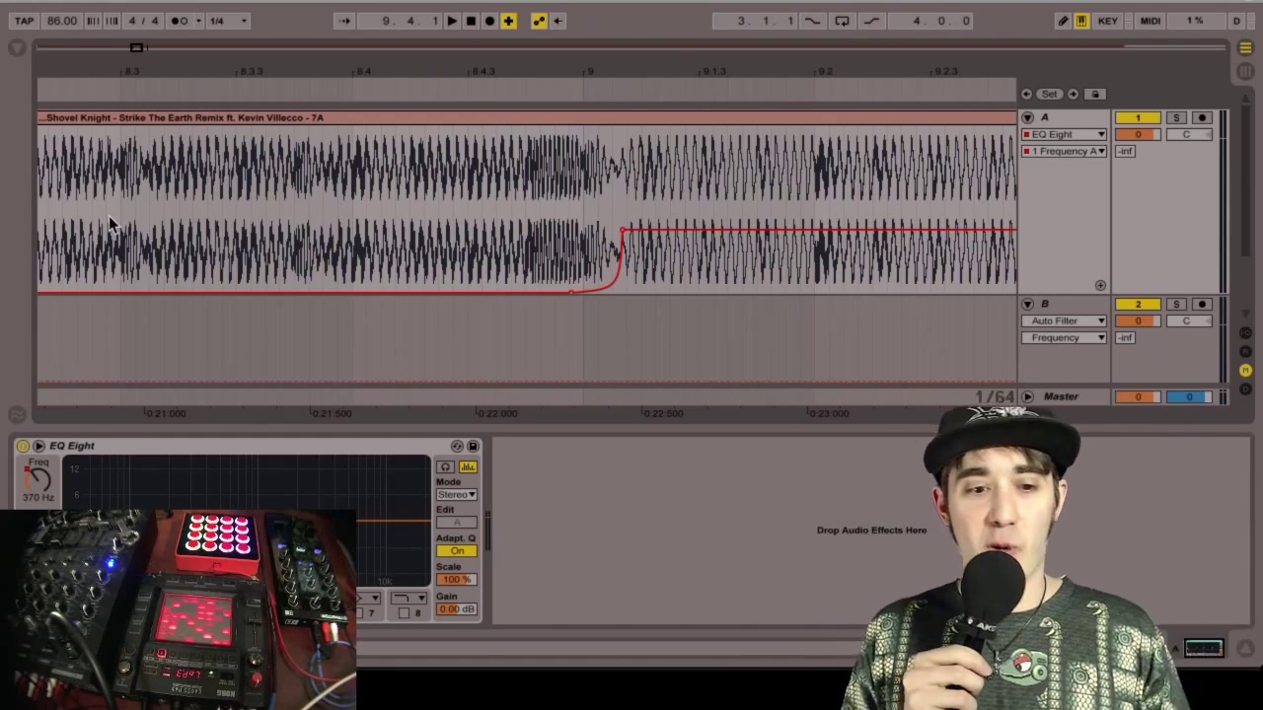
click(109, 215)
click(125, 214)
key(space)
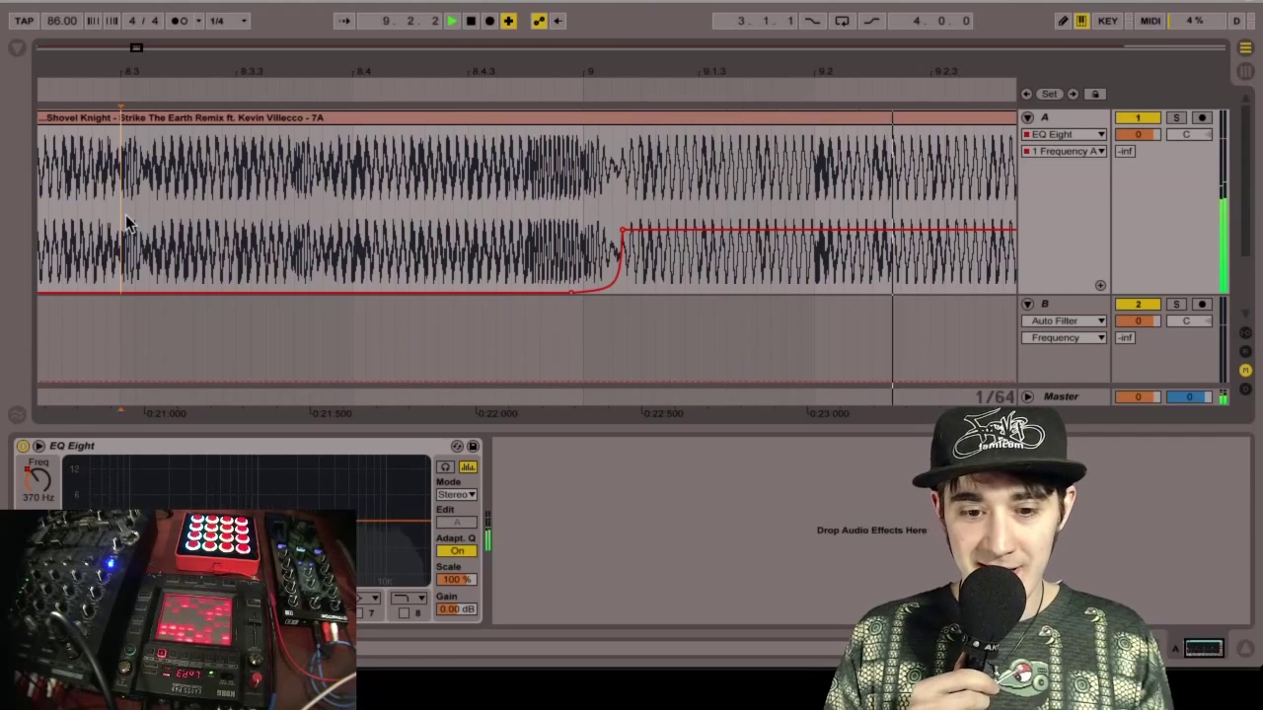
key(space)
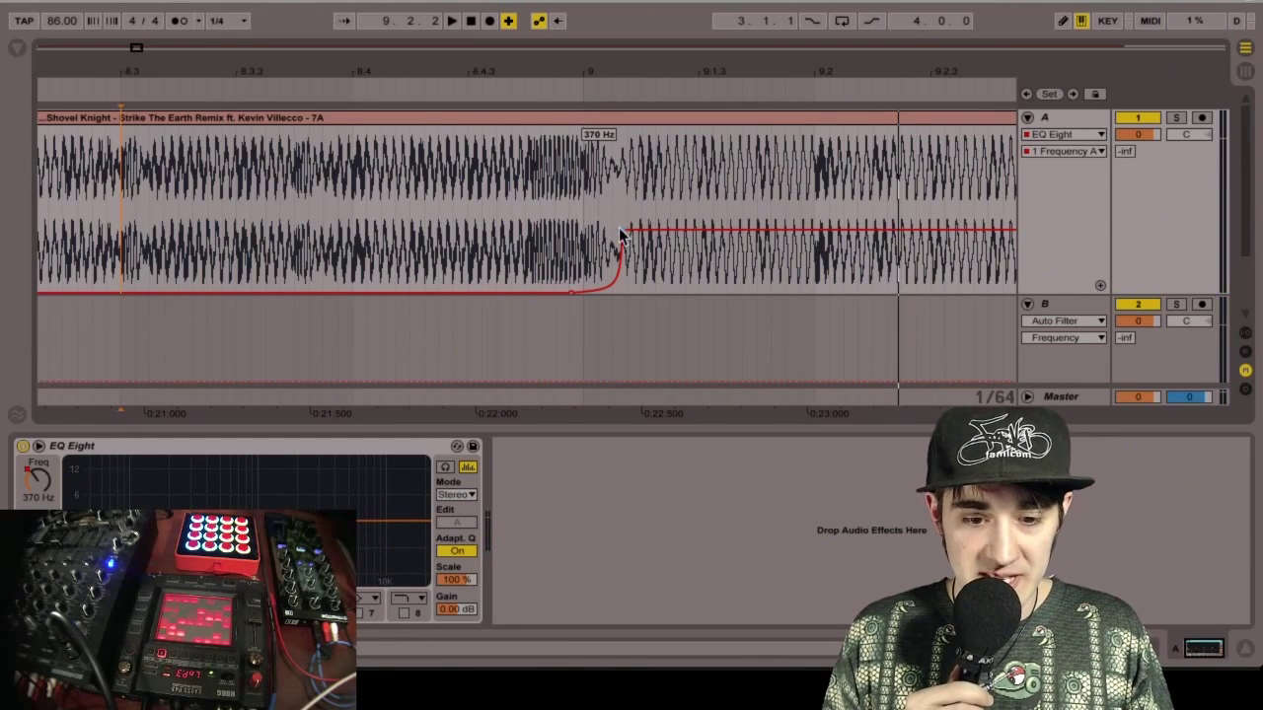
- Try moving the 370 Hz breakpoint directly above the lower one for an abrupt frequency jump, and play it
drag(621, 230, 570, 230)
click(264, 252)
key(space)
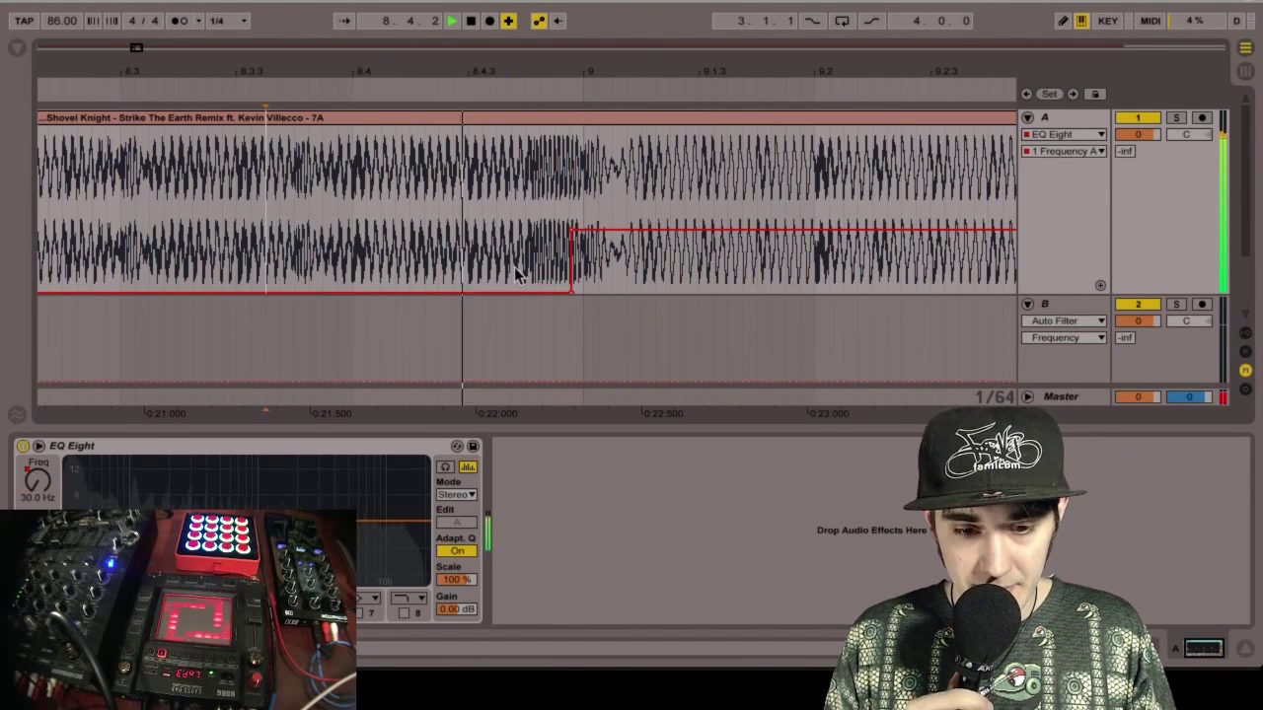
- Place the upper breakpoint just after bar 9 at 329 Hz, curve the ramp leading to it, and audition the sweep
drag(569, 229, 618, 231)
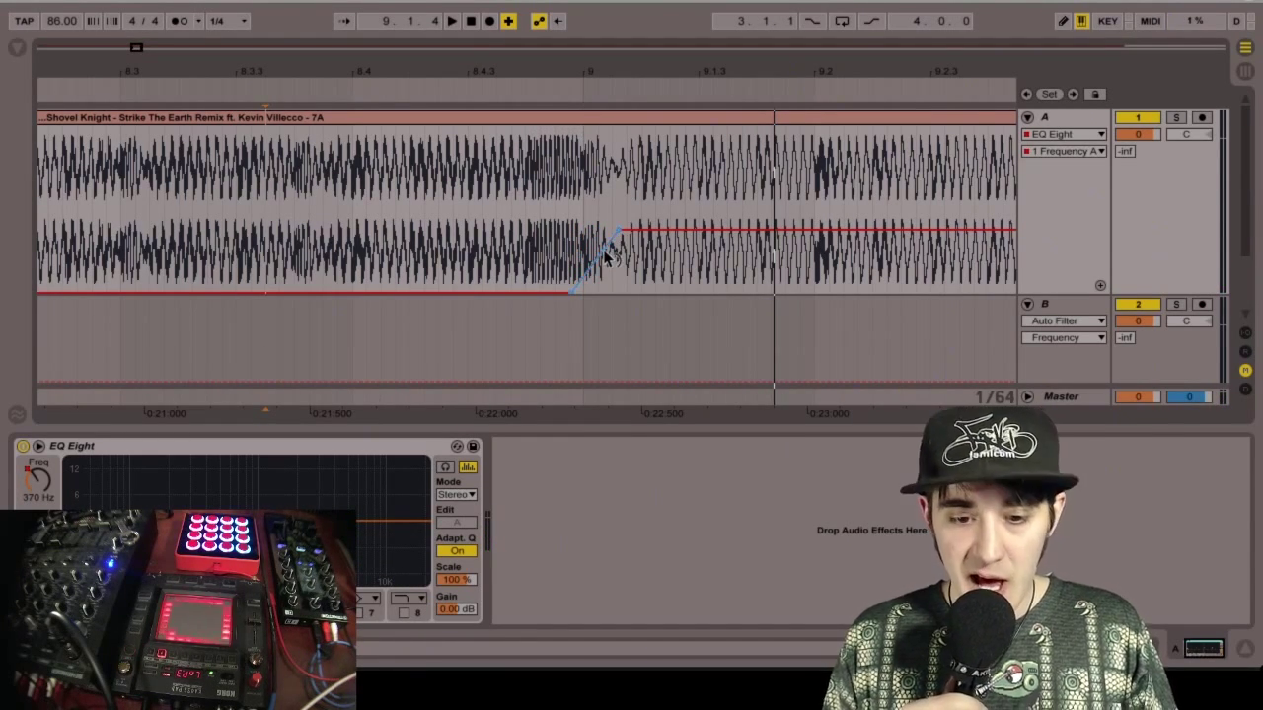
mouse_move(605, 252)
mouse_down()
mouse_move(608, 271)
mouse_move(617, 235)
mouse_move(605, 235)
mouse_up()
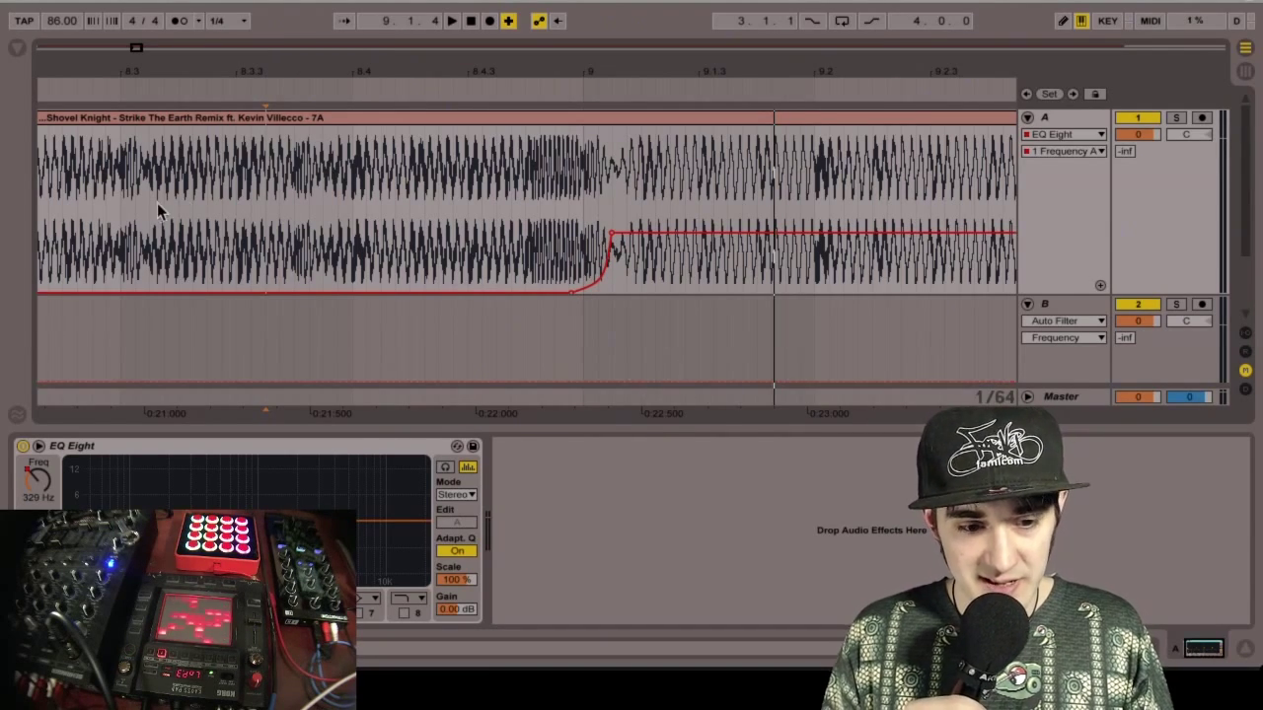
click(22, 209)
click(429, 215)
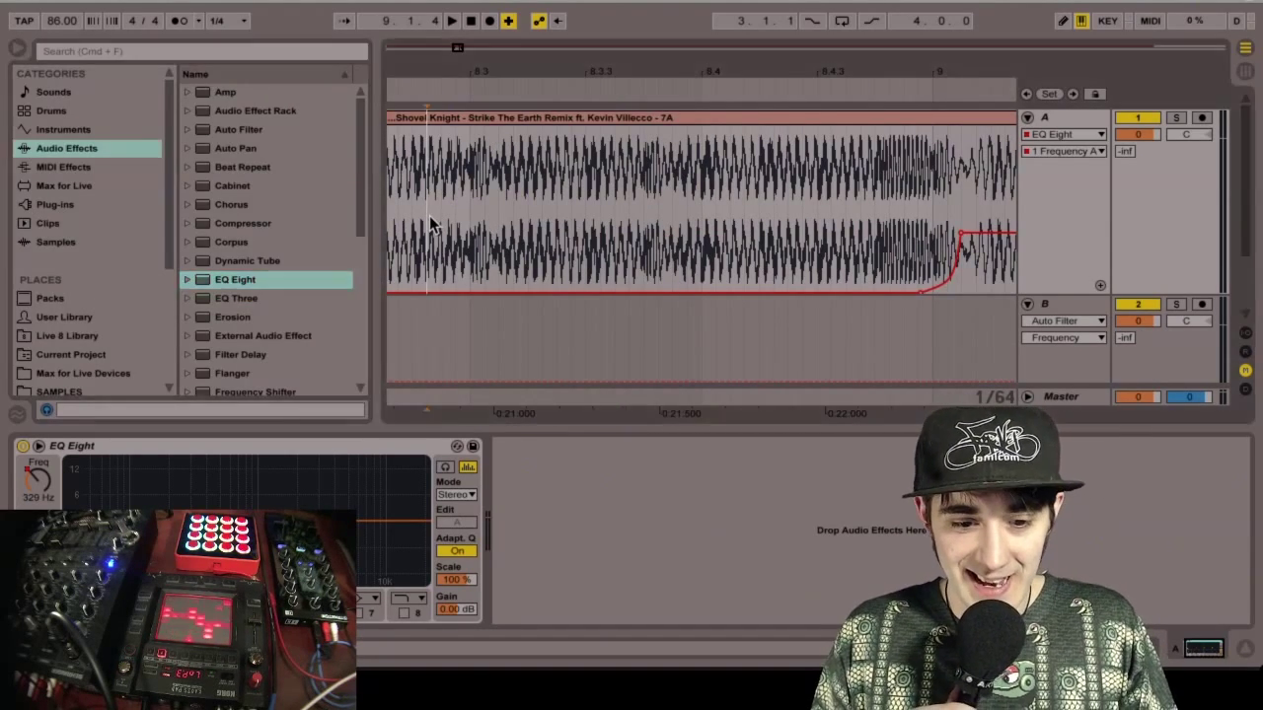
key(space)
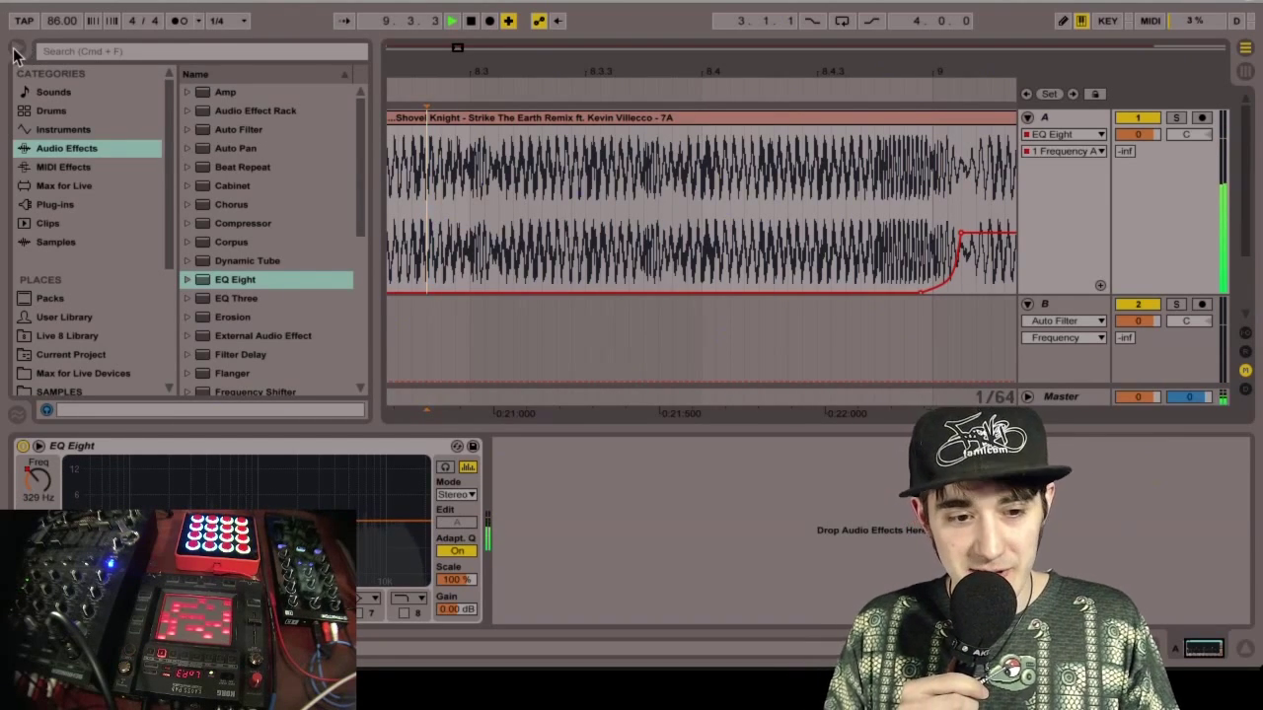
key(space)
click(15, 49)
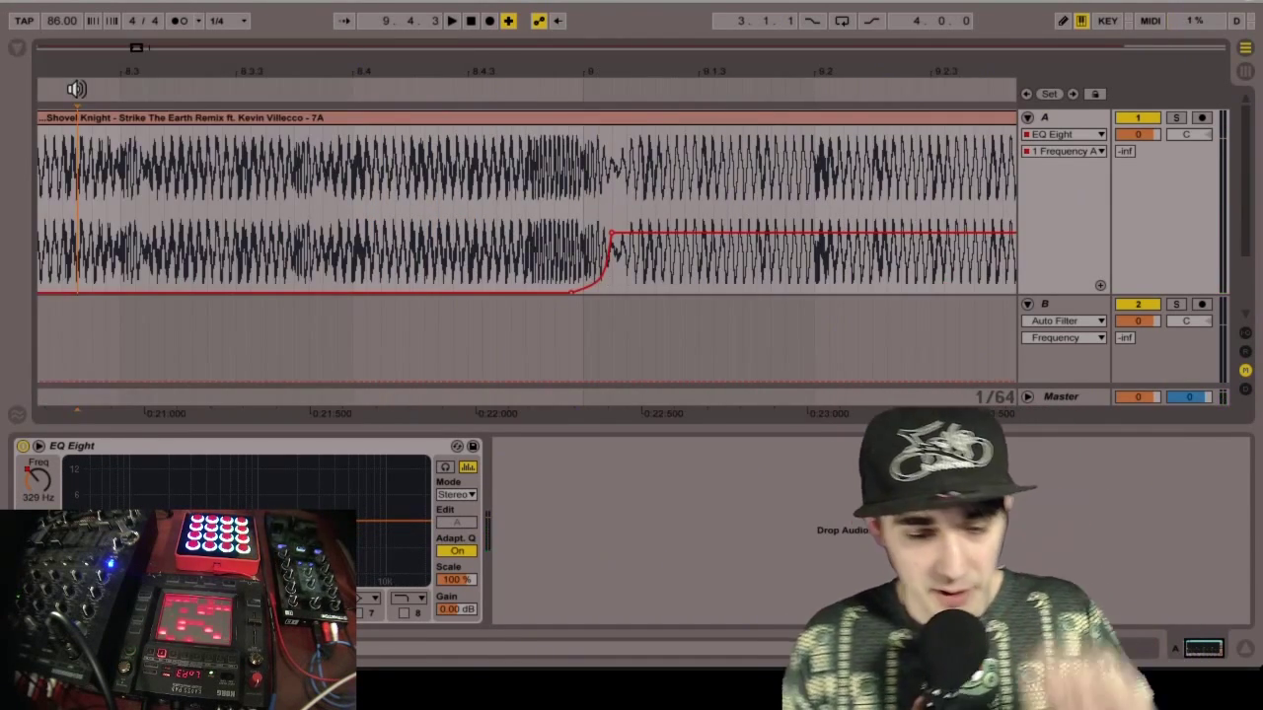
- Switch to Session View and open the sample details of track B's Gravity Falls (Tourest Trap Remix) clip
key(Tab)
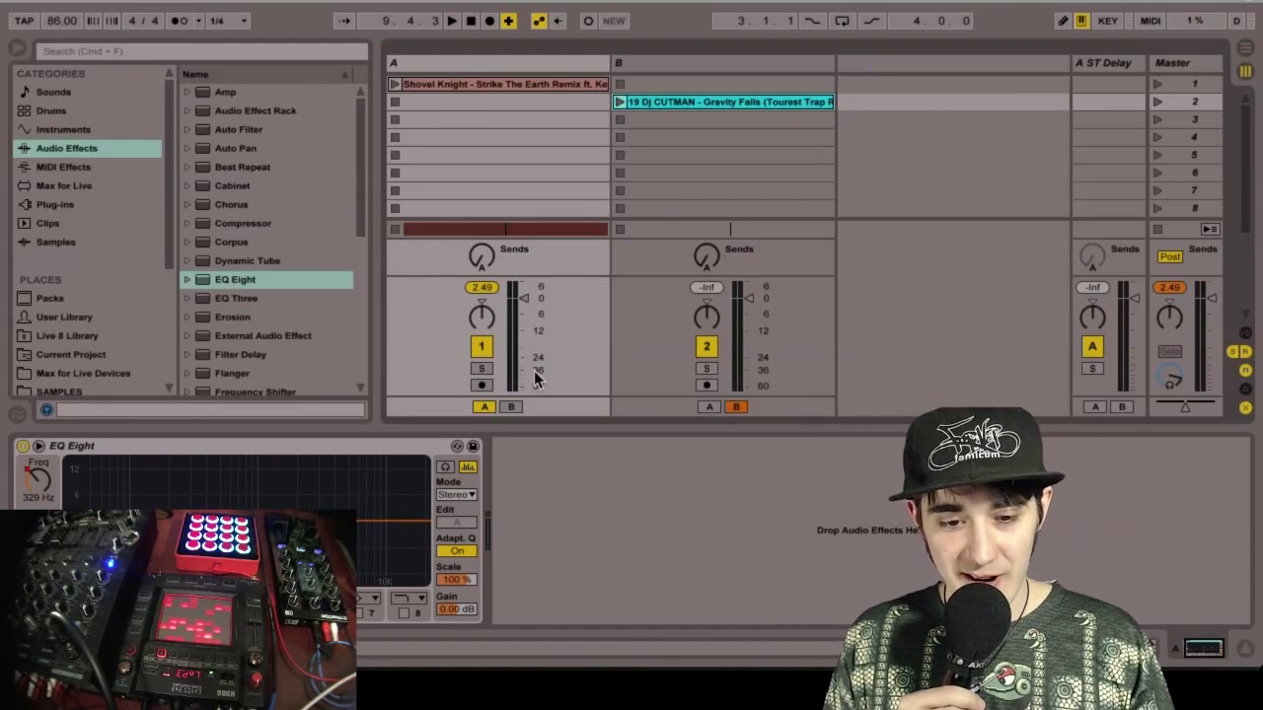
click(708, 103)
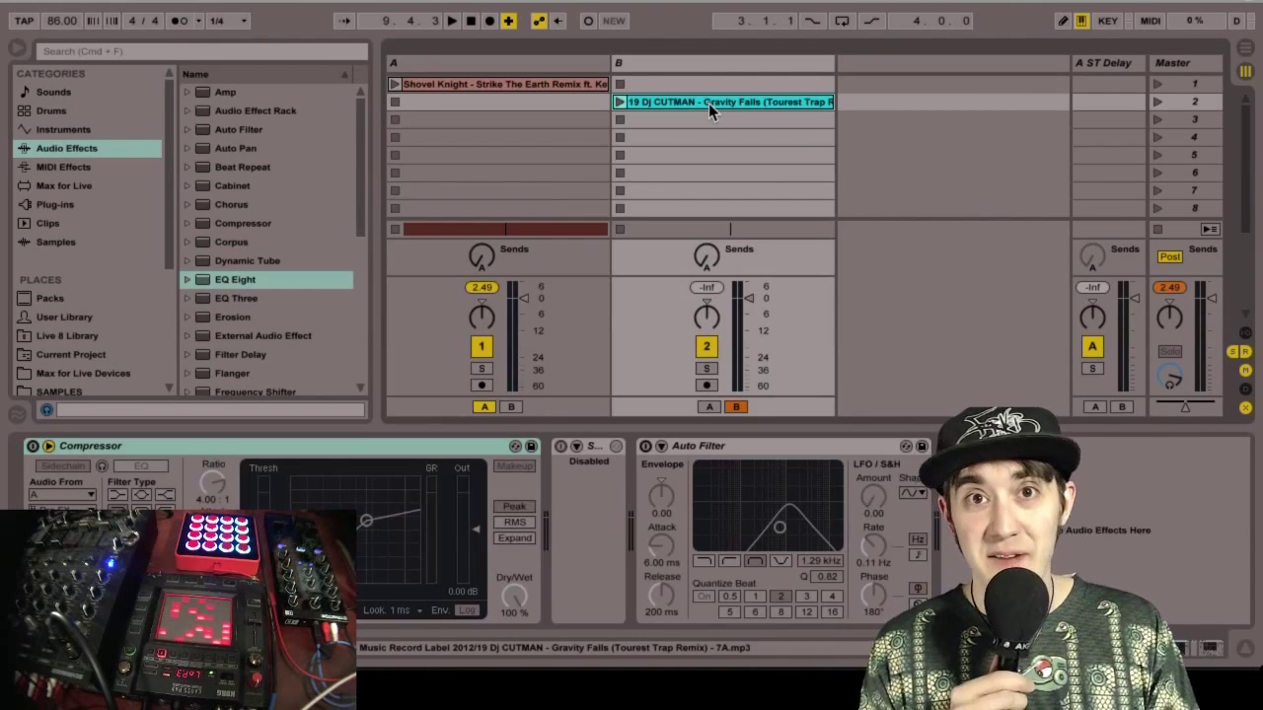
double_click(709, 103)
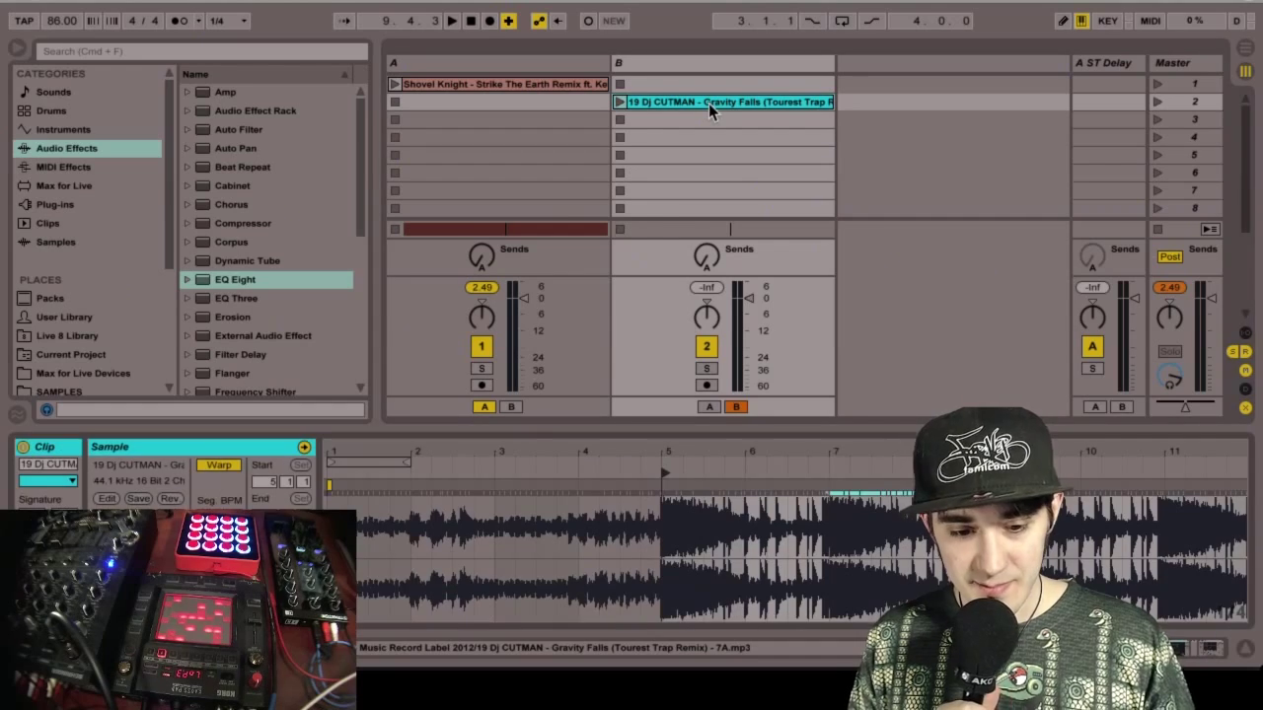
- Stop track A's clip with its empty slot in scene 2, launch the Gravity Falls clip on track B, and stop playback
click(596, 105)
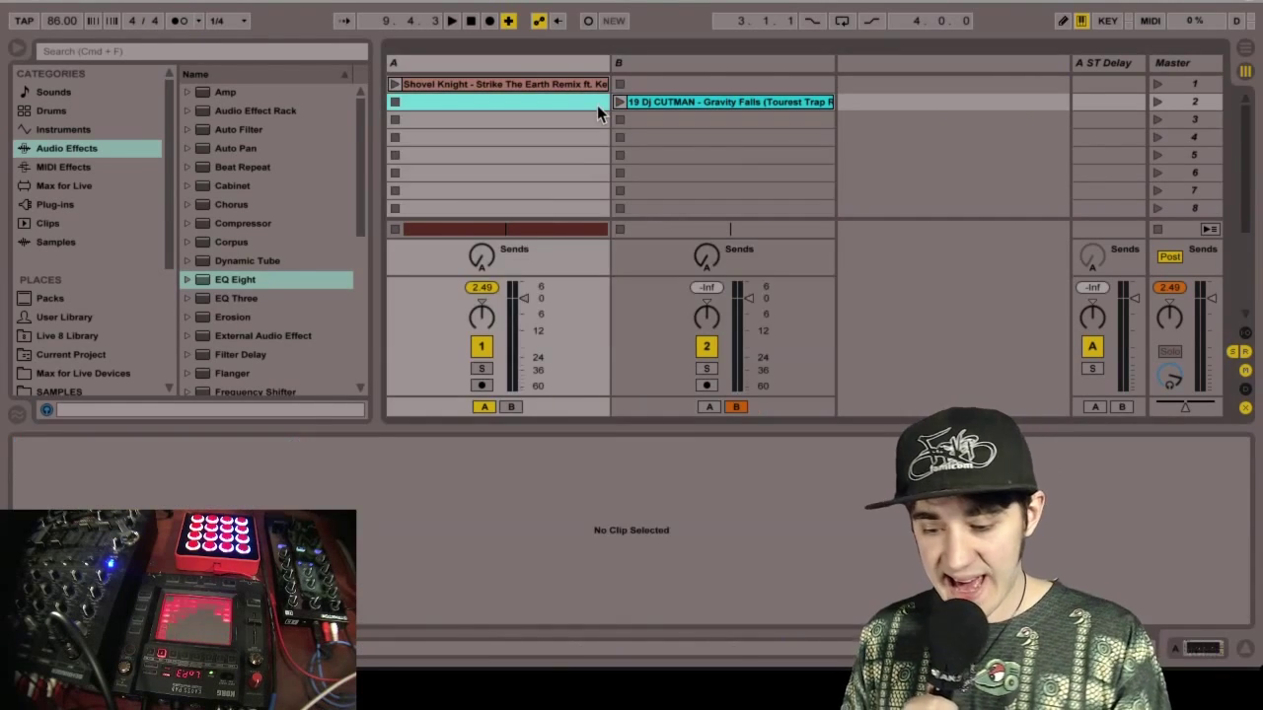
key(Return)
key(Right)
key(Return)
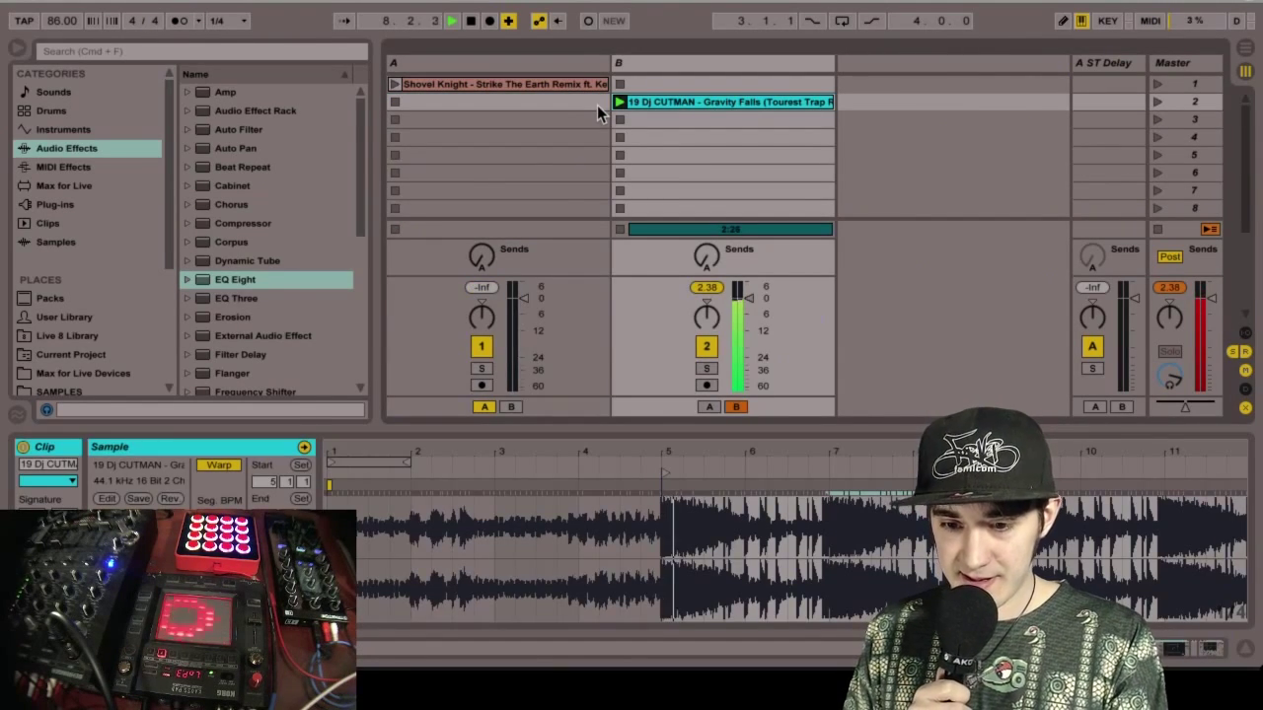
key(space)
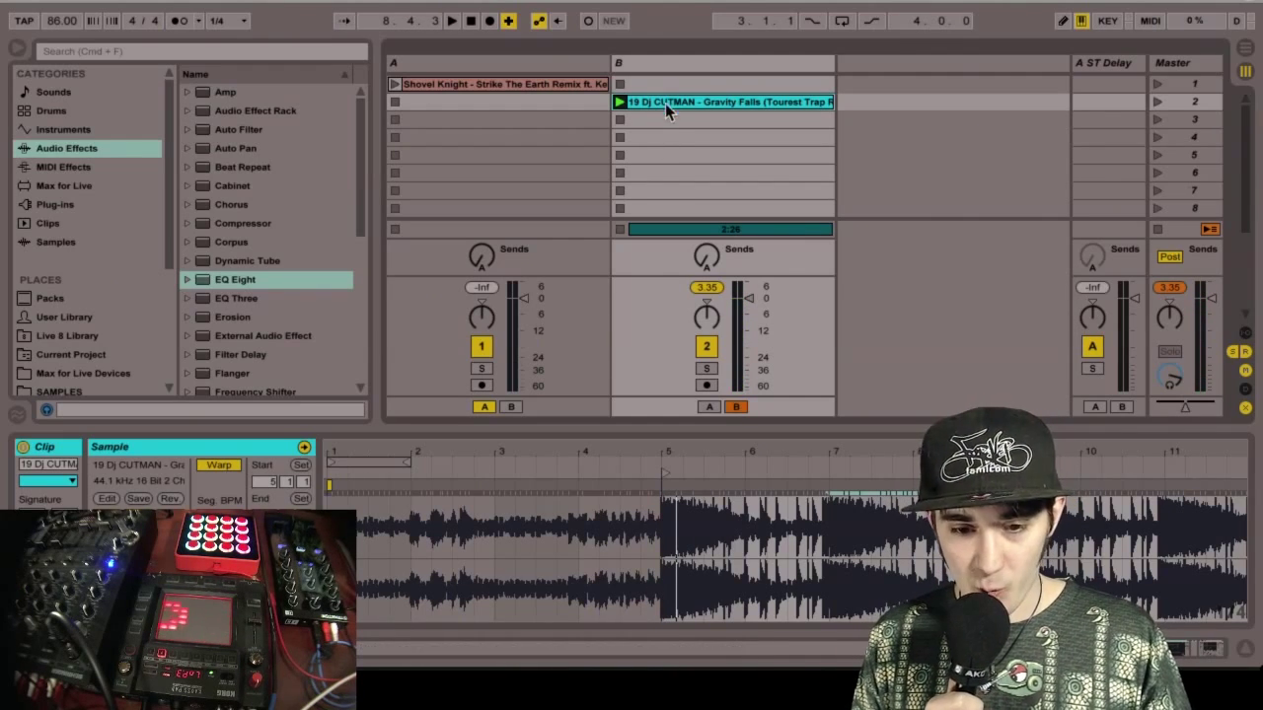
- Place track B's Gravity Falls (Tourest Trap Remix) clip in Arrangement View so that it starts at bar 9 on track B
drag(666, 102, 587, 278)
key(Tab)
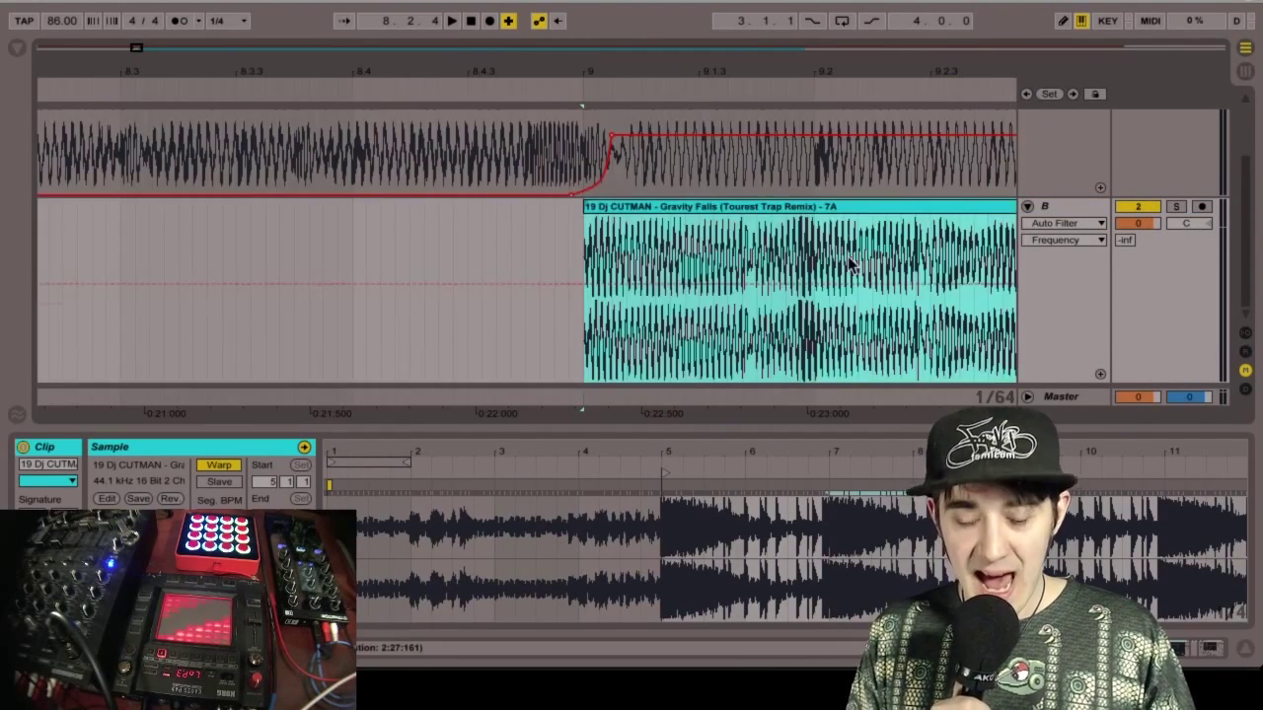
scroll(847, 263, up, 3)
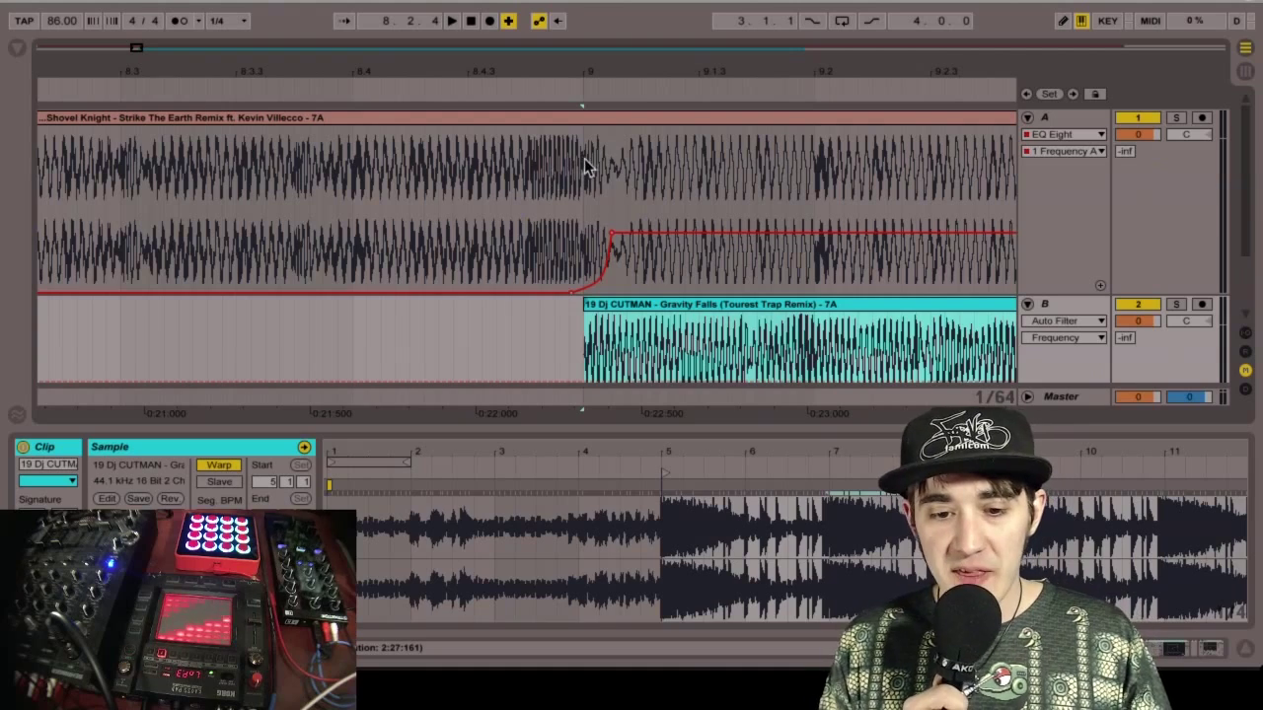
scroll(587, 277, down, 1)
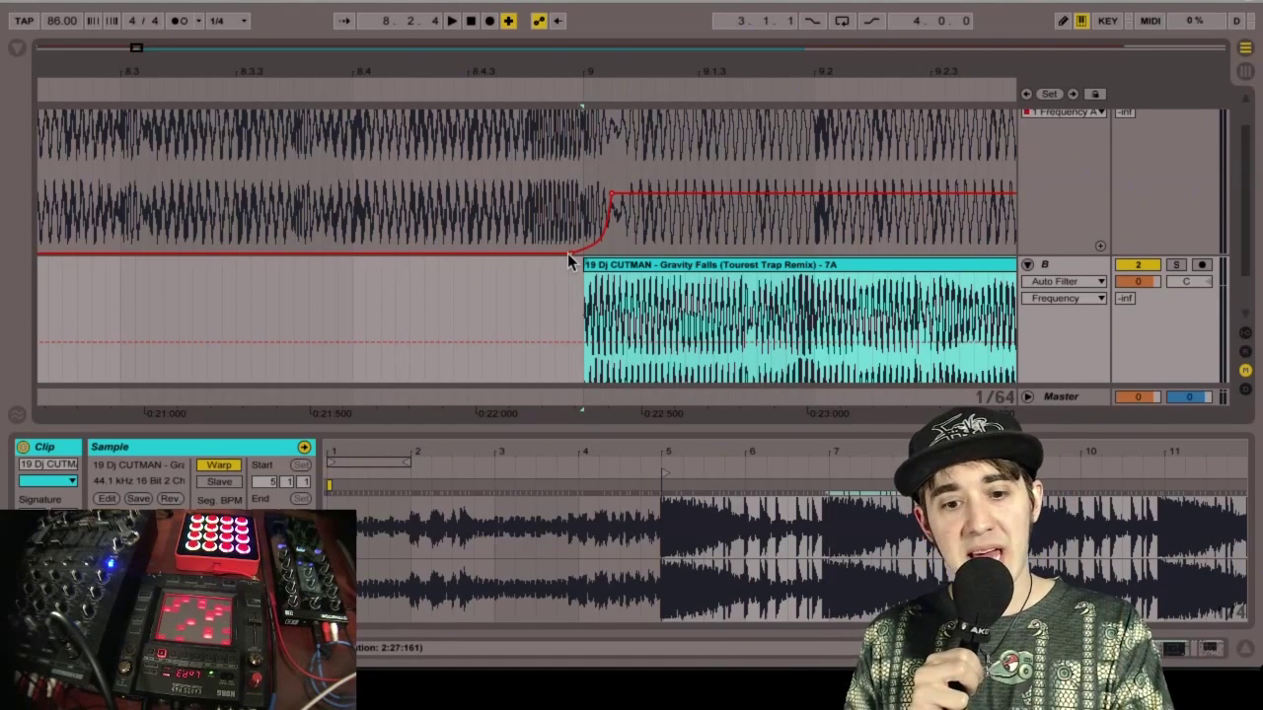
- Replace all of track B's audio effects with a copy of track A's EQ Eight
click(512, 205)
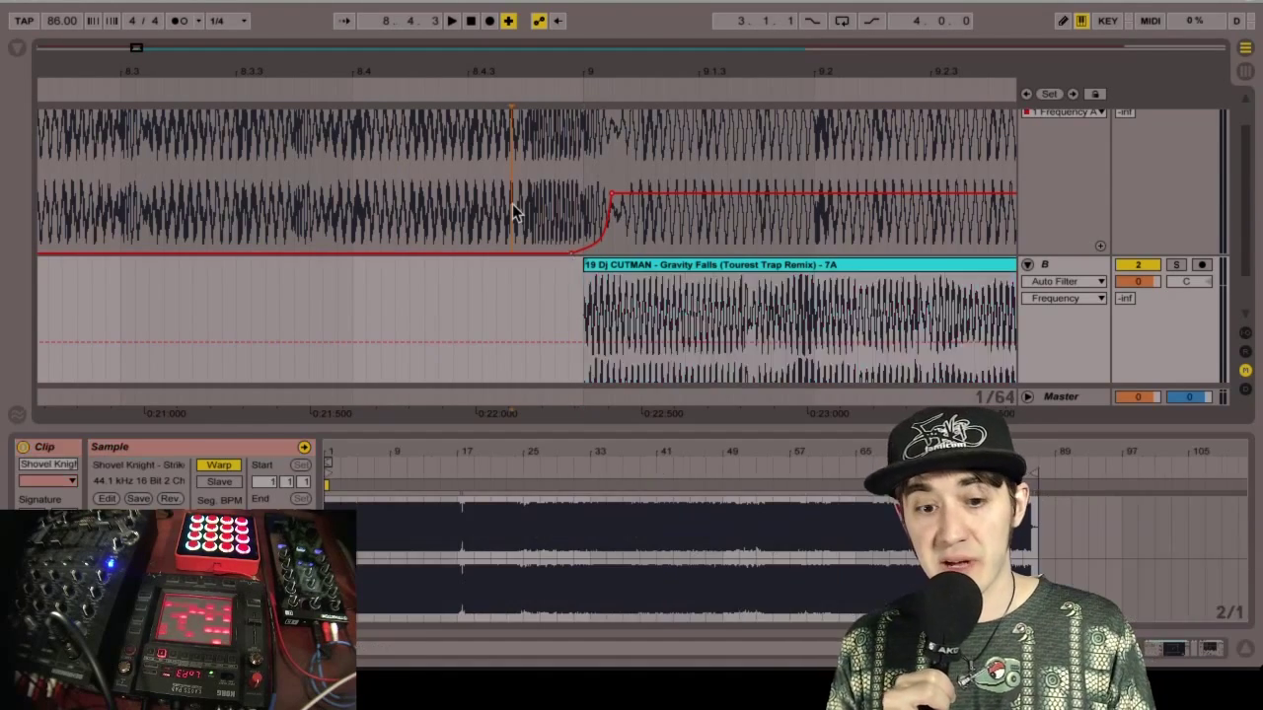
key(shift+Tab)
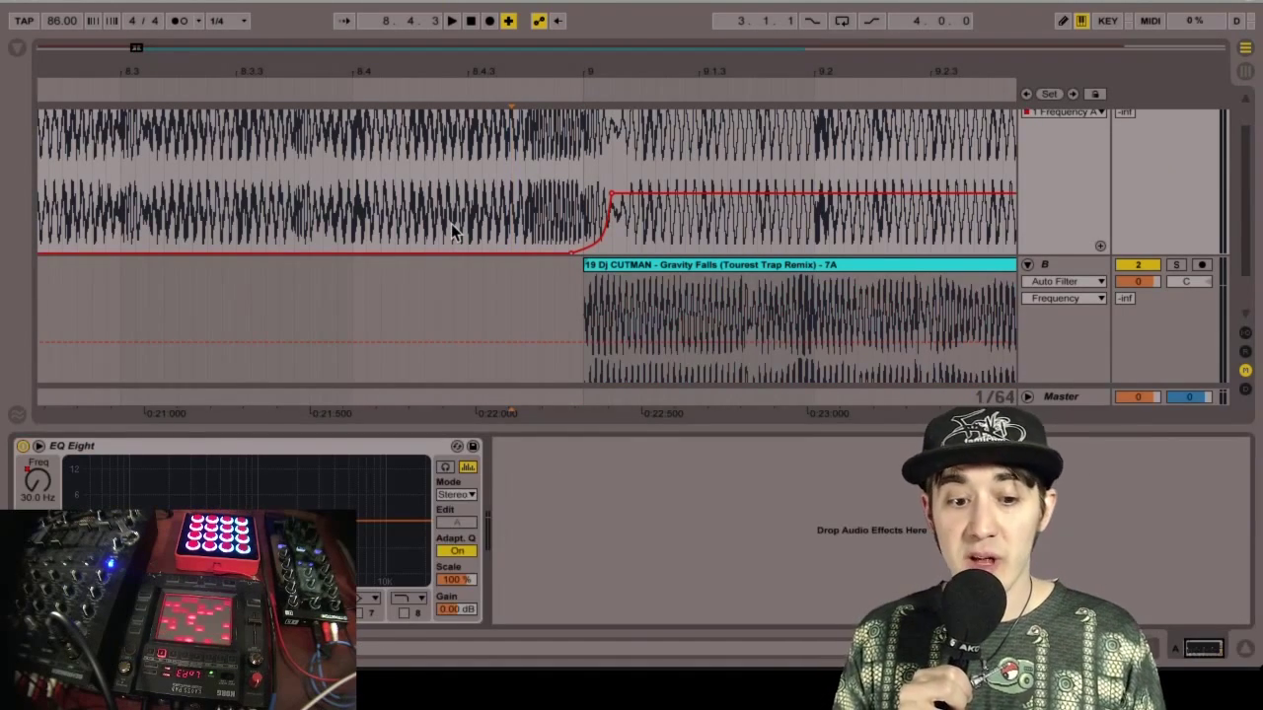
click(261, 452)
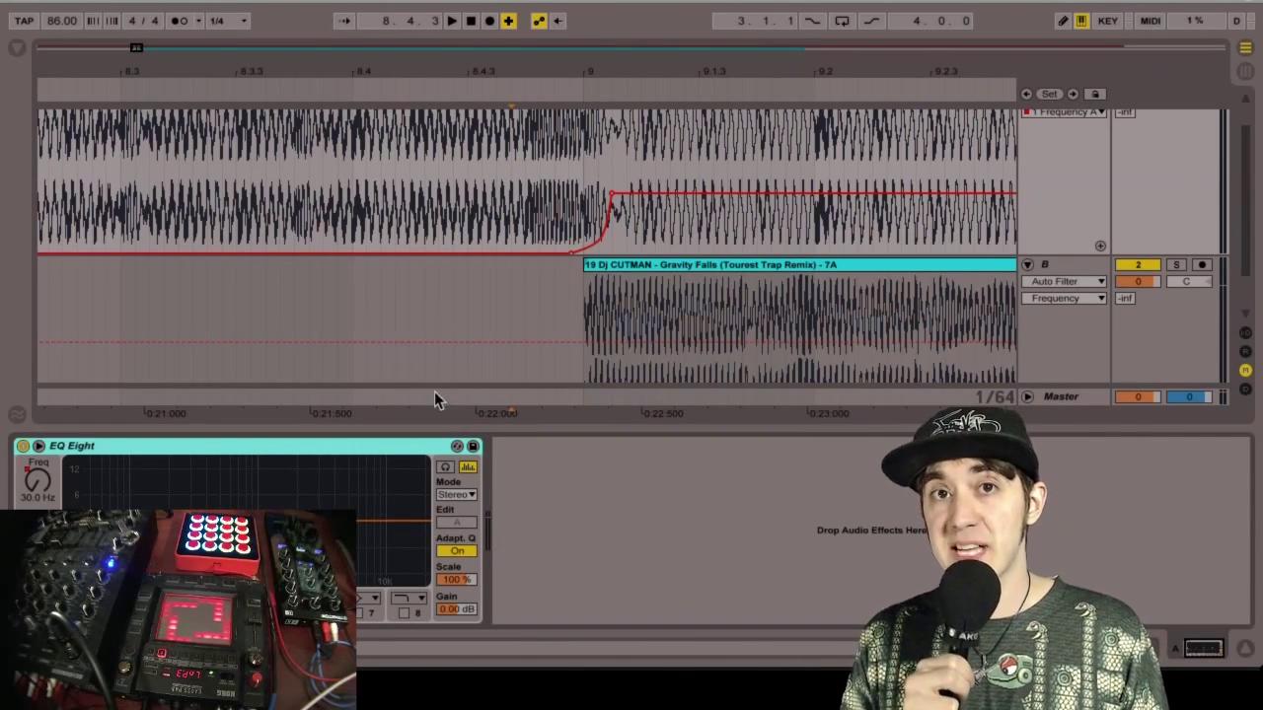
click(480, 323)
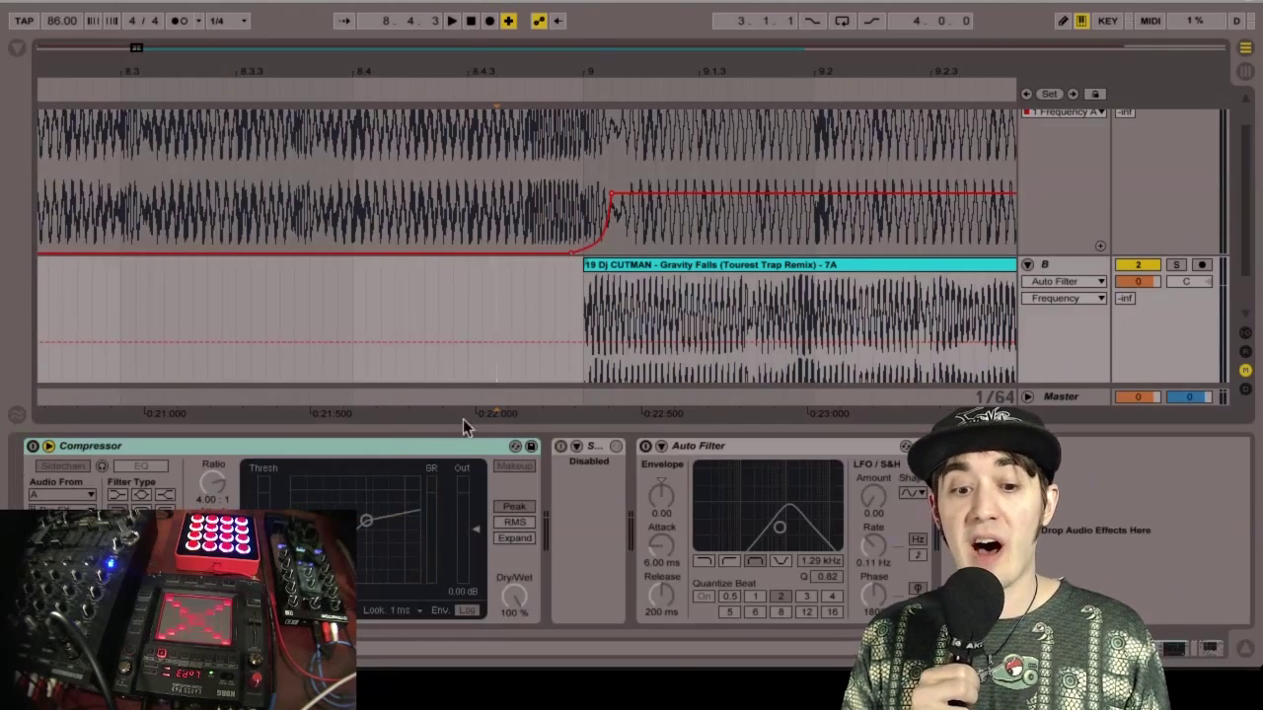
click(744, 452)
key(ctrl+a)
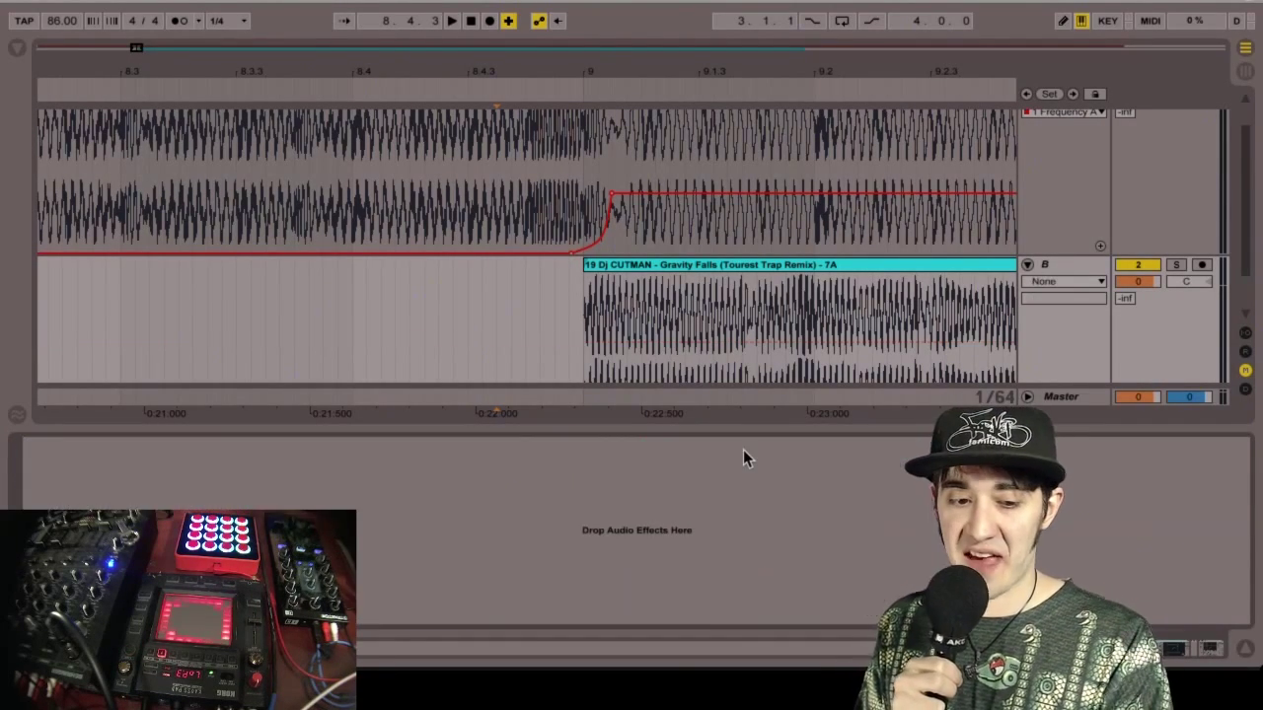
key(Delete)
key(ctrl+v)
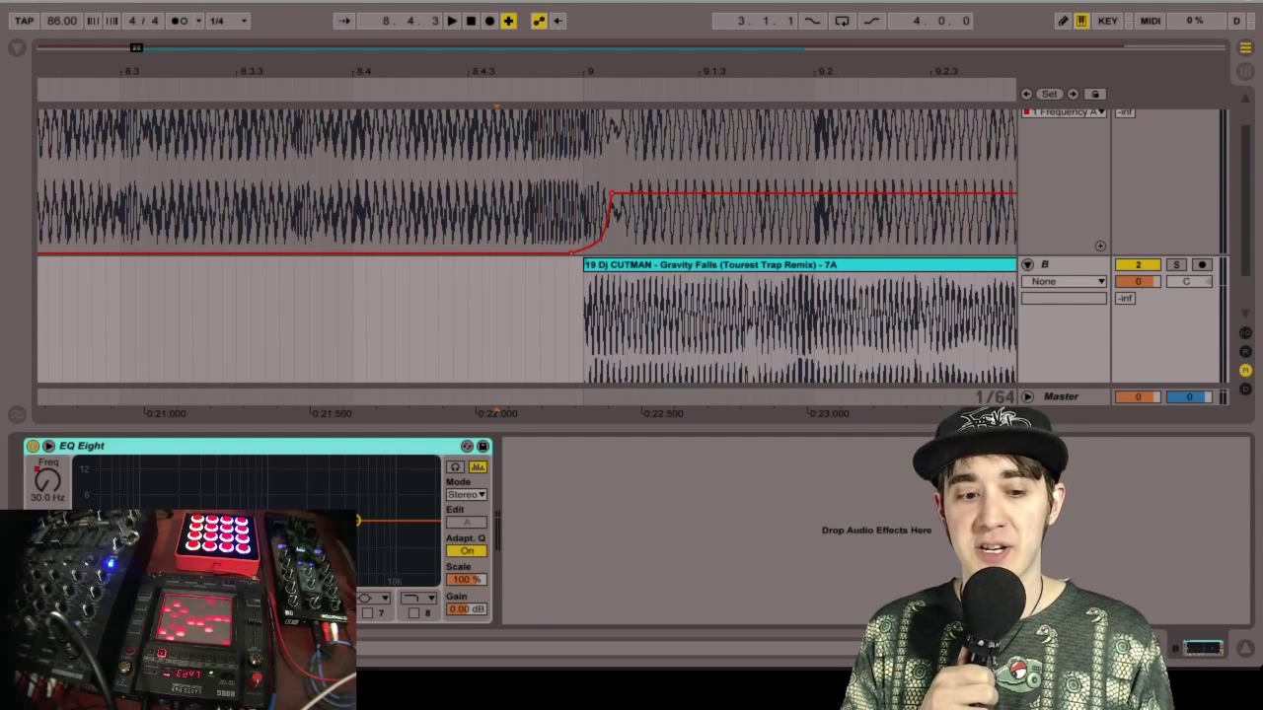
- Reverse track B's EQ frequency automation so it curves from 617 Hz at bar 9 down to 30 Hz, and play the transition
click(49, 483)
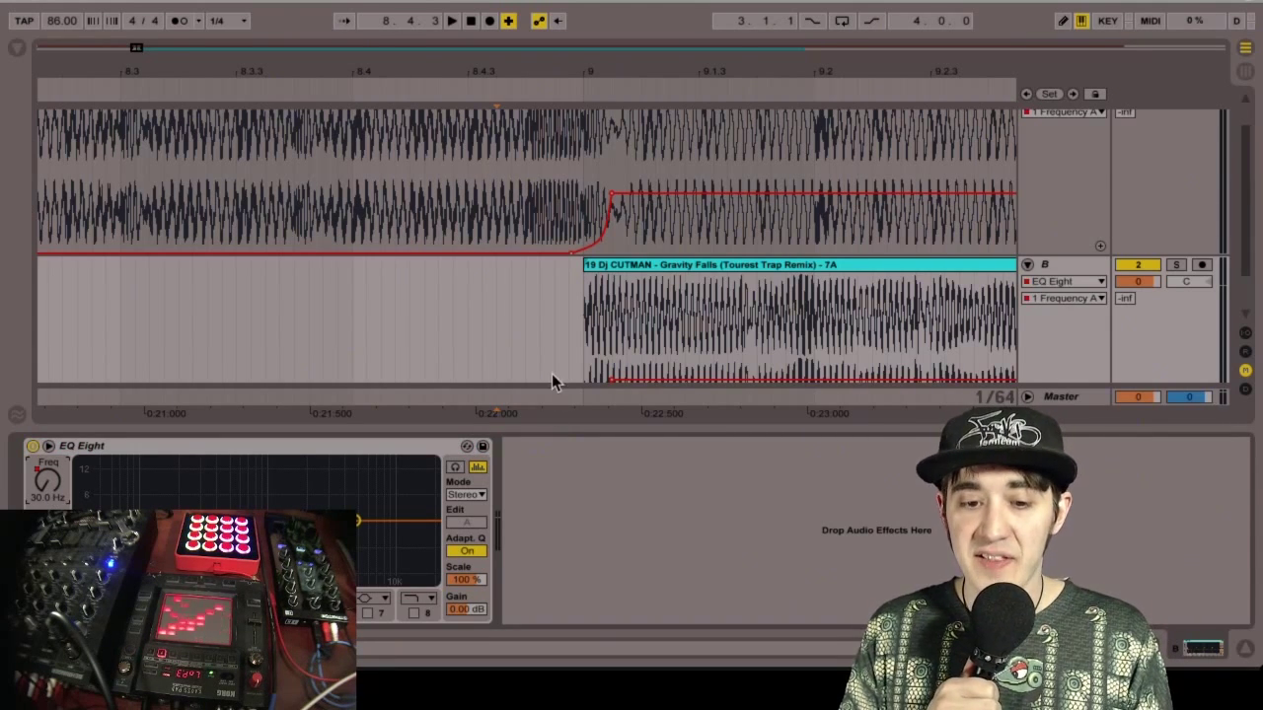
scroll(544, 355, down, 2)
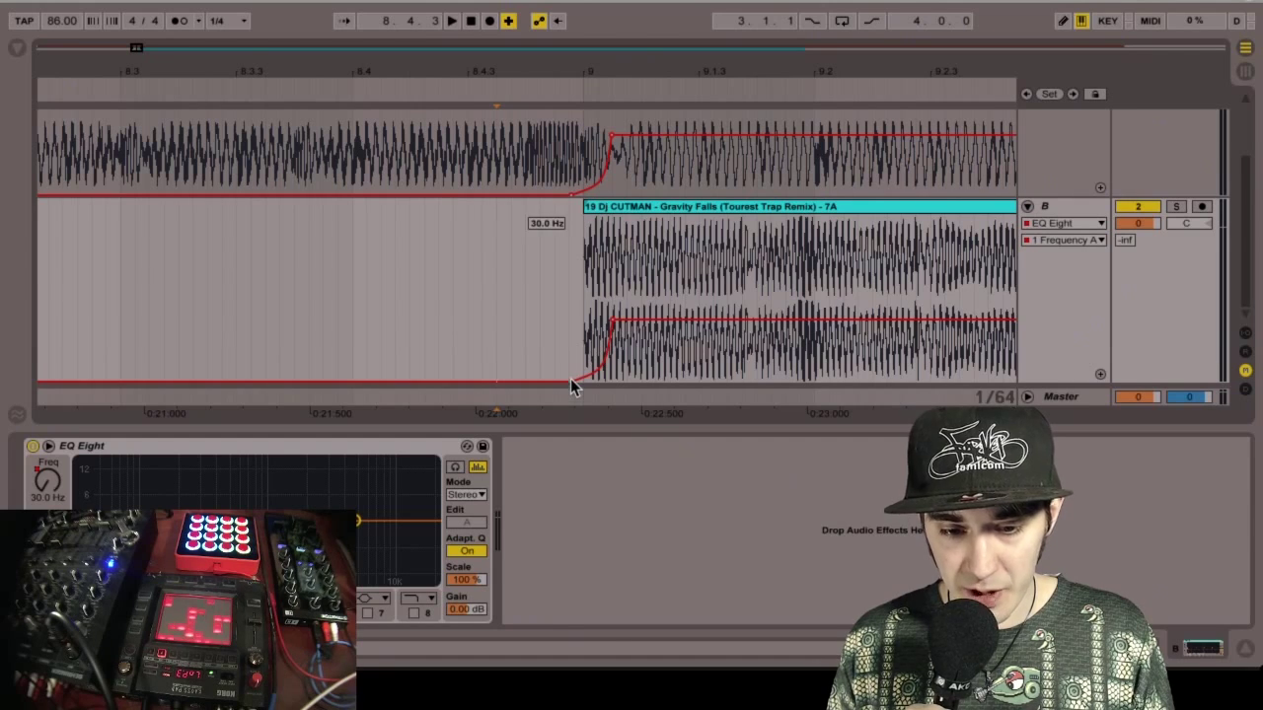
drag(570, 381, 643, 380)
click(482, 365)
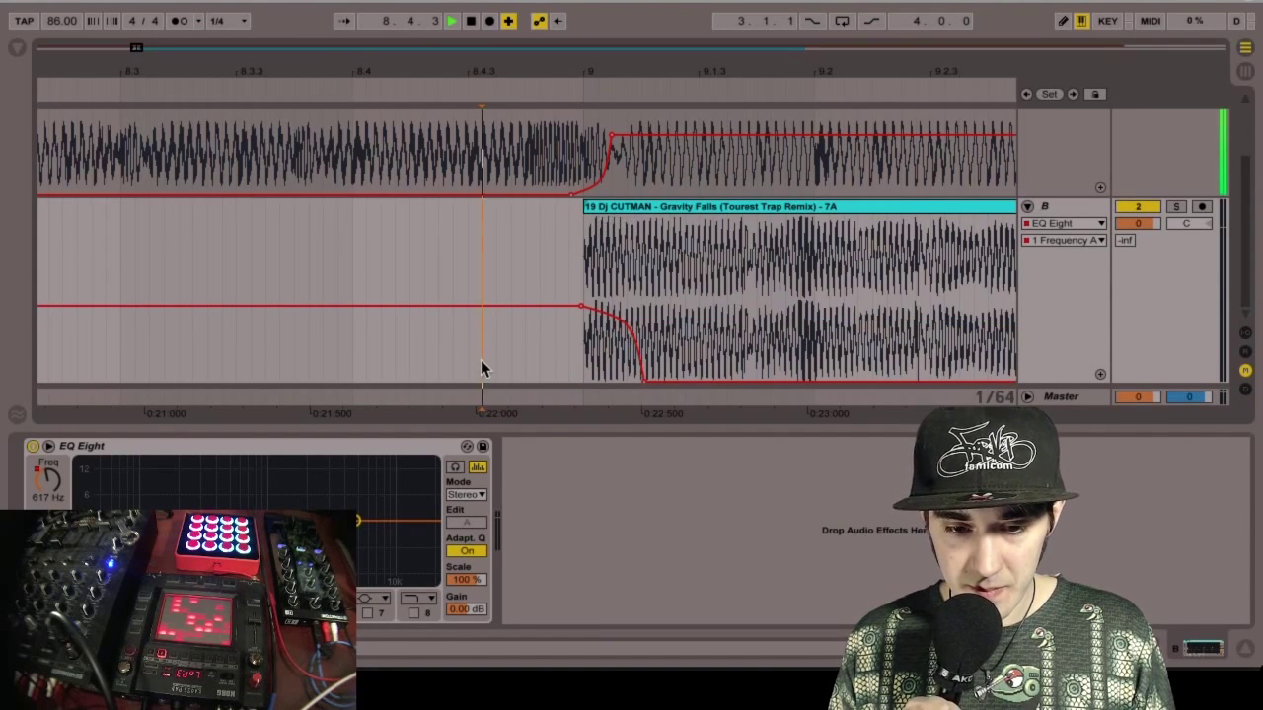
key(space)
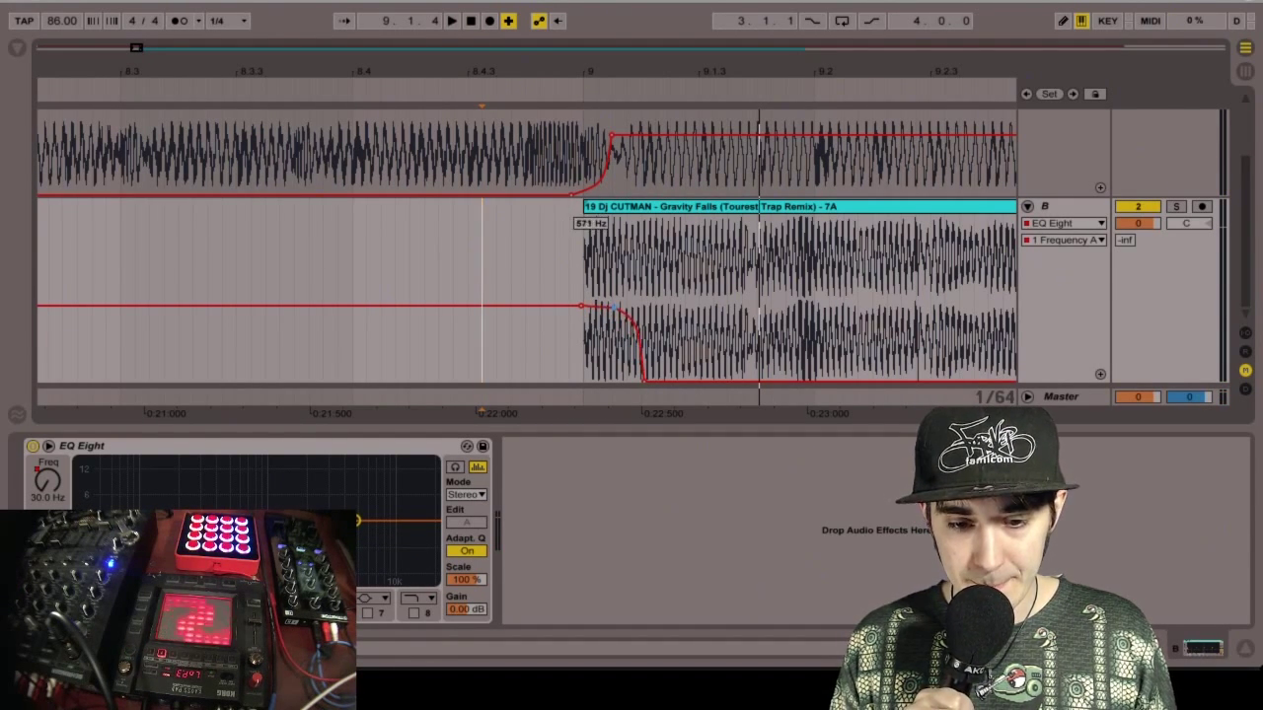
- Add a breakpoint just after bar 9 that holds track B's EQ frequency high slightly longer, and audition the transition
drag(609, 310, 609, 304)
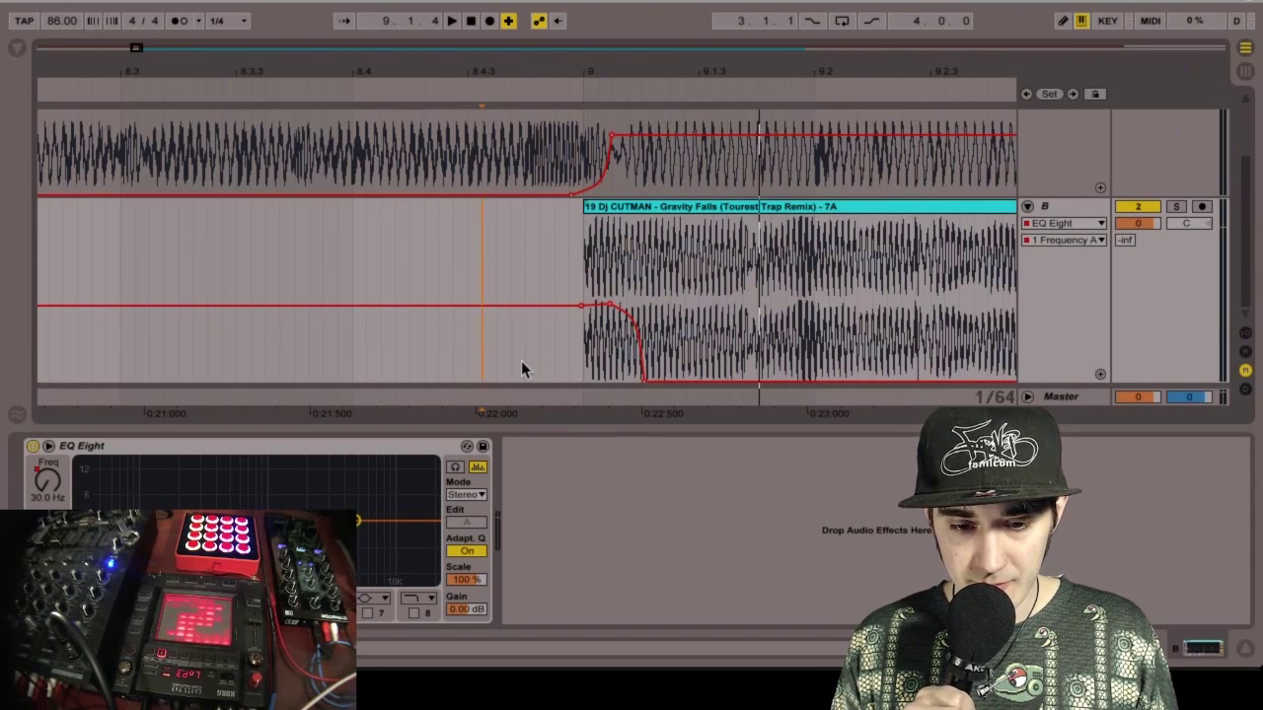
click(500, 348)
key(space)
key(space)
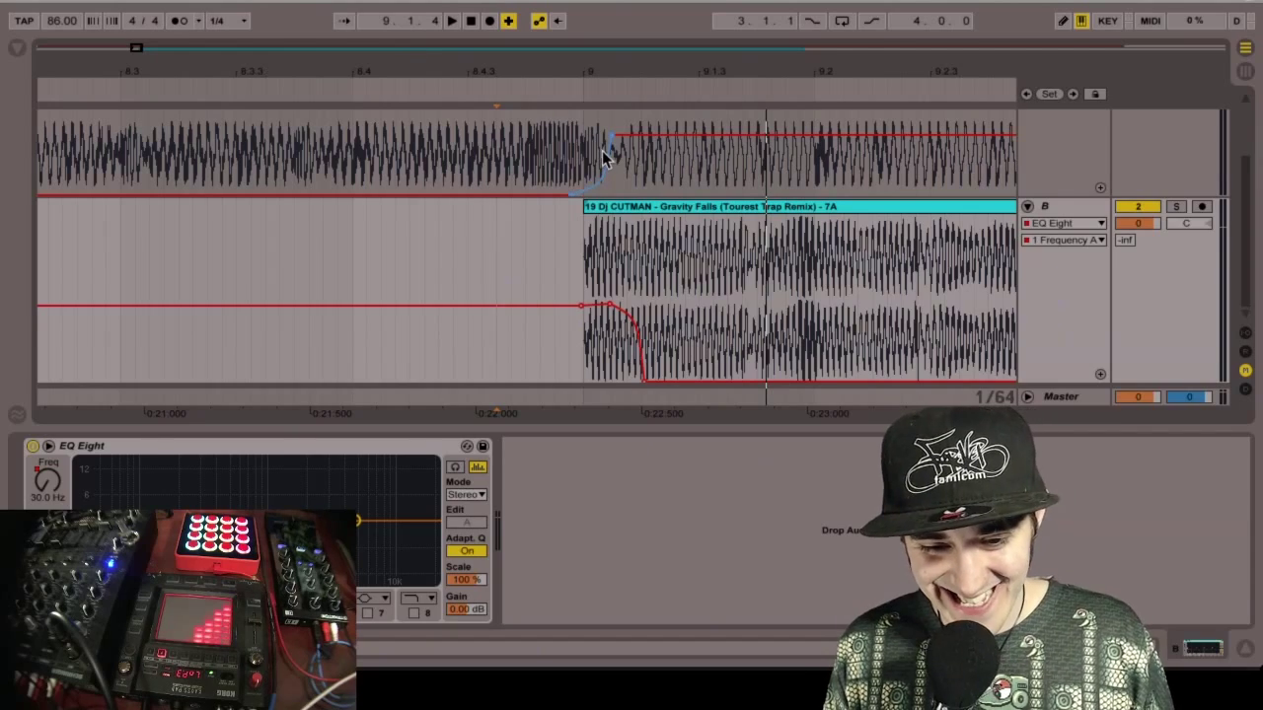
- Raise the upper breakpoint of track A's EQ frequency automation to 370 Hz, and hide the device view
scroll(600, 164, up, 2)
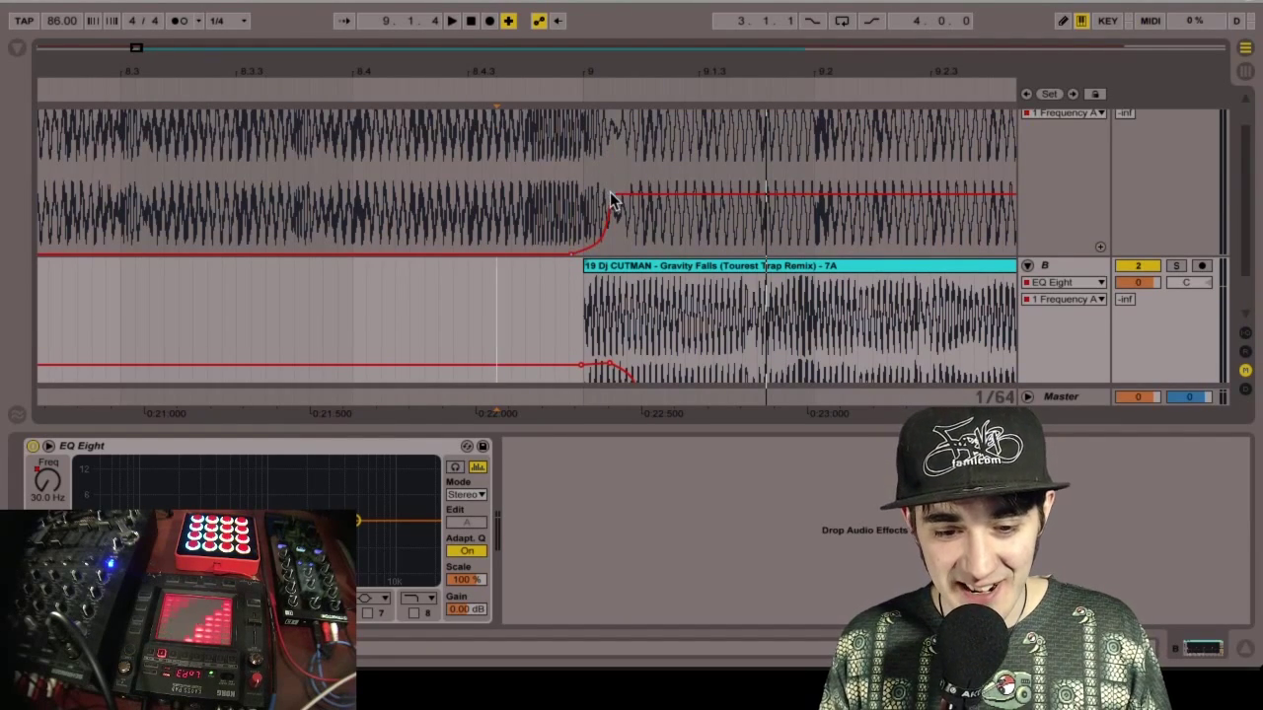
drag(612, 195, 612, 191)
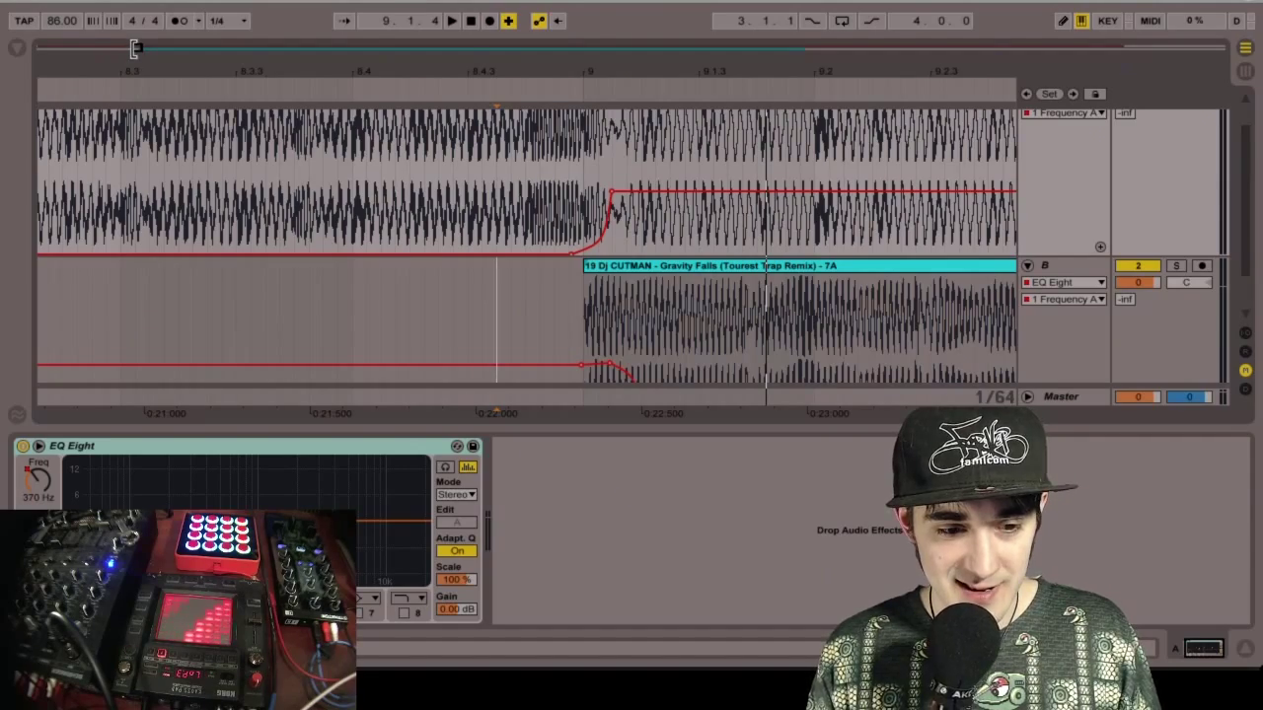
drag(136, 48, 137, 17)
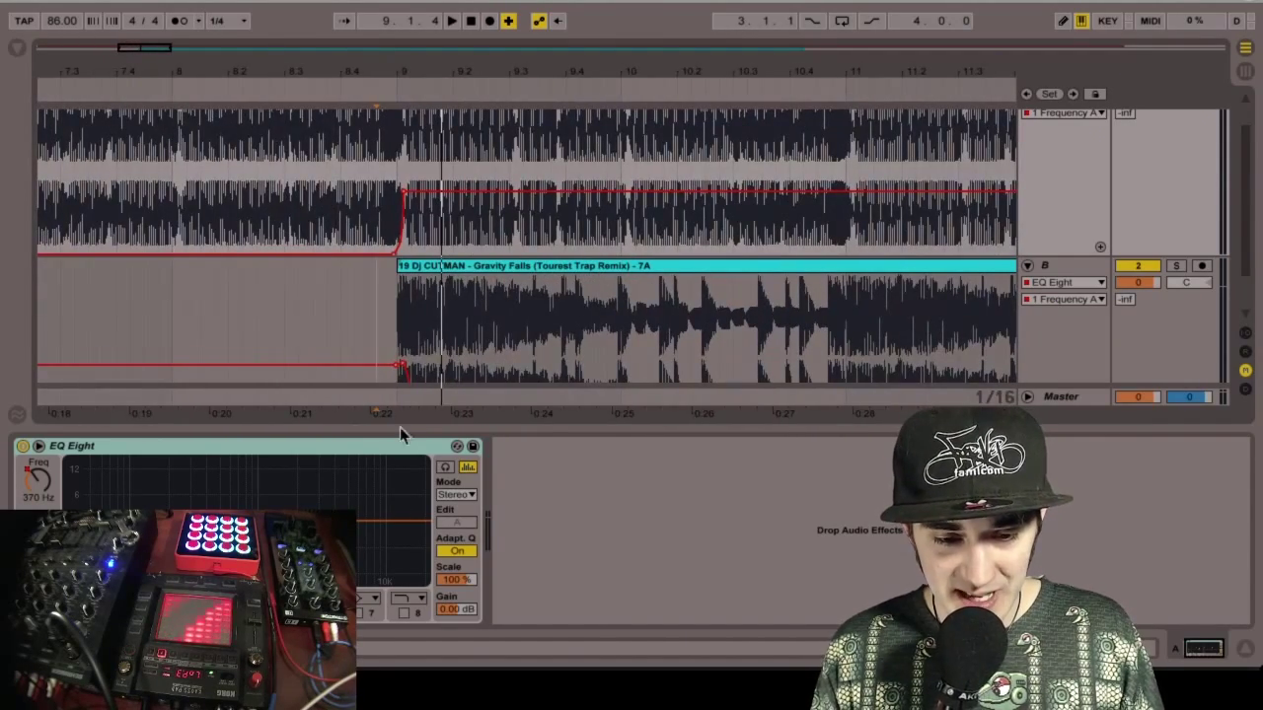
drag(404, 430, 386, 578)
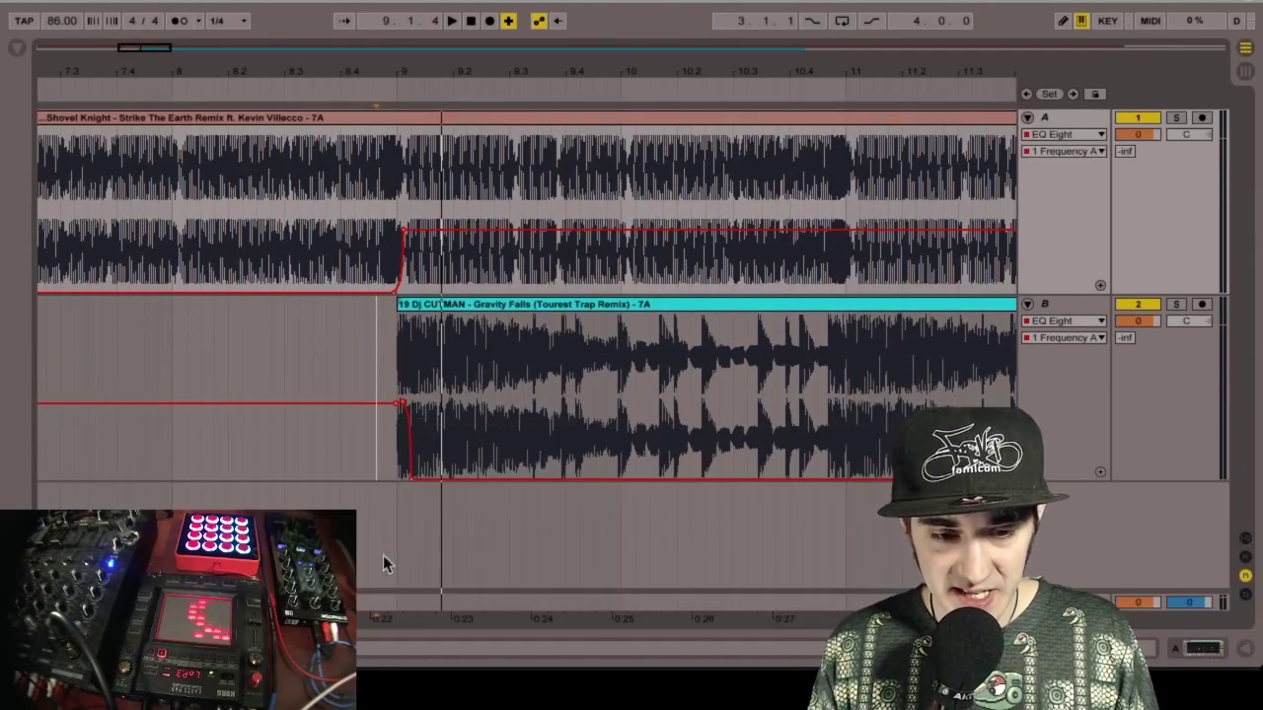
- Play the arrangement from bar 4 through the bar 9 transition, checking the track levels in Session View, and stop playback
scroll(228, 187, left, 8)
scroll(245, 187, left, 5)
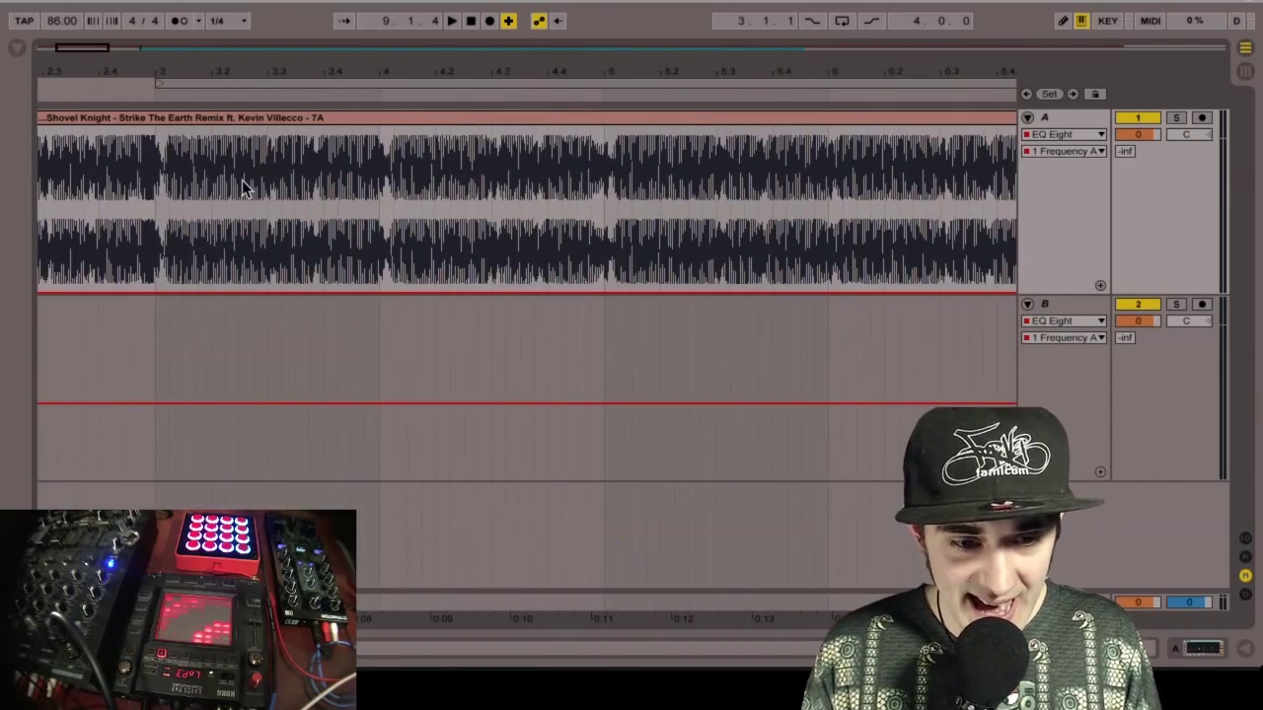
click(378, 203)
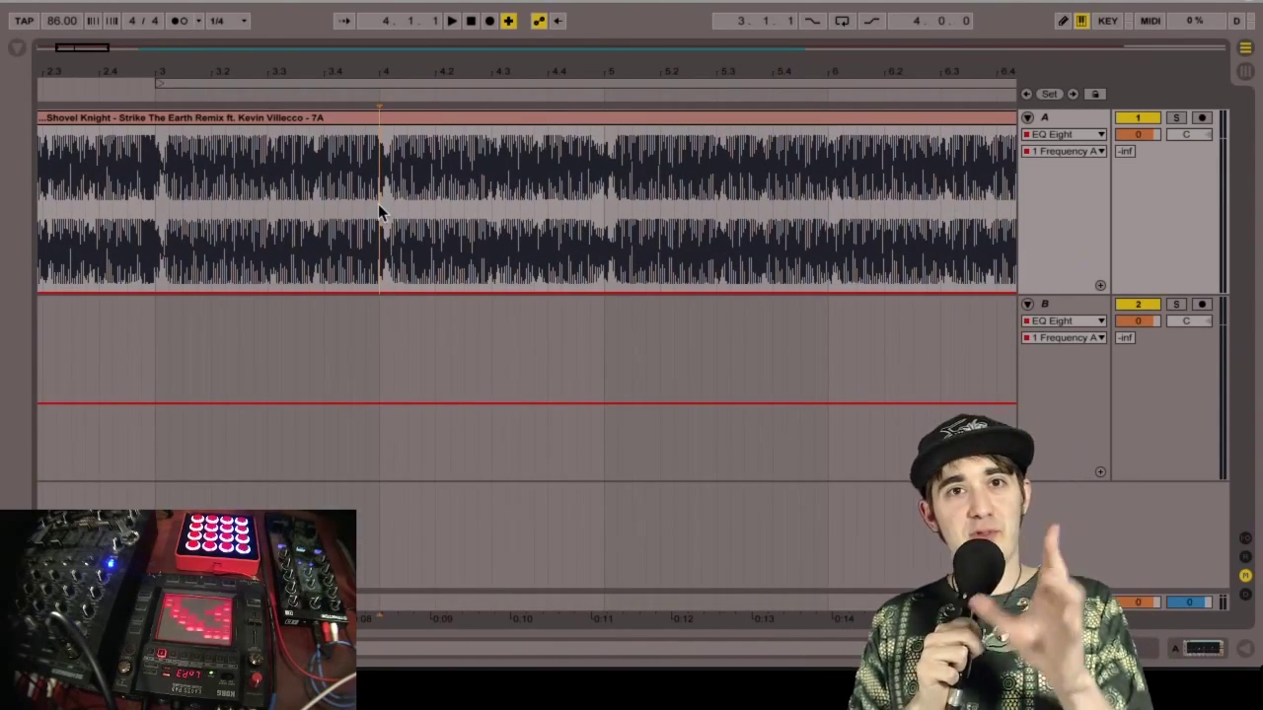
key(space)
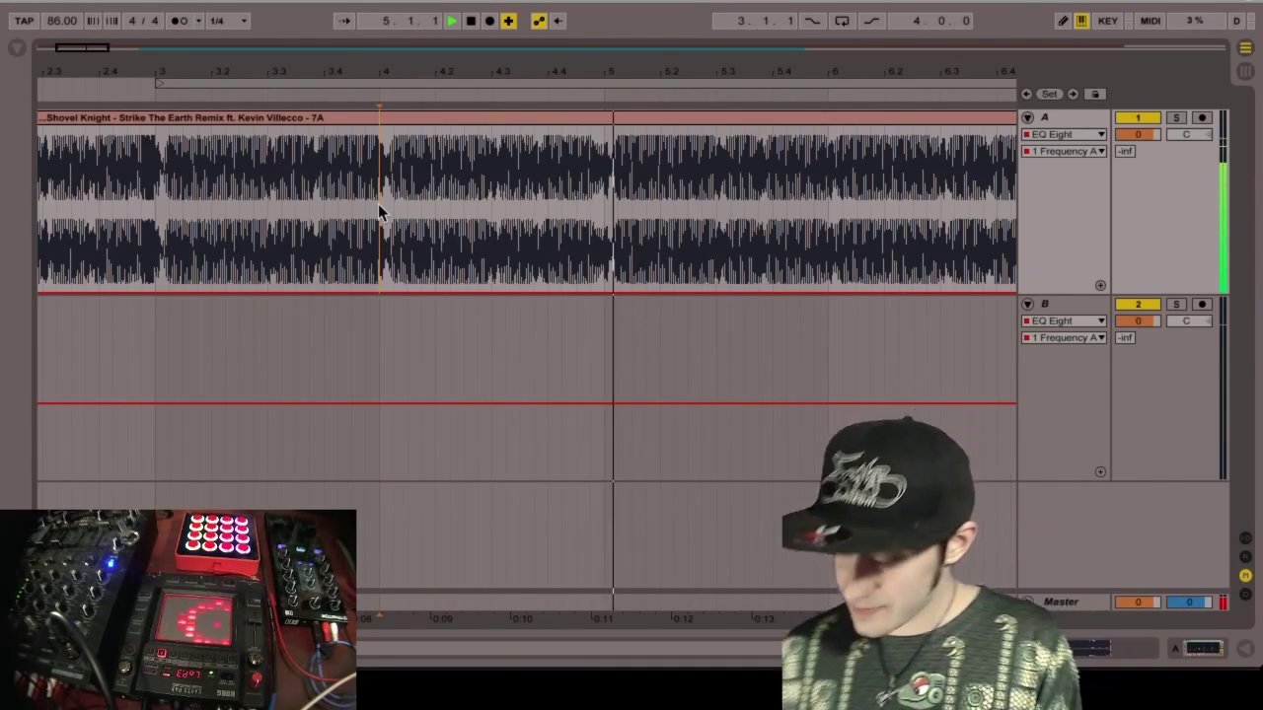
key(Tab)
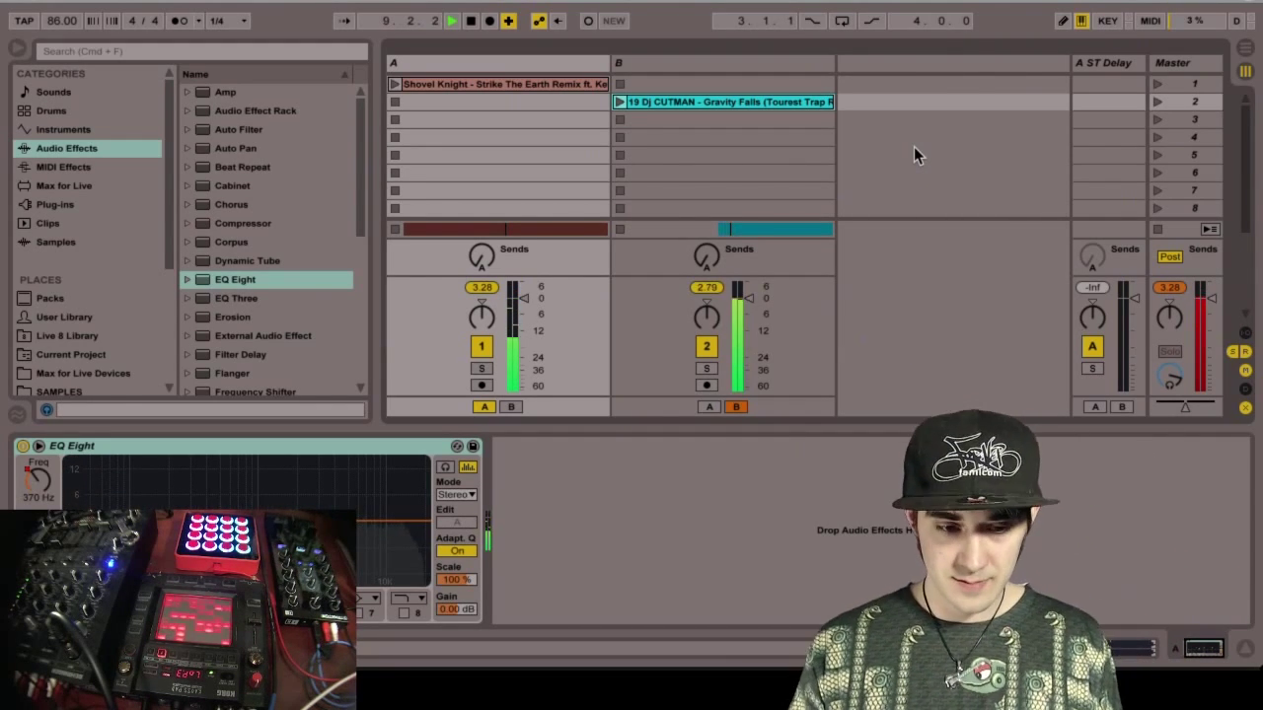
key(Tab)
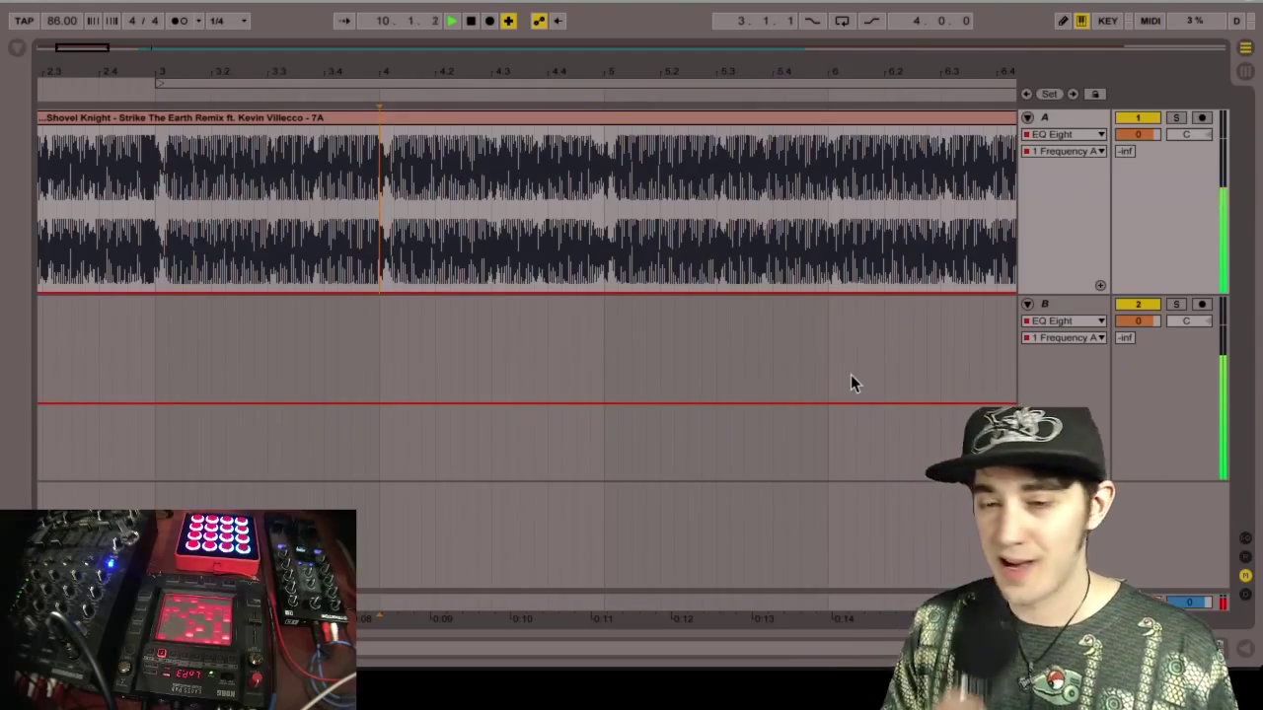
key(Tab)
key(Tab)
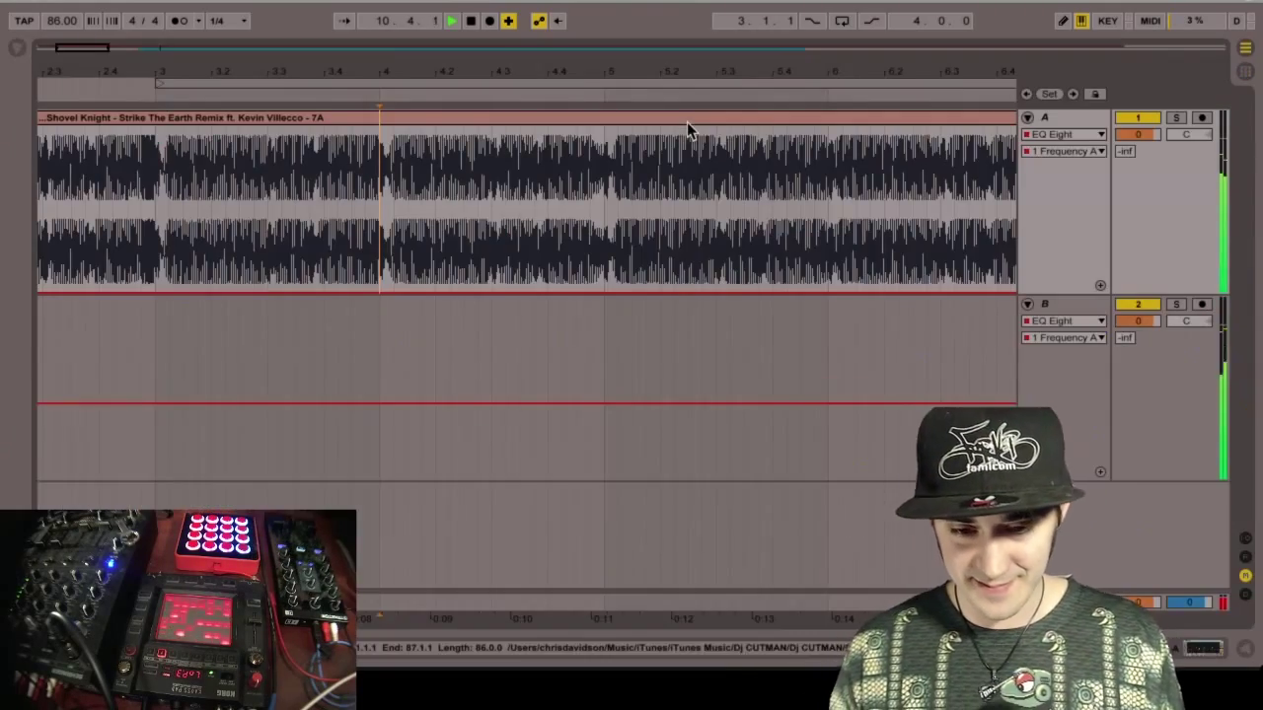
key(super+shift+f)
click(659, 316)
key(space)
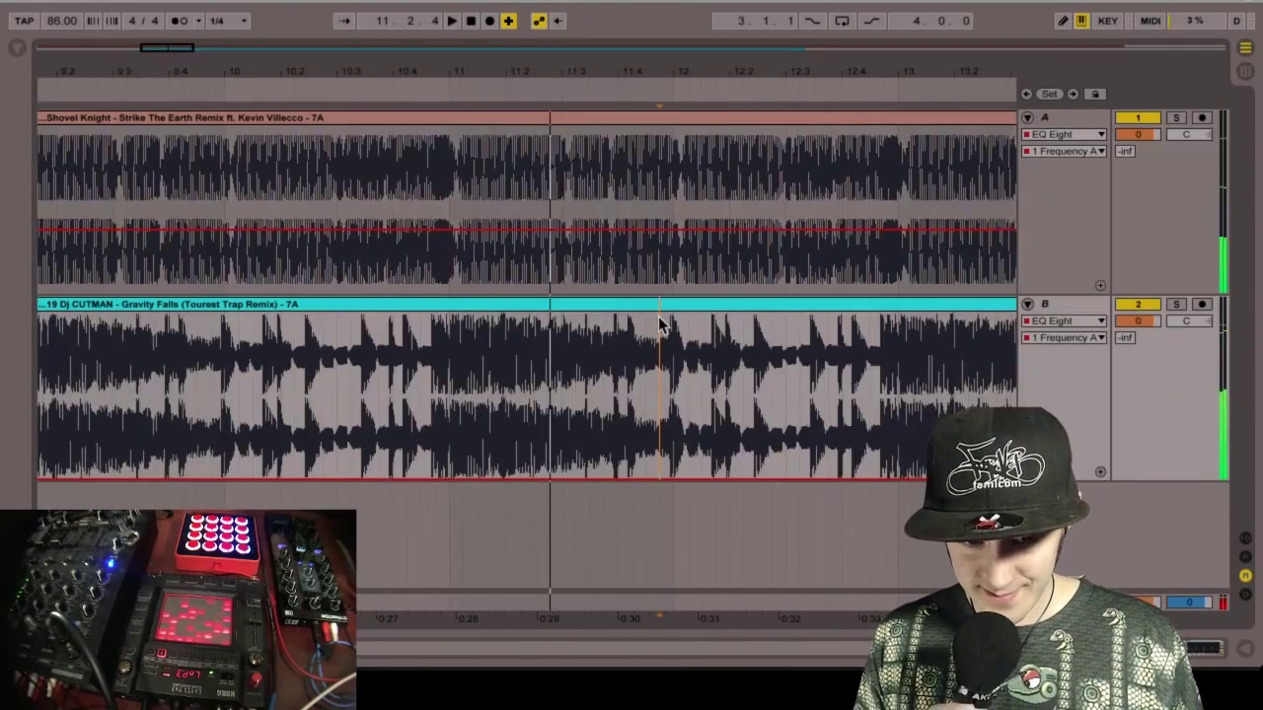
- Solo track B, turn on the metronome, and play the Gravity Falls clip from bar 9 to check its timing
scroll(293, 393, left, 10)
scroll(293, 393, right, 8)
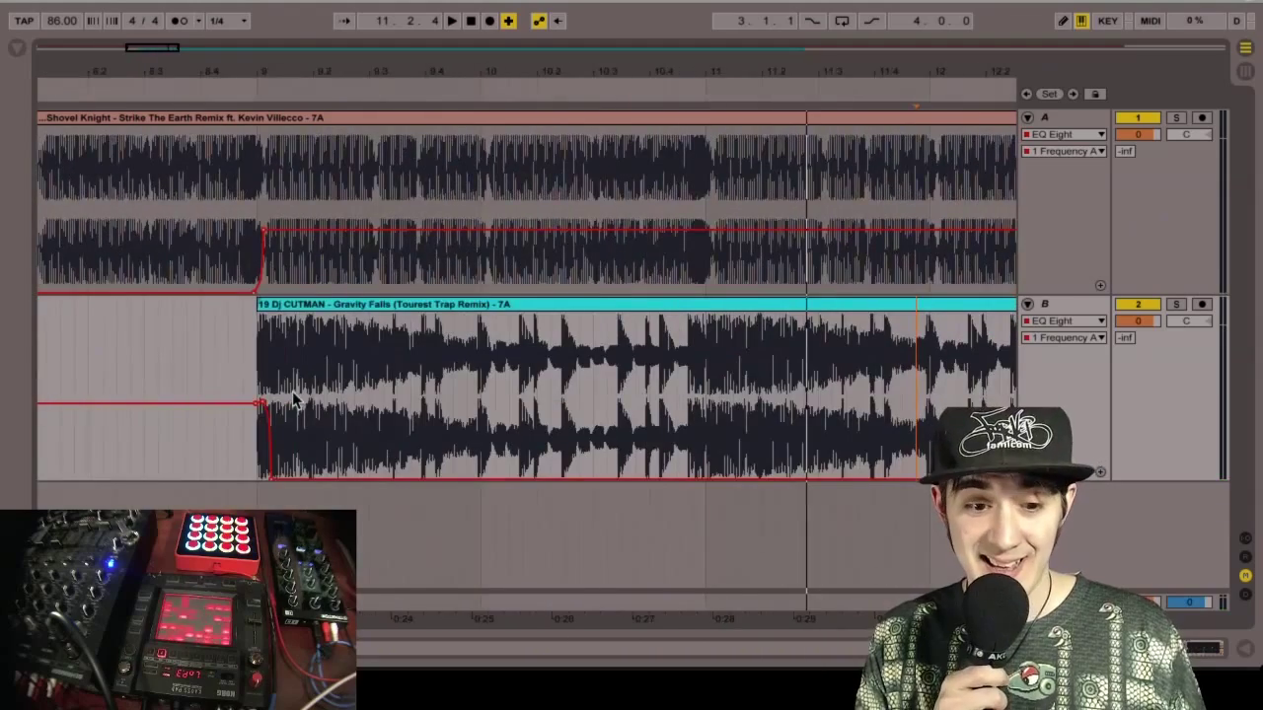
click(304, 306)
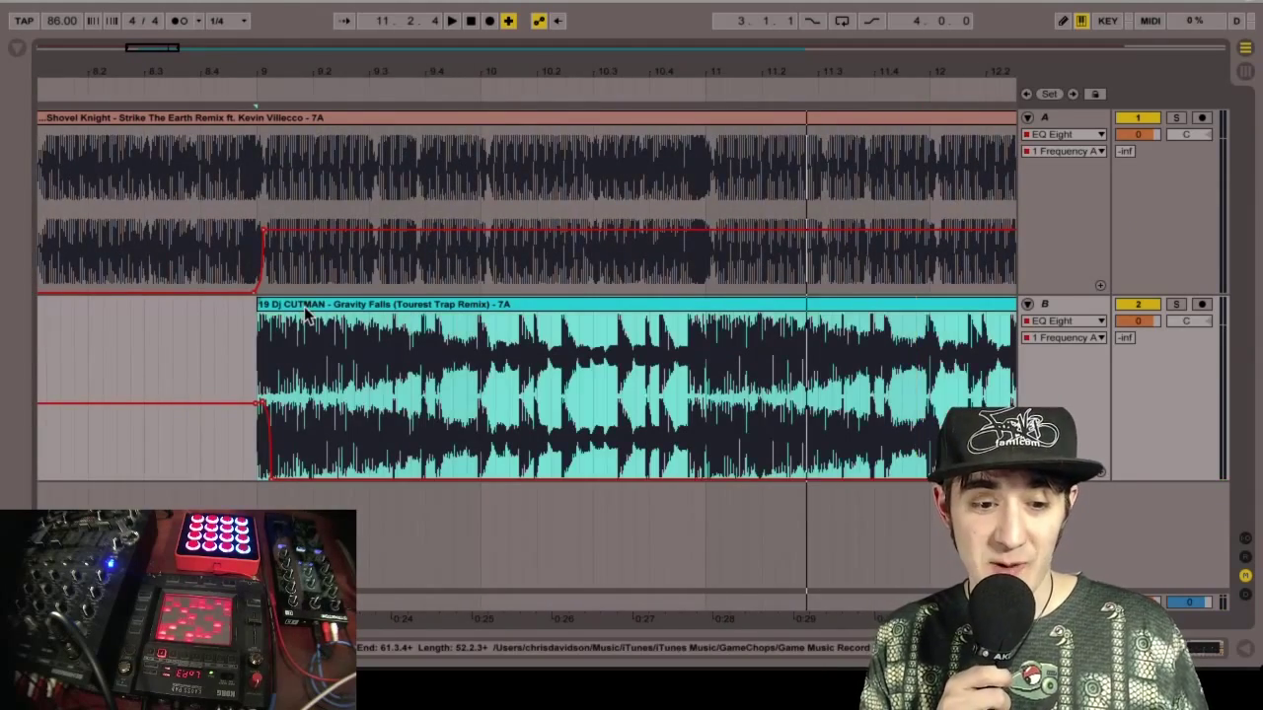
click(1176, 305)
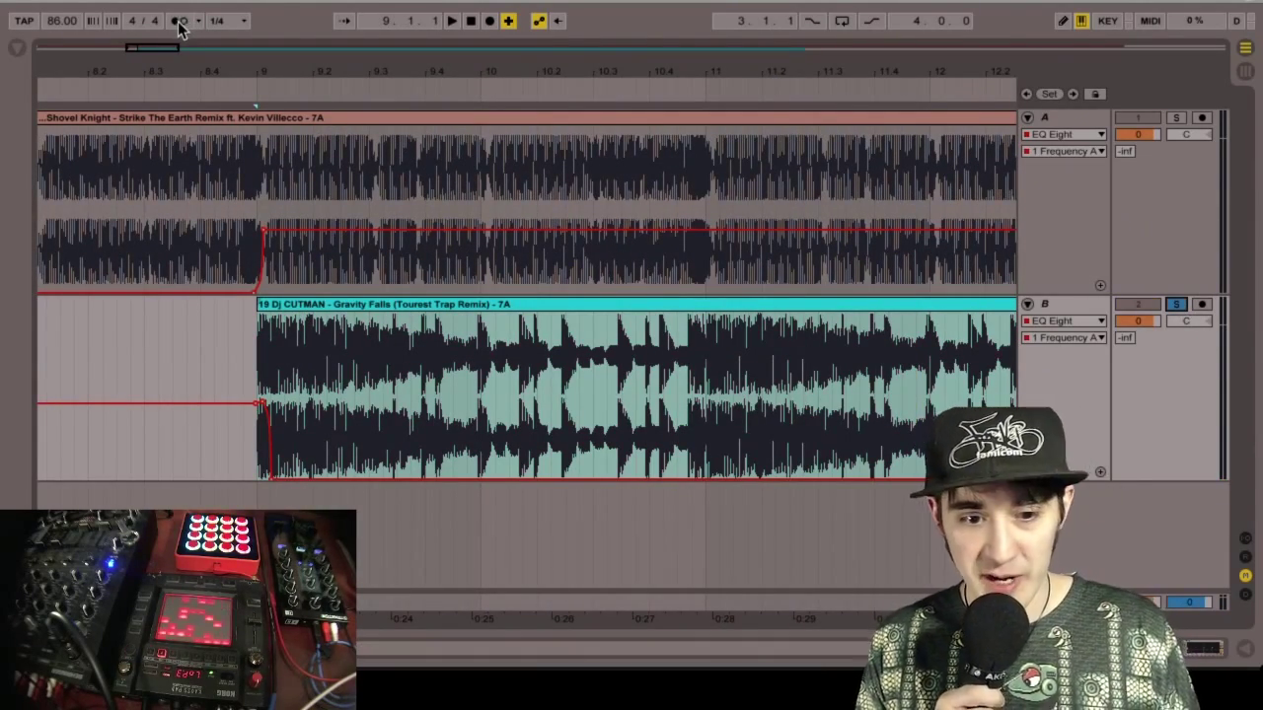
click(179, 24)
key(space)
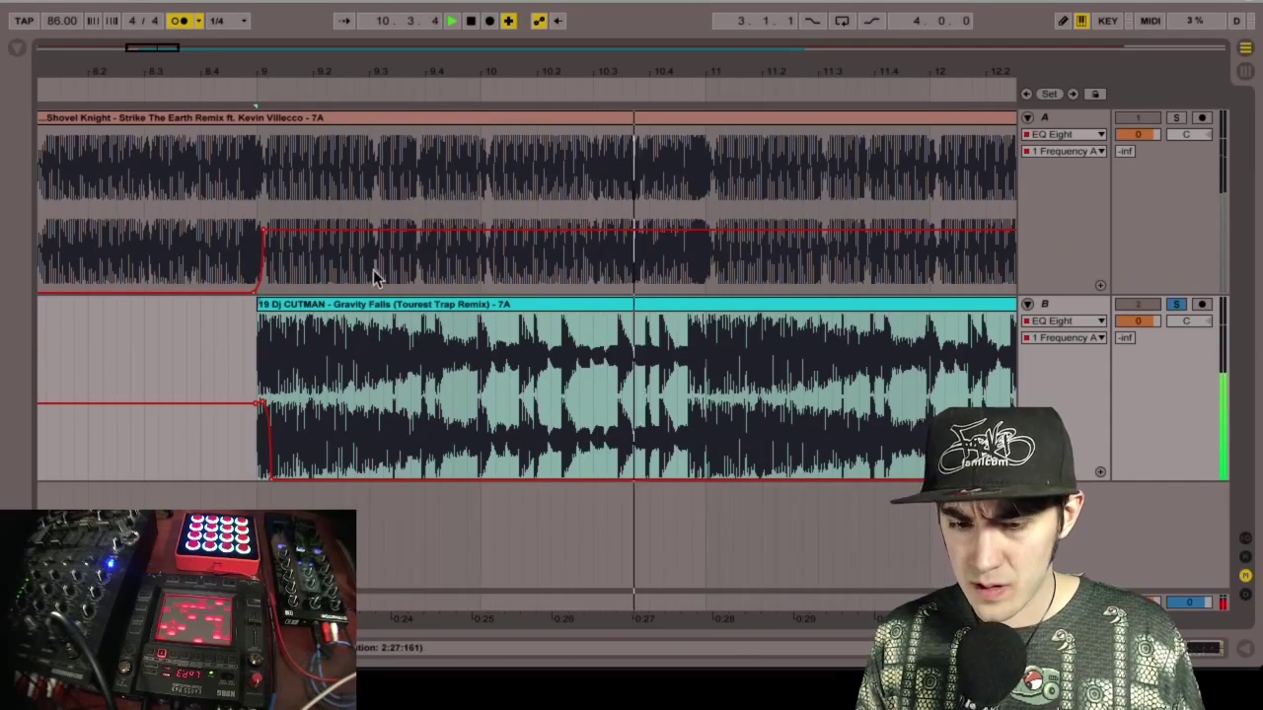
key(space)
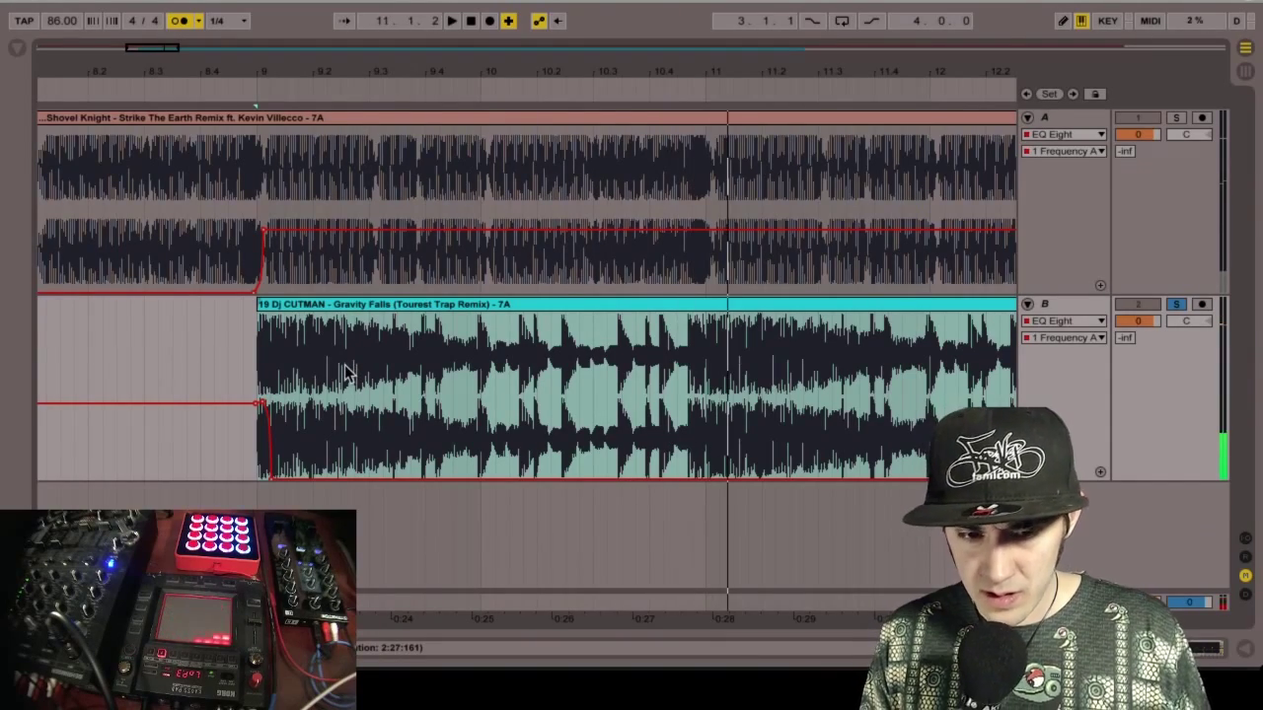
- Move the Gravity Falls clip's start marker to the beat's first transient just before bar 5, and check it against the metronome
double_click(345, 303)
mouse_move(664, 461)
mouse_down()
mouse_move(723, 488)
mouse_move(692, 478)
mouse_up()
key(space)
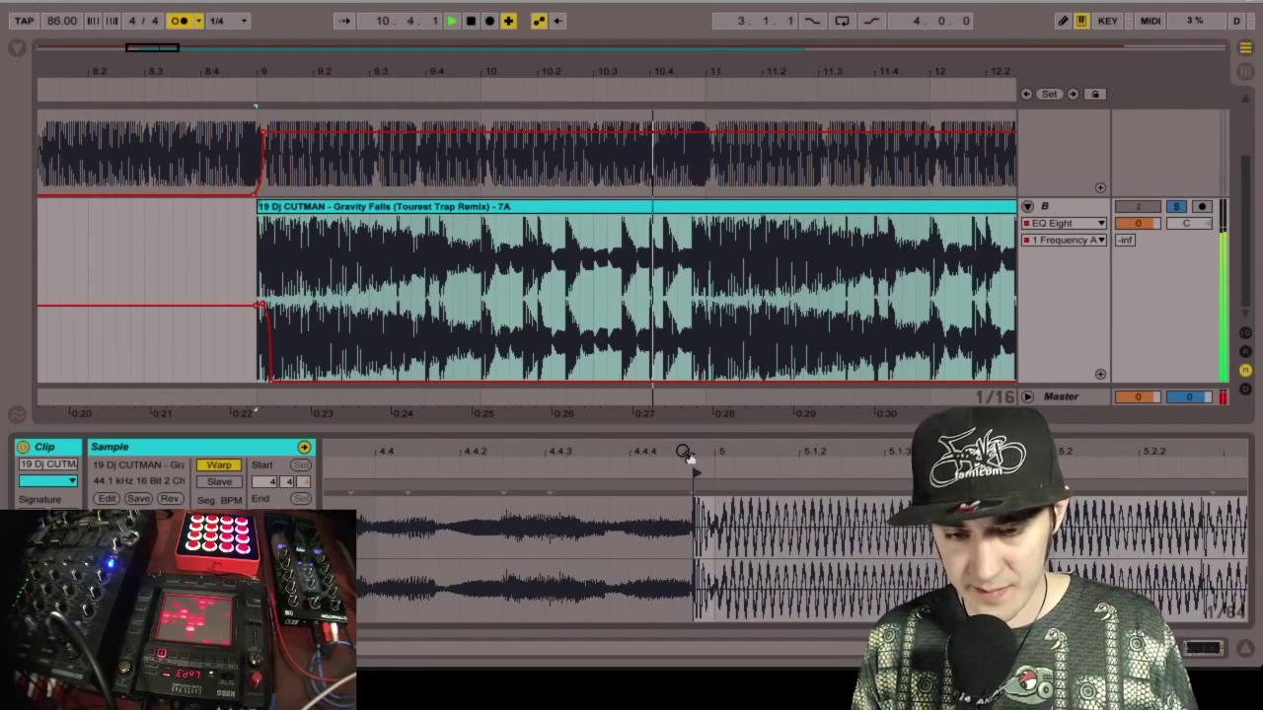
key(space)
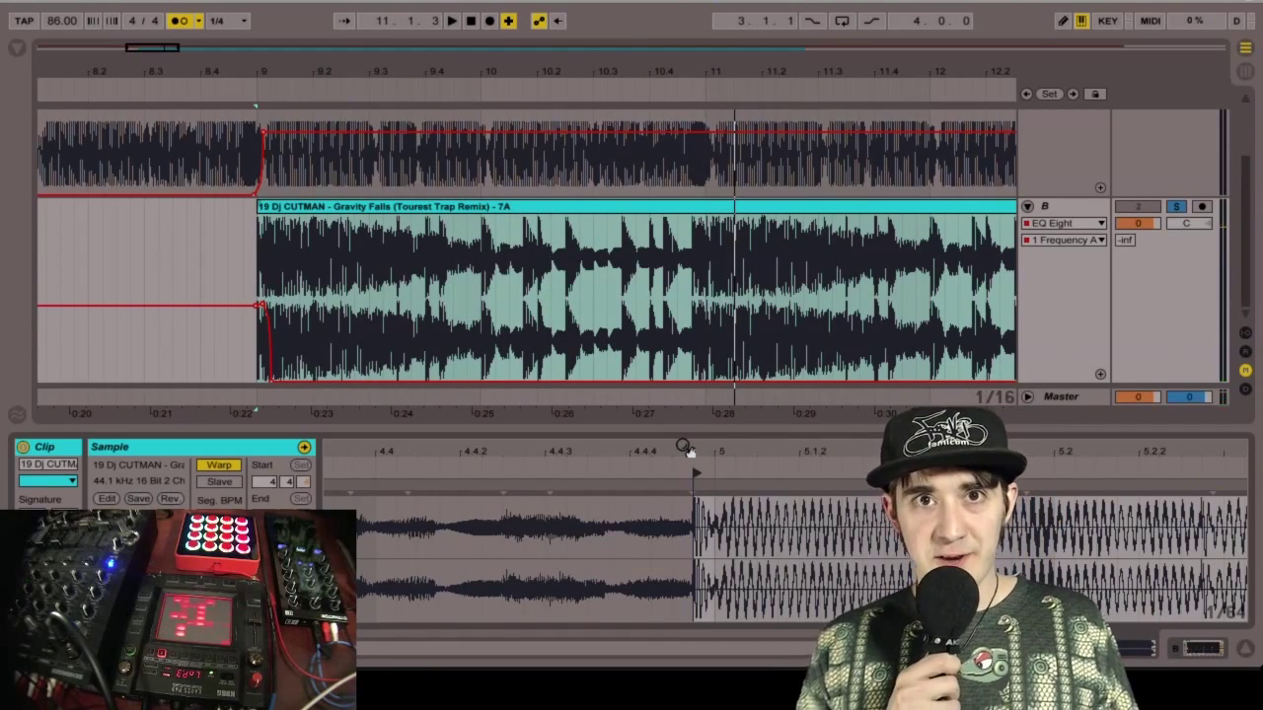
drag(707, 452, 708, 538)
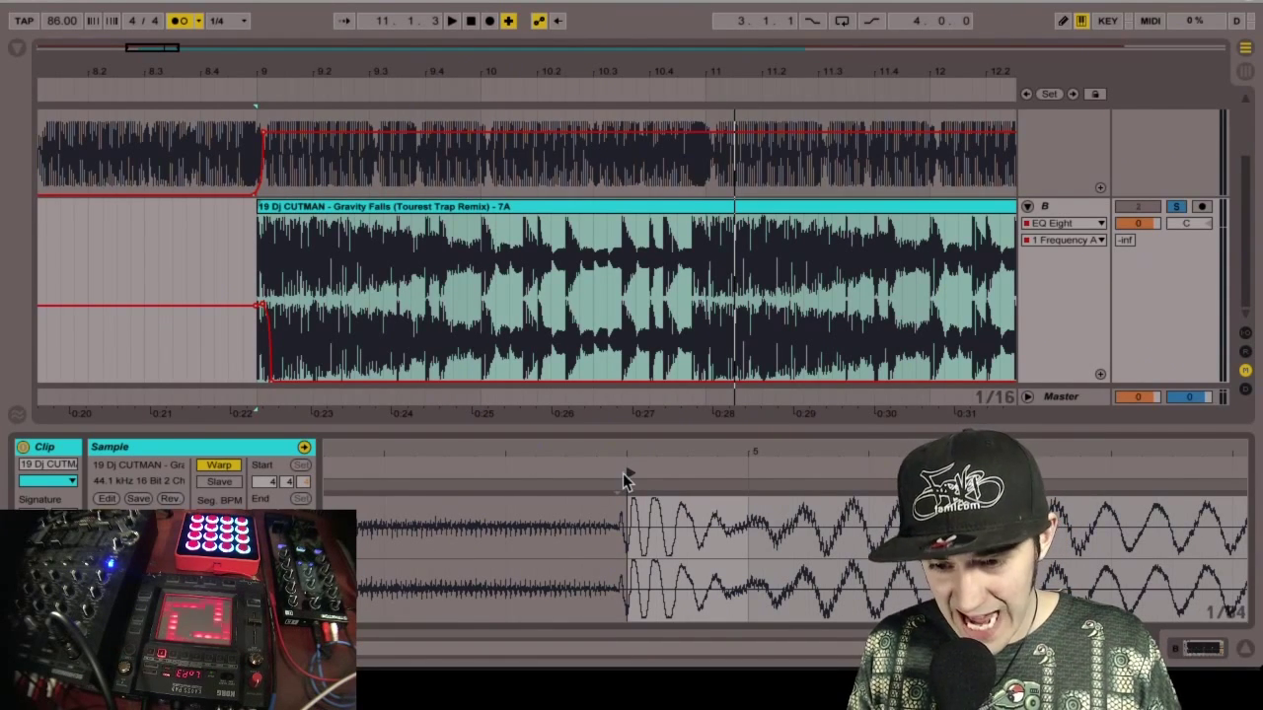
drag(659, 446, 658, 435)
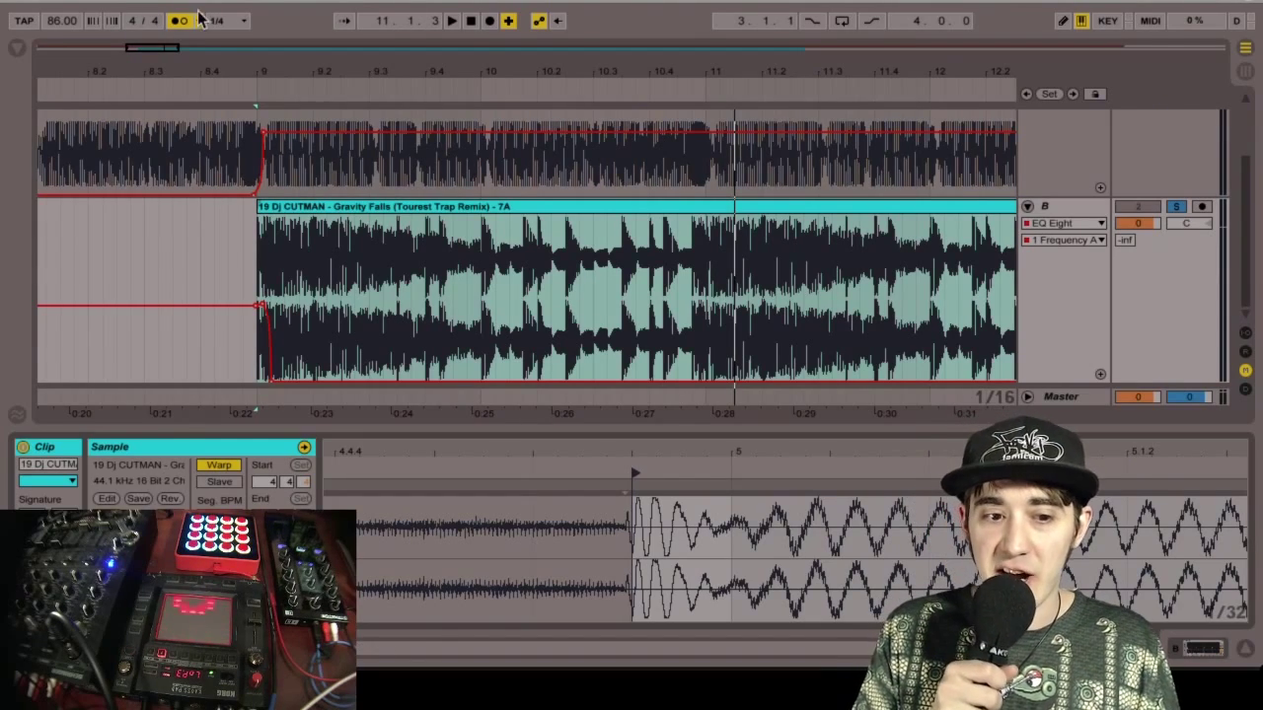
- Turn off the metronome and track B's solo, play both tracks from just before bar 9 through the transition, and stop playback
click(131, 166)
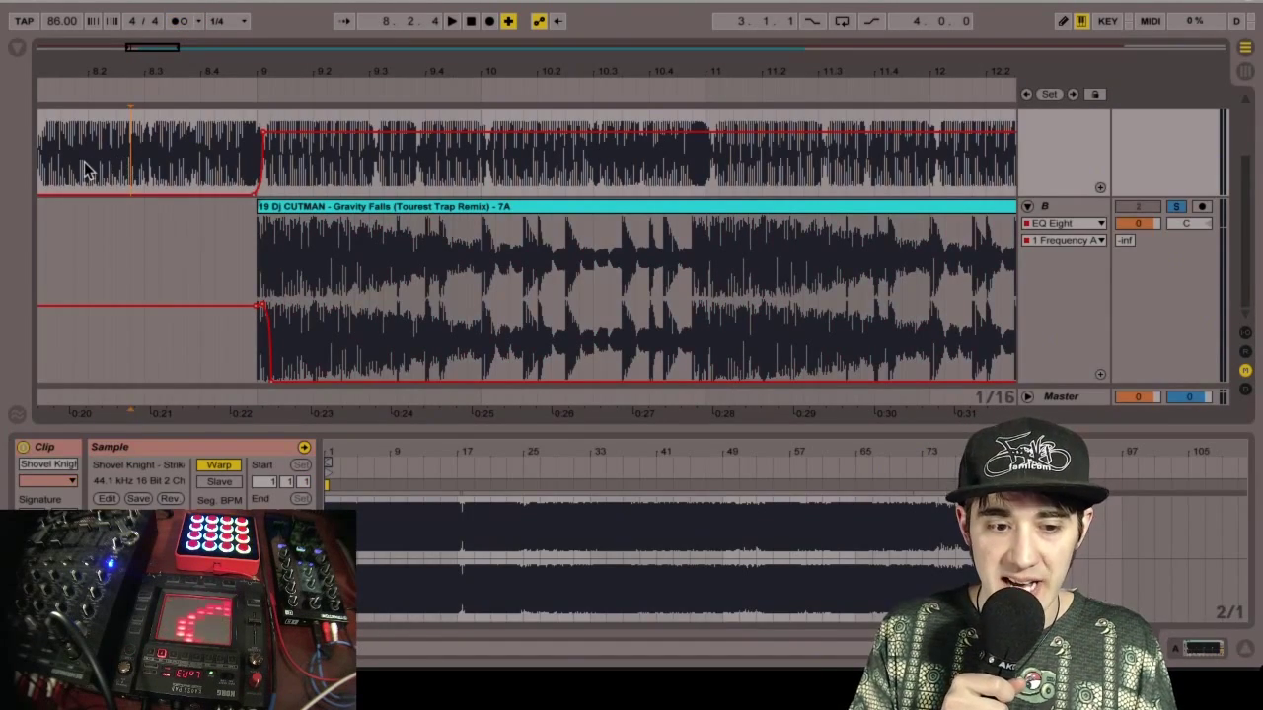
key(space)
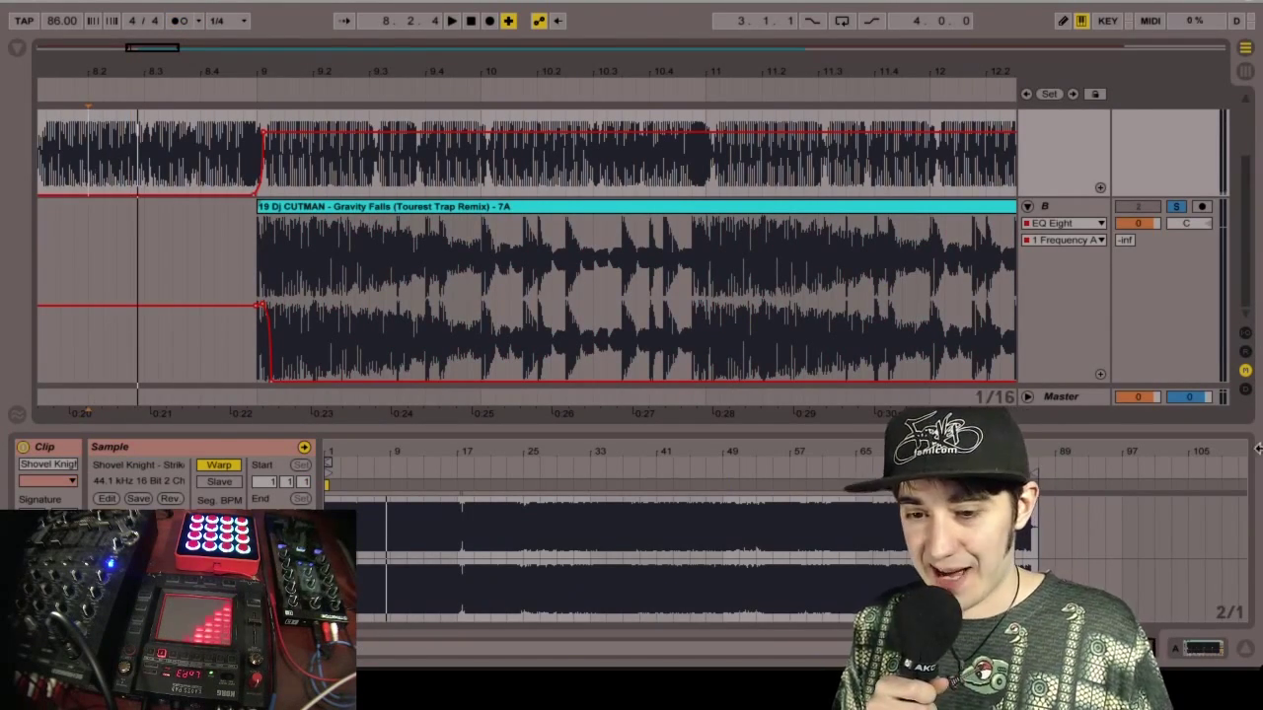
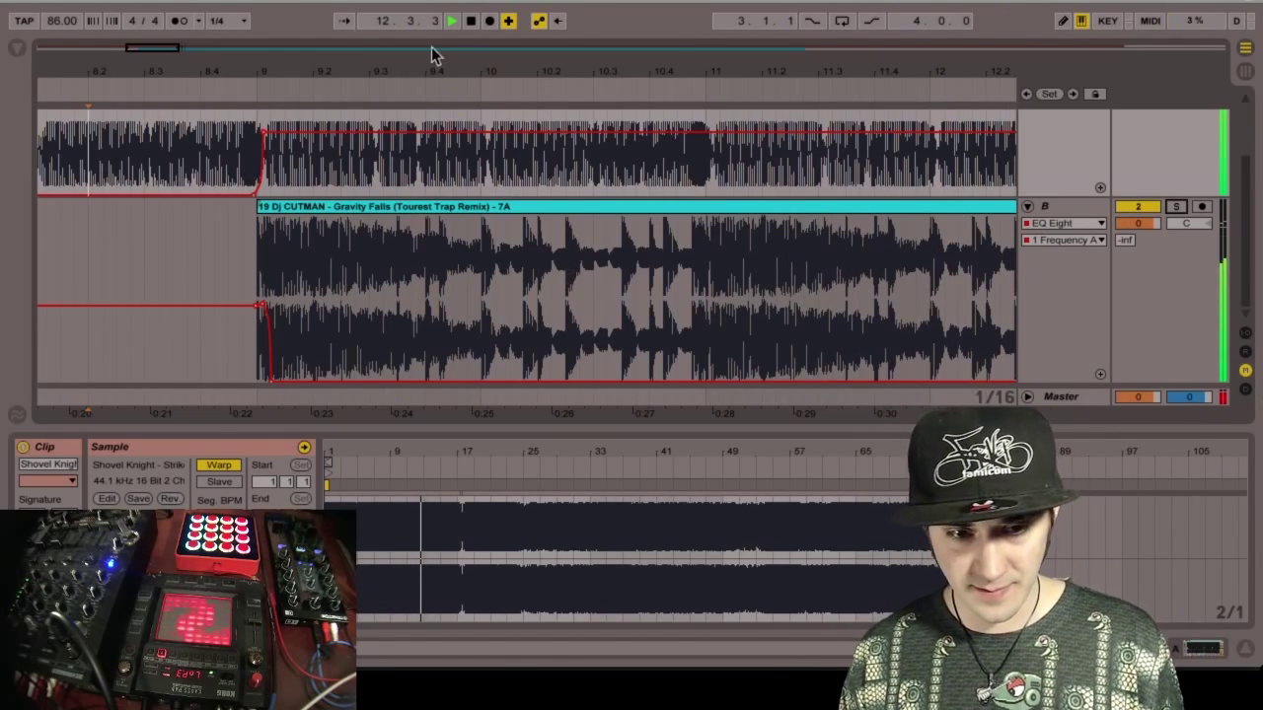
mouse_move(156, 50)
mouse_down()
mouse_move(165, 31)
mouse_move(170, 48)
mouse_up()
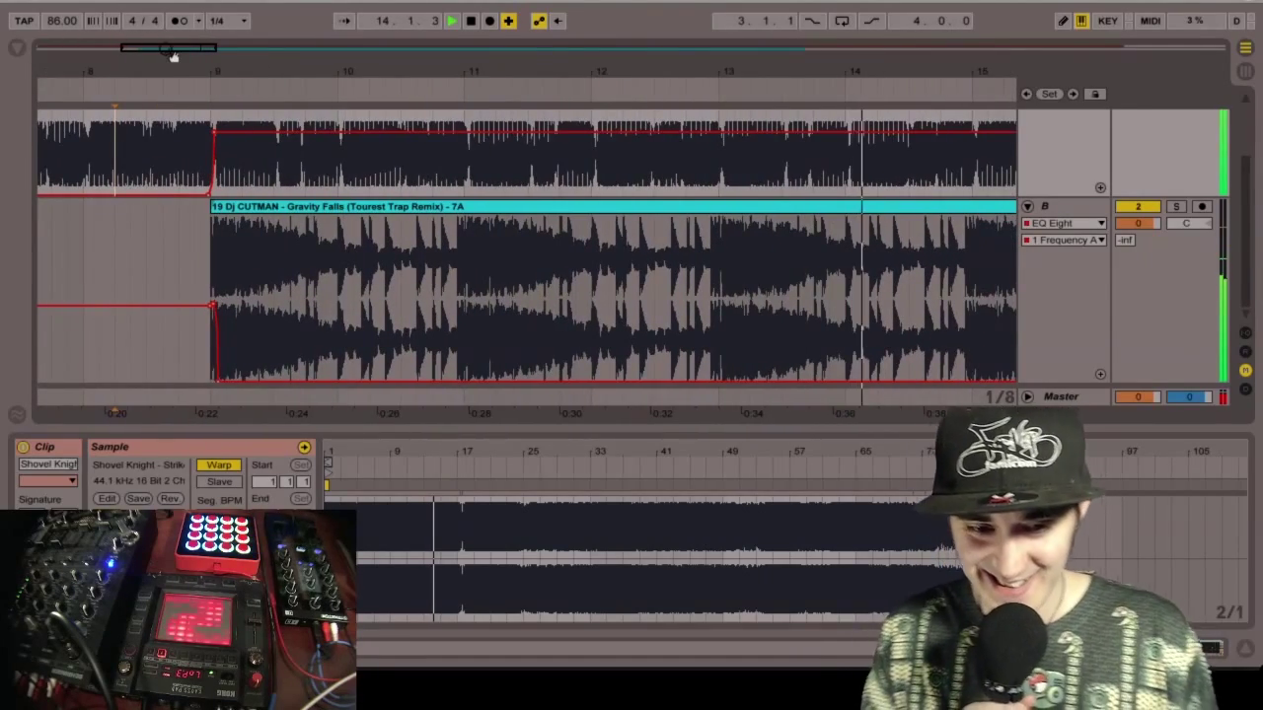
key(space)
- Mark the second half of bar 10 on track A, from 10.3 to bar 11, to examine it against track B
drag(422, 164, 415, 172)
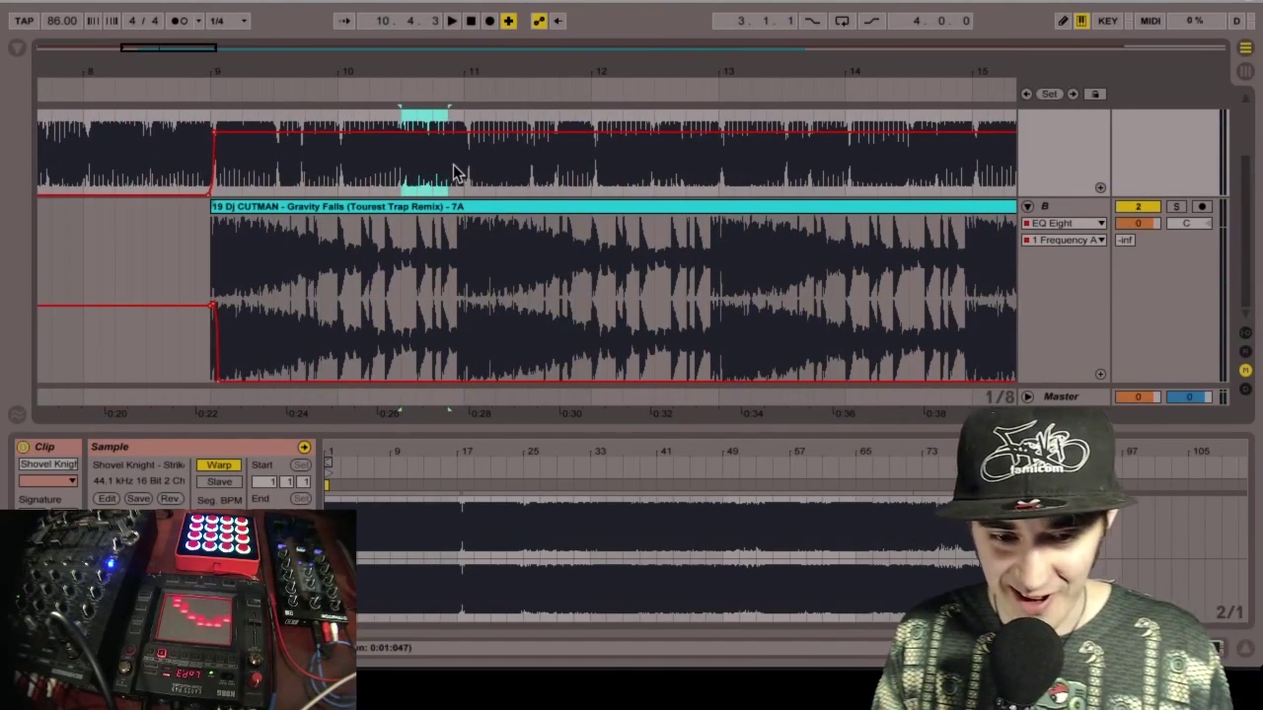
click(448, 166)
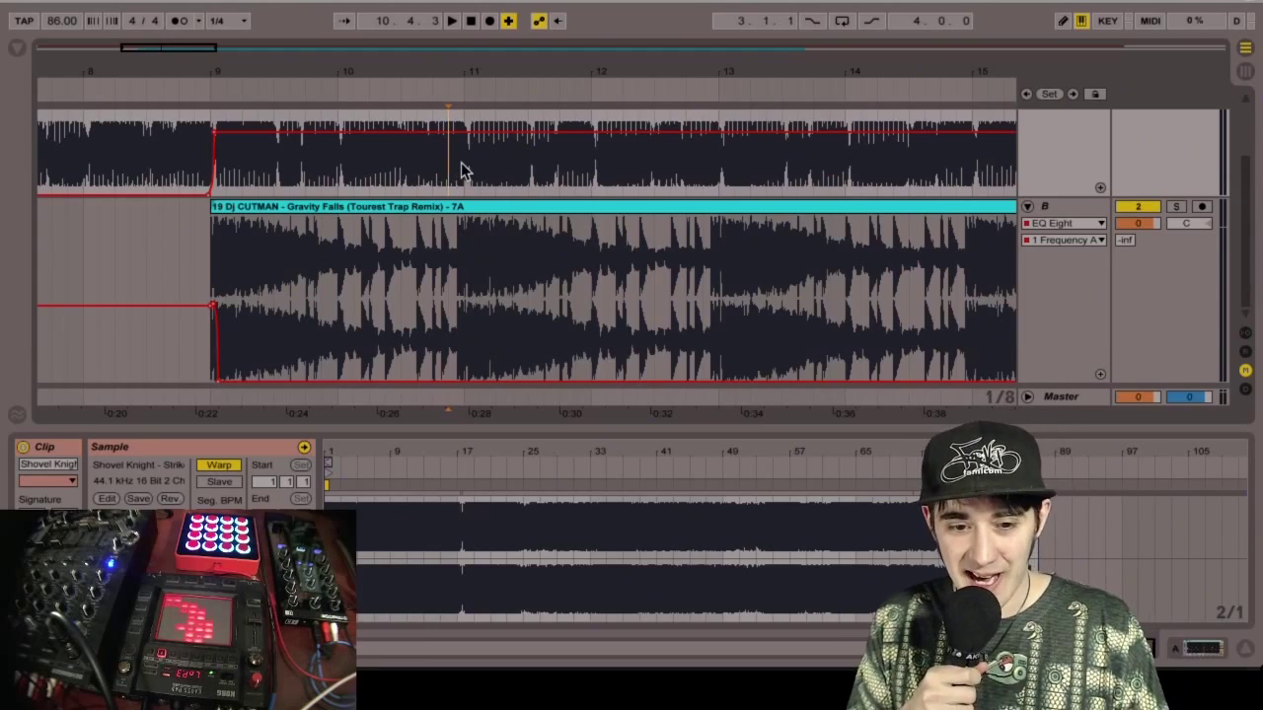
scroll(461, 162, up, 1)
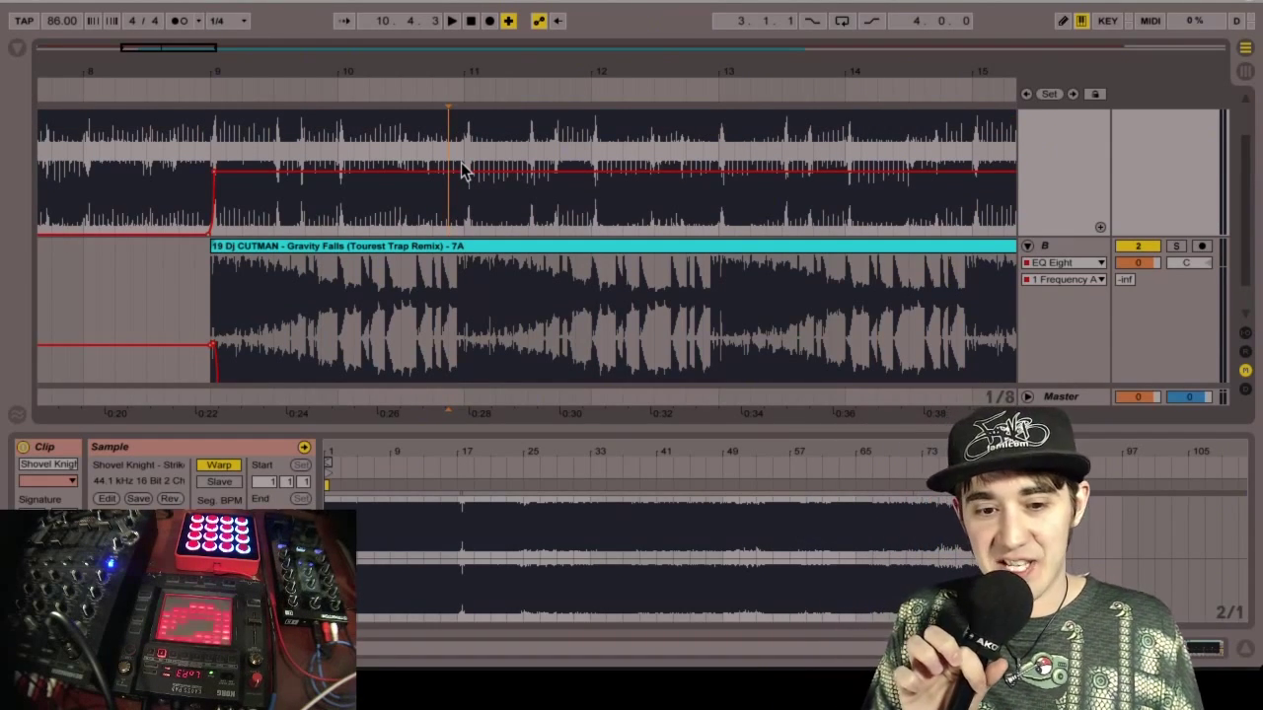
drag(398, 147, 463, 150)
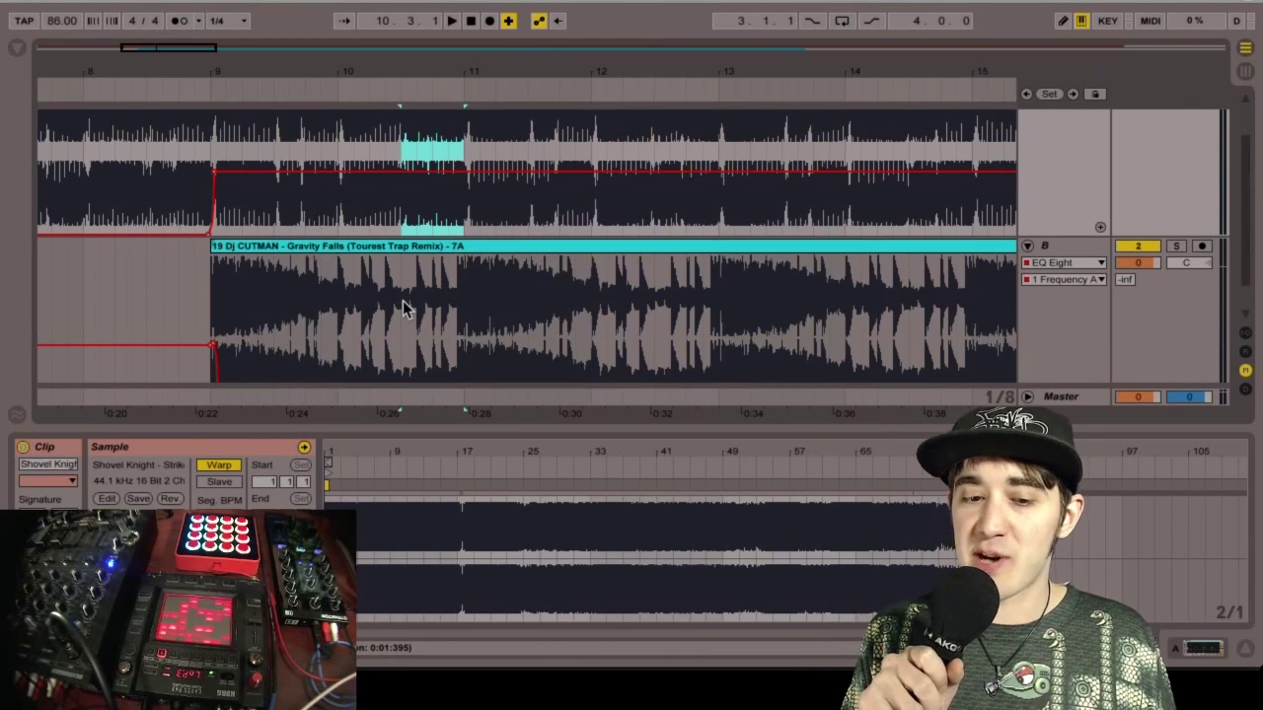
- Mark the phrase from bar 11 on track B, and audition the Gravity Falls fill in the second half of bar 10
click(450, 312)
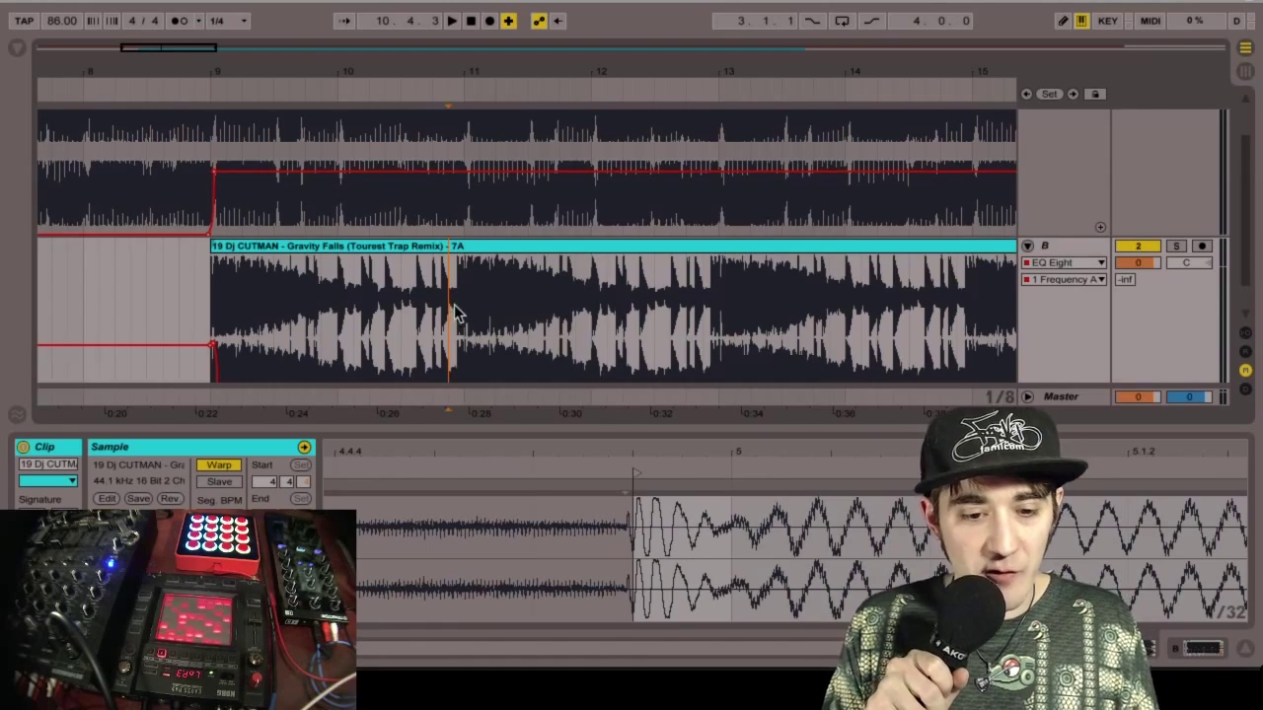
drag(463, 312, 578, 315)
click(416, 302)
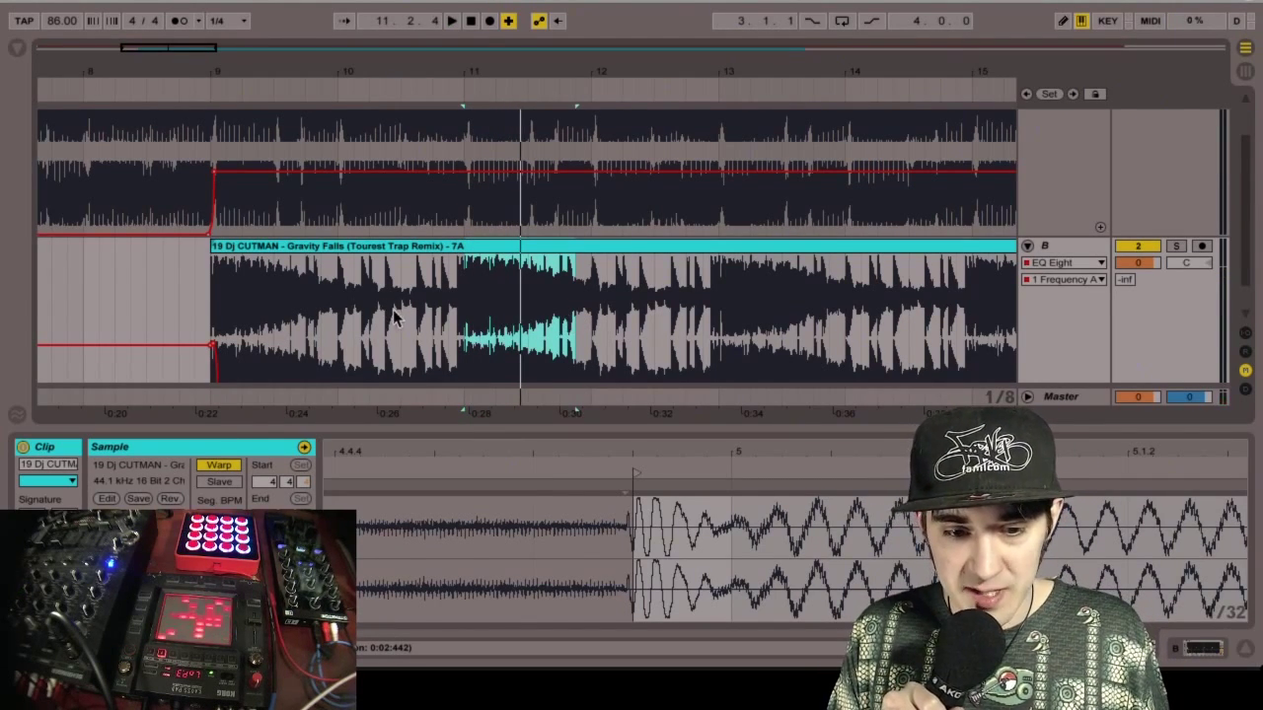
drag(392, 315, 456, 321)
key(space)
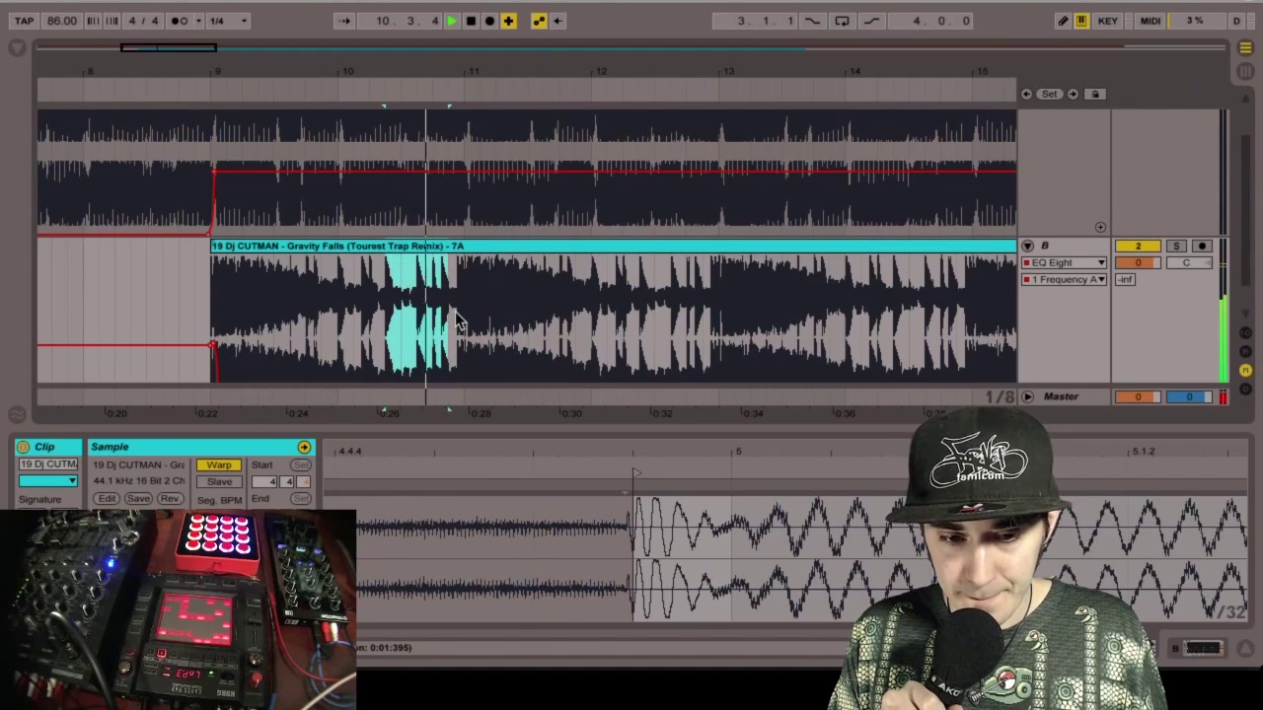
key(space)
- Audition track A from 10.3, and lower its EQ frequency automation to the minimum between 10.3 and bar 11
scroll(361, 204, up, 3)
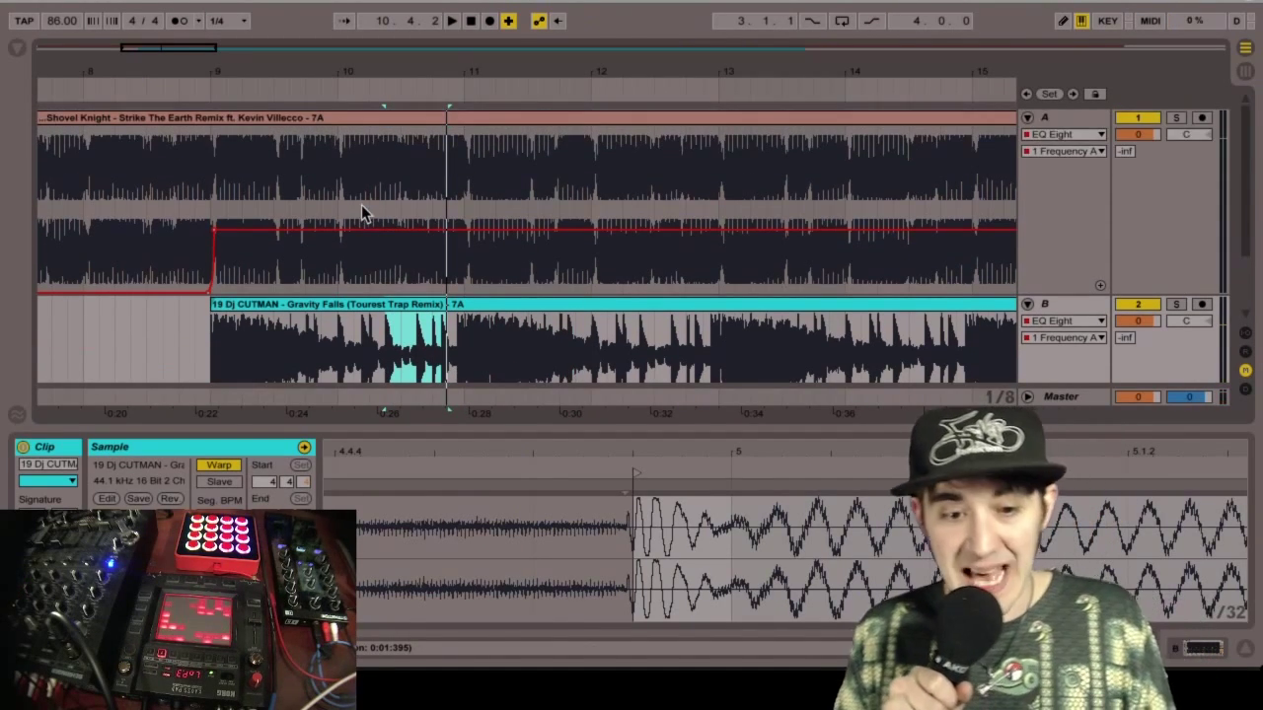
click(399, 181)
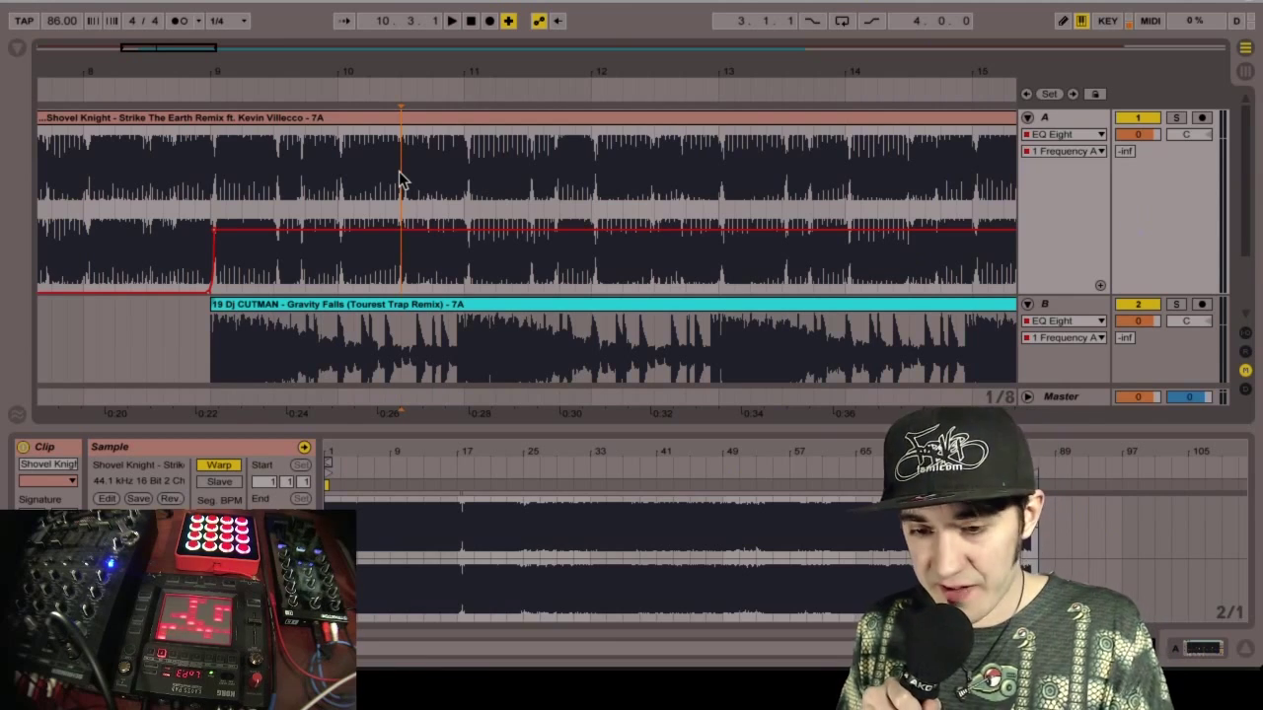
key(space)
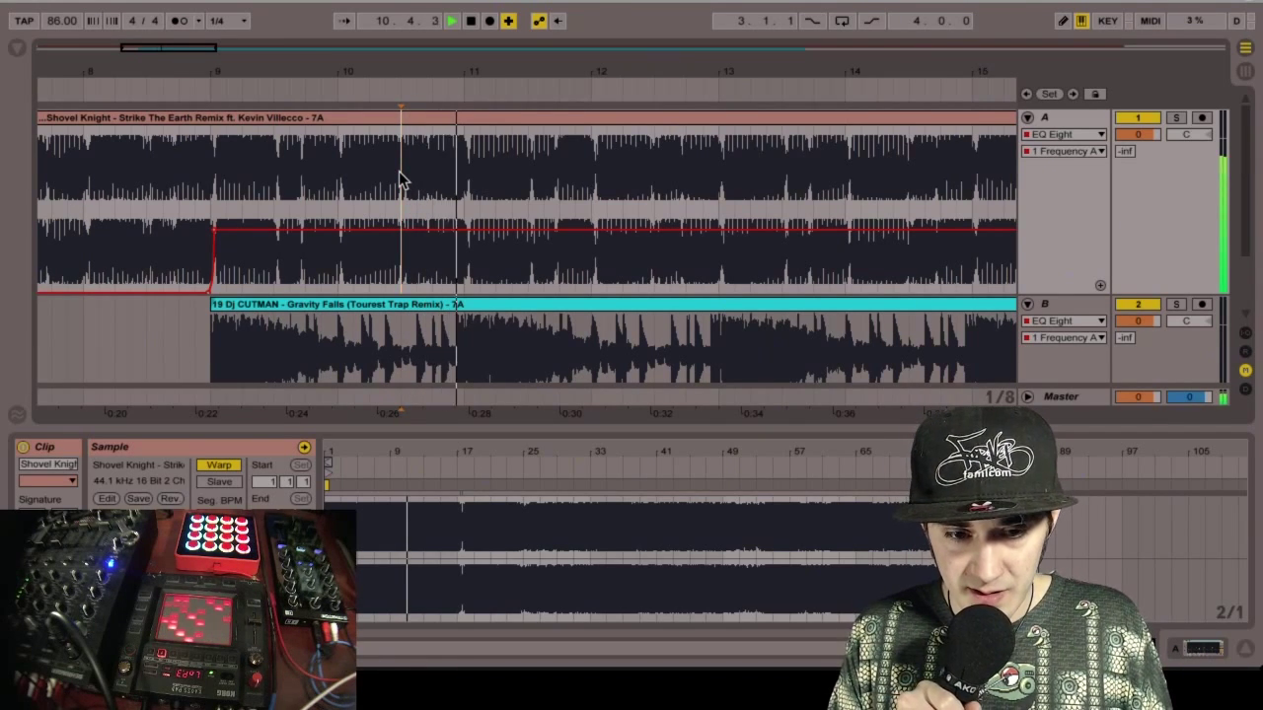
shift+click(465, 192)
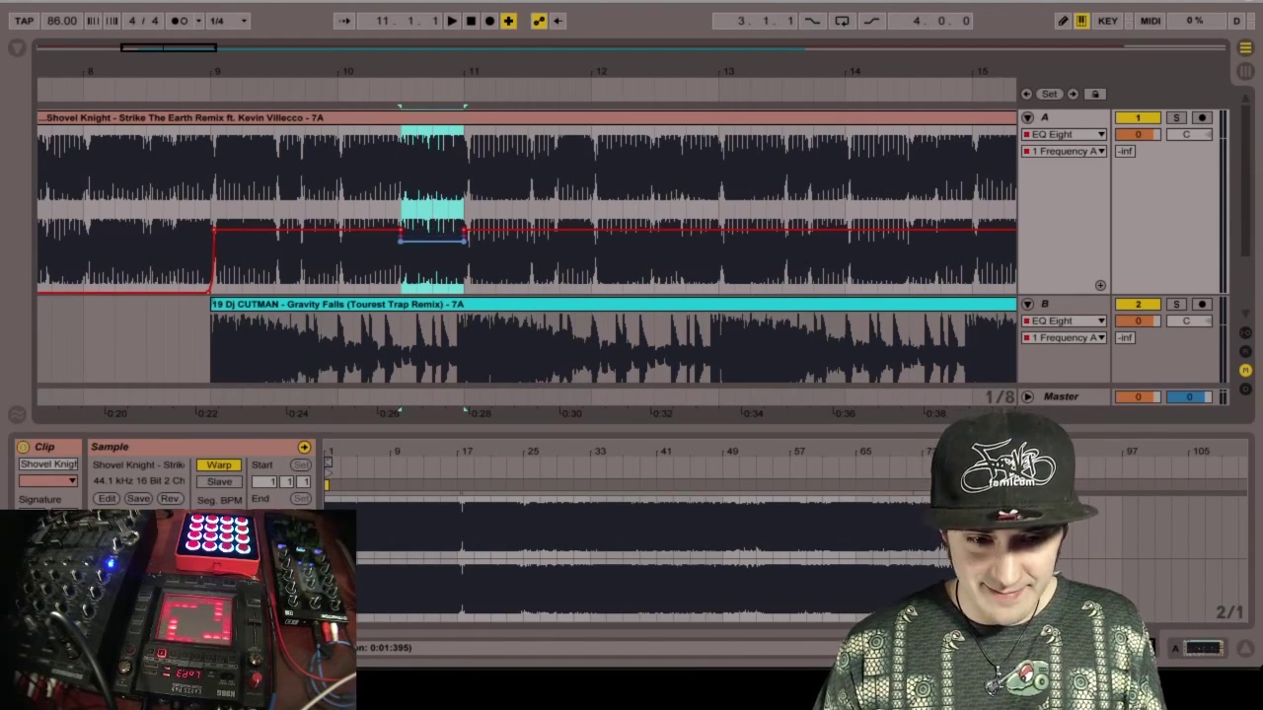
drag(432, 231, 432, 288)
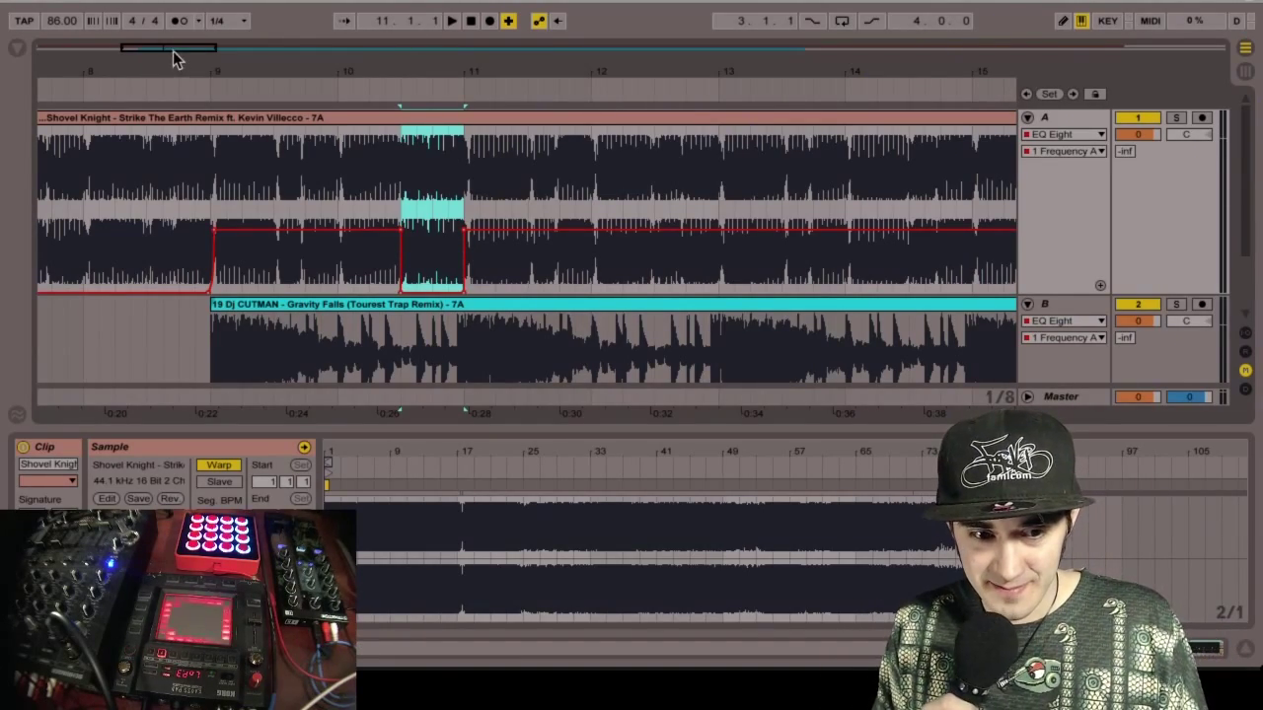
- Start the rise of track A's EQ automation at 10.4.4, and bend it into a curve that reaches the upper level at bar 11
drag(173, 59, 170, 61)
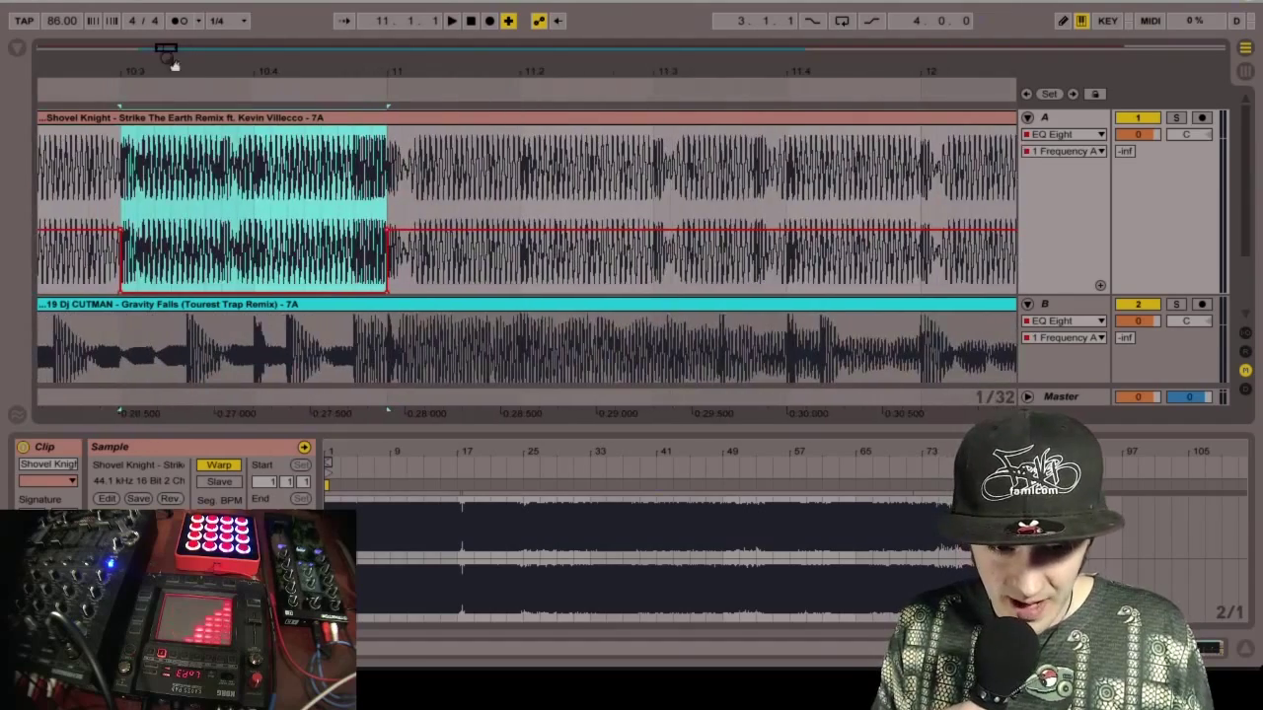
scroll(290, 261, down, 3)
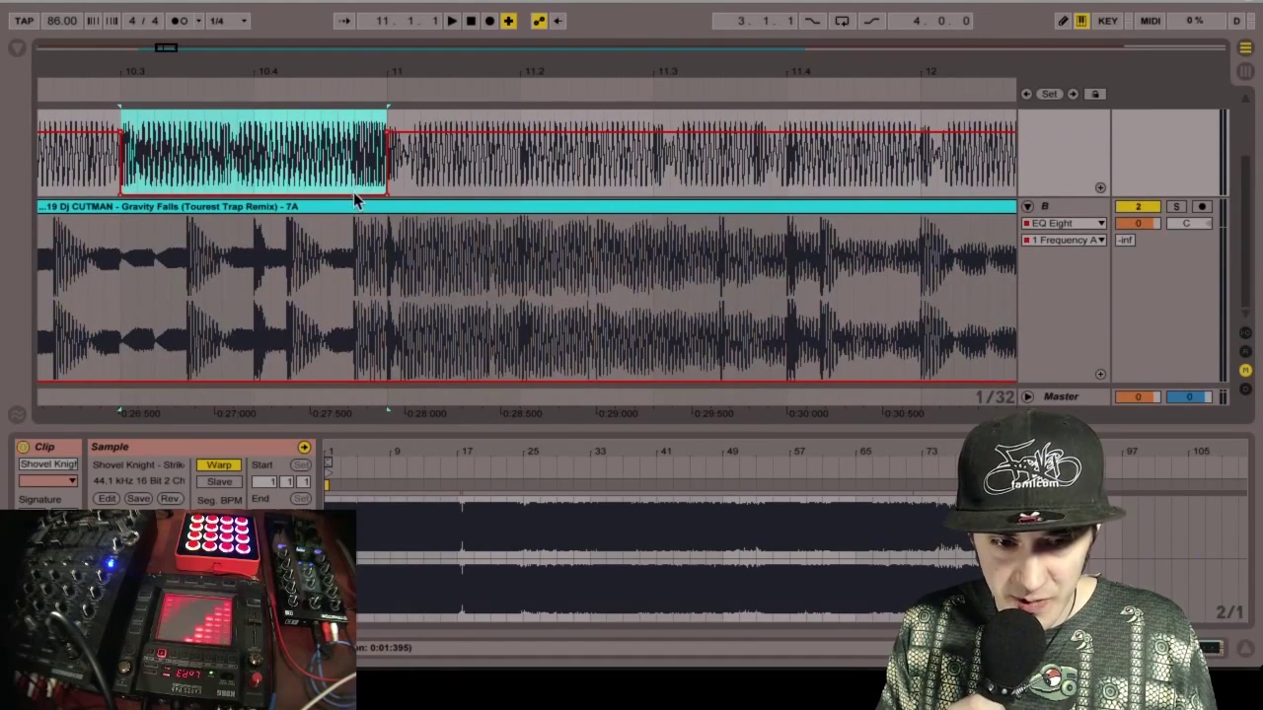
mouse_move(353, 191)
mouse_down()
mouse_move(398, 192)
mouse_move(375, 167)
mouse_up()
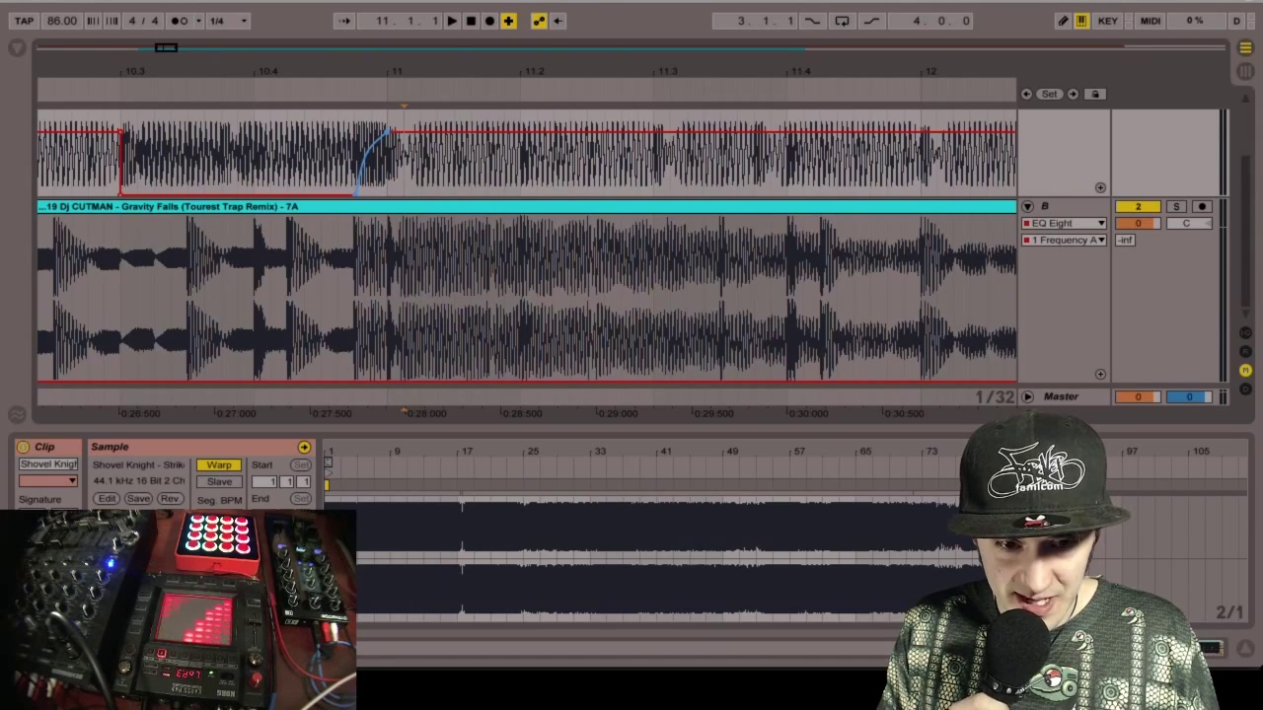
click(357, 195)
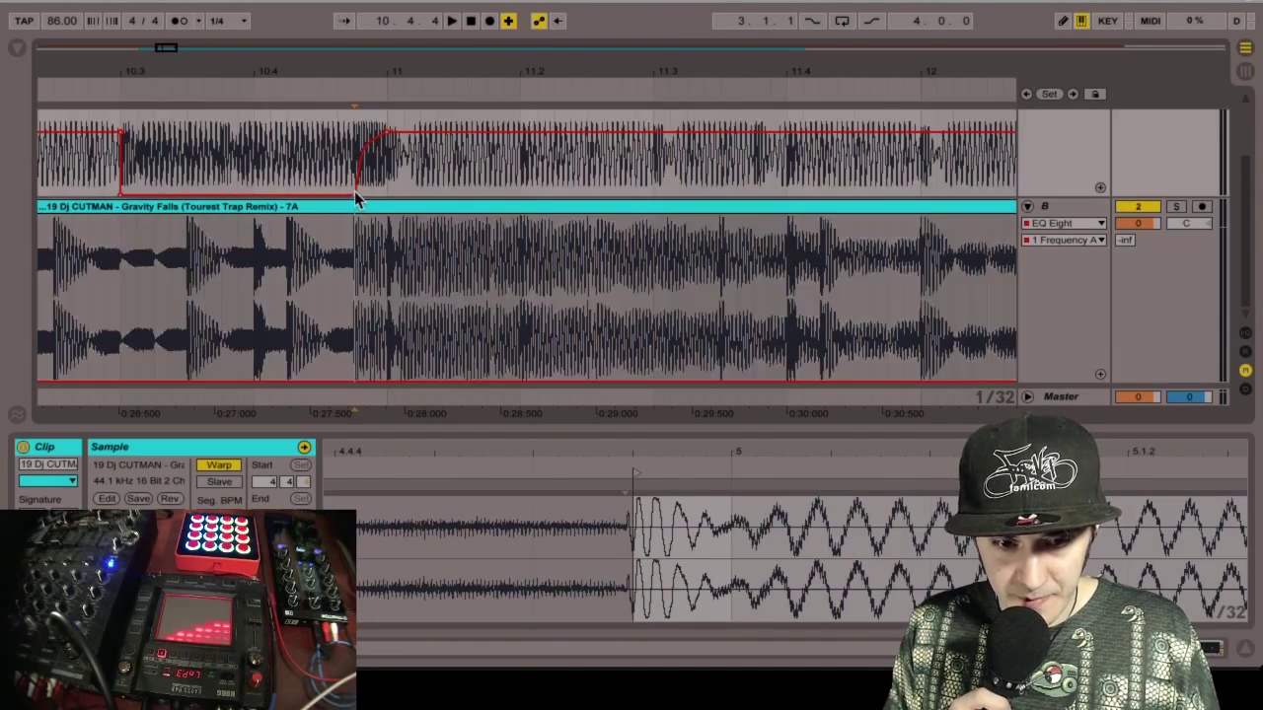
scroll(352, 194, up, 5)
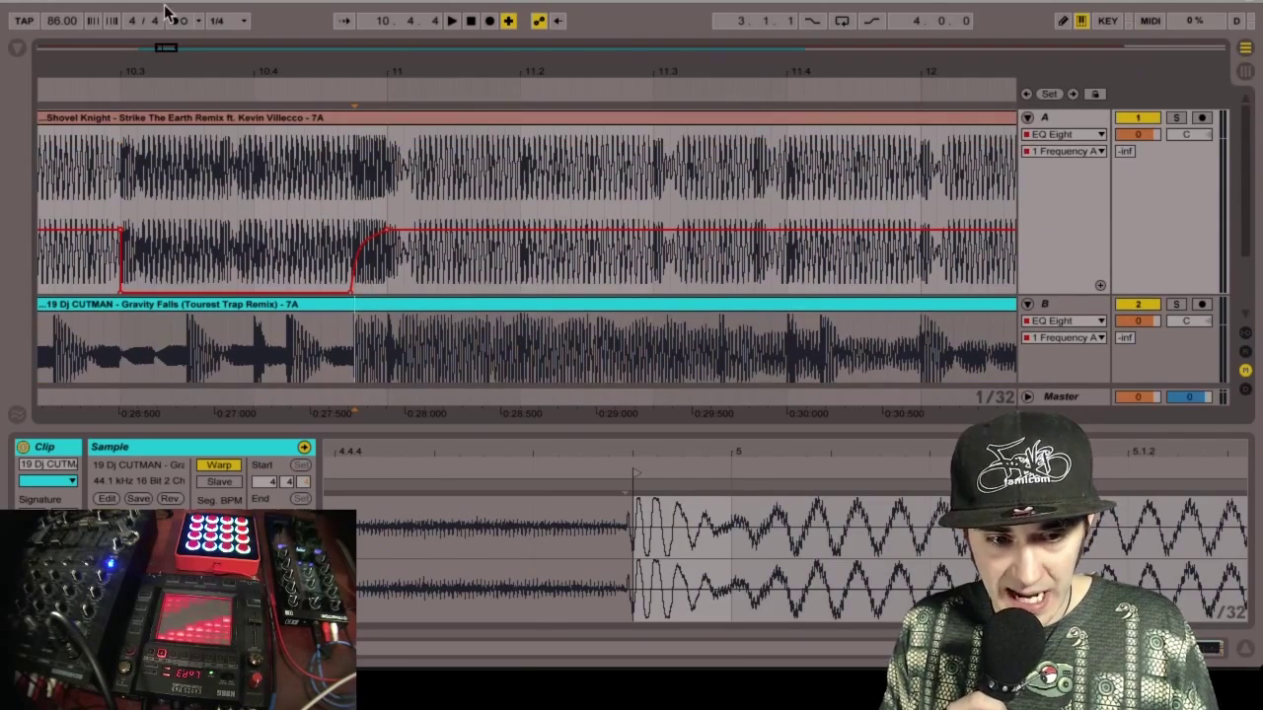
- Copy the EQ automation envelope on track A from 10.3 to bar 11
drag(171, 48, 171, 48)
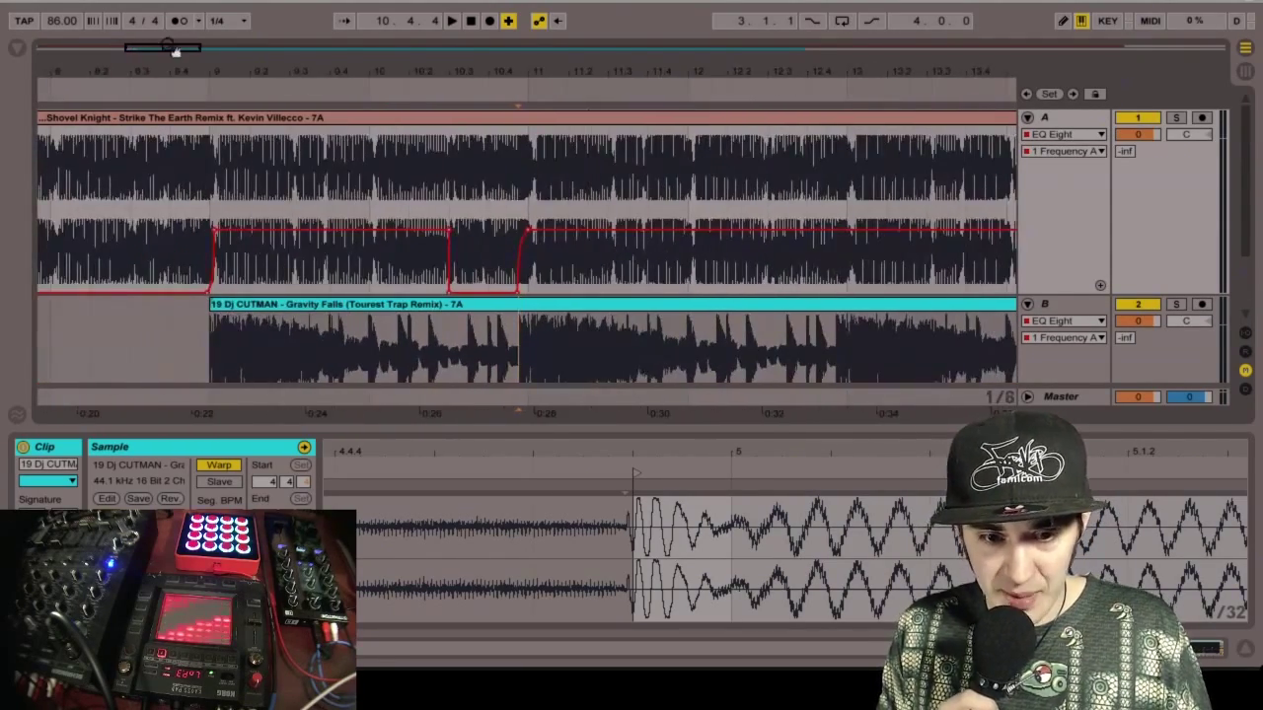
drag(520, 190, 448, 193)
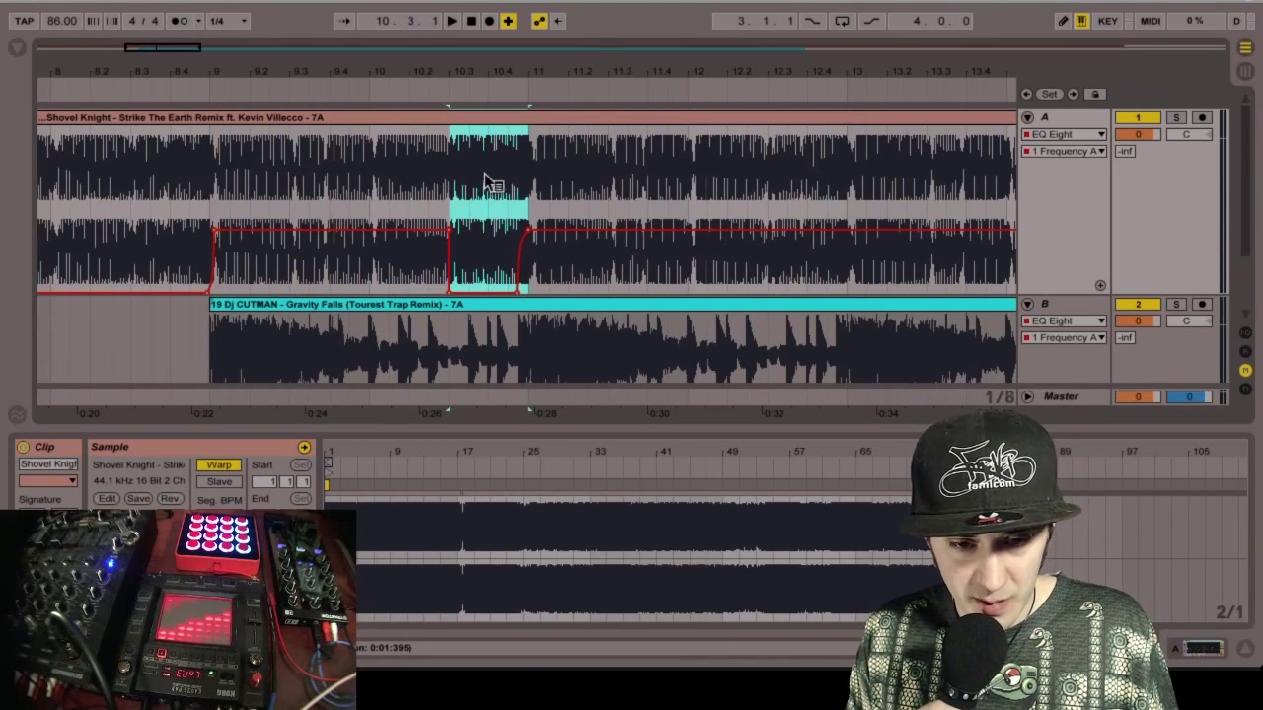
right_click(486, 178)
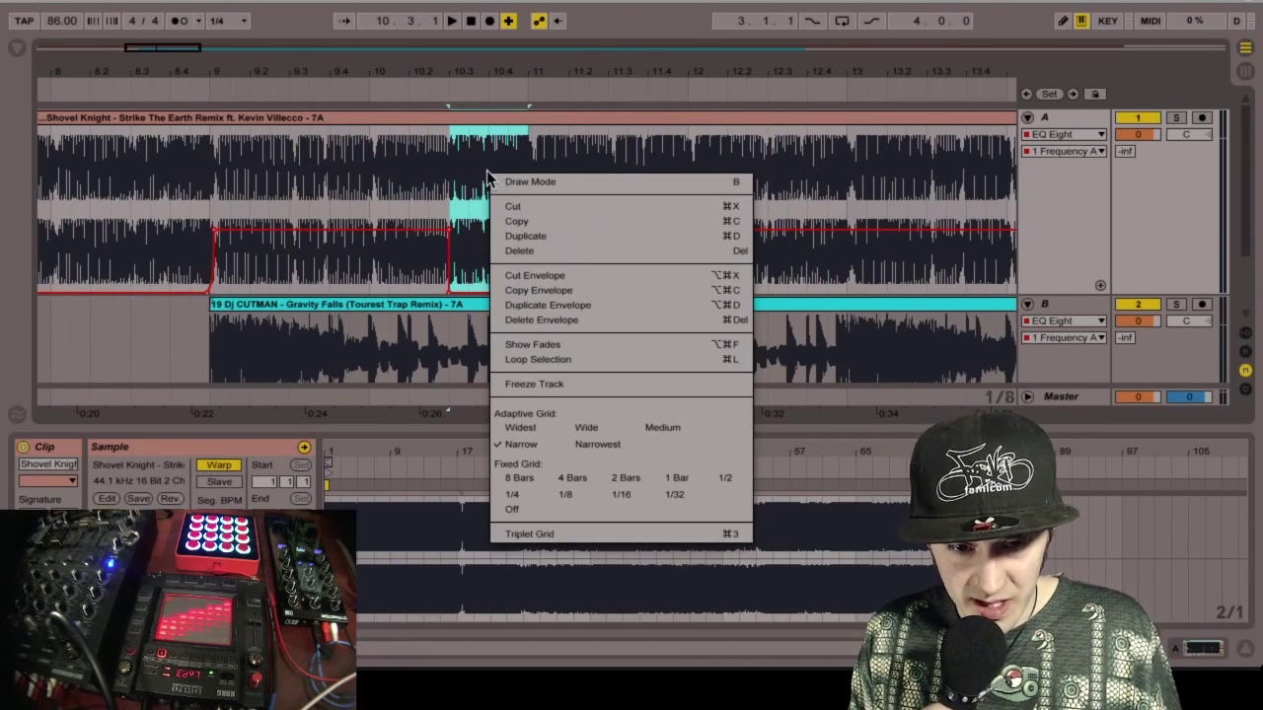
click(504, 291)
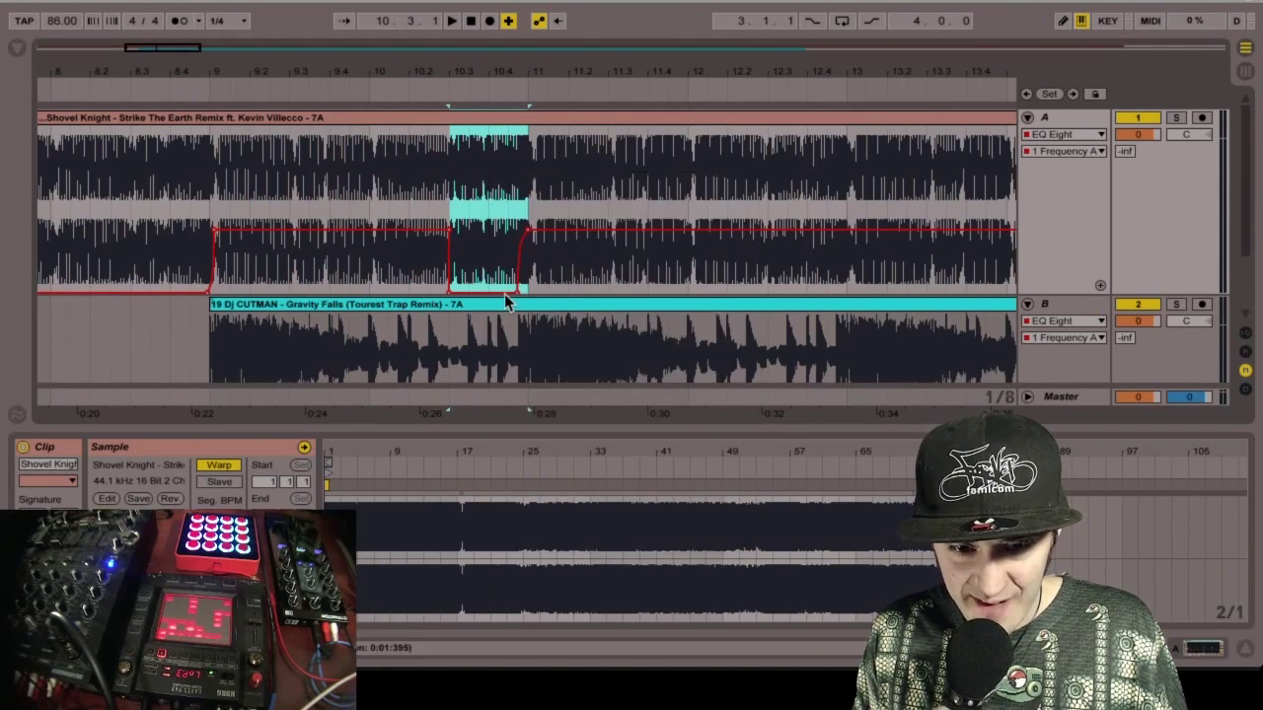
- Play the arrangement from 11.3, 12.3 and just before 10.3 to check where the automation dip should repeat
click(608, 173)
key(space)
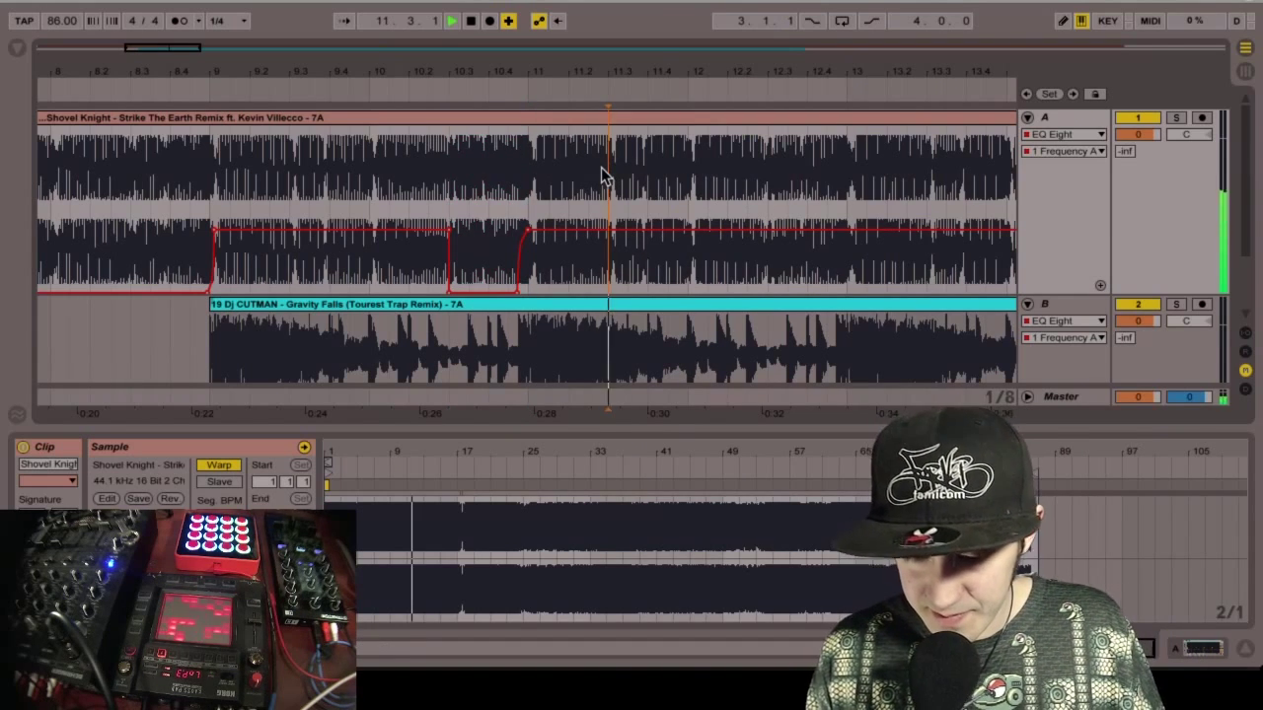
click(767, 180)
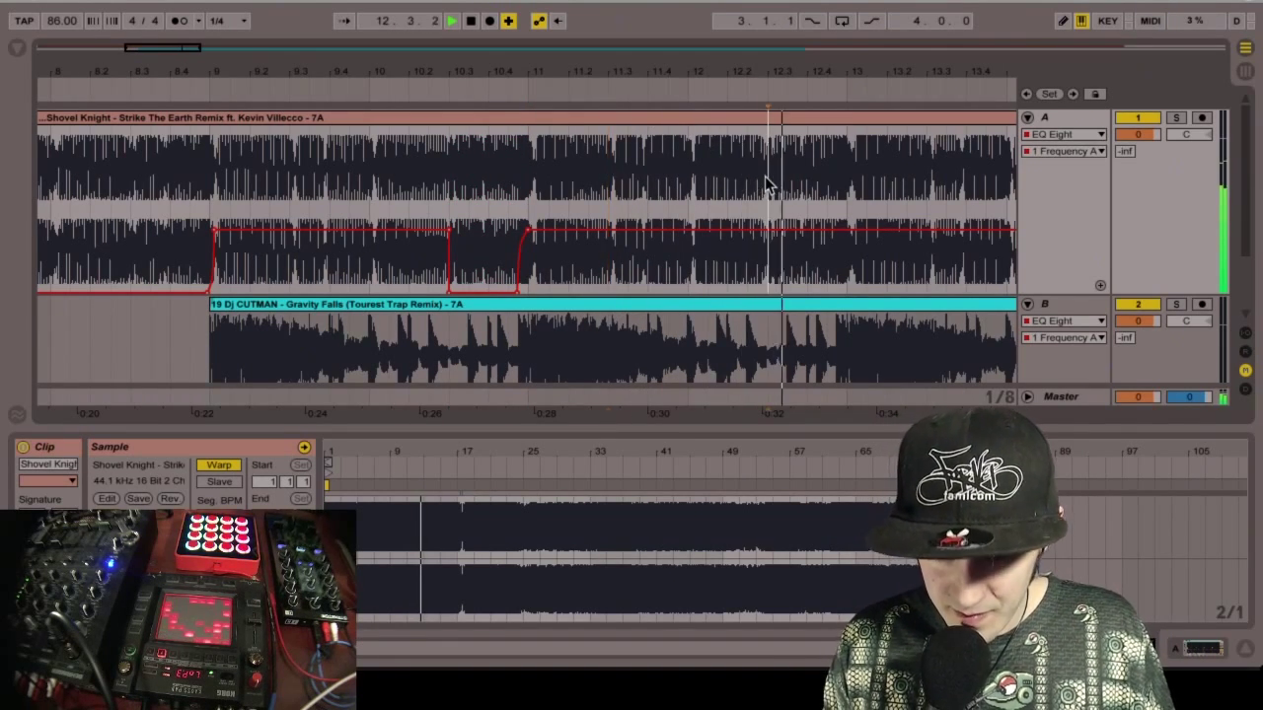
key(space)
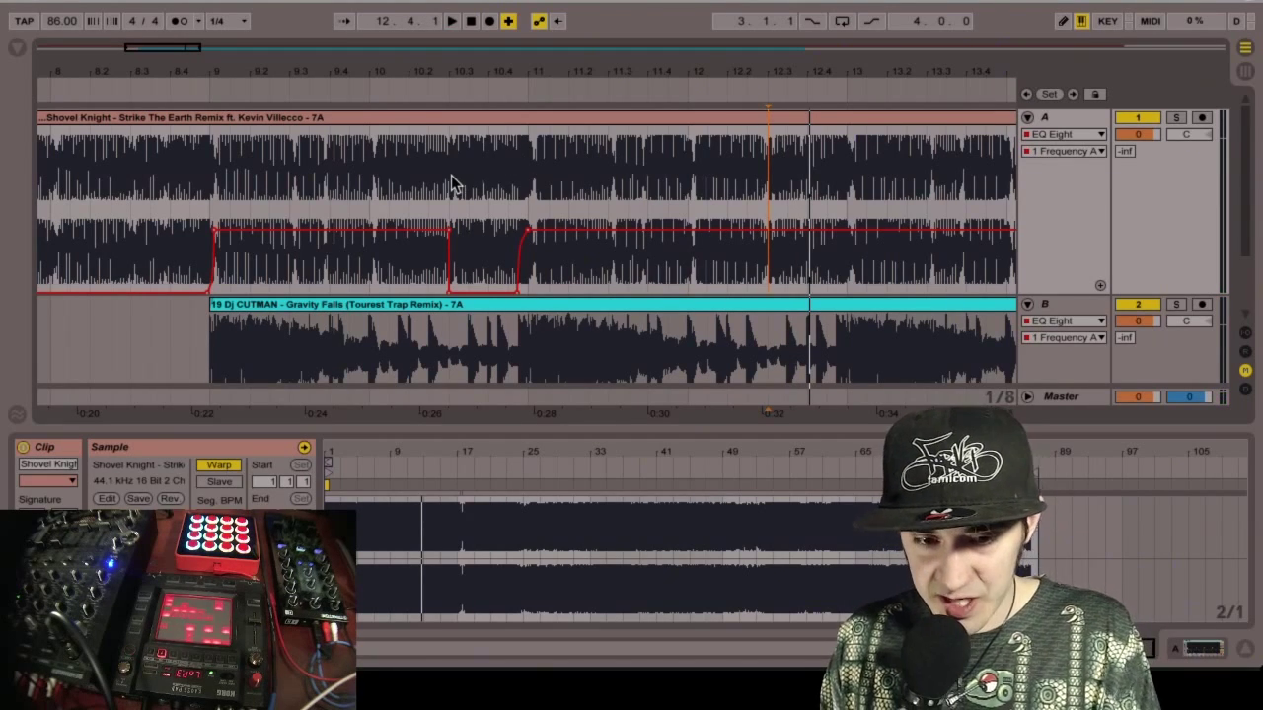
click(439, 187)
key(space)
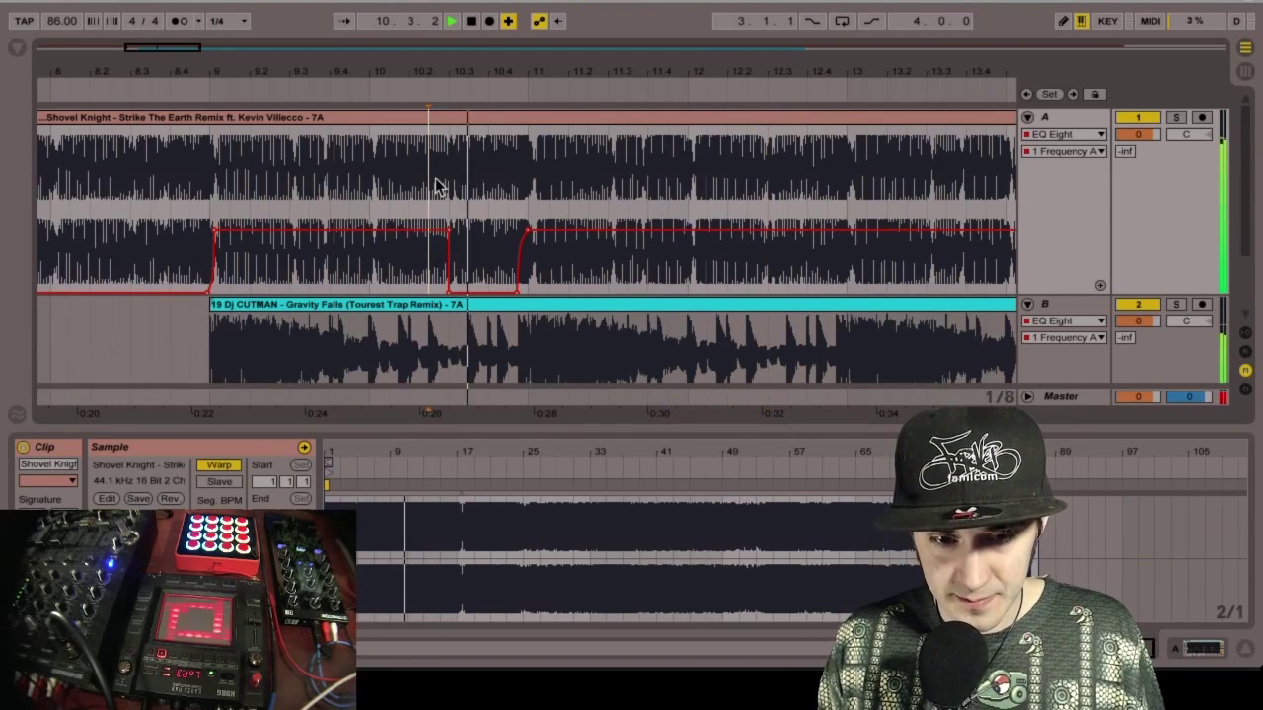
- Paste the copied envelope dip on track A at 12.3, 14.3 and 16.3 during playback
click(371, 184)
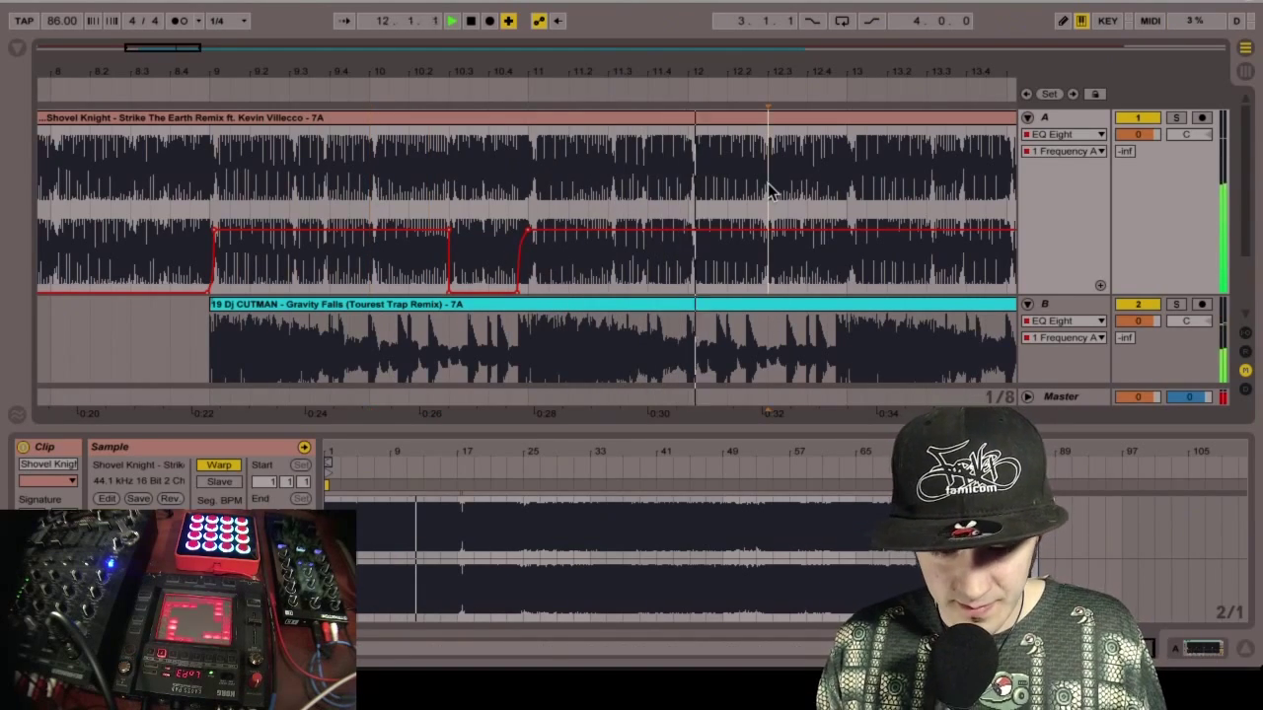
drag(767, 194, 847, 193)
drag(807, 229, 806, 288)
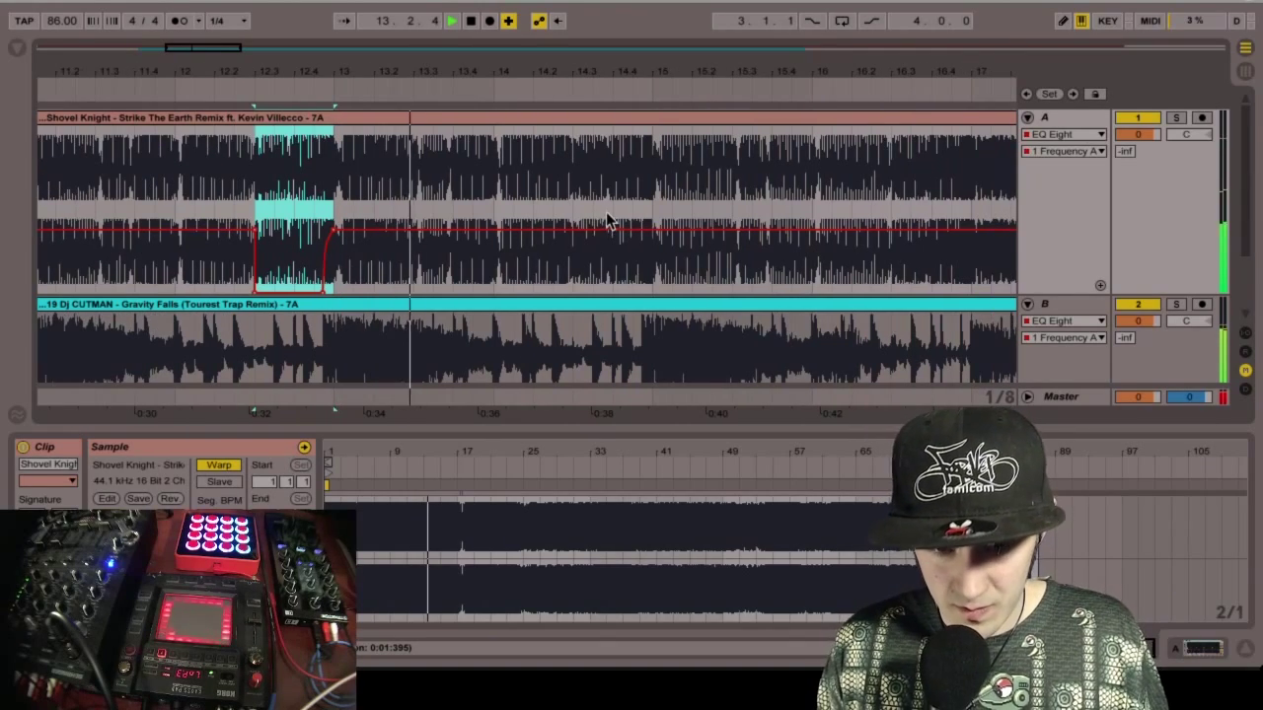
click(570, 188)
key(ctrl+v)
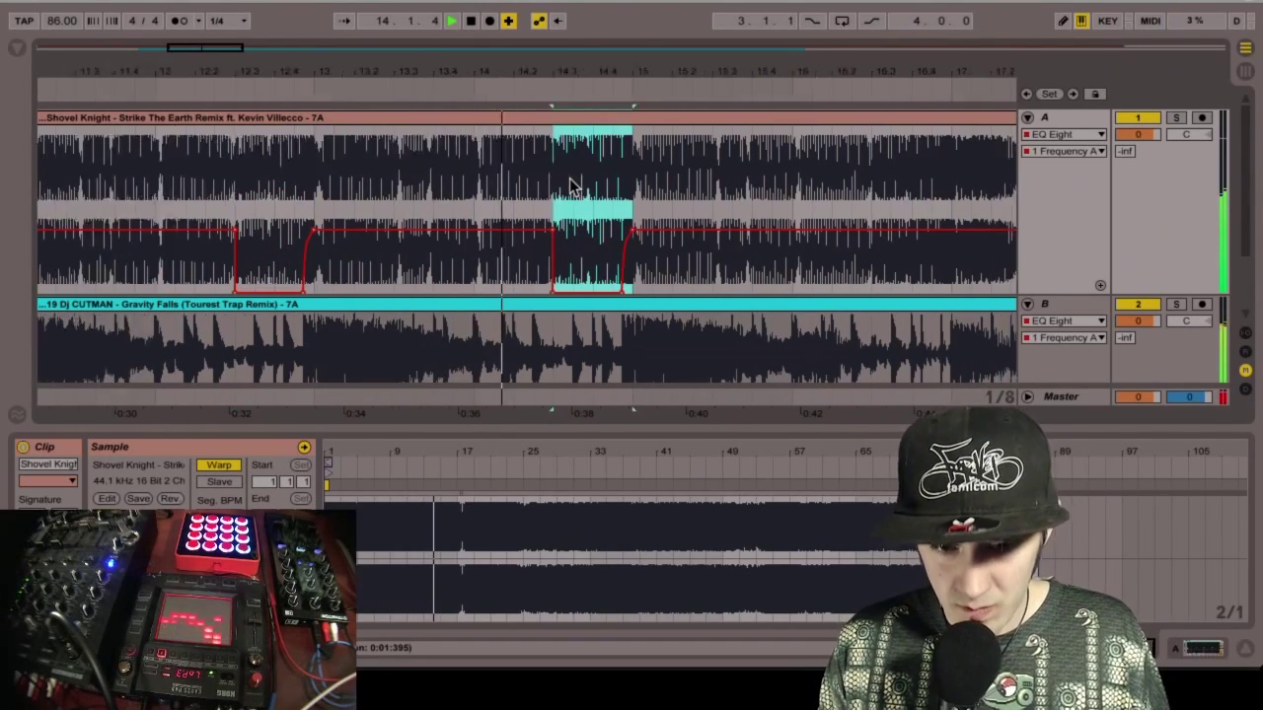
click(695, 188)
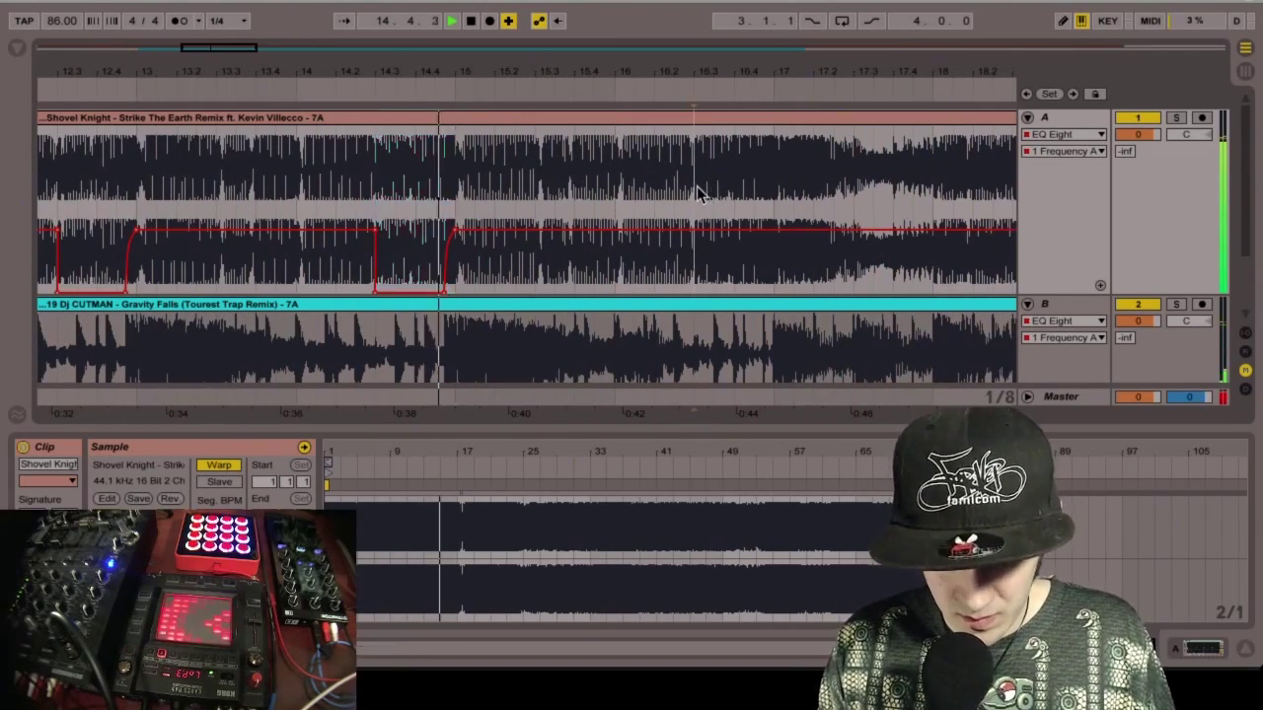
key(ctrl+v)
- Raise track B's EQ automation to the upper level from 10.3 to bar 11, inside track A's dip
scroll(707, 183, left, 7)
scroll(707, 183, down, 2)
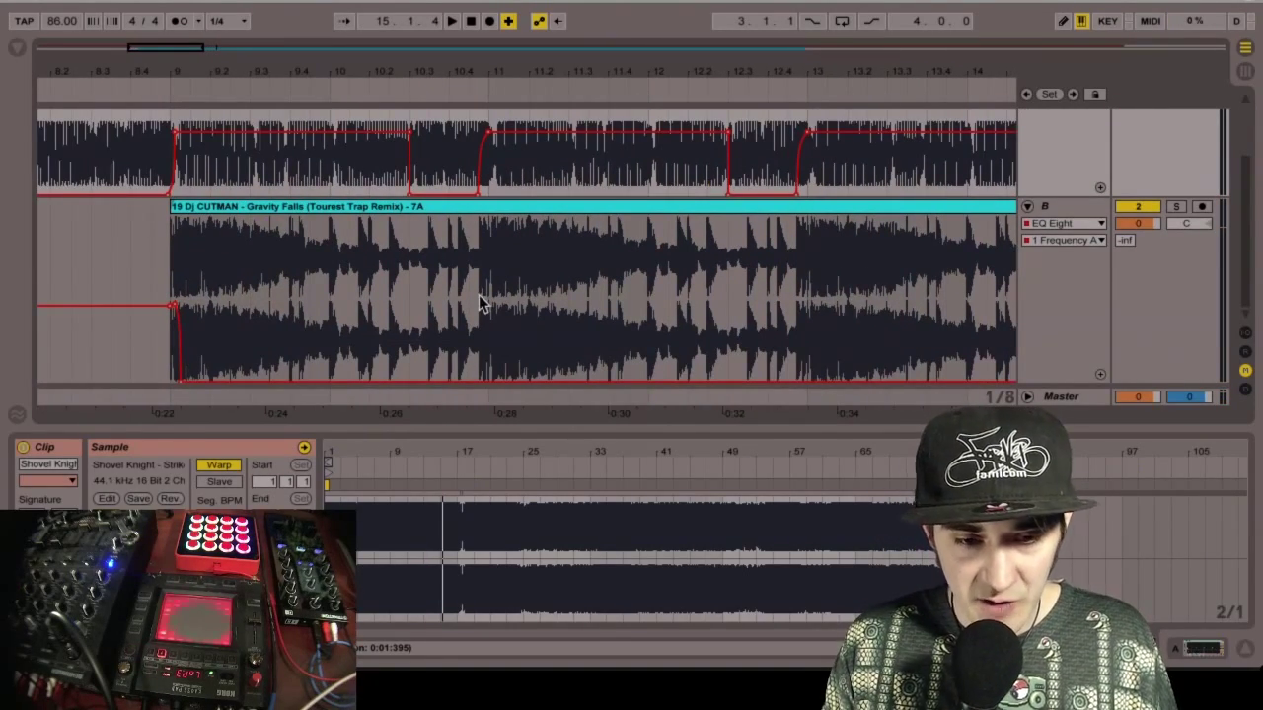
drag(411, 279, 484, 286)
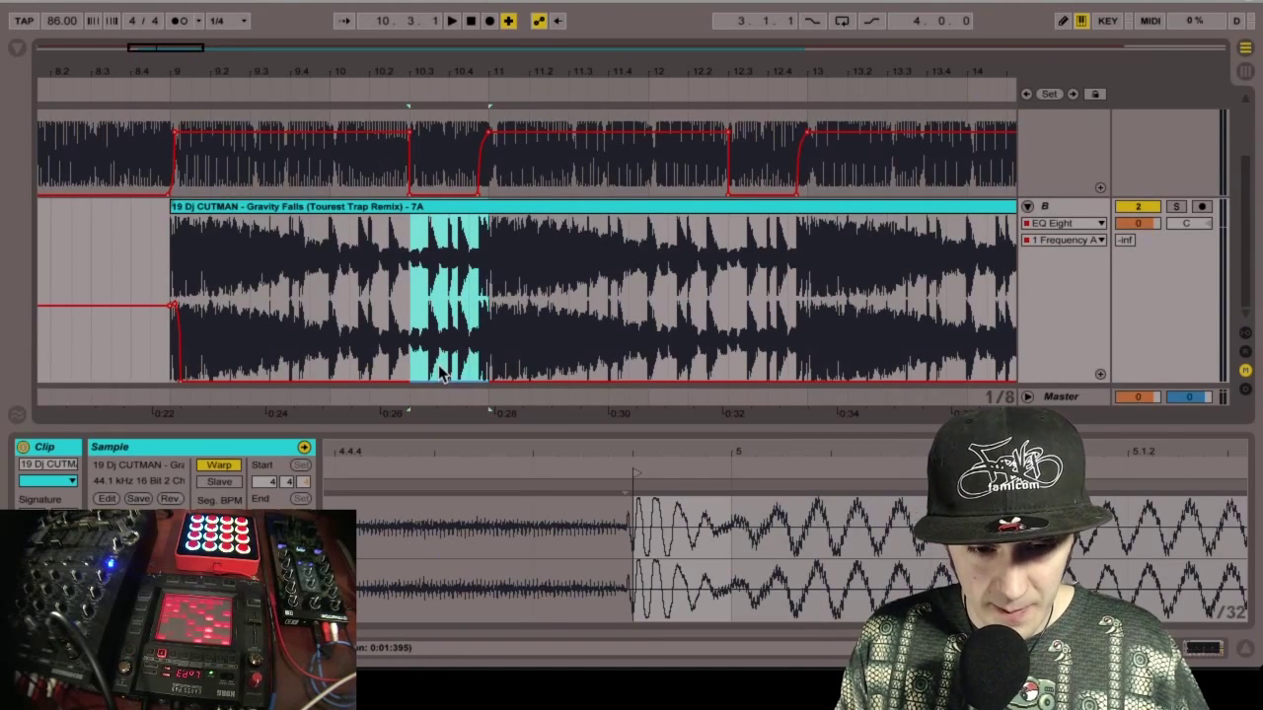
drag(438, 365, 438, 312)
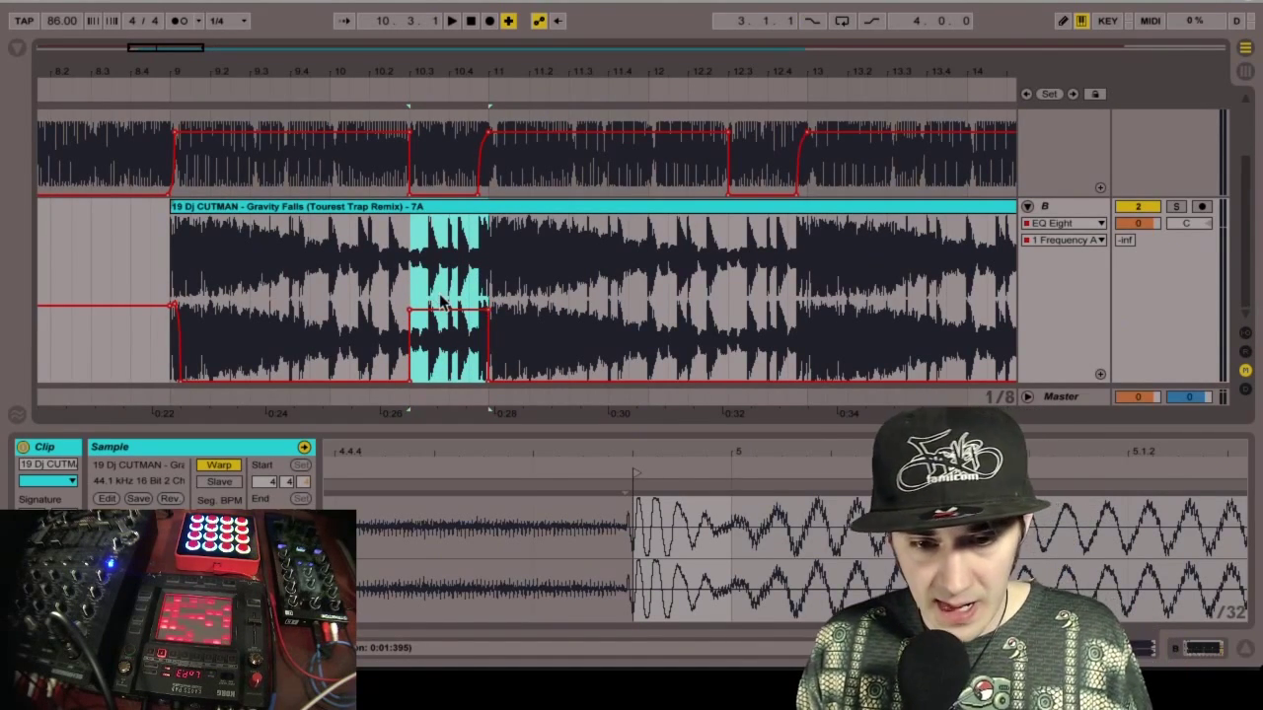
- Repeat track B's raised EQ automation section at 12.3, 14.3 and 16.3, matching the dips on track A
click(730, 277)
key(ctrl+v)
scroll(730, 277, right, 5)
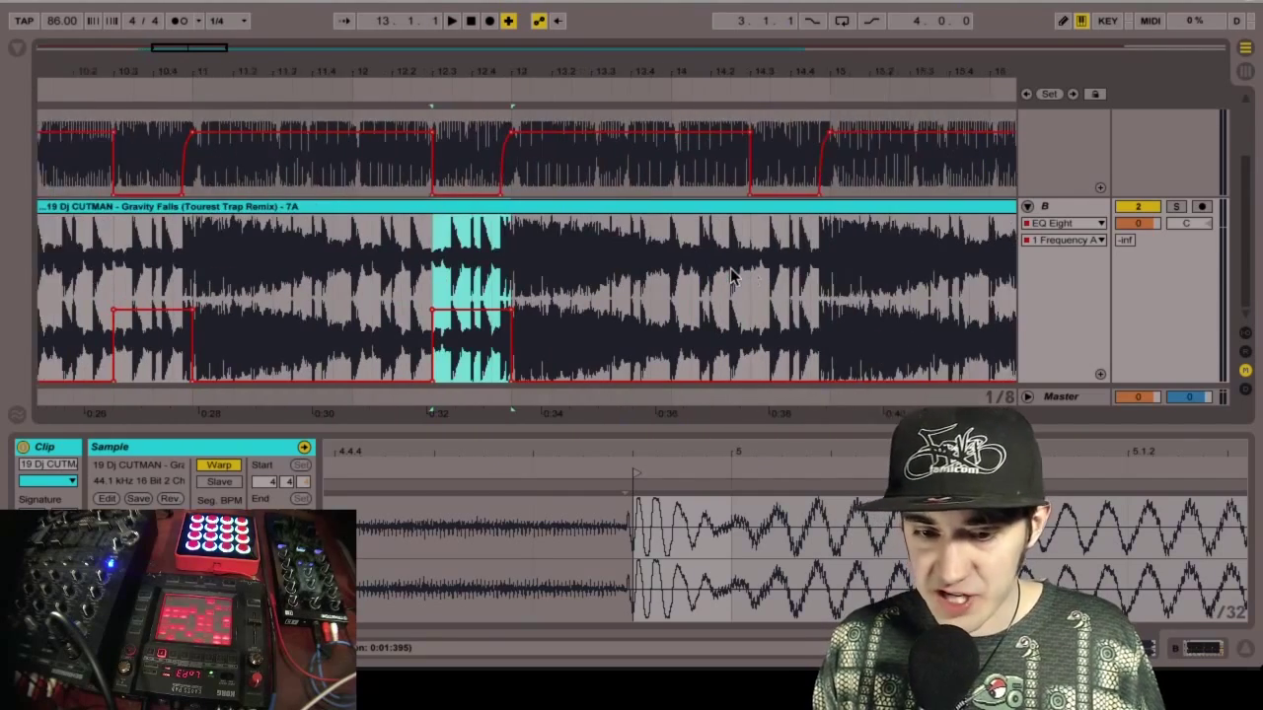
click(730, 277)
key(ctrl+v)
scroll(730, 277, right, 7)
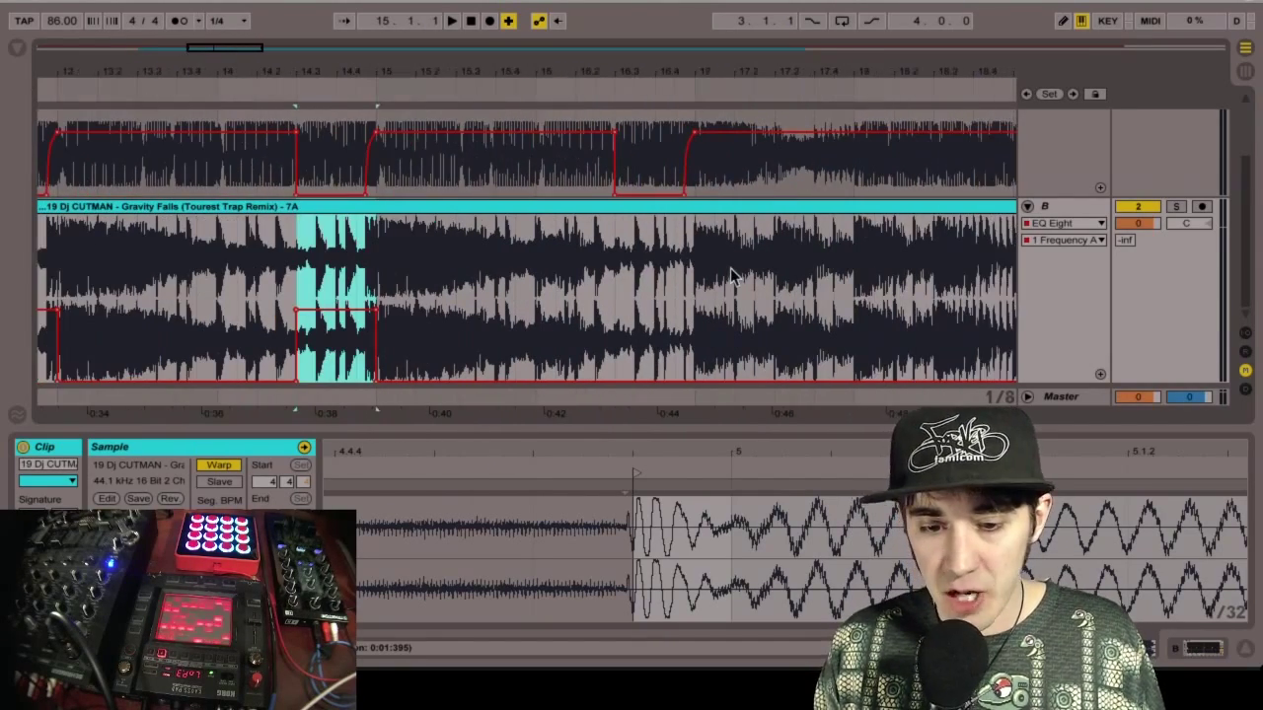
click(610, 283)
key(ctrl+v)
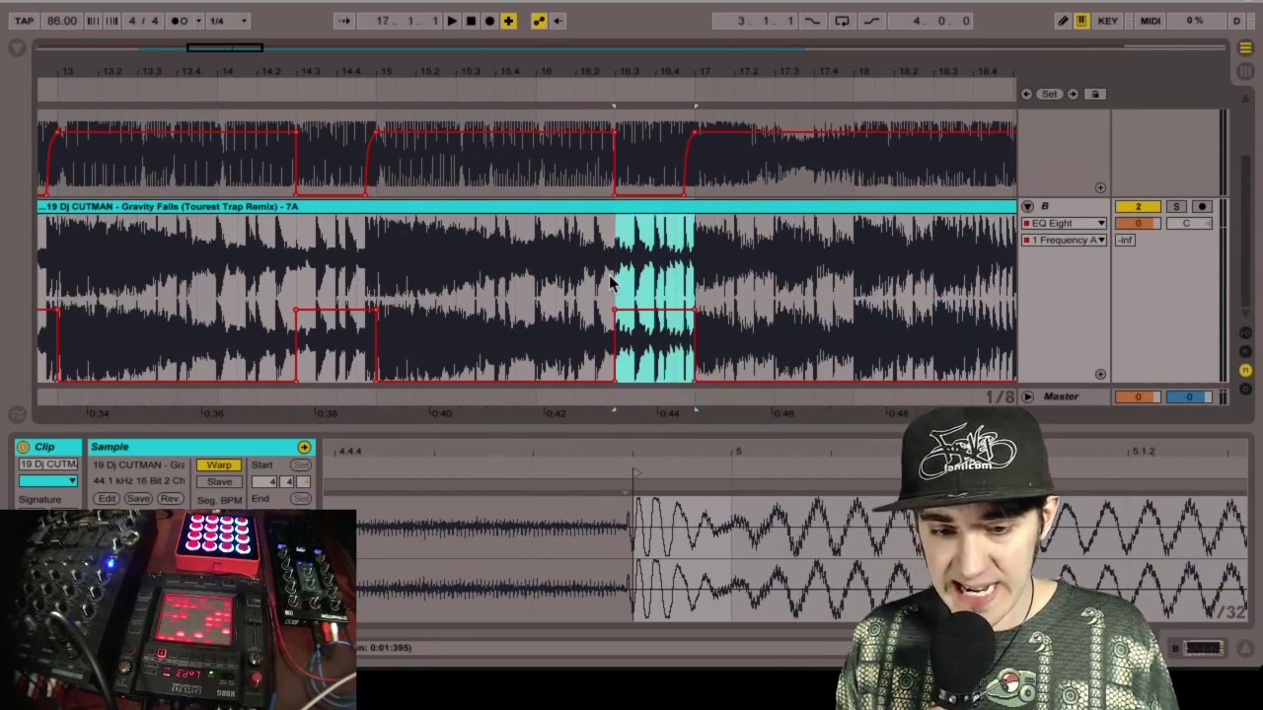
- Play the arrangement from bar 8 and follow the alternating EQ swaps on both tracks towards bar 17
scroll(600, 283, left, 12)
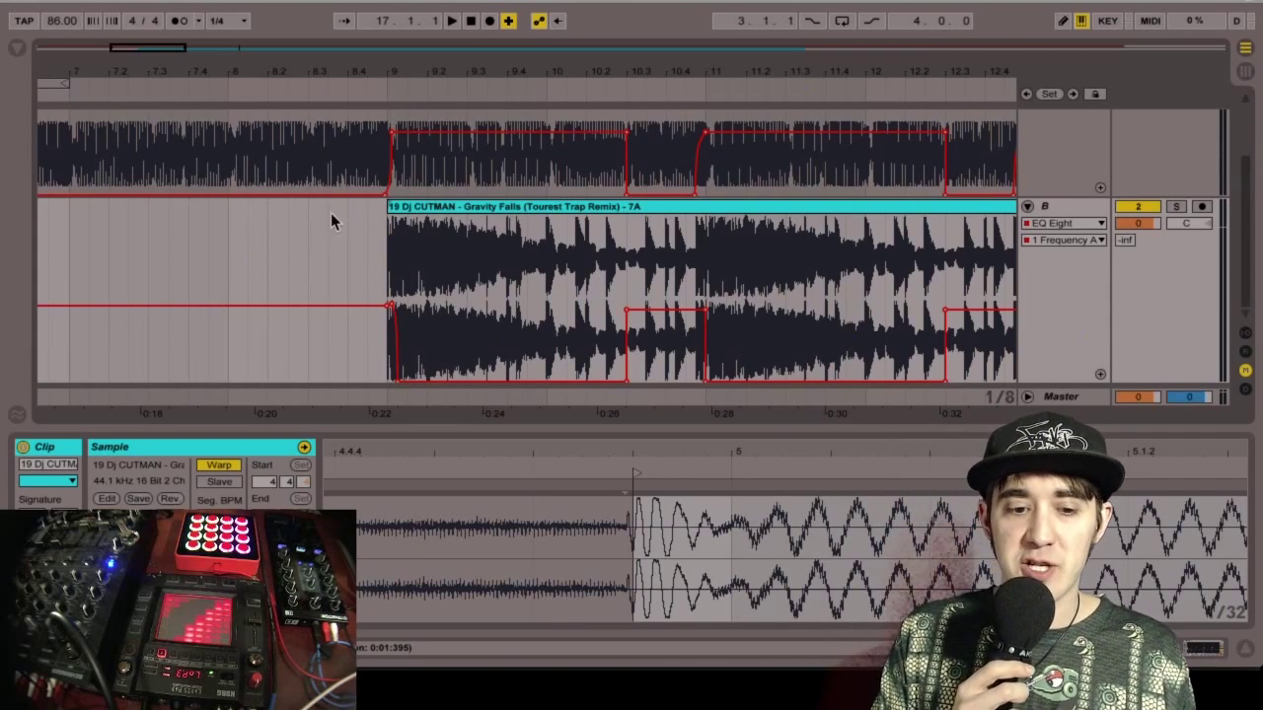
click(219, 242)
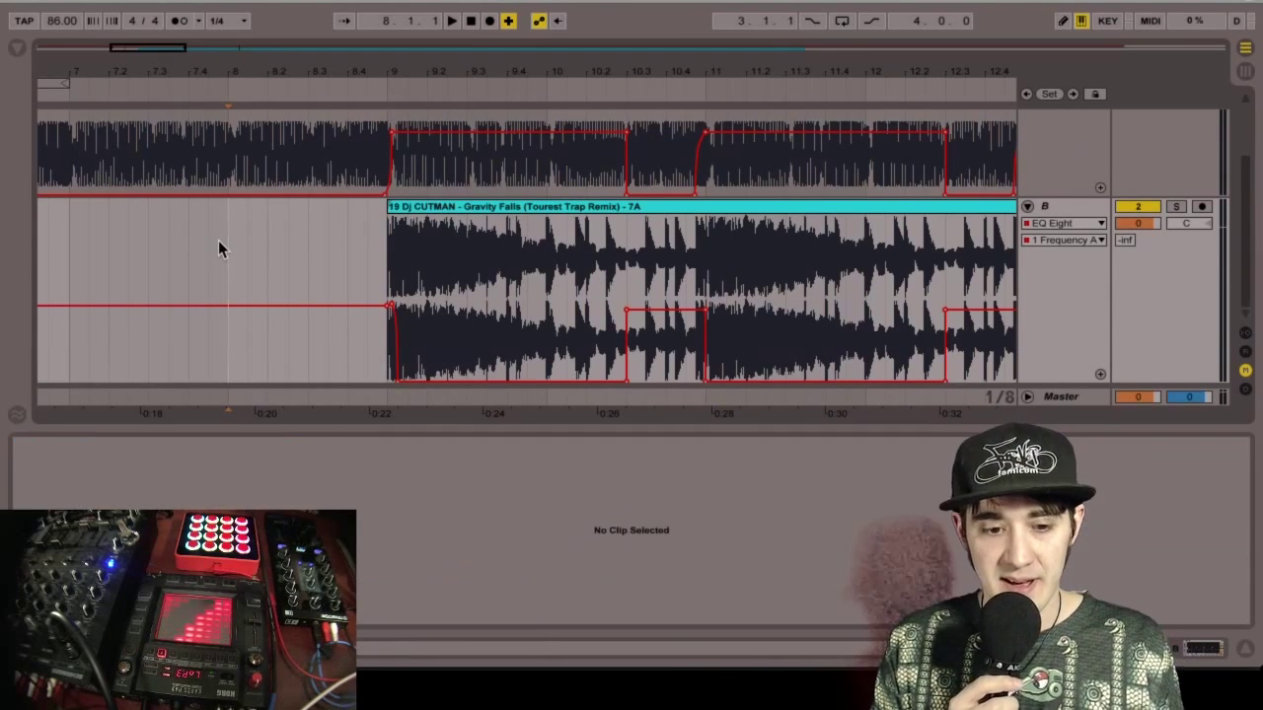
key(space)
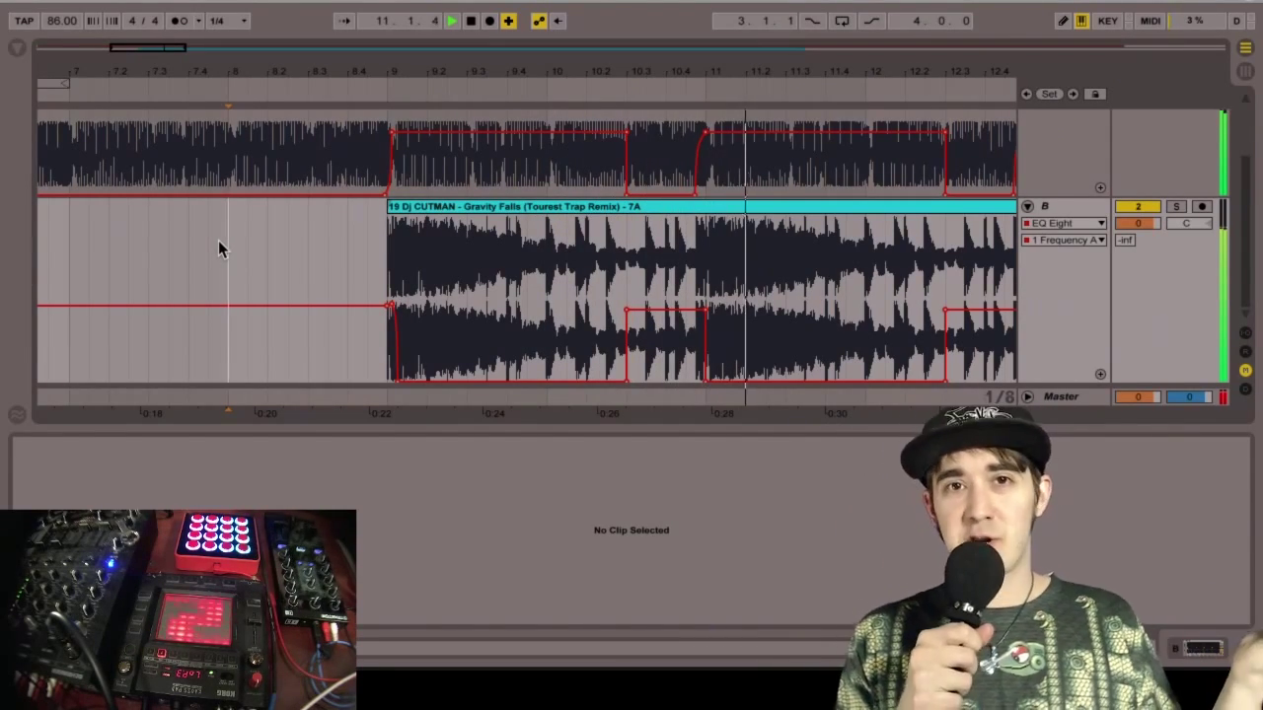
scroll(794, 228, right, 4)
scroll(794, 228, up, 1)
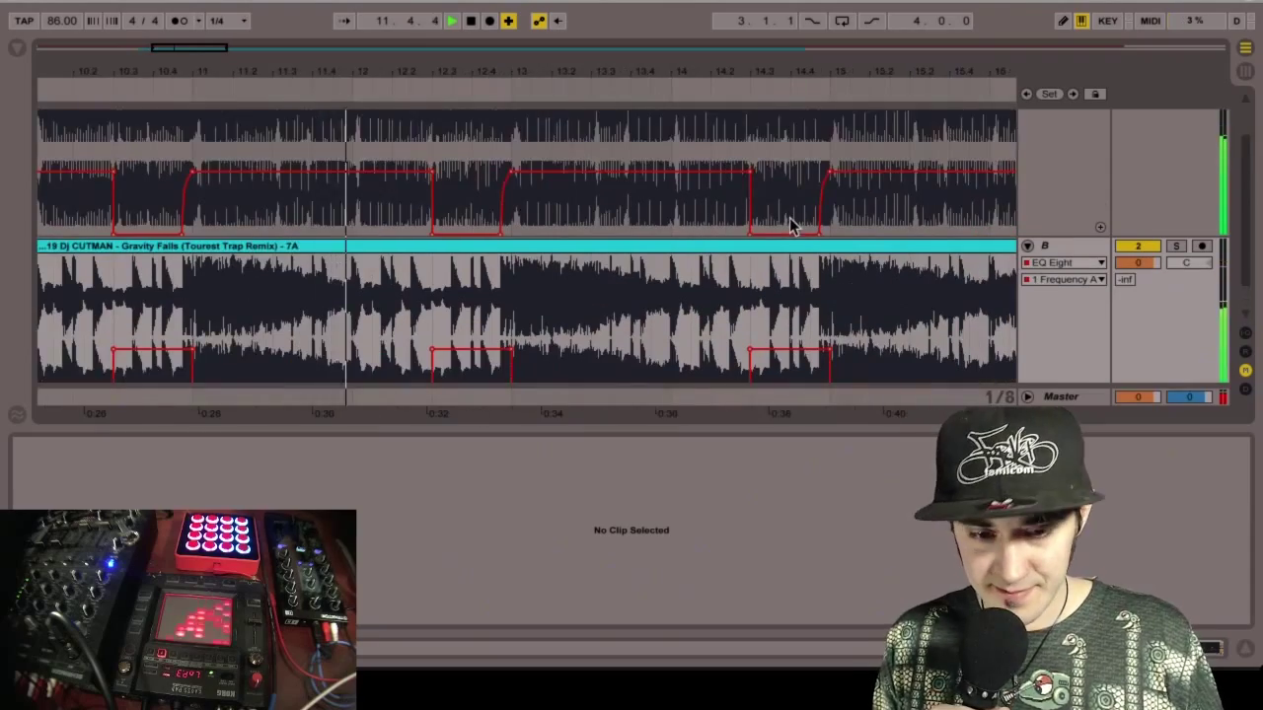
scroll(792, 226, down, 1)
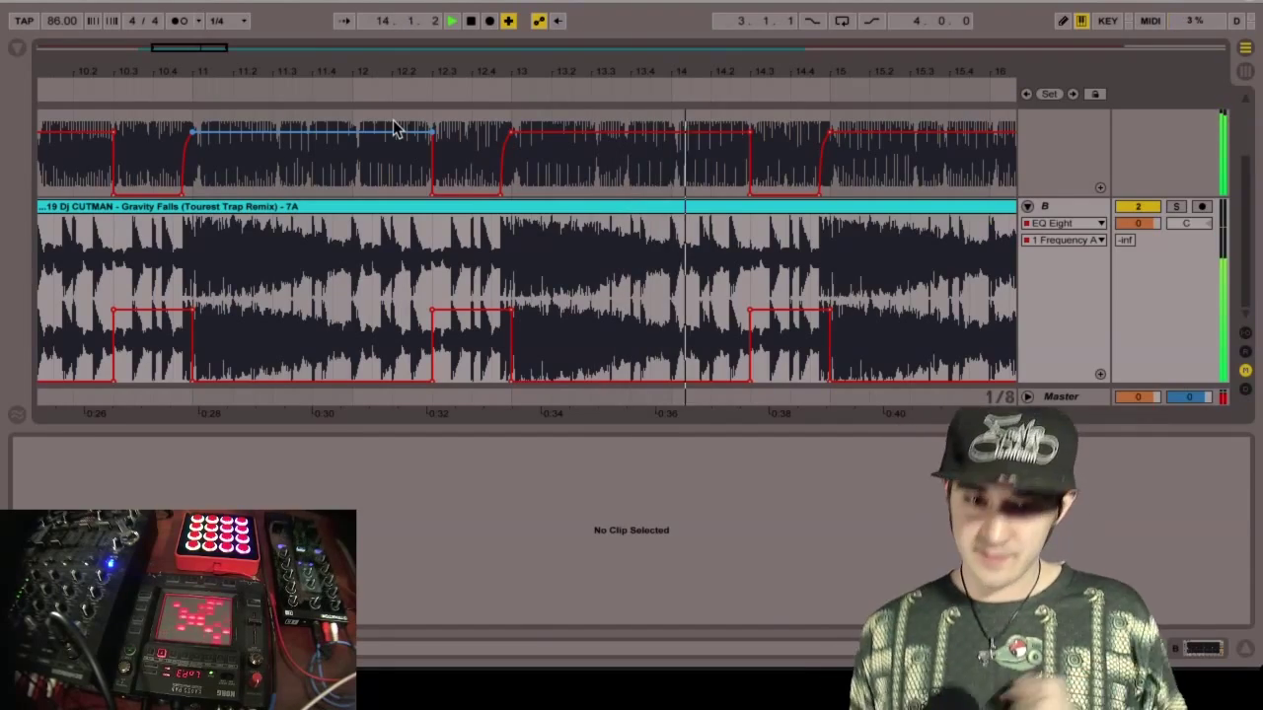
scroll(418, 328, right, 5)
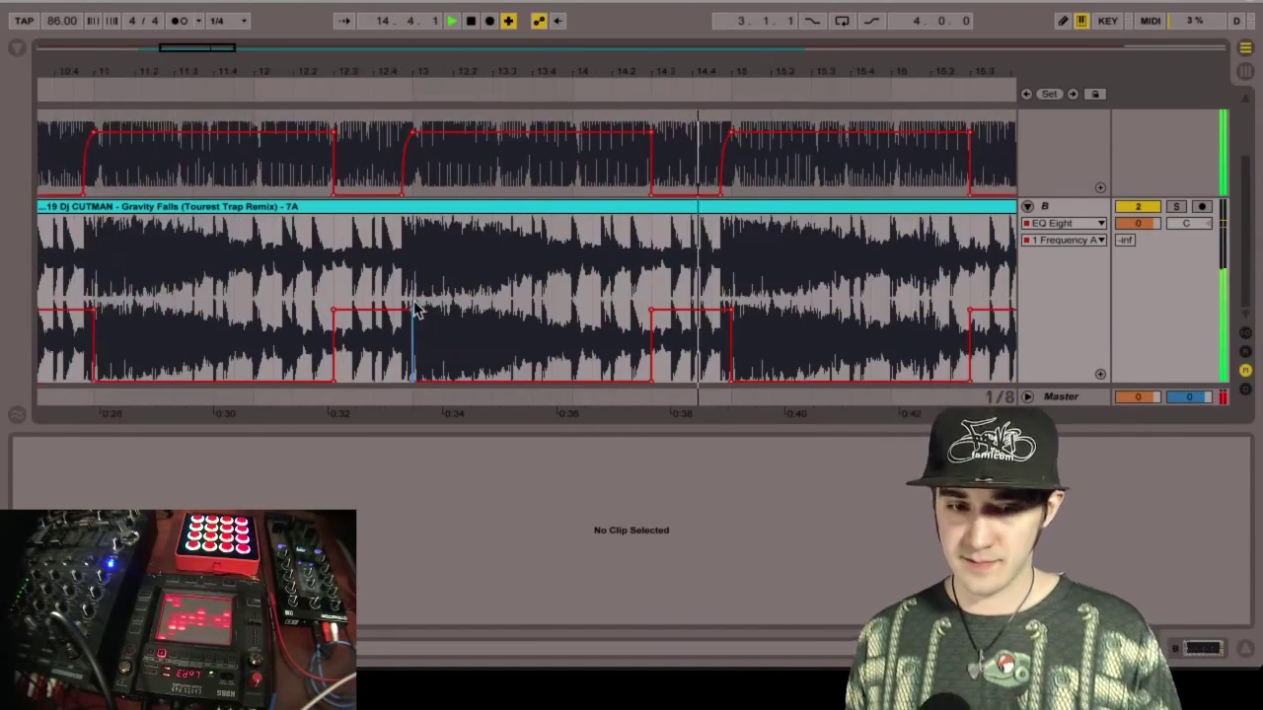
scroll(419, 329, up, 1)
scroll(418, 328, right, 2)
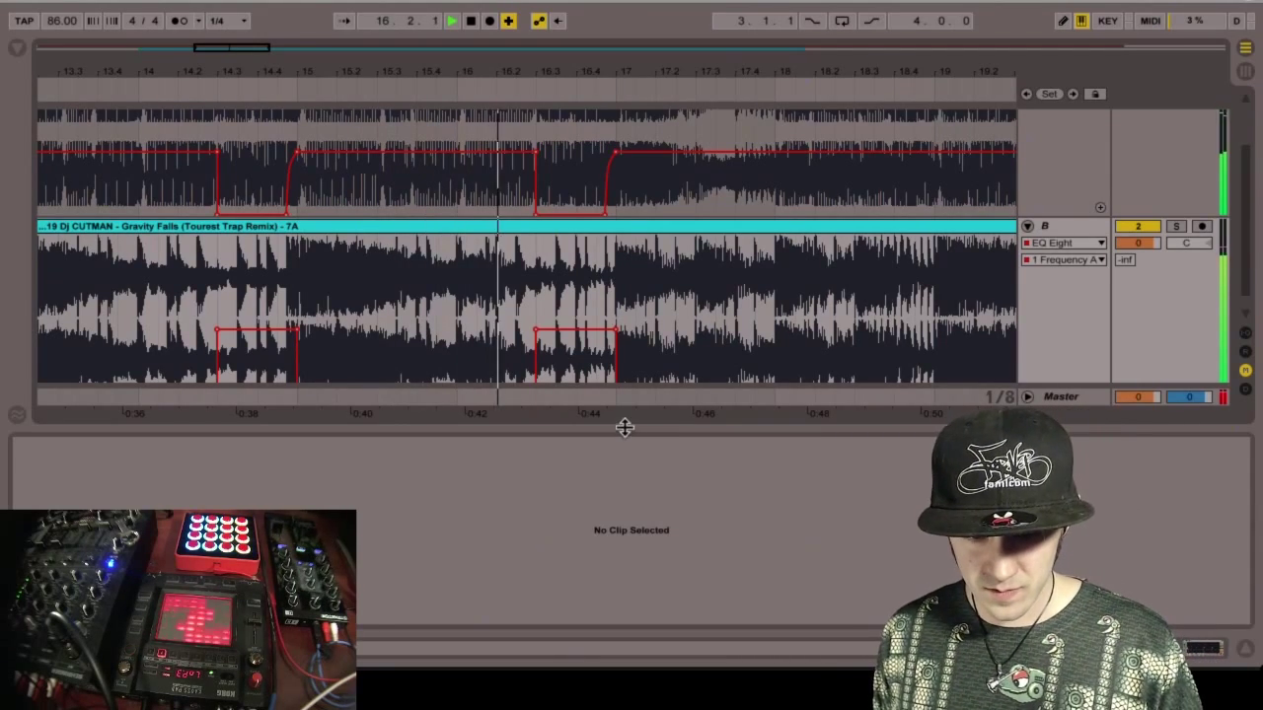
- Enlarge the arrangement area, duplicate track A's section from bar 17 to 18, and play the result from 16.3
drag(625, 427, 646, 643)
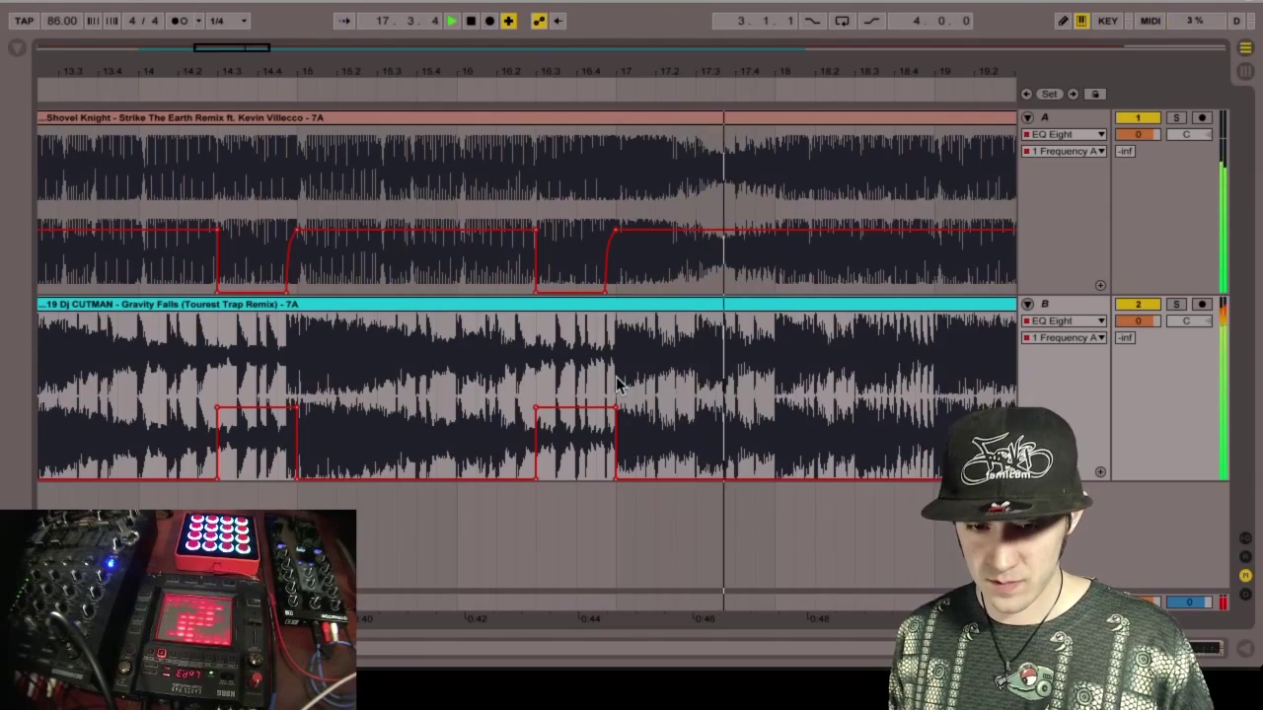
scroll(617, 385, right, 15)
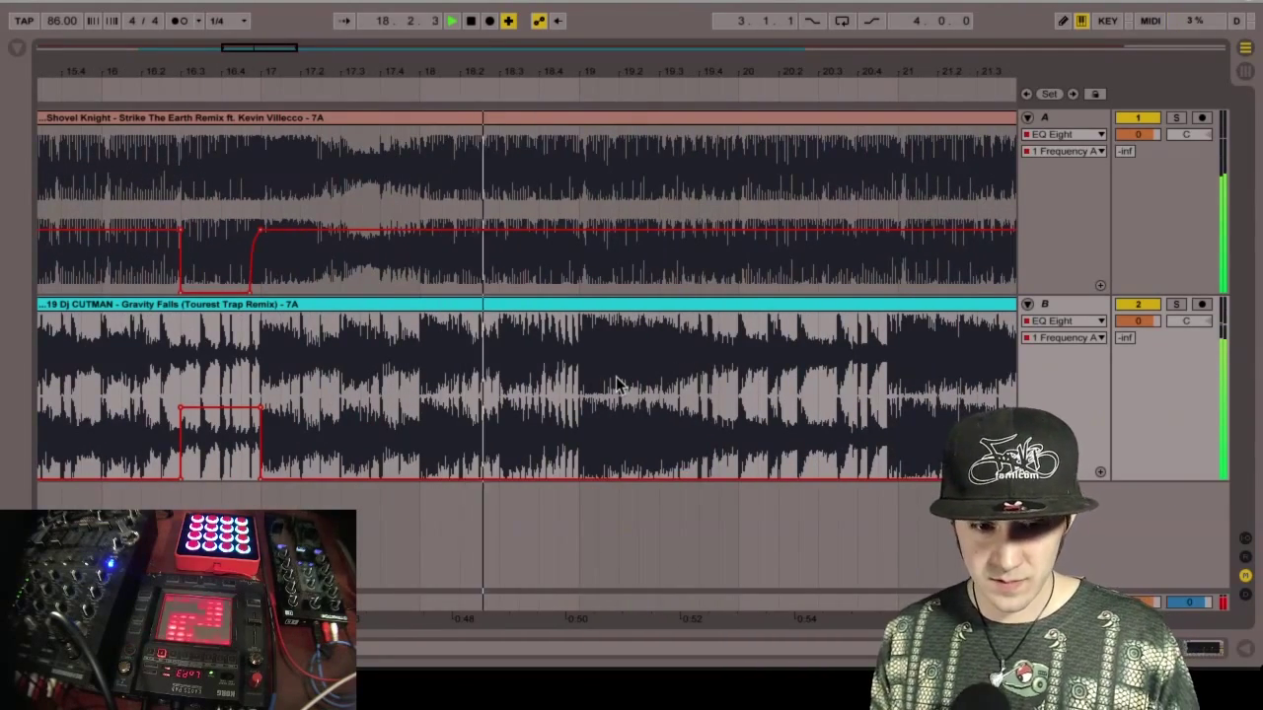
drag(419, 154, 265, 172)
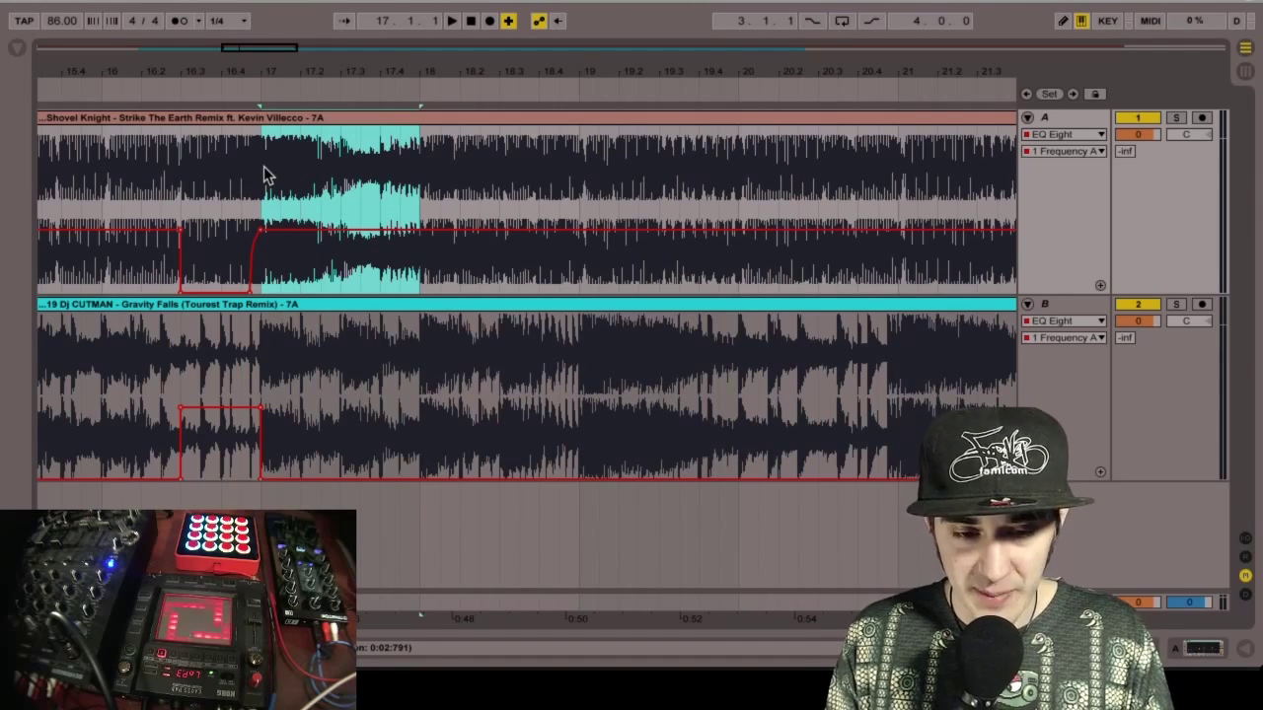
key(super+d)
click(199, 175)
key(space)
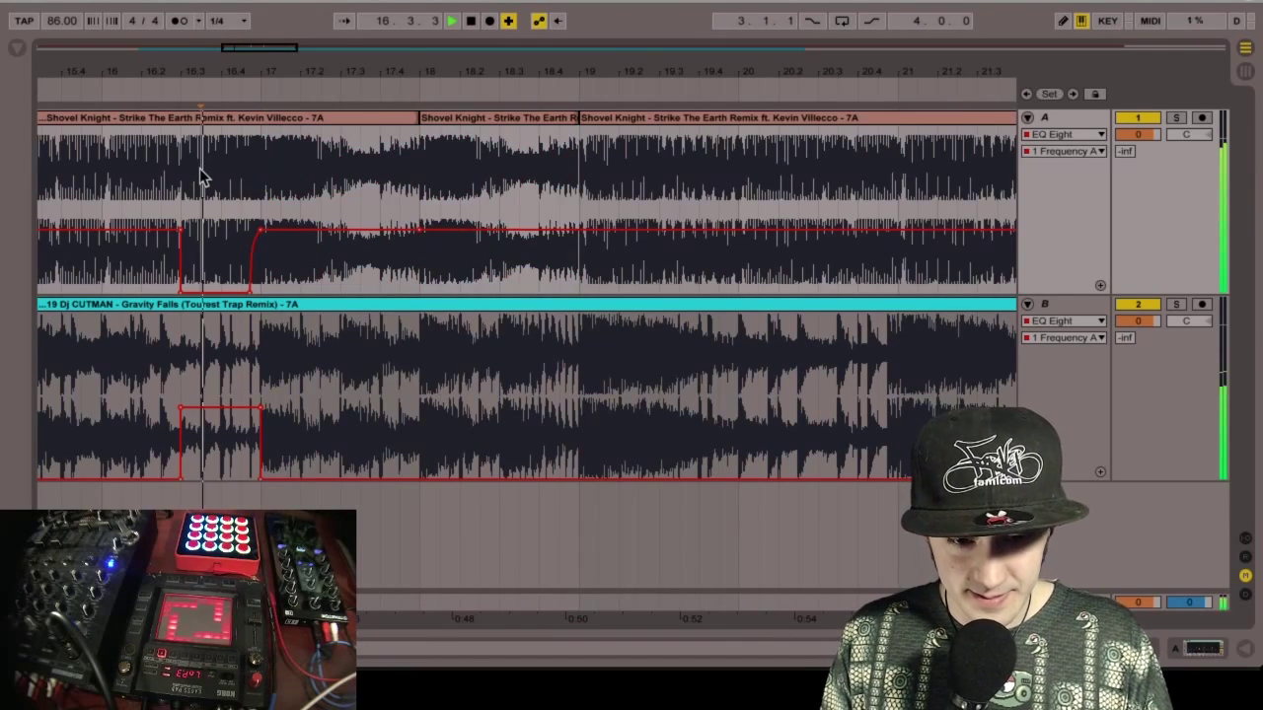
- Extend the end of the duplicated track A clip that starts at bar 18 out to 23.3
drag(573, 116, 419, 116)
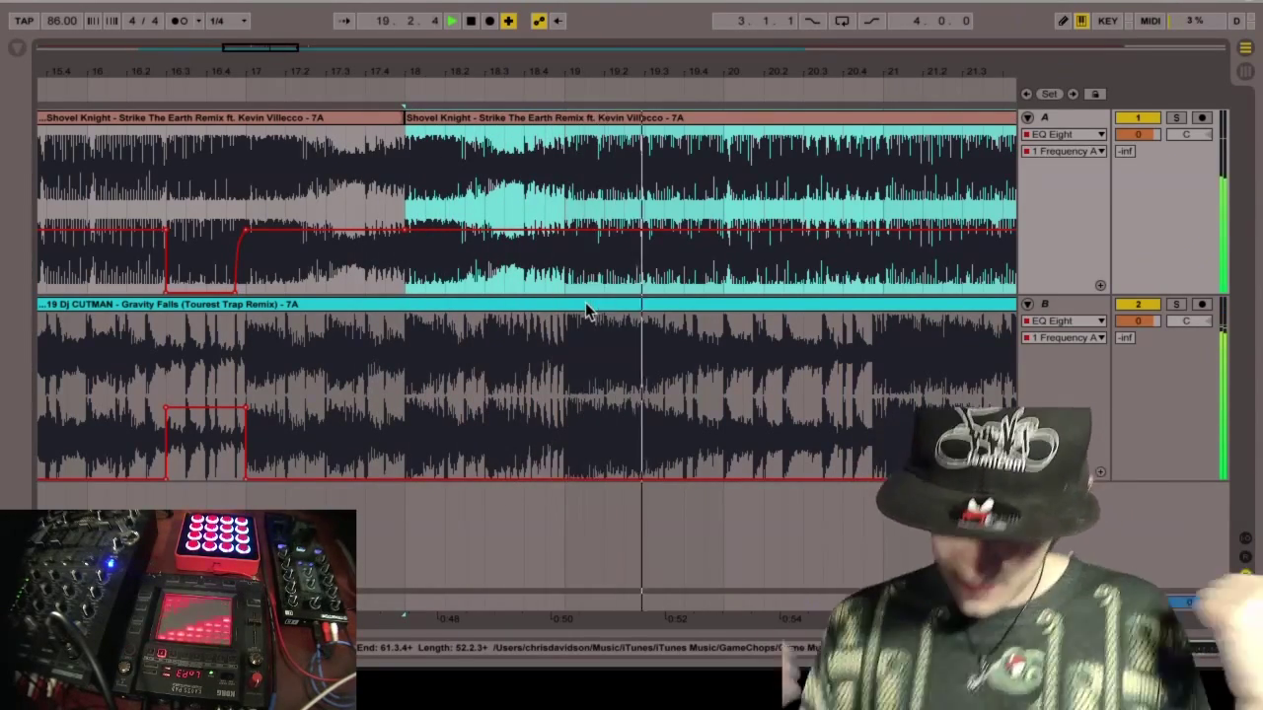
click(566, 265)
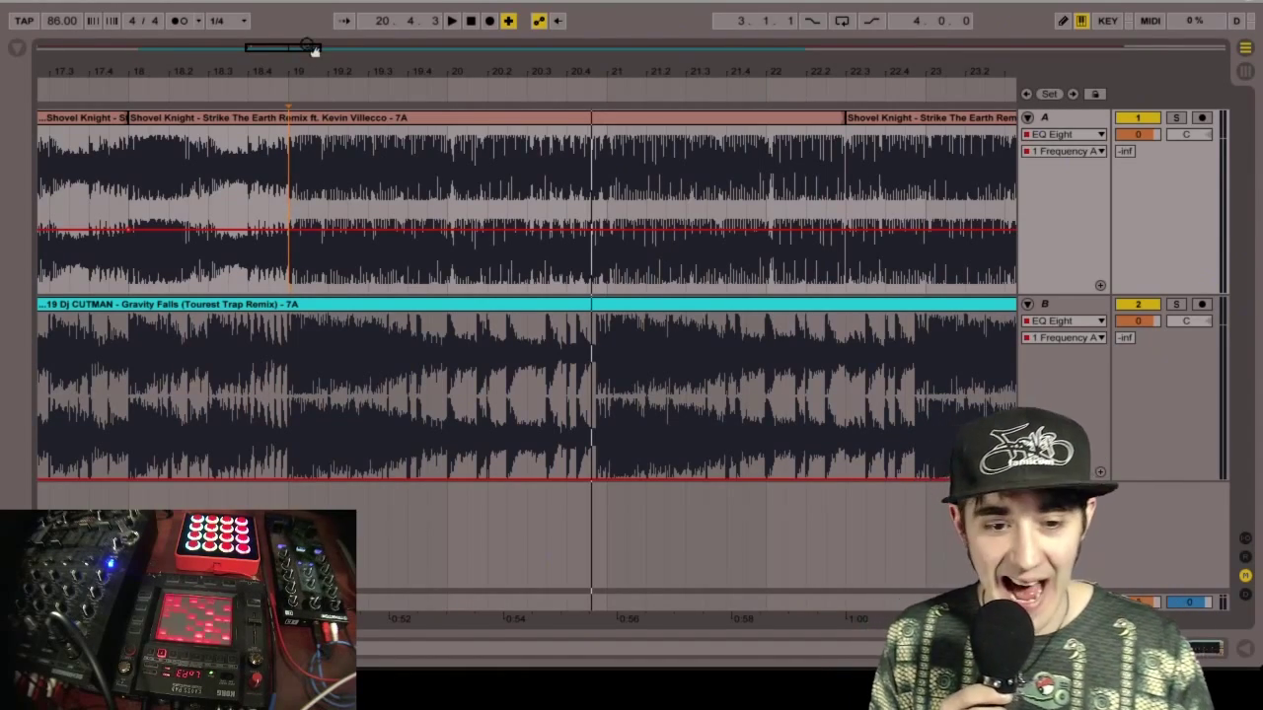
drag(314, 50, 316, 52)
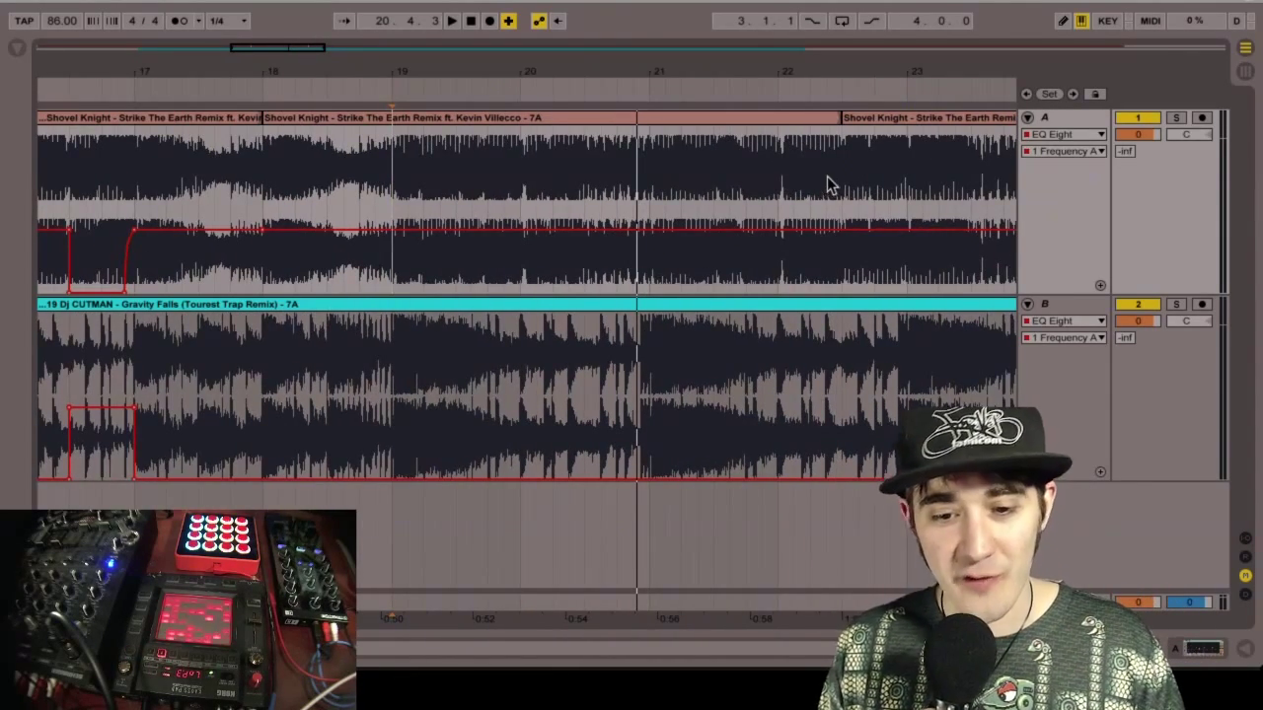
drag(829, 124, 962, 120)
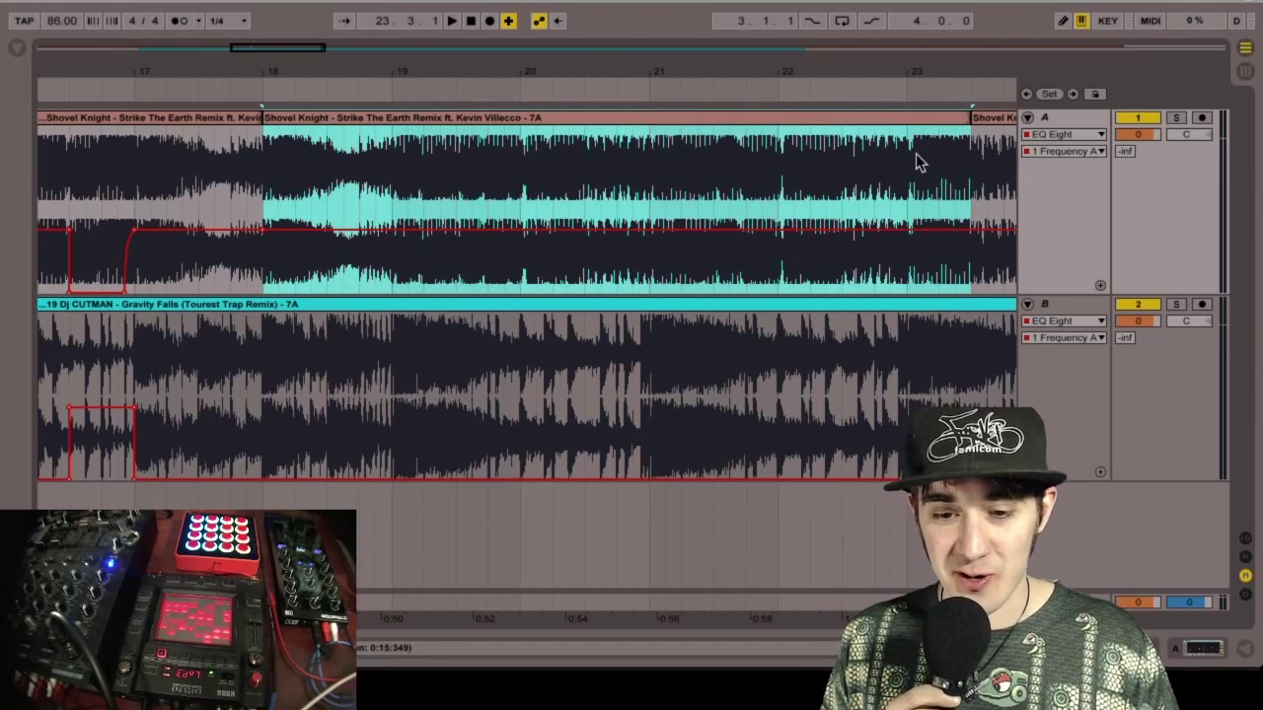
- Lower track A's EQ automation to the minimum from bar 19 to 23 and raise track B's over the same bars
drag(910, 161, 427, 140)
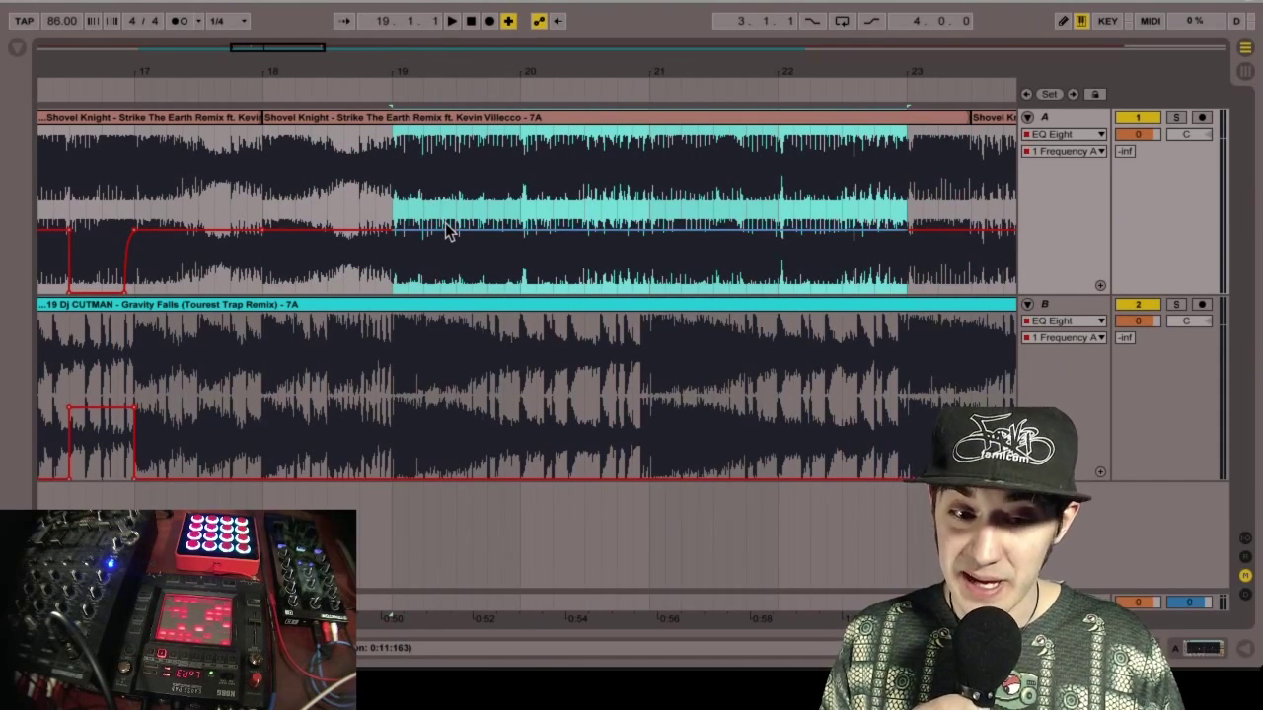
drag(444, 222, 449, 294)
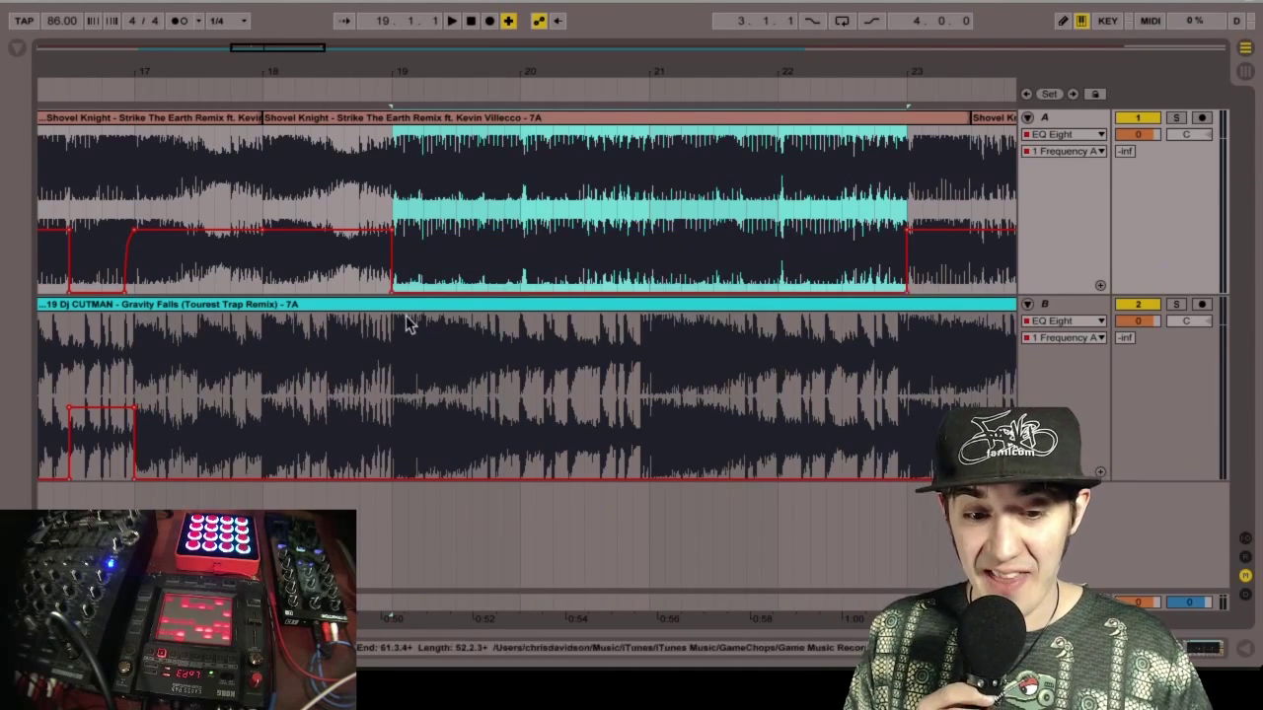
click(394, 351)
drag(395, 350, 908, 369)
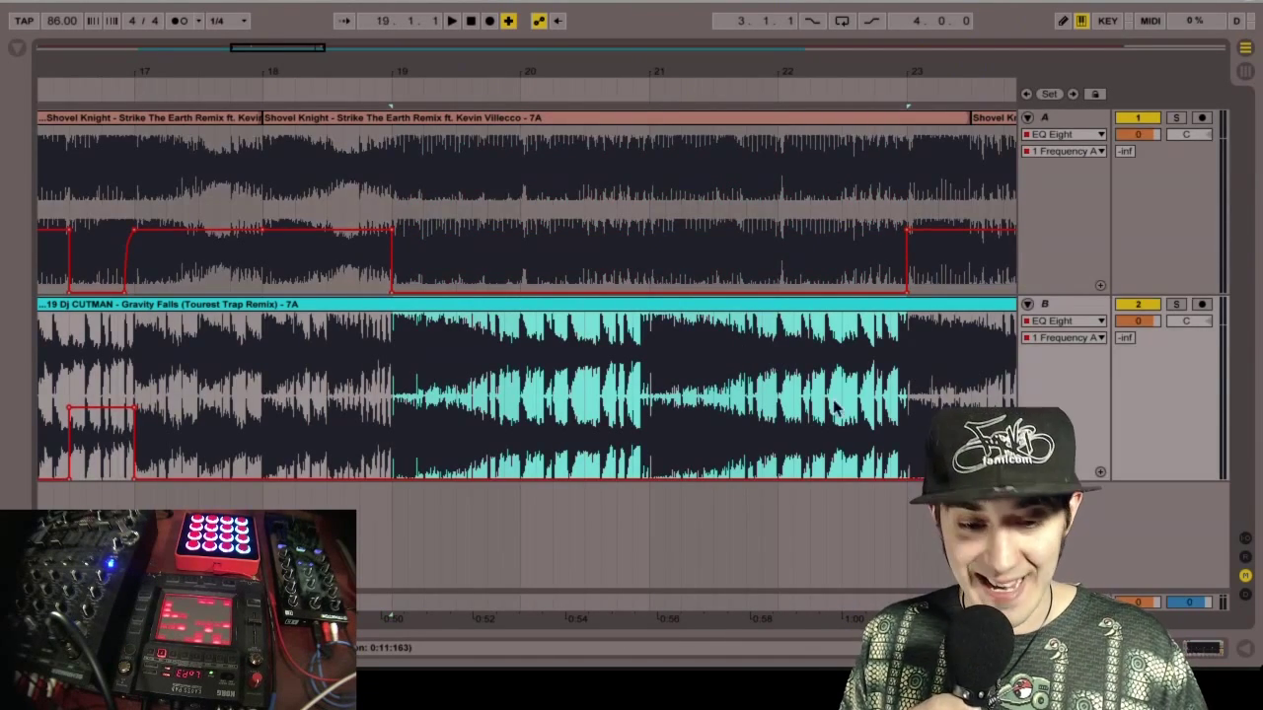
drag(698, 469, 698, 399)
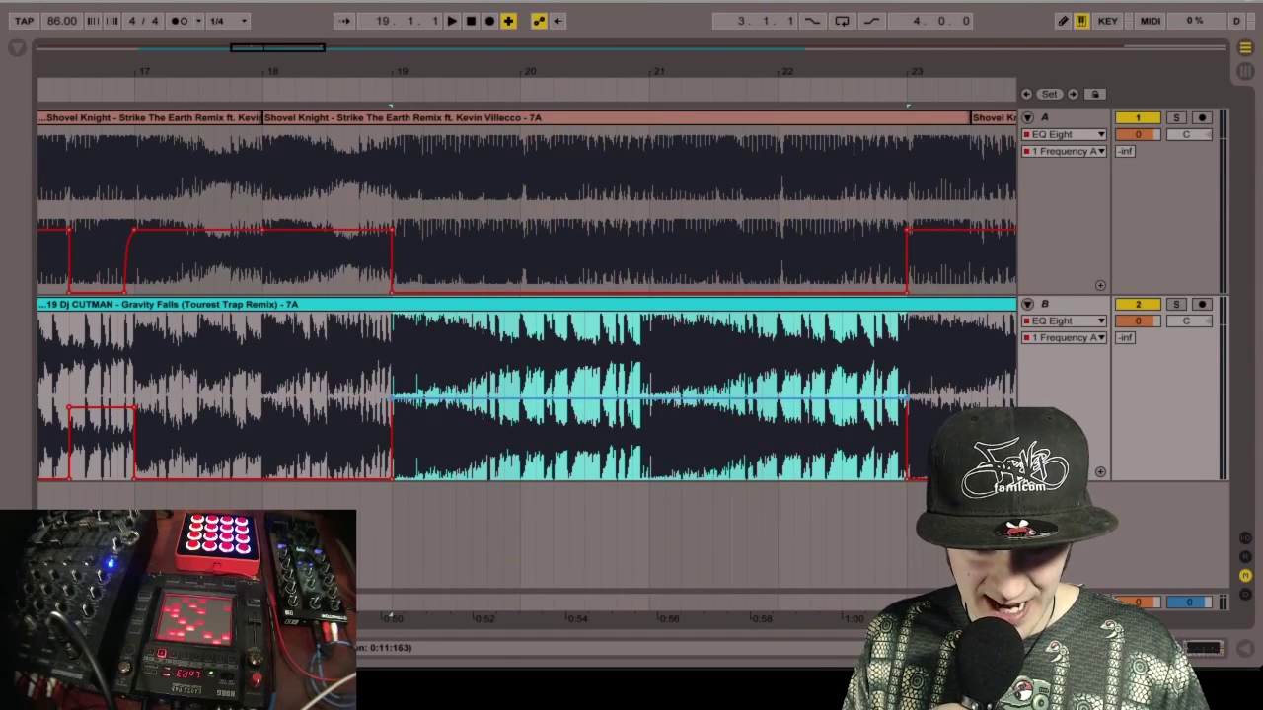
- Play the arrangement from 14.3 through bar 23 to check the EQ swap between the tracks
click(126, 368)
scroll(125, 368, left, 10)
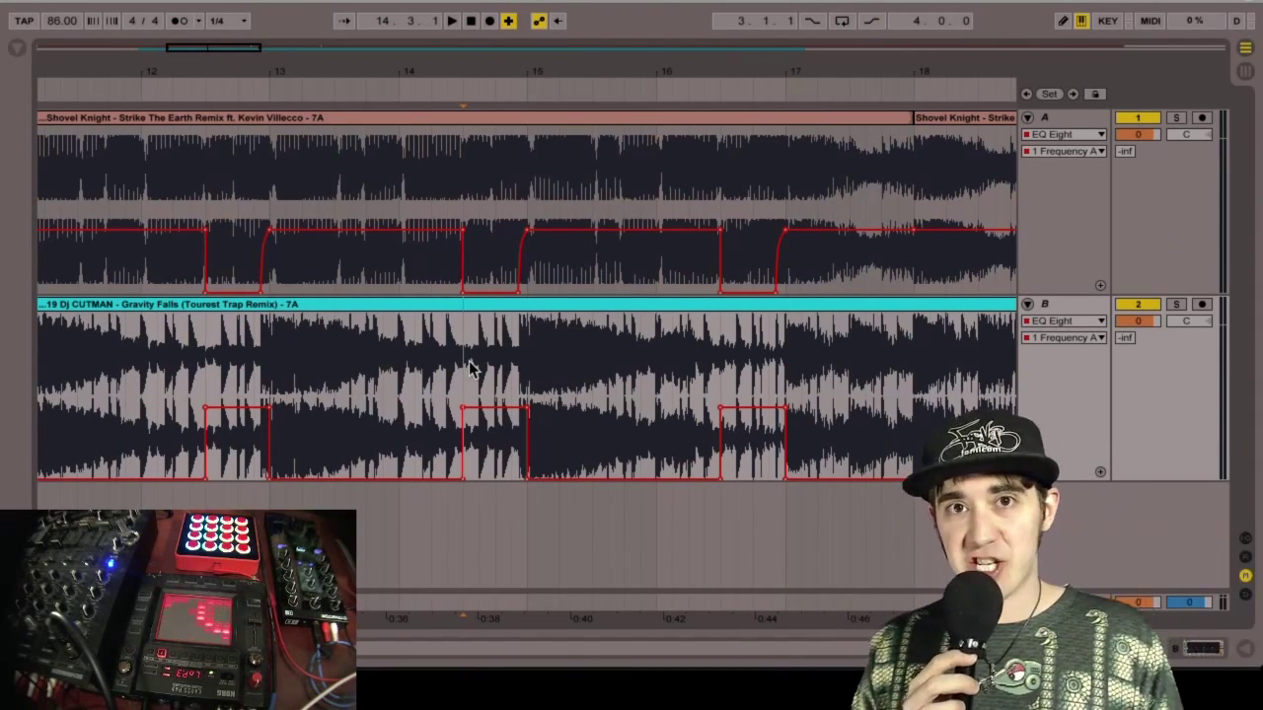
key(space)
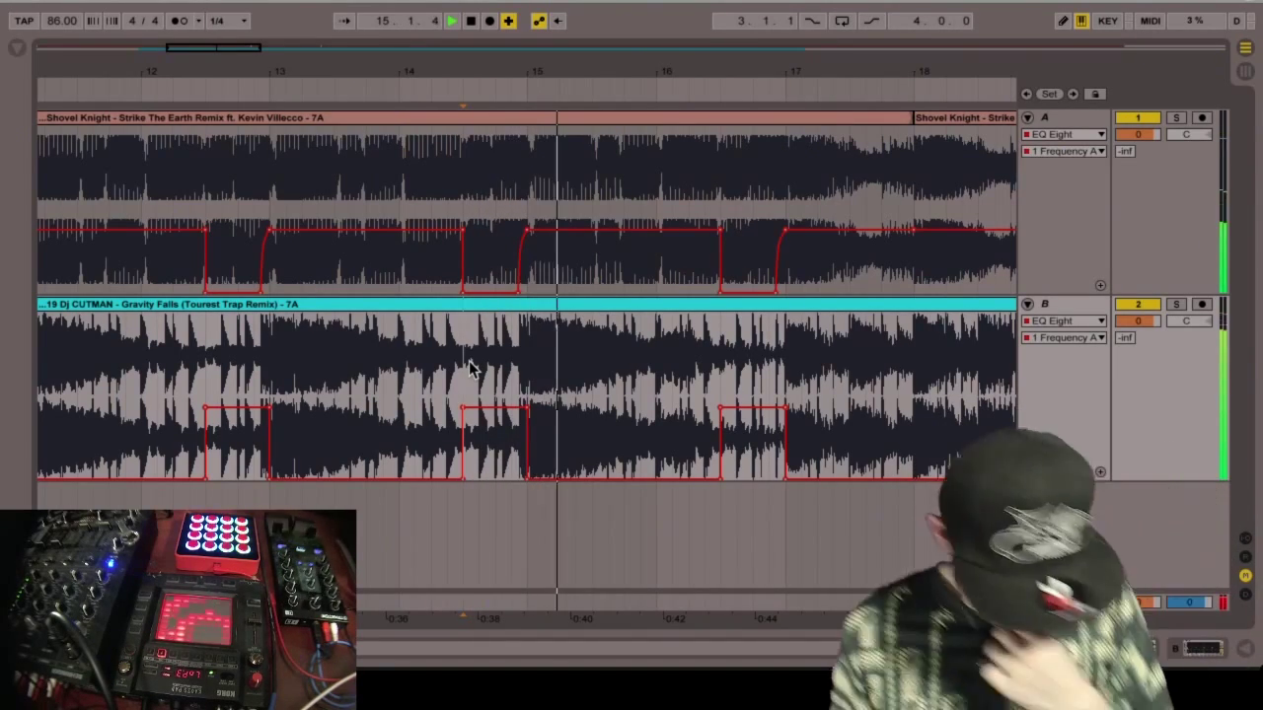
key(ctrl+f)
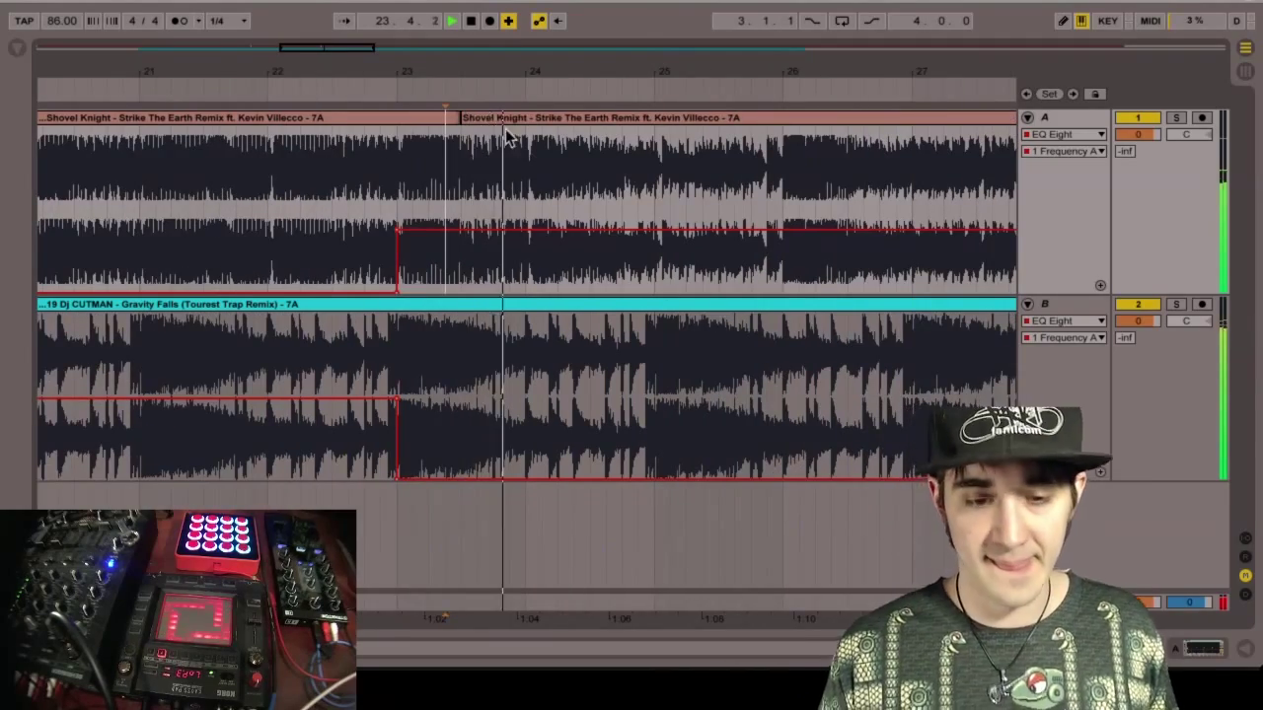
- Extend the track A clip to just before bar 29 and lower its EQ automation to the minimum from bar 23 to 27
drag(460, 118, 1126, 209)
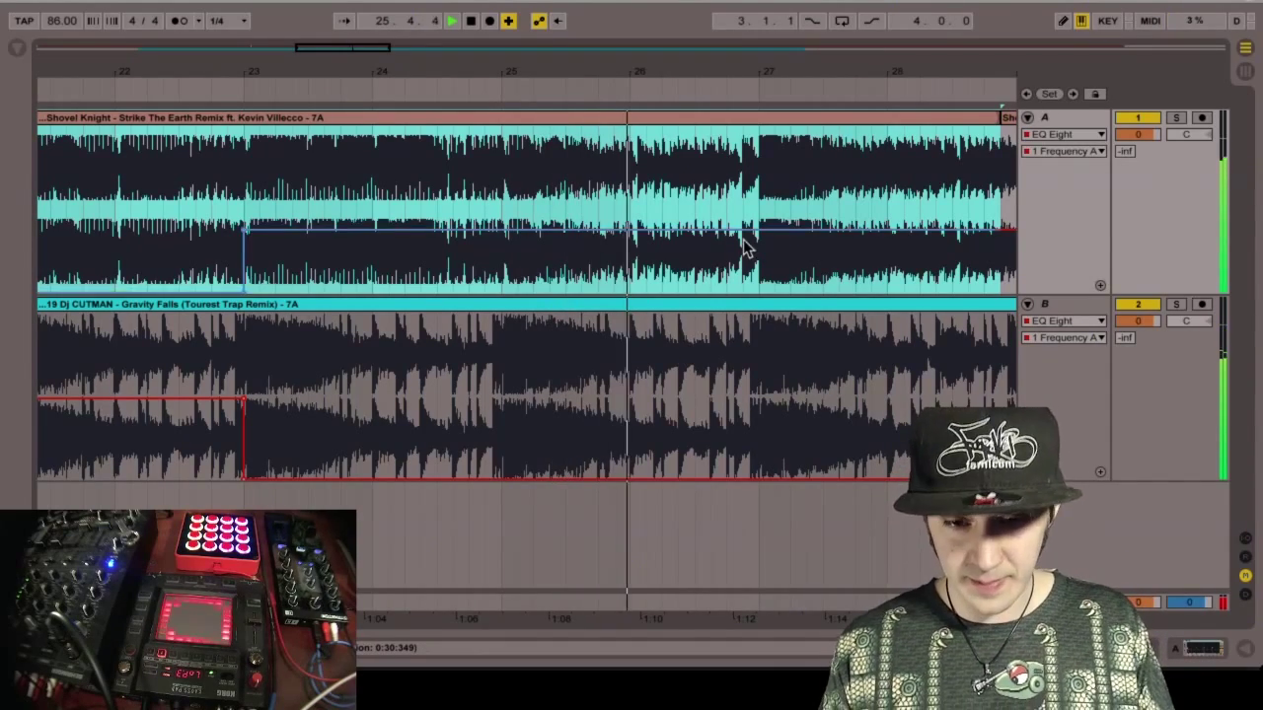
drag(759, 227, 274, 301)
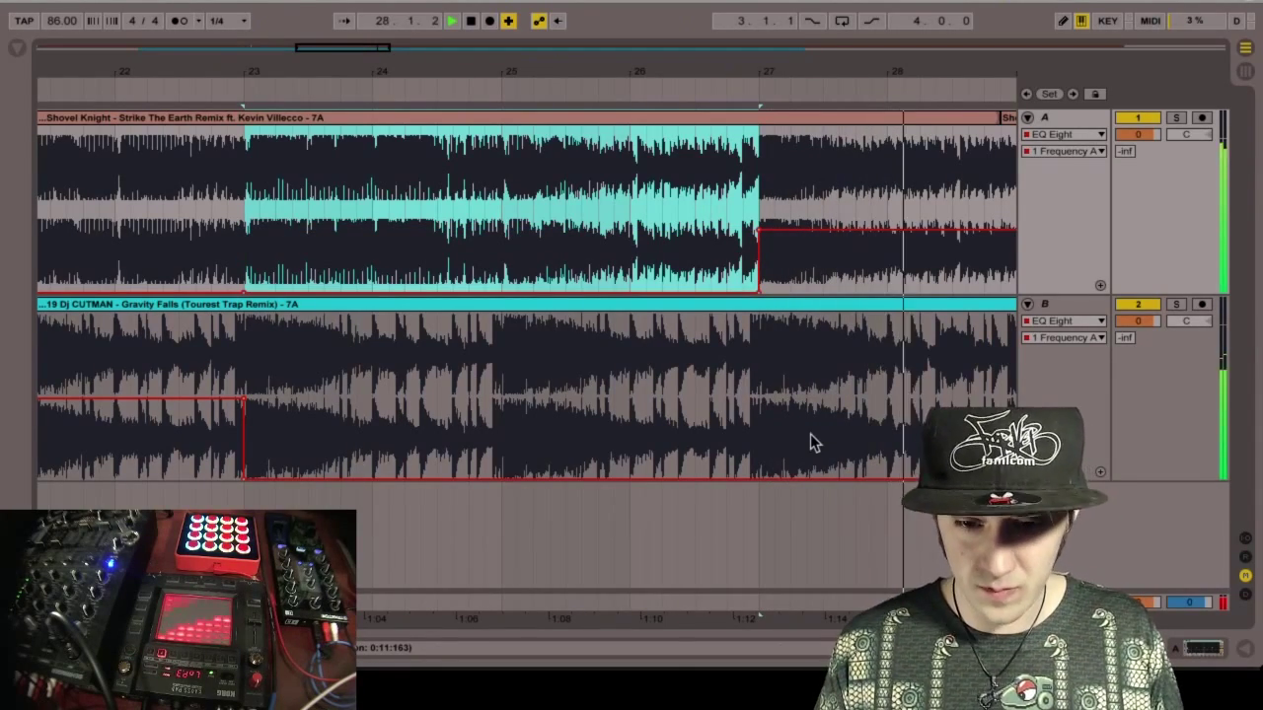
- Raise track B's EQ automation to the upper level from bar 23 to 27, and play from bar 27
drag(747, 428, 217, 379)
drag(344, 478, 344, 398)
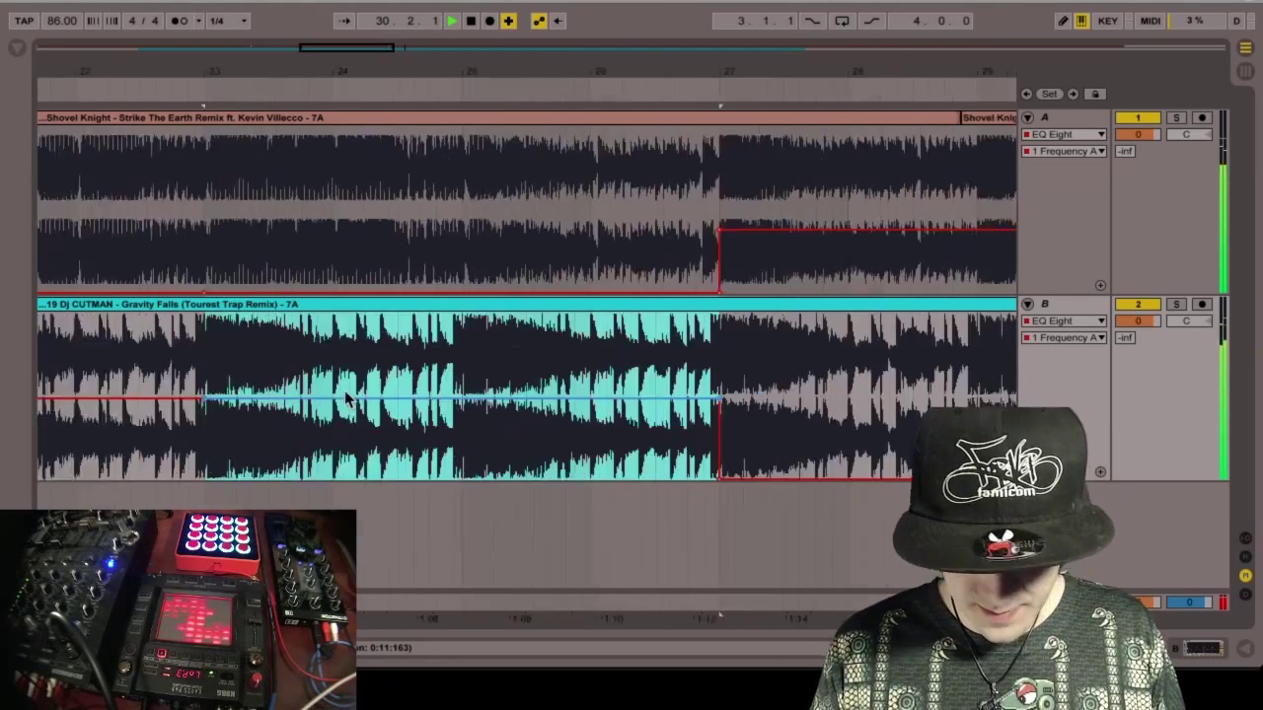
click(536, 191)
key(space)
key(space)
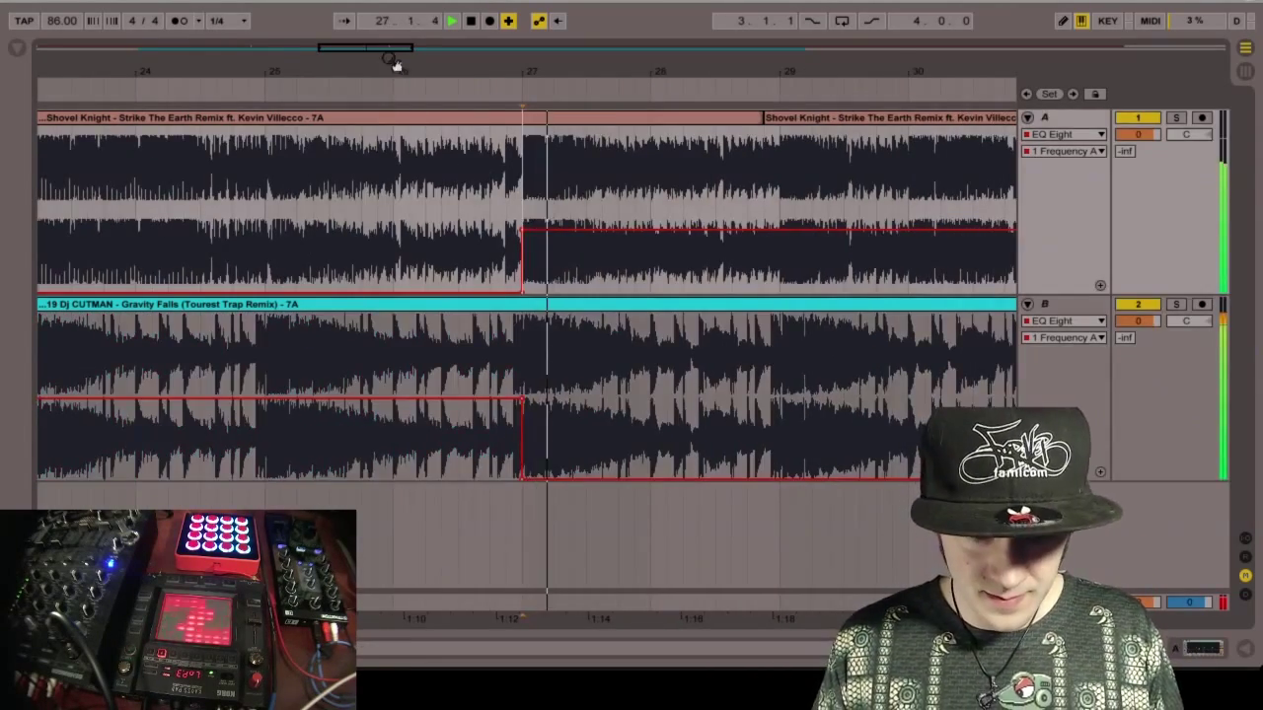
- Extend the end of the track A clip past bar 43 during playback
drag(394, 65, 394, 20)
drag(561, 71, 492, 71)
drag(490, 117, 1019, 237)
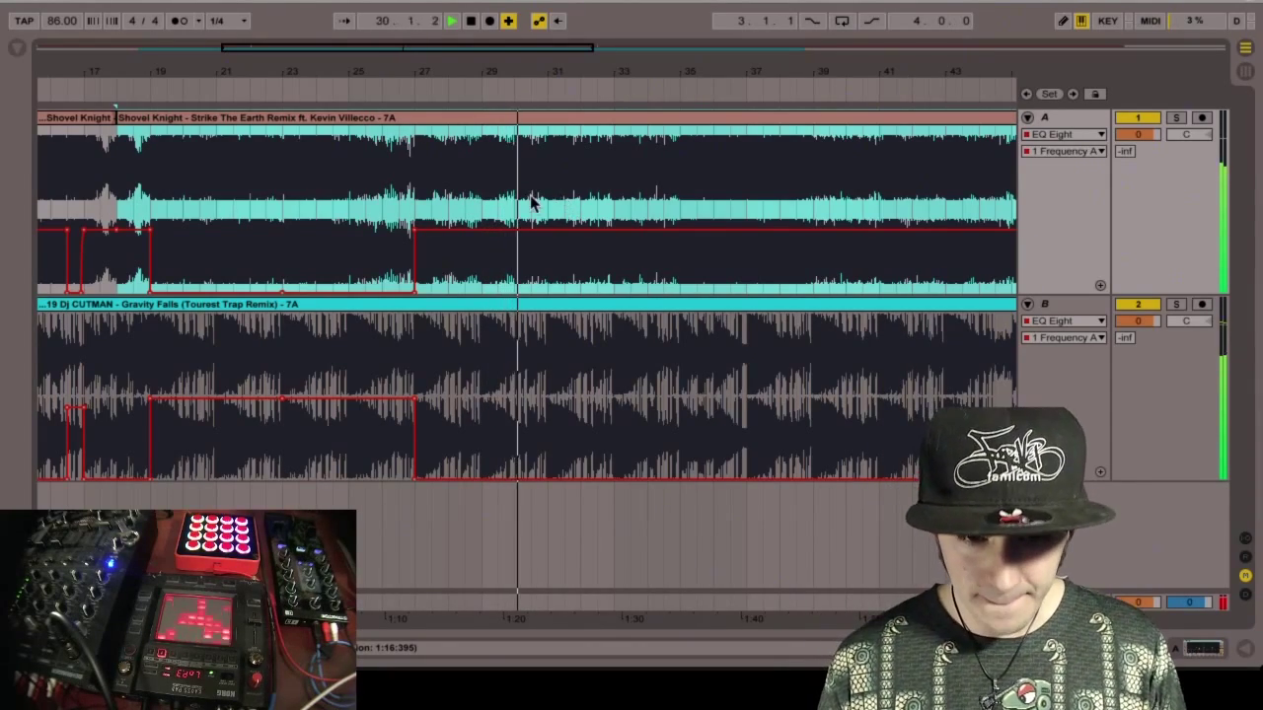
- Lower track A's EQ automation to the minimum from bar 31 to 35
click(546, 357)
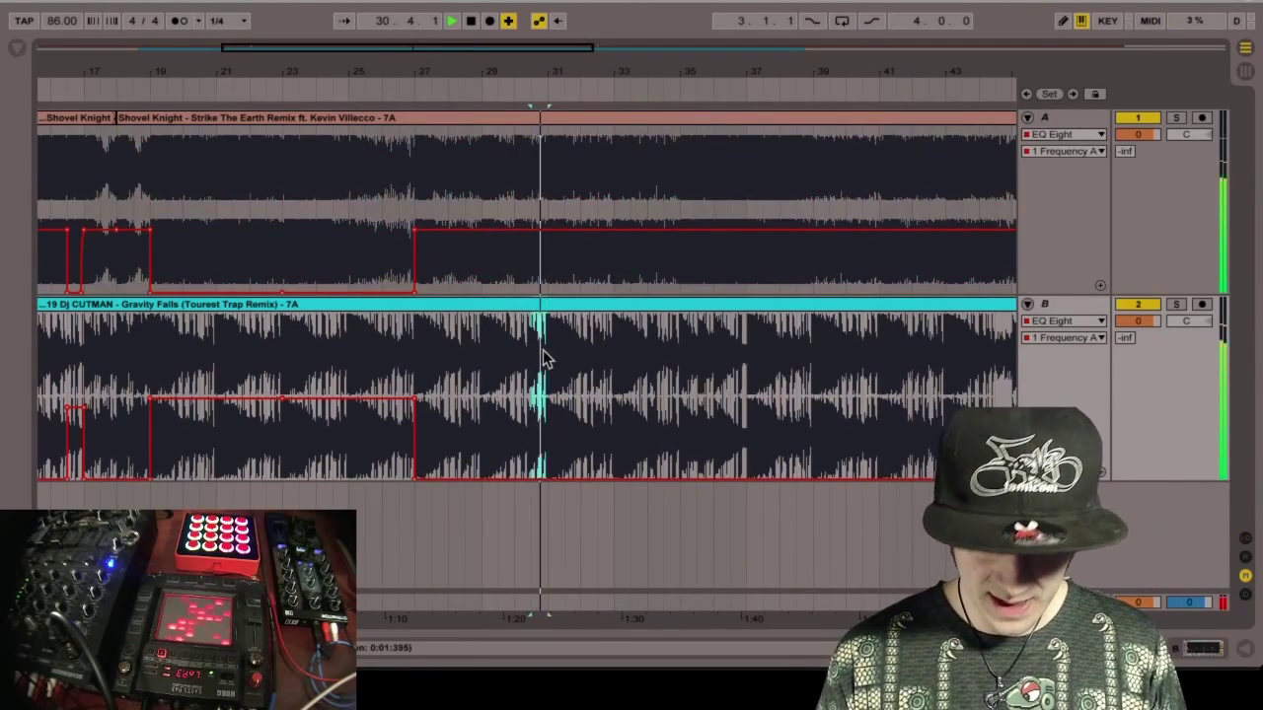
mouse_move(552, 286)
mouse_down()
mouse_move(676, 284)
mouse_move(631, 274)
mouse_move(621, 253)
mouse_up()
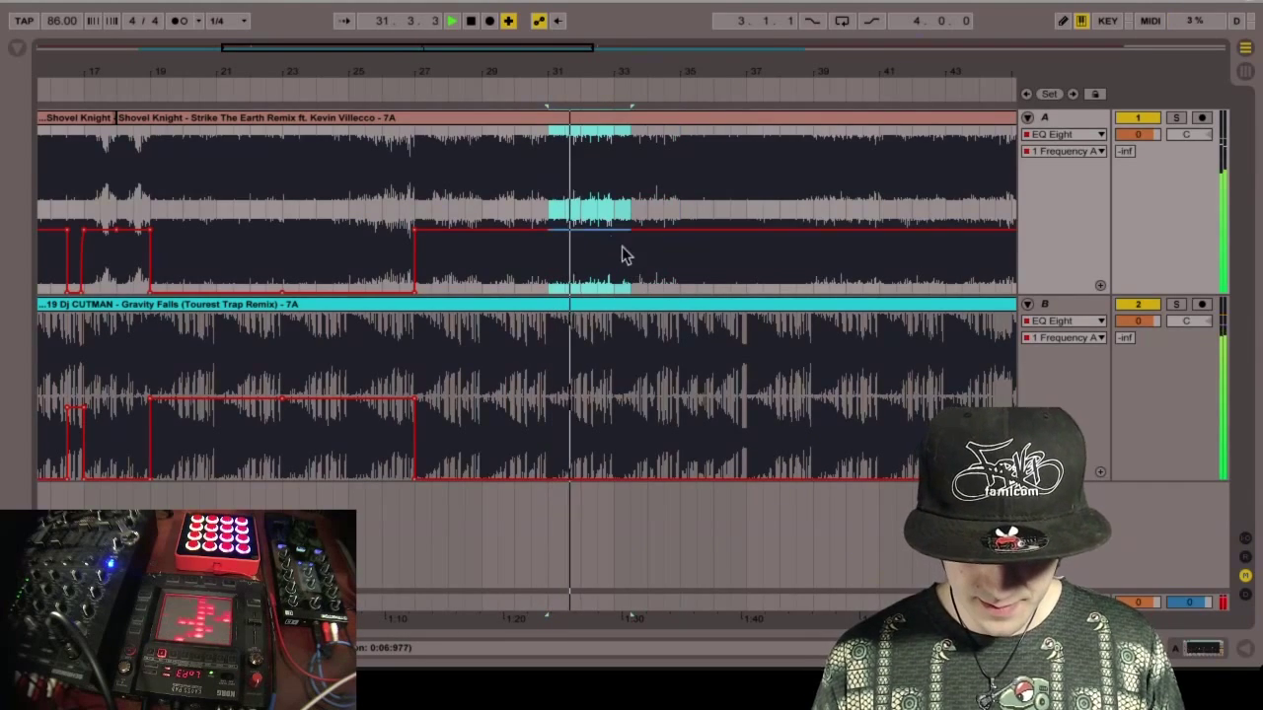
shift+click(679, 210)
drag(626, 231, 622, 285)
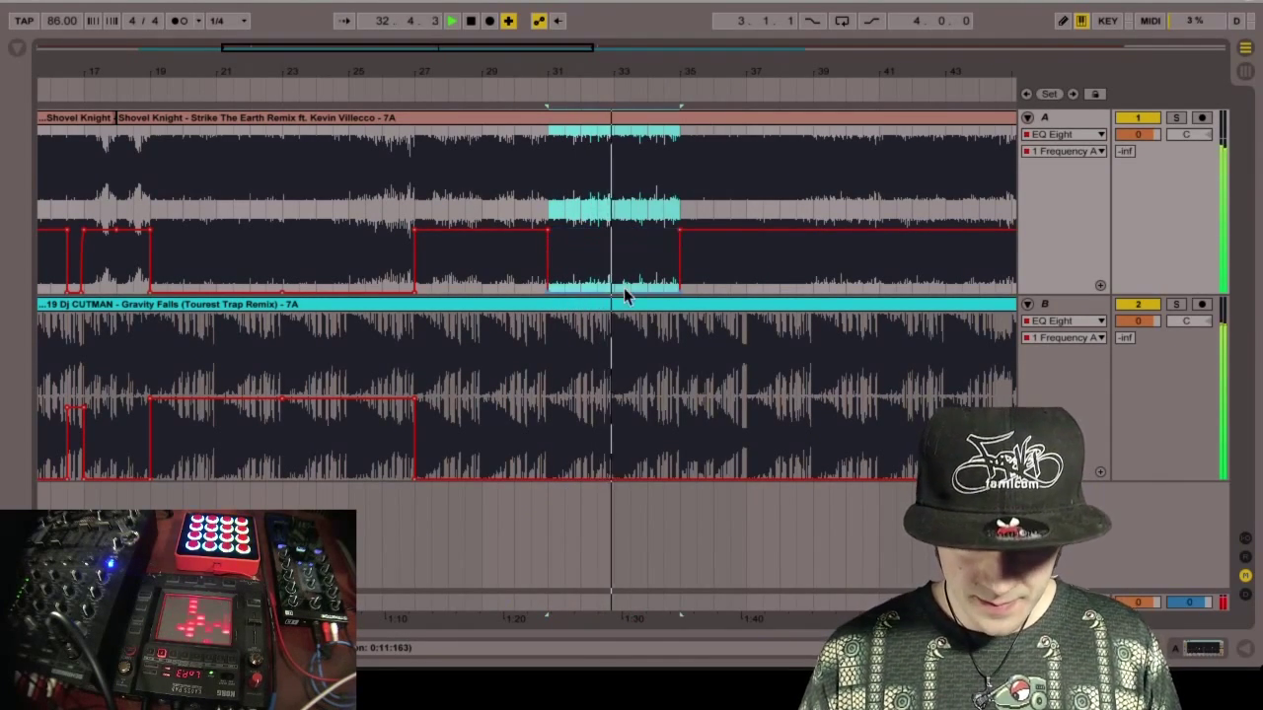
- Raise track B's EQ automation to the upper level from bar 31 to 35
drag(549, 394, 651, 395)
shift+click(677, 390)
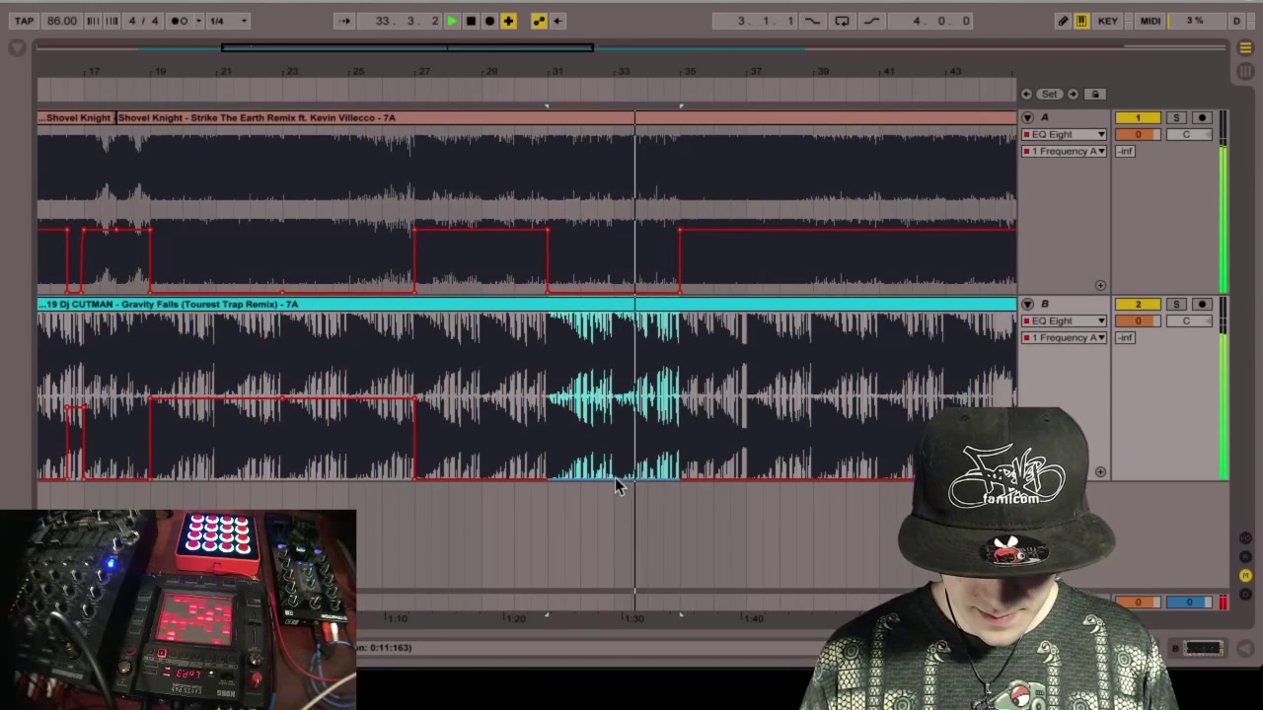
drag(615, 479, 615, 398)
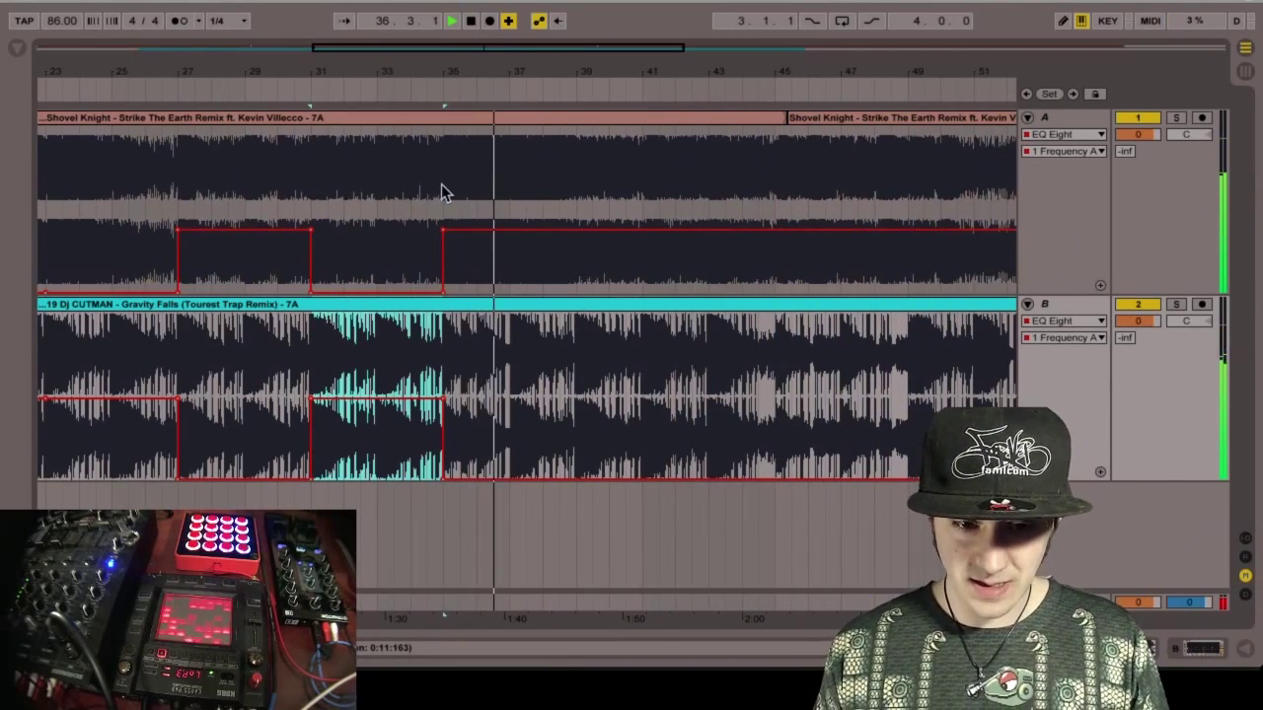
- Delete track B's audio from bar 35 to 37 and move the remaining clip back to start at bar 35
drag(505, 366, 444, 361)
key(Delete)
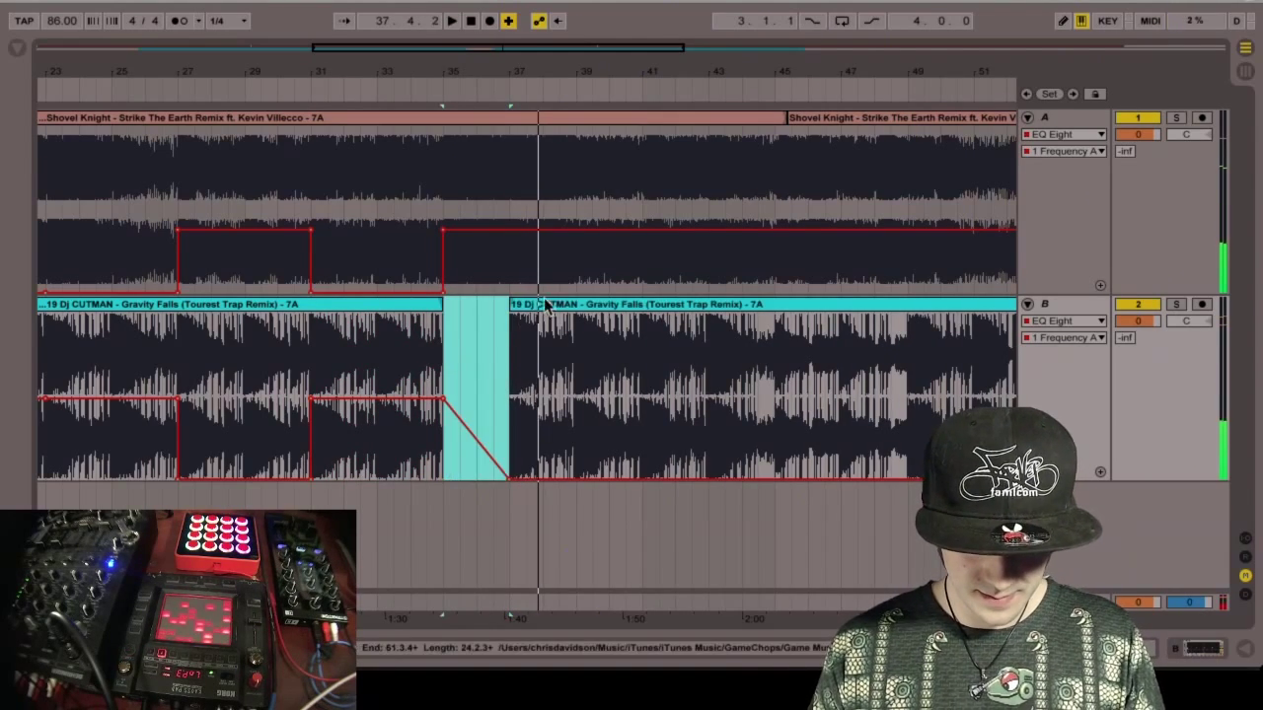
drag(545, 304, 481, 312)
key(space)
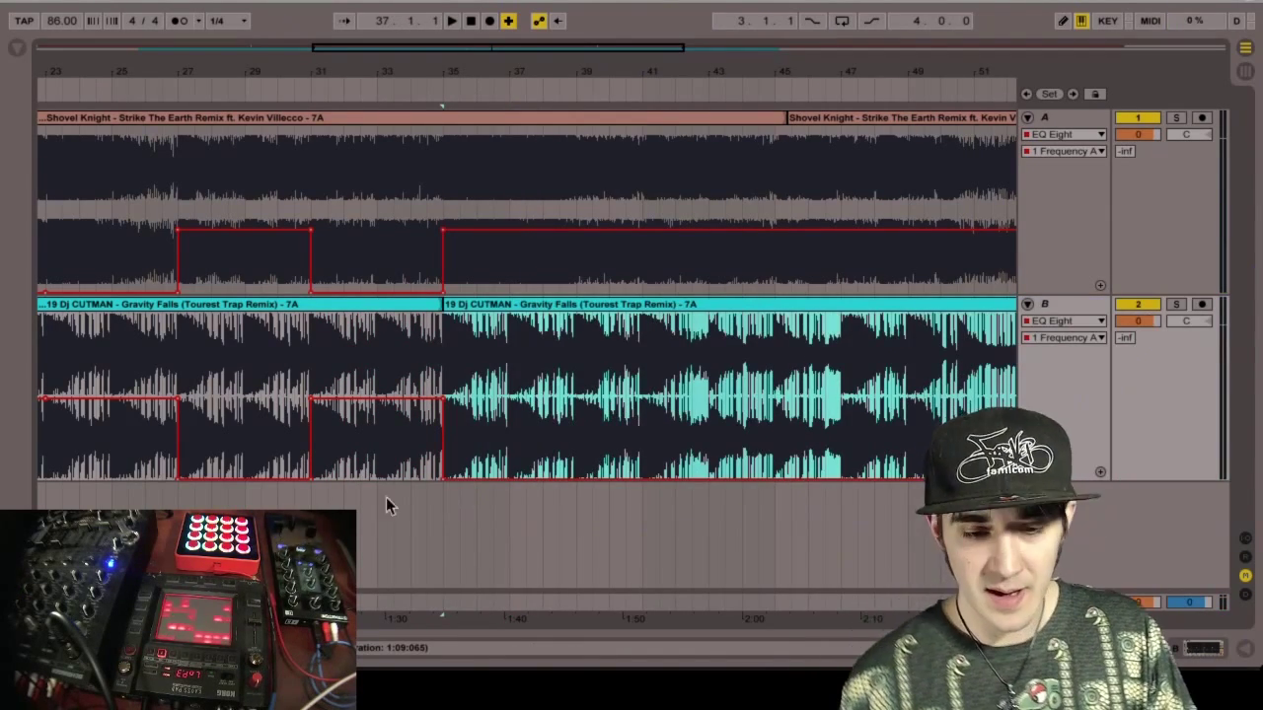
- Play the arrangement from 29.2.3 to check the transition leading into bar 31
scroll(385, 497, left, 5)
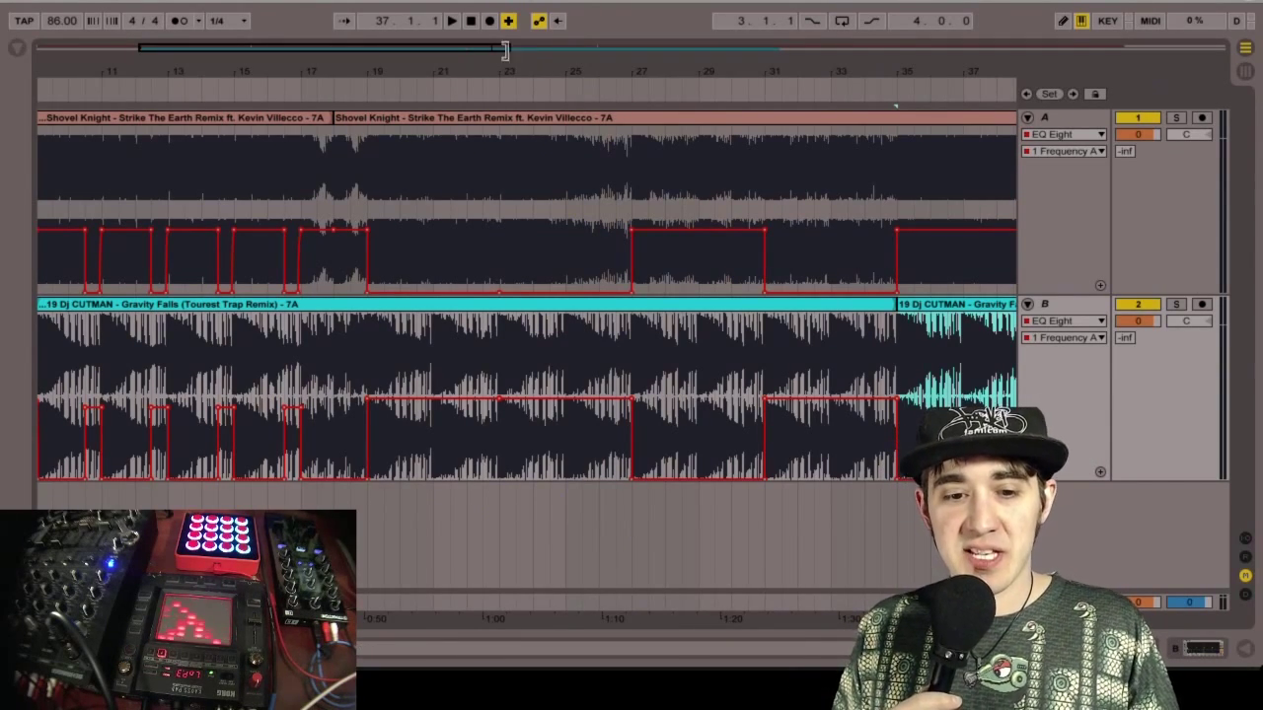
scroll(984, 296, up, 6)
scroll(984, 296, left, 9)
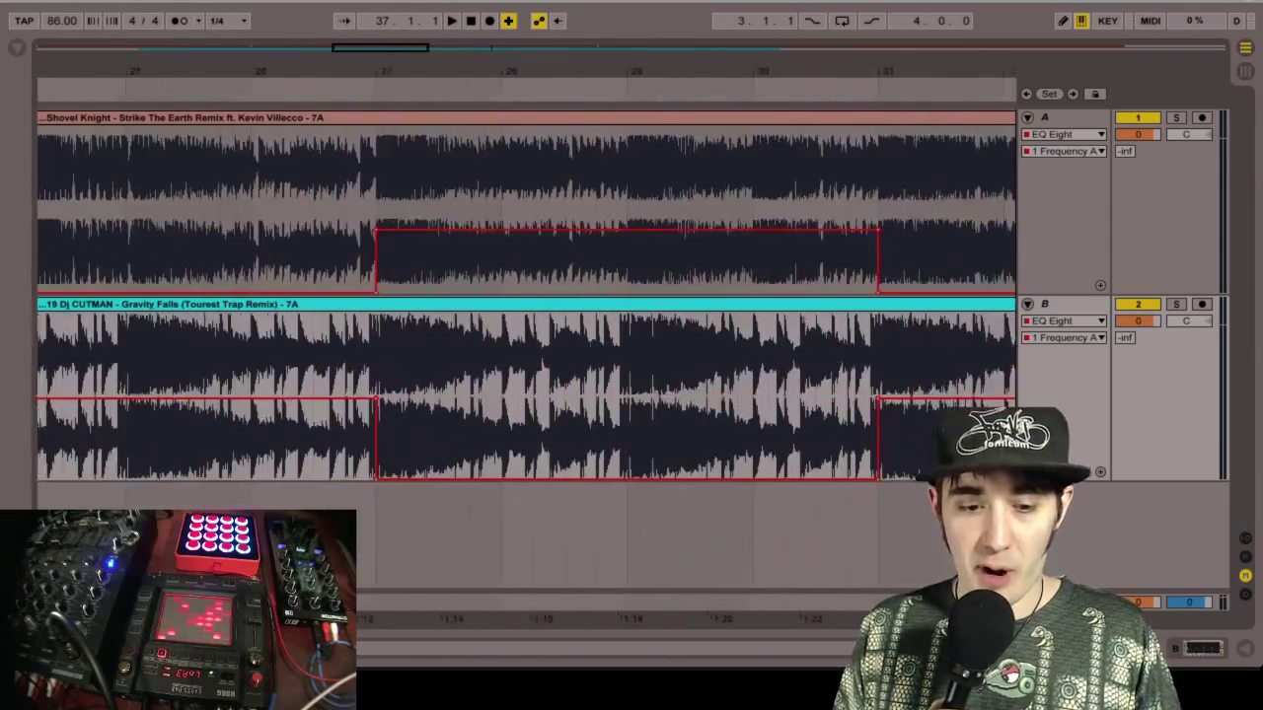
scroll(989, 296, up, 3)
scroll(884, 296, right, 3)
scroll(885, 296, down, 3)
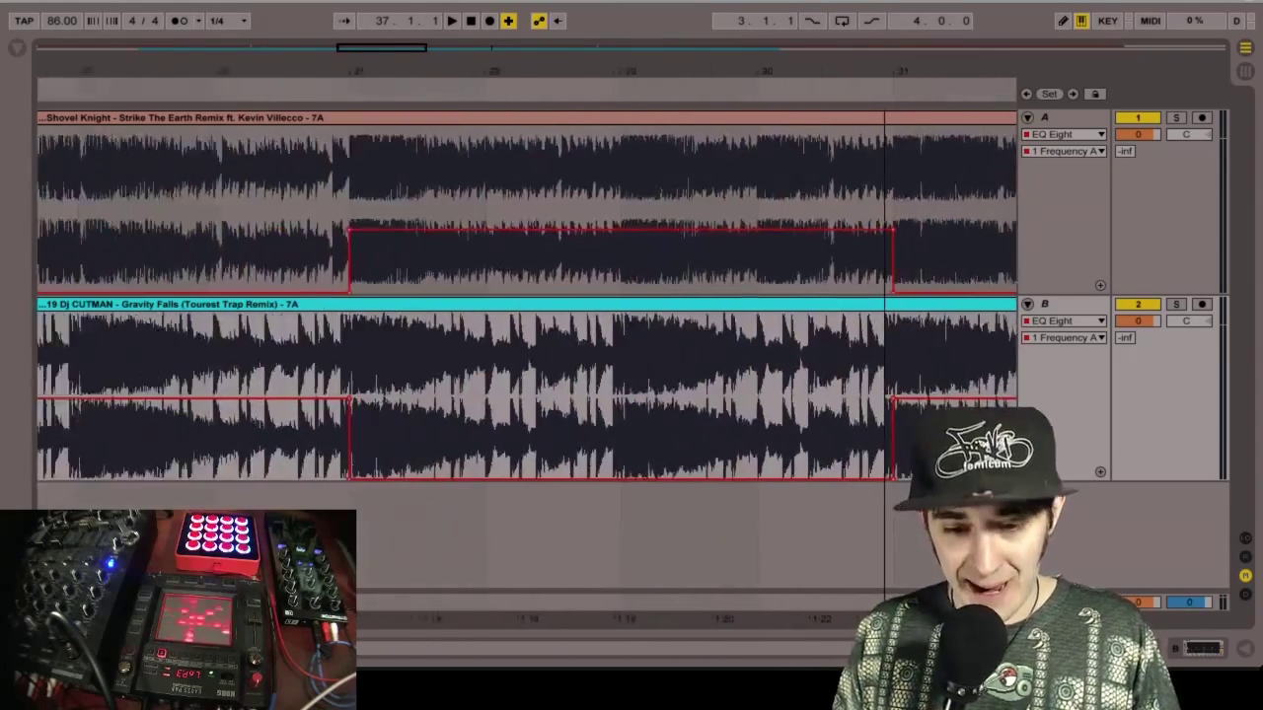
drag(428, 47, 423, 48)
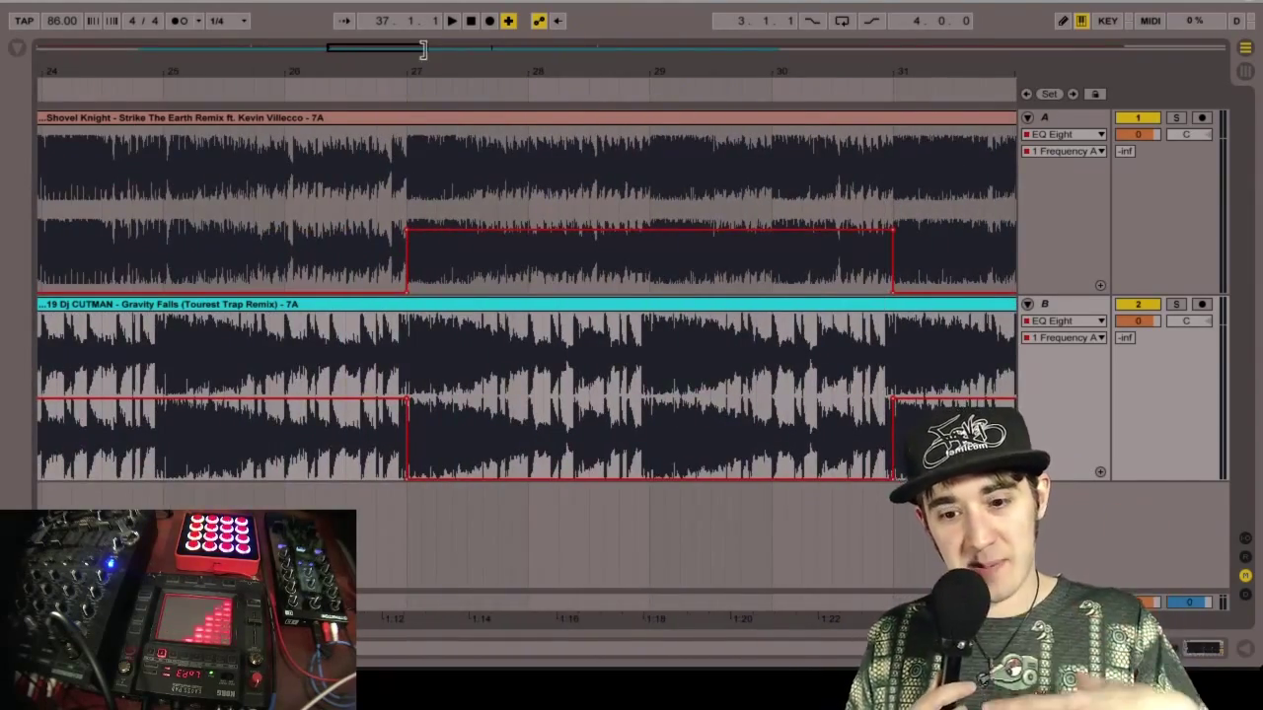
click(756, 168)
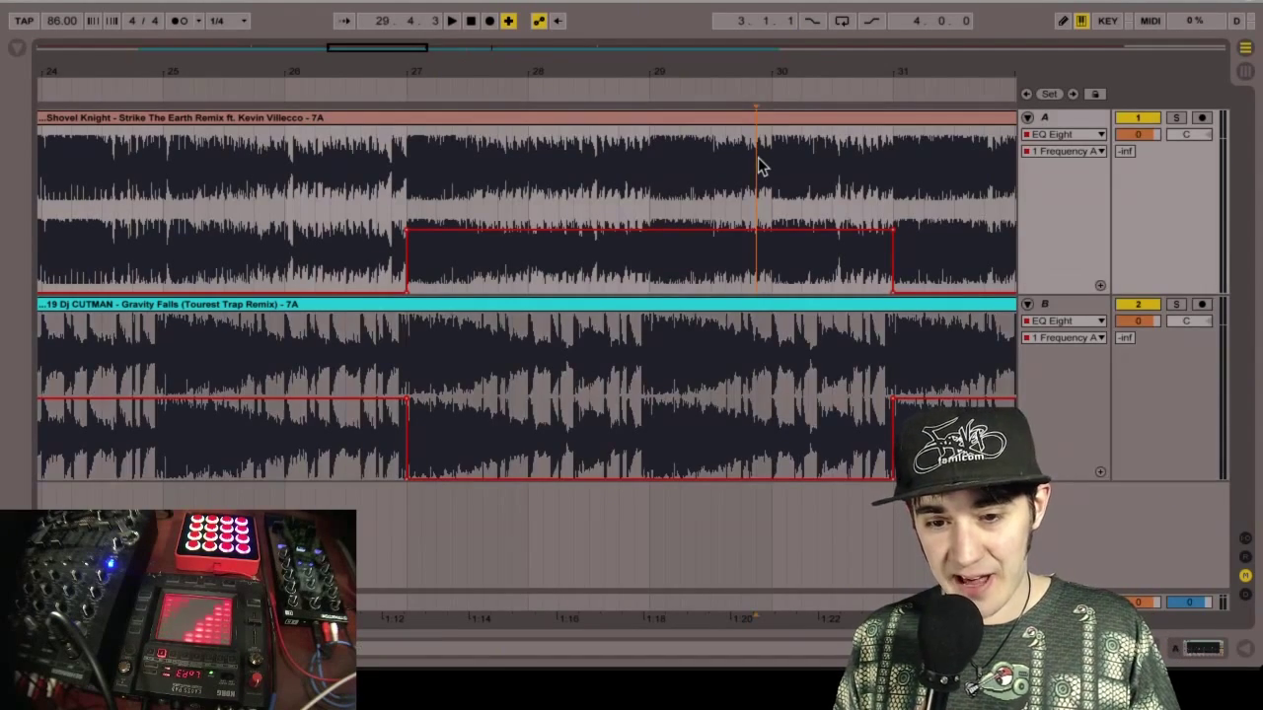
click(690, 167)
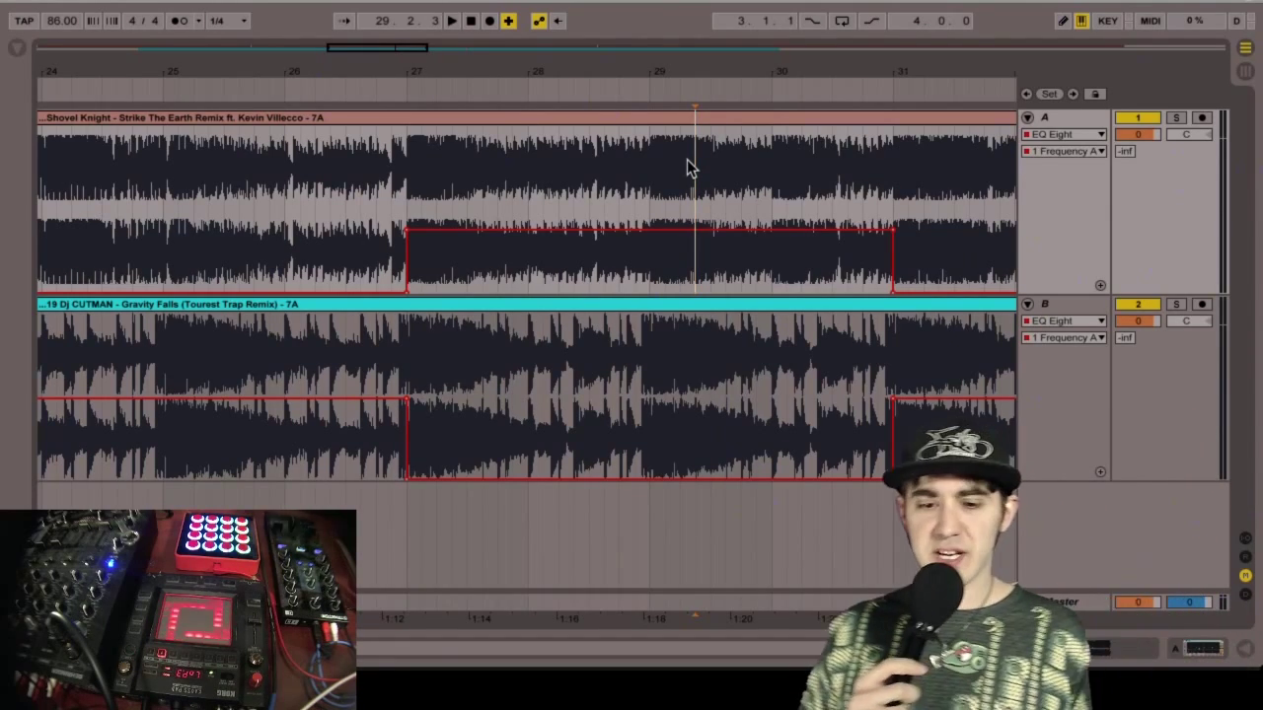
key(space)
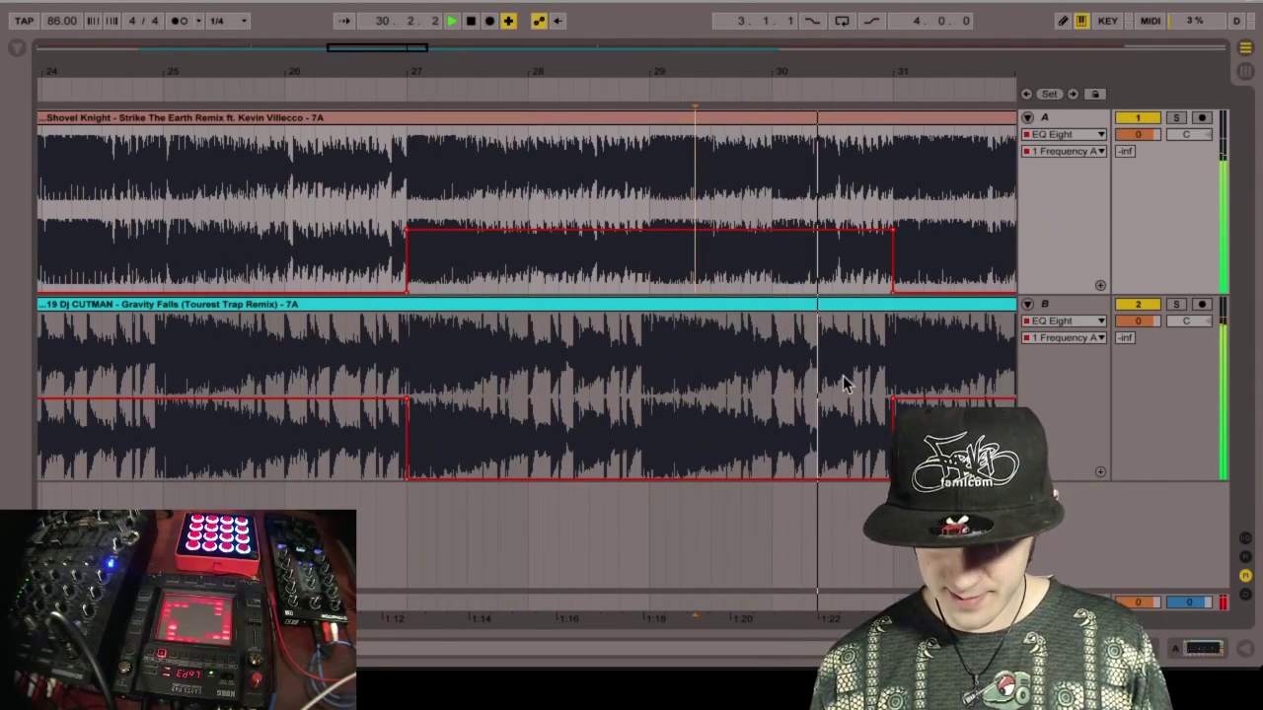
- Delete track B's audio from 30.3.3 to bar 31 and play from 29.4.1 through the gap
drag(846, 404, 884, 404)
key(space)
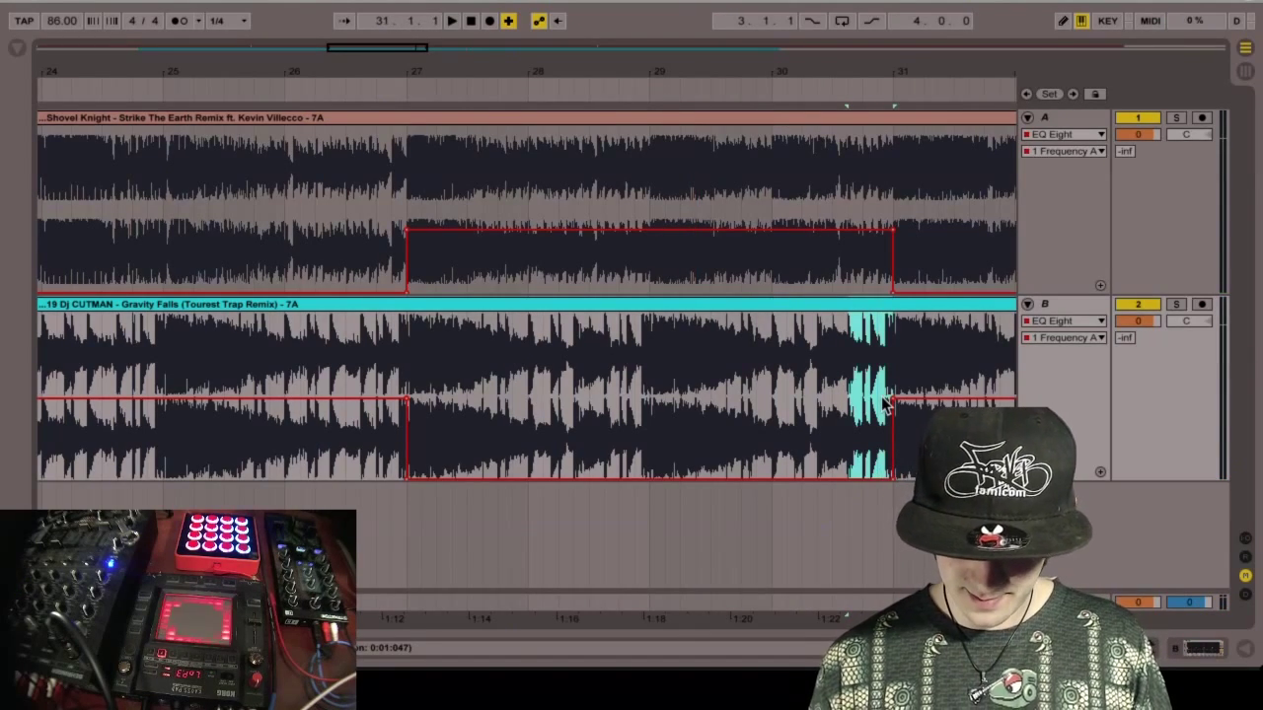
key(Delete)
click(742, 386)
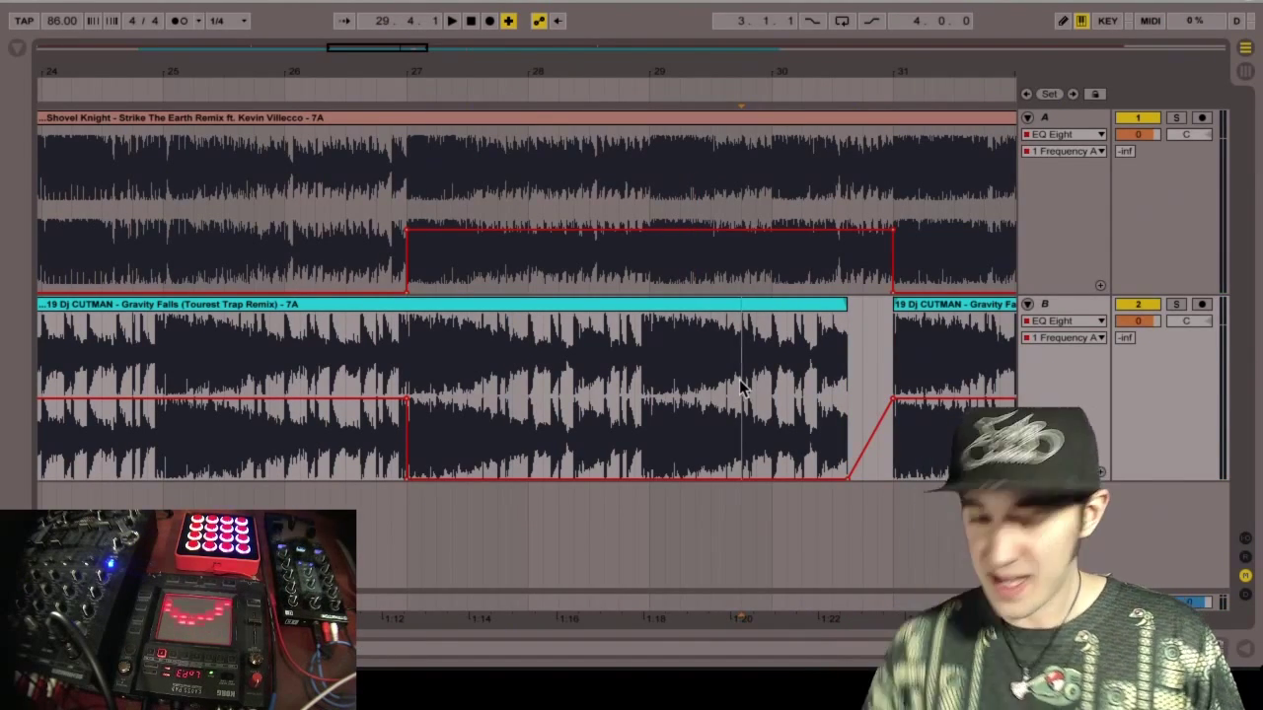
key(space)
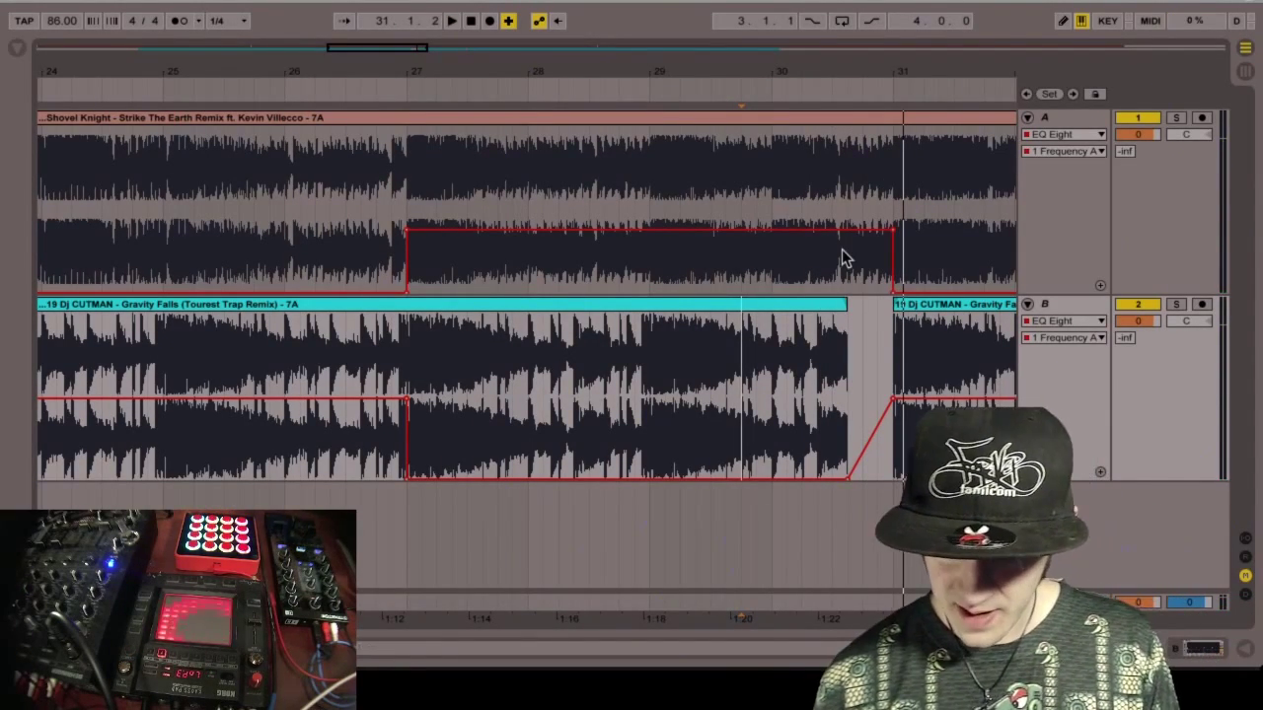
- Lower track A's EQ automation to the minimum from 30.3.3 to bar 31 and play through the transition
drag(844, 251, 894, 255)
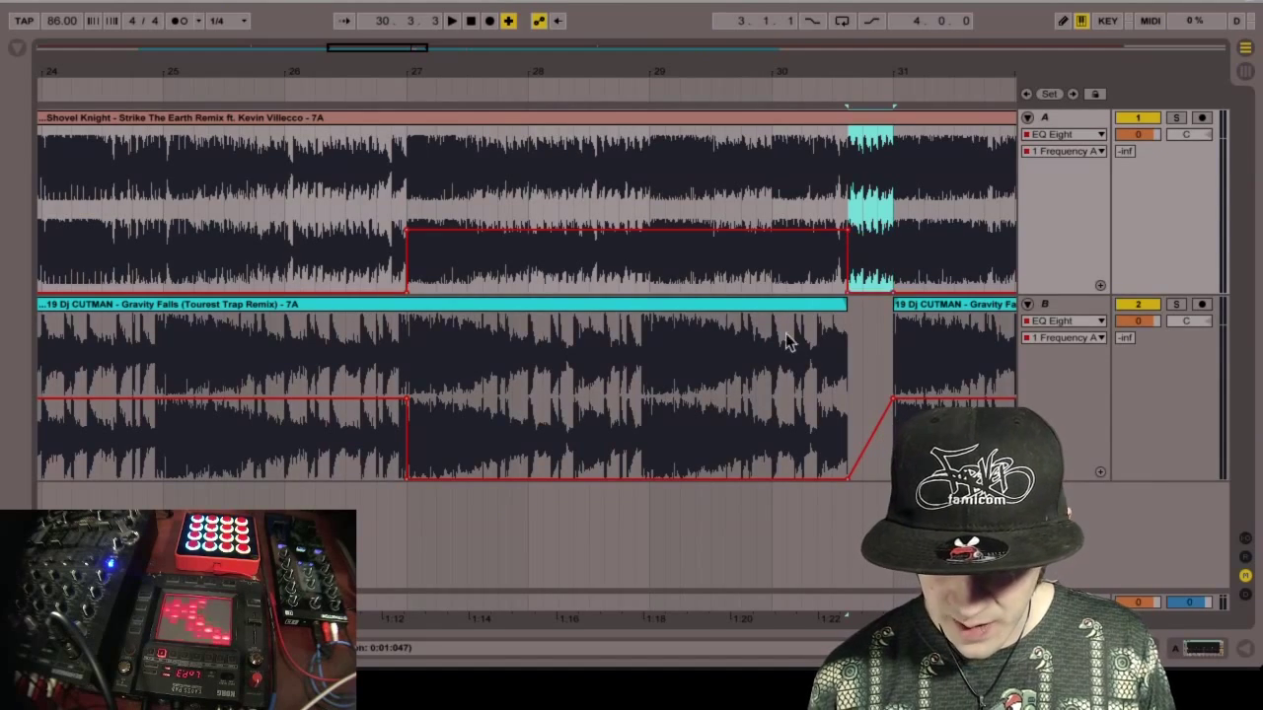
click(710, 359)
key(space)
- Readjust the track B clip's end to 30.3.3 and curve track A's EQ automation down to the minimum at bar 31
drag(845, 306, 834, 308)
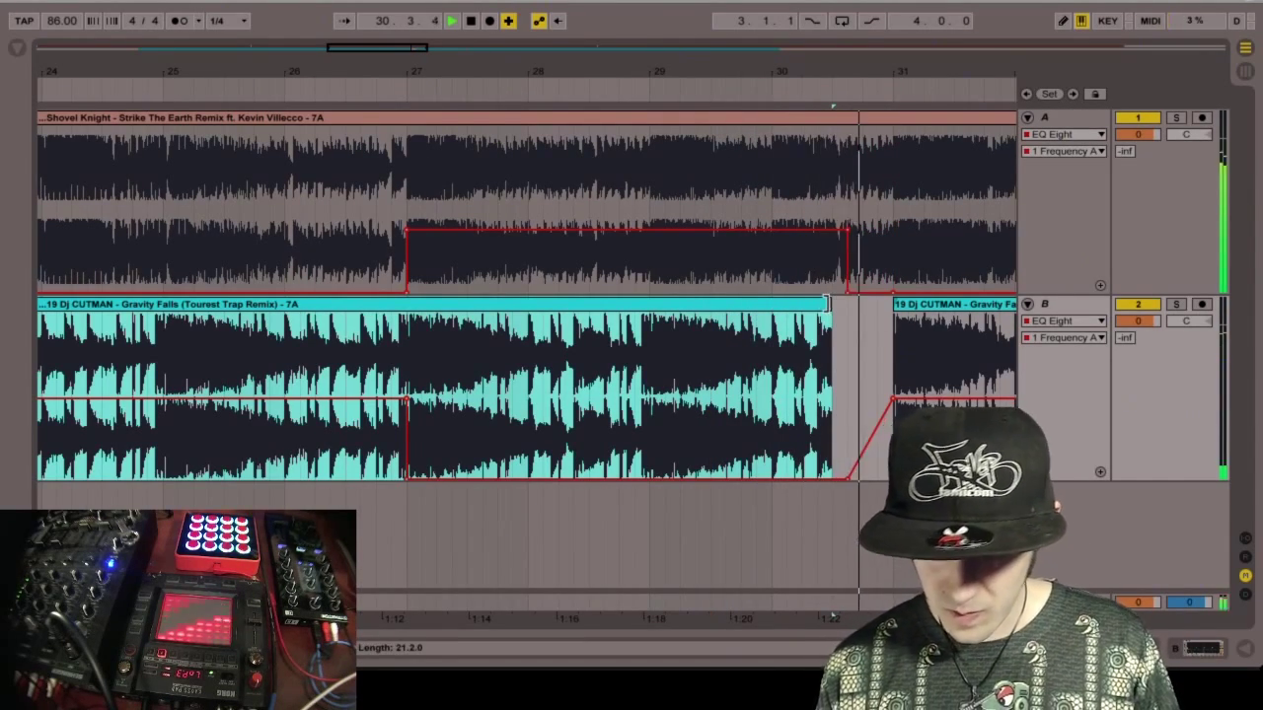
drag(831, 306, 843, 305)
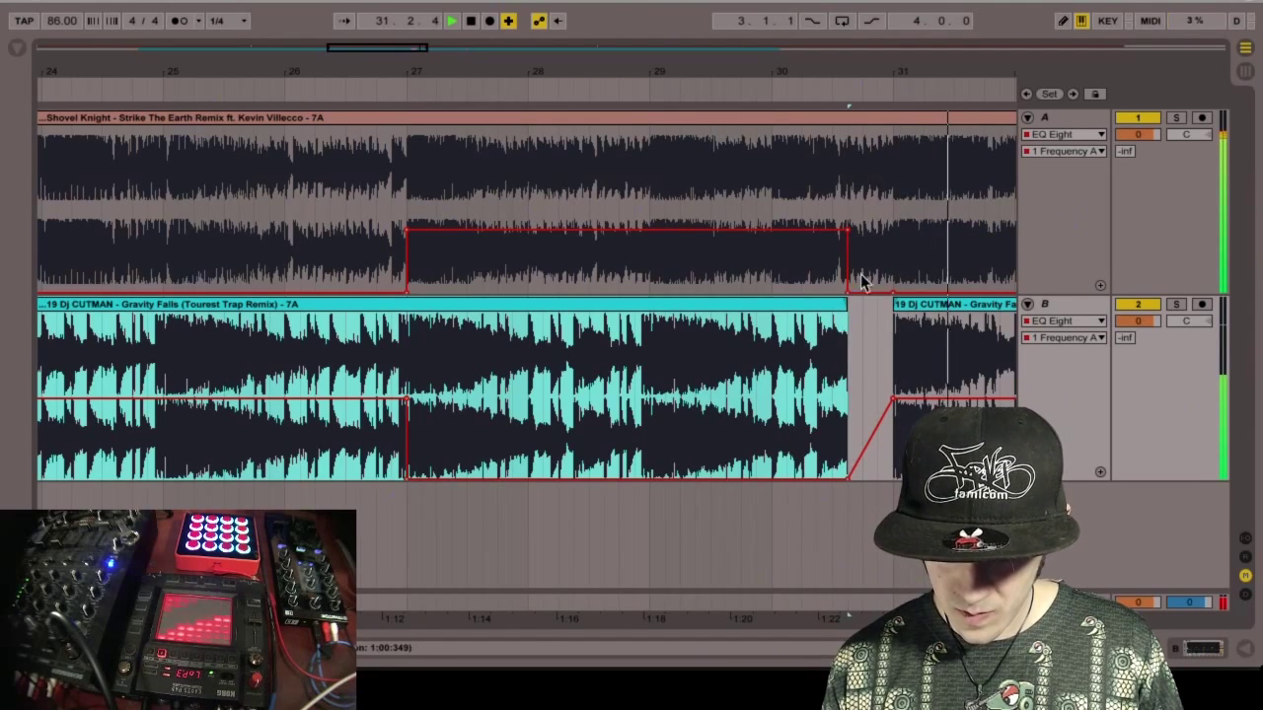
click(819, 278)
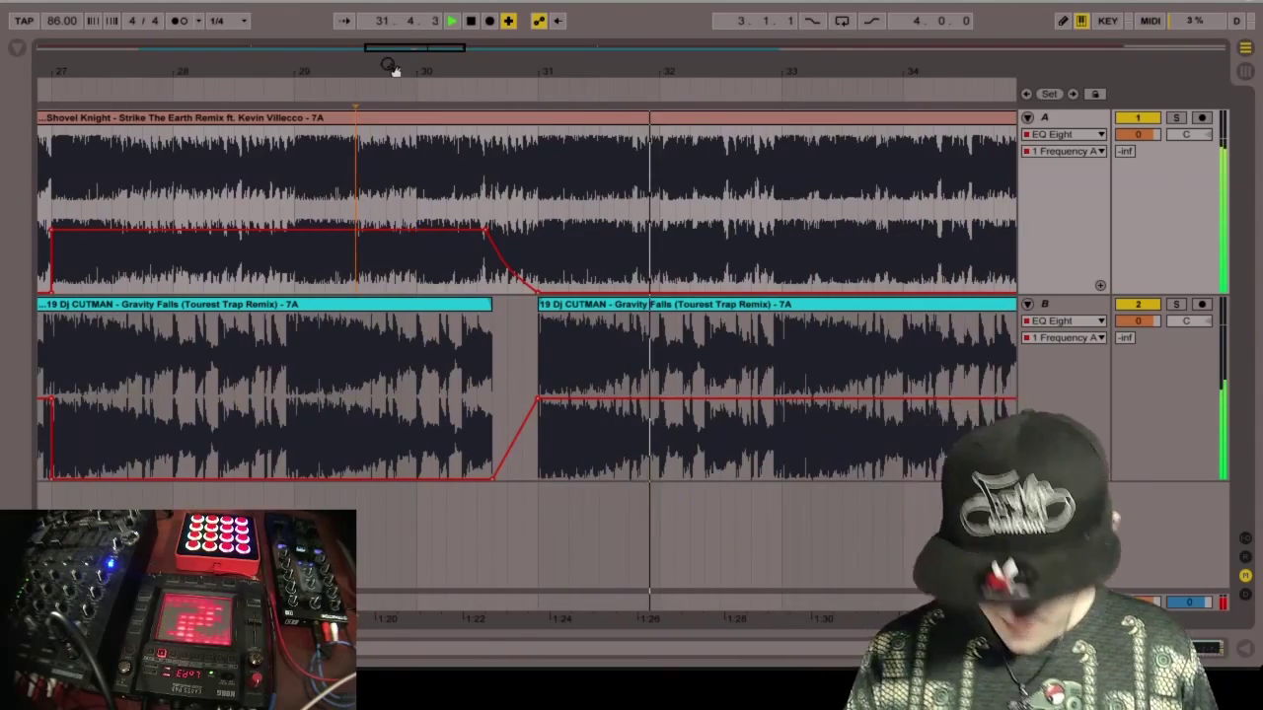
- Play from about 32.3 and delete track B's audio from 32.4.4 to 33.2
drag(401, 51, 400, 8)
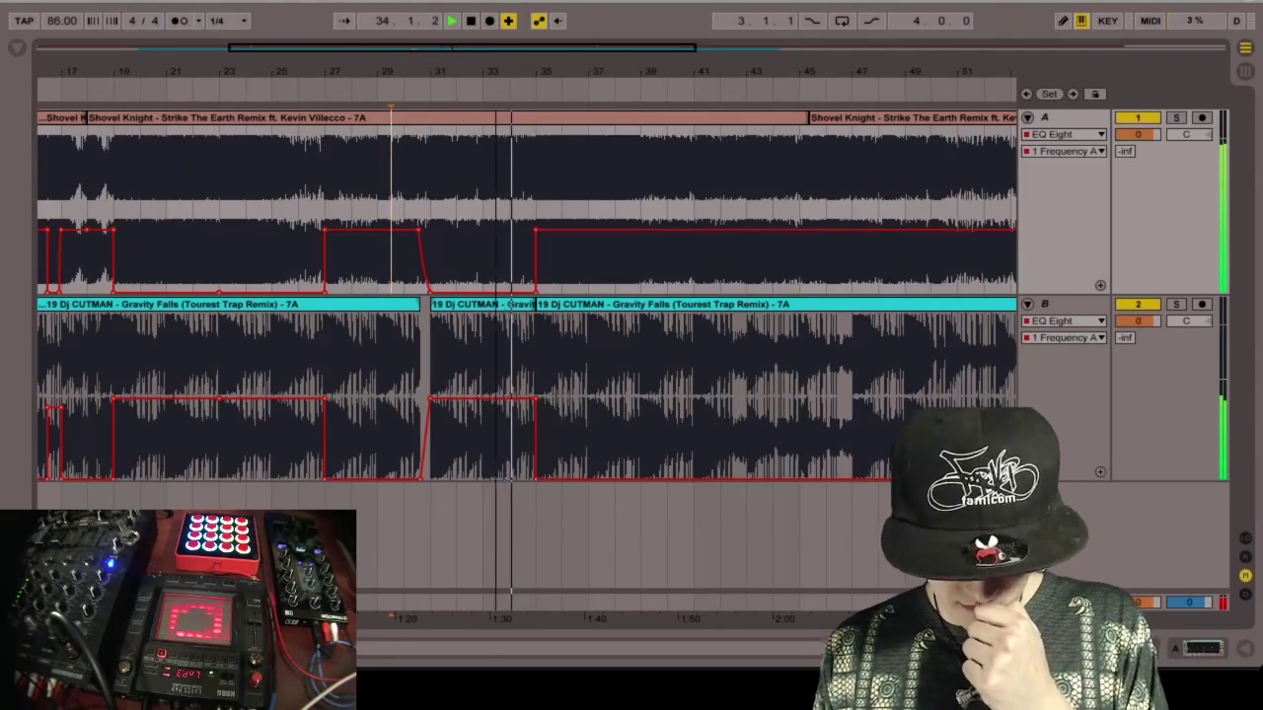
drag(437, 53, 437, 130)
click(266, 227)
key(space)
key(space)
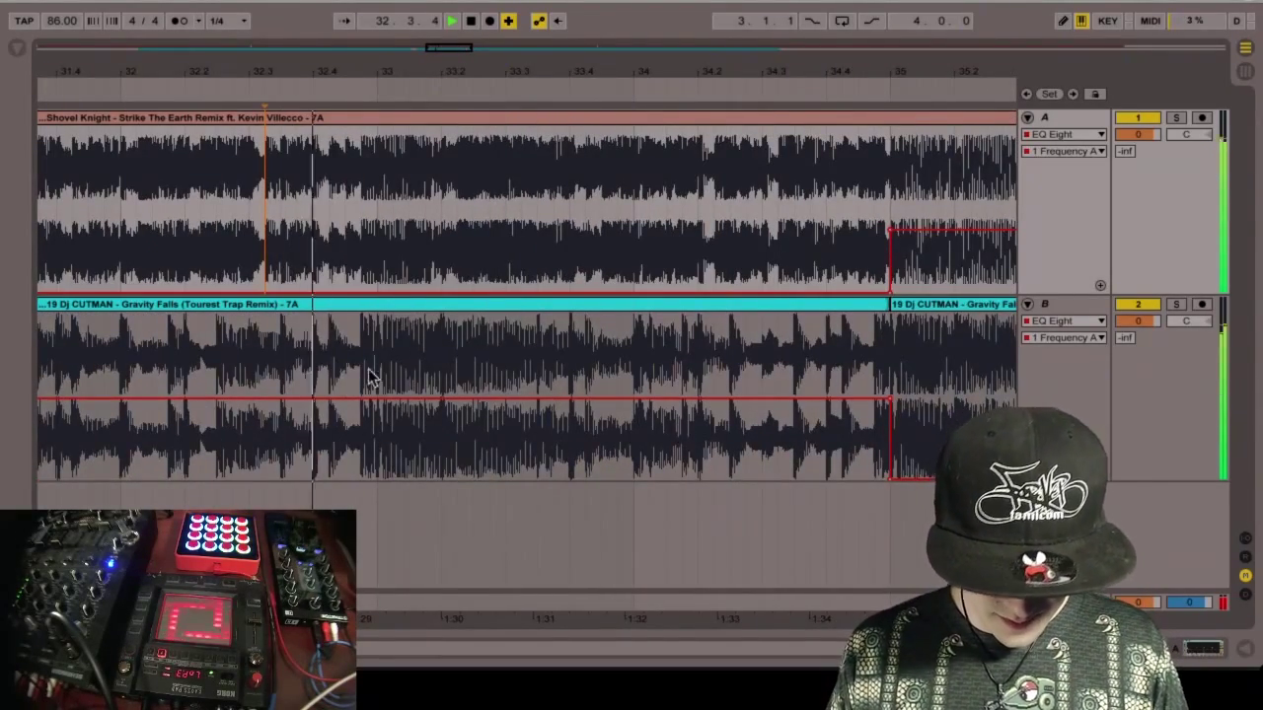
drag(365, 371, 437, 372)
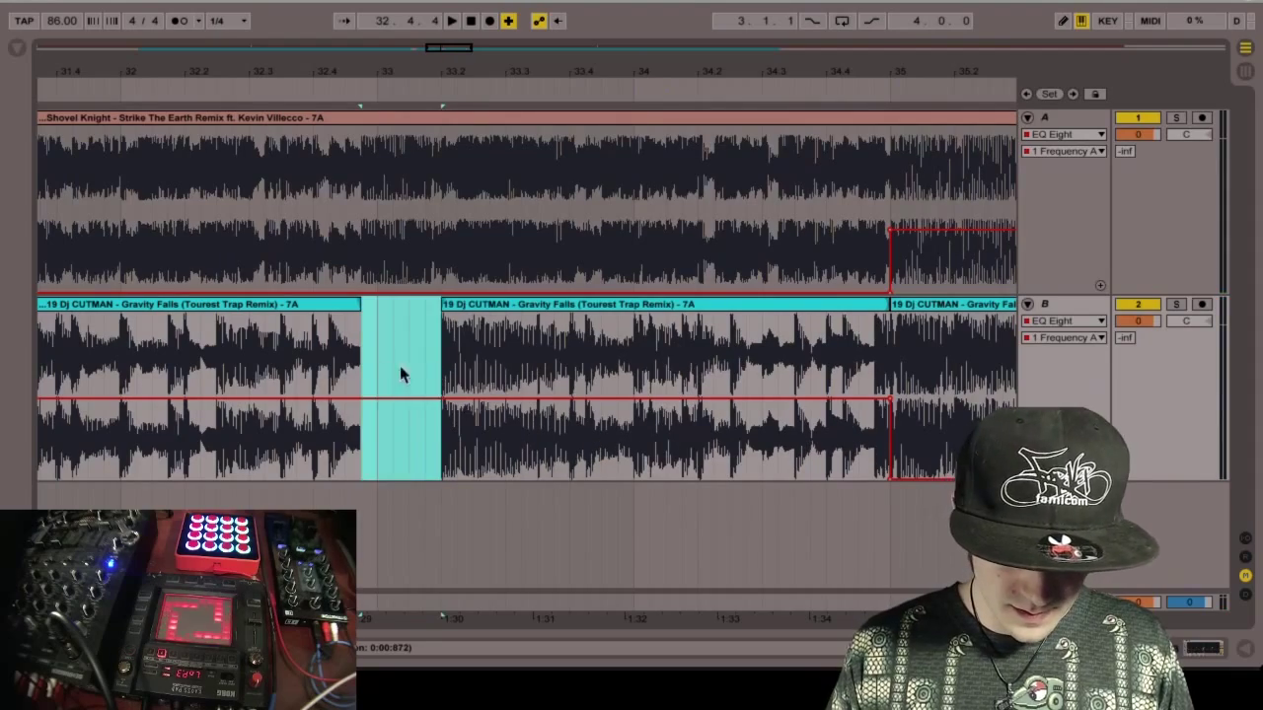
key(Delete)
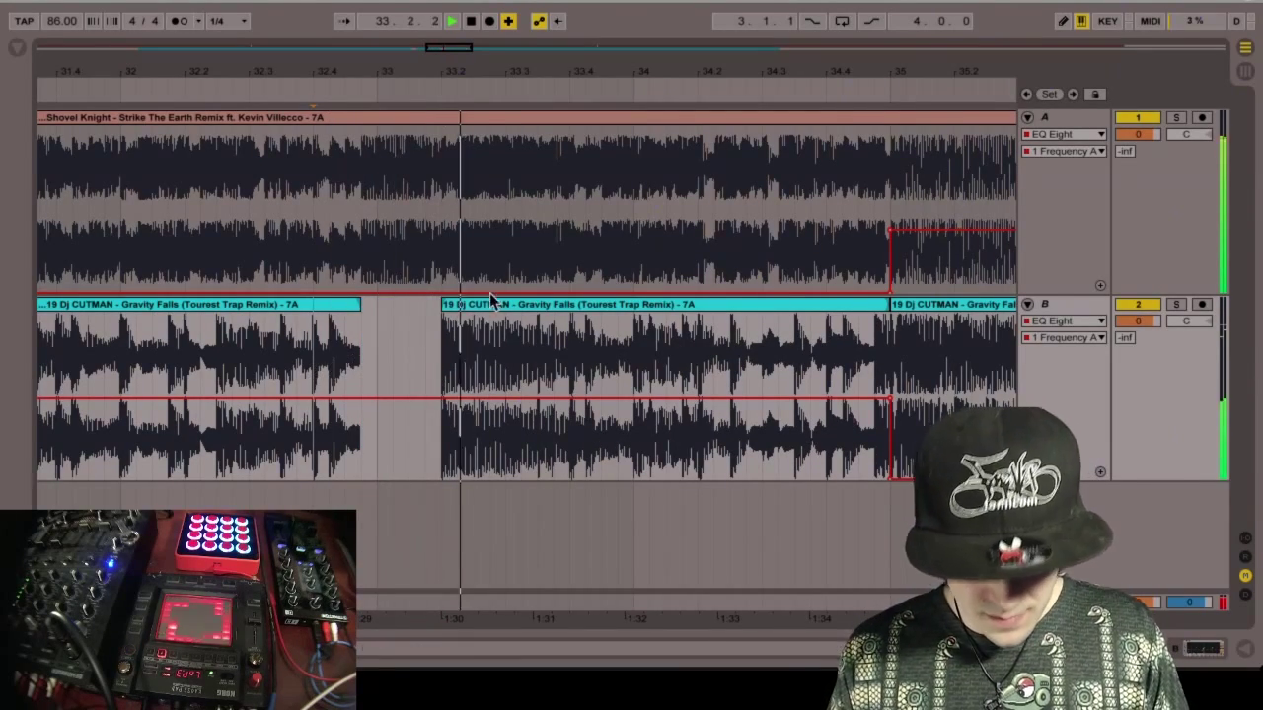
- Extend the start of the track B clip after the gap back one sixteenth, and play from about 32.2 to check it
drag(446, 303, 429, 303)
click(230, 335)
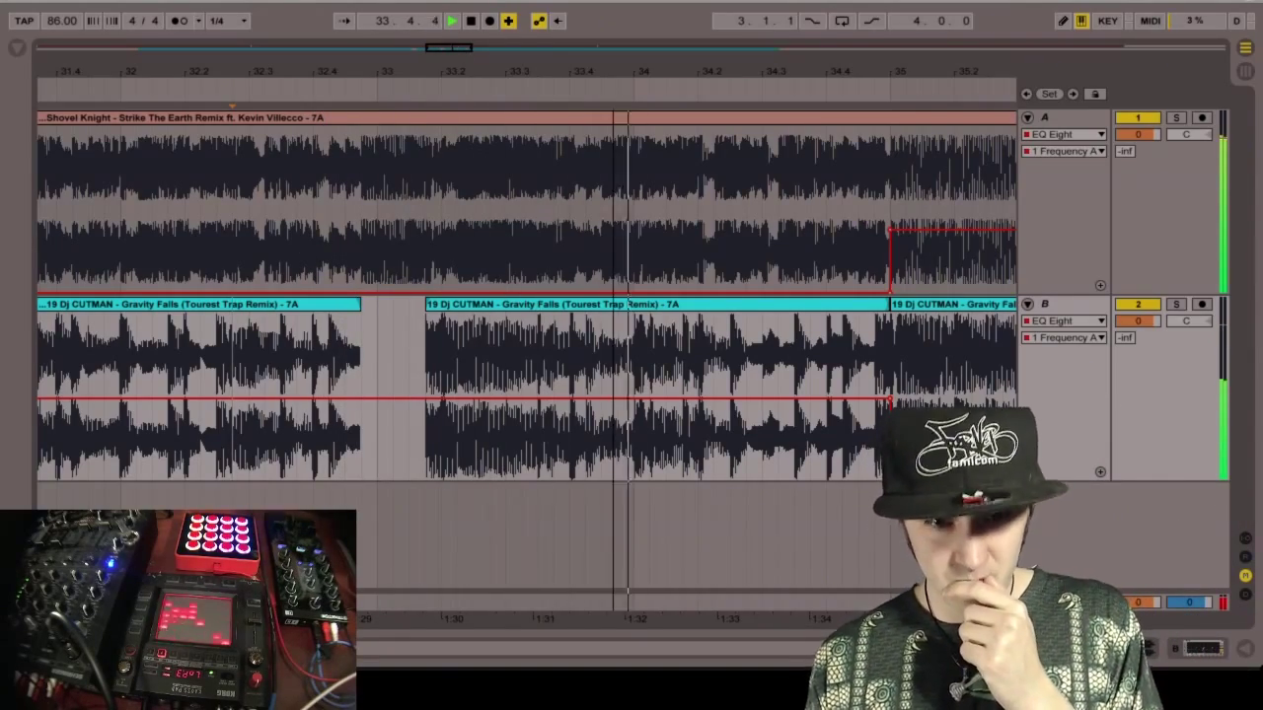
mouse_move(453, 47)
mouse_down()
mouse_move(454, 27)
mouse_move(471, 47)
mouse_up()
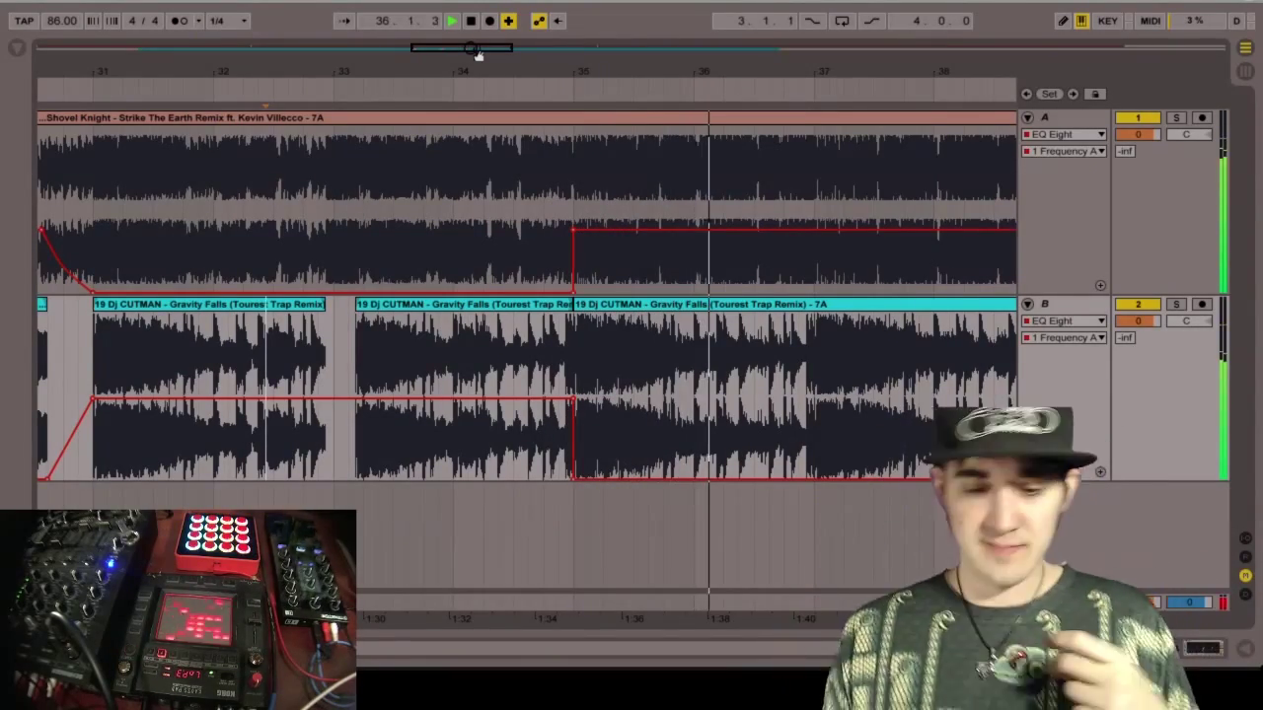
drag(477, 54, 494, 54)
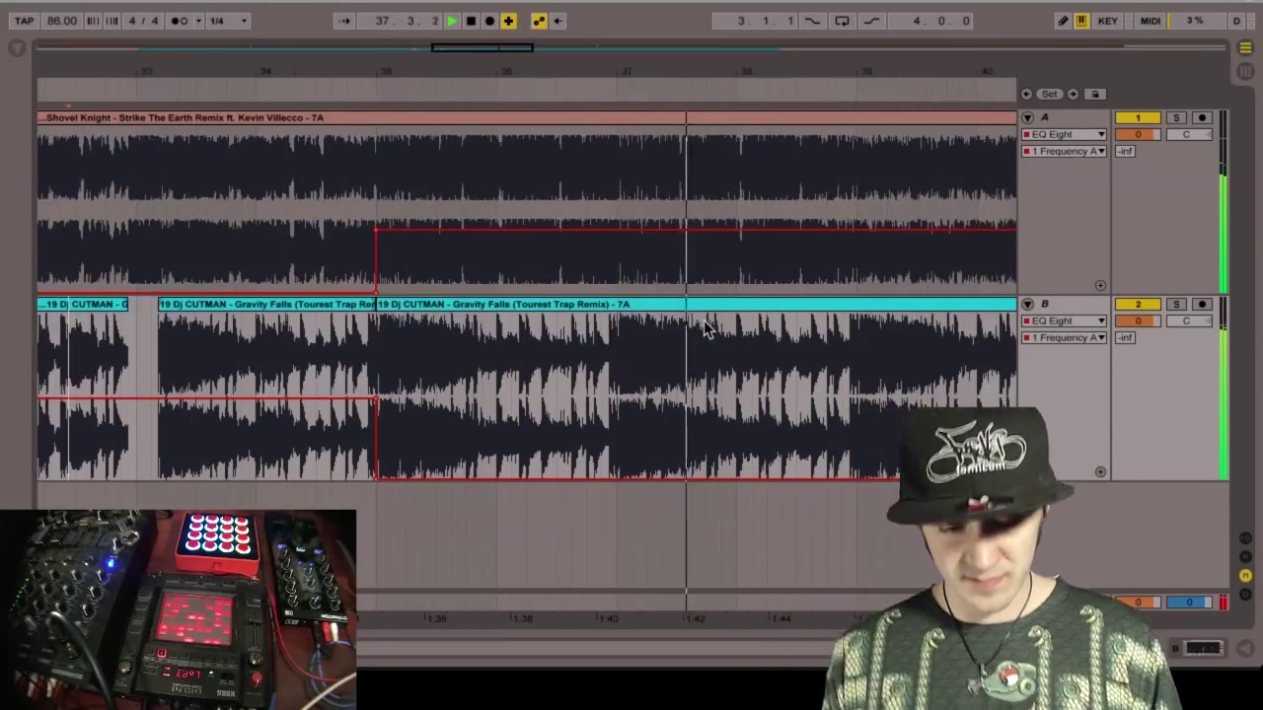
- Duplicate track A's section from bar 35 to 39 onto bar 39 to 43 and lower the copy's EQ automation to the minimum
key(shift+super+f)
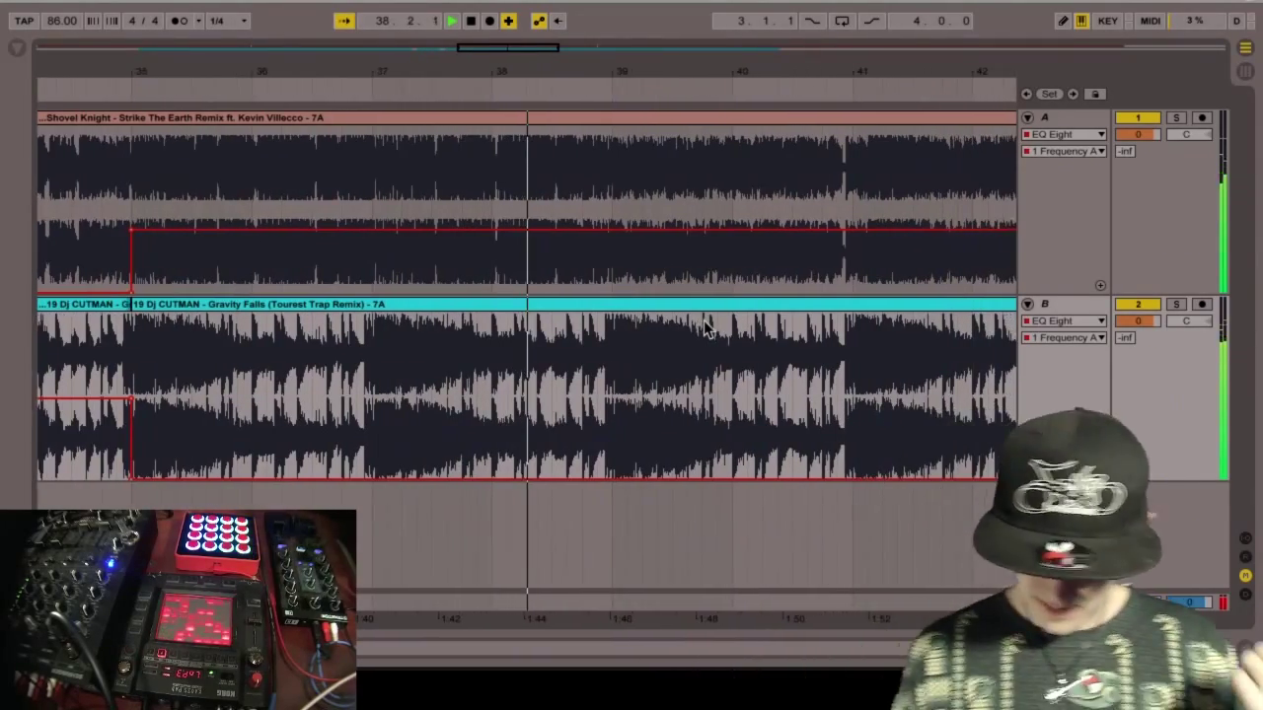
key(shift+super+f)
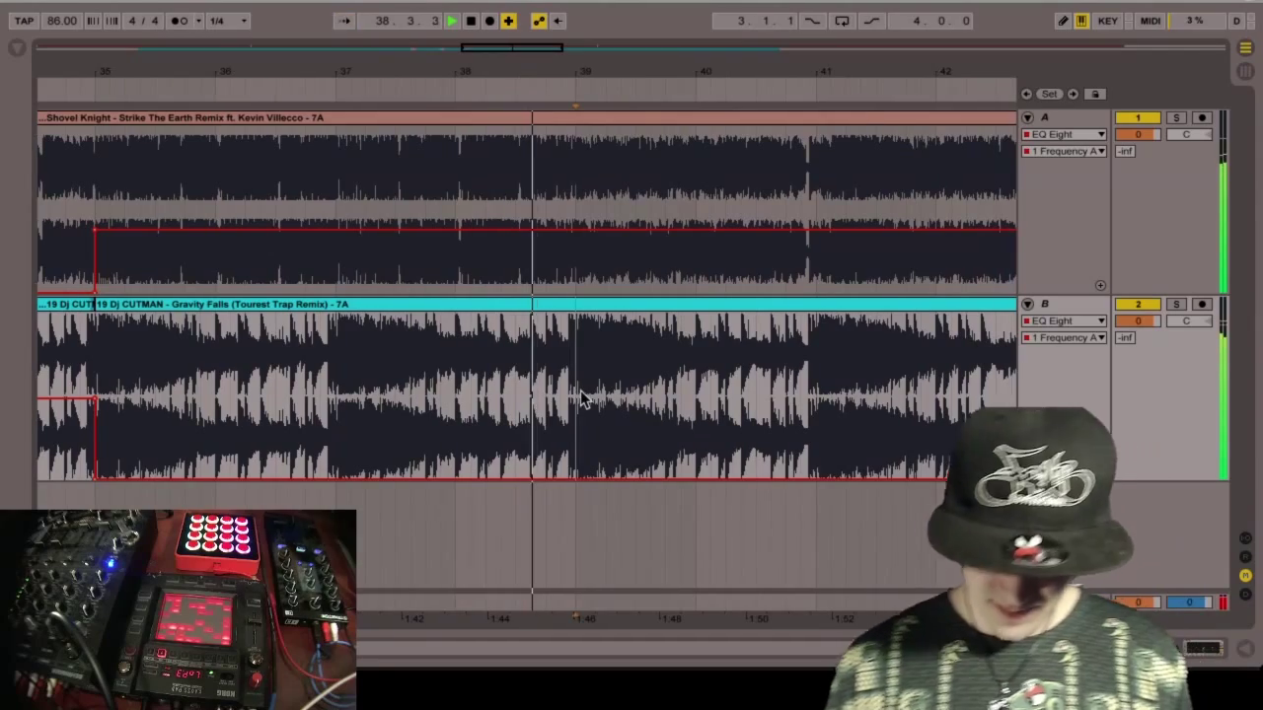
shift+click(815, 371)
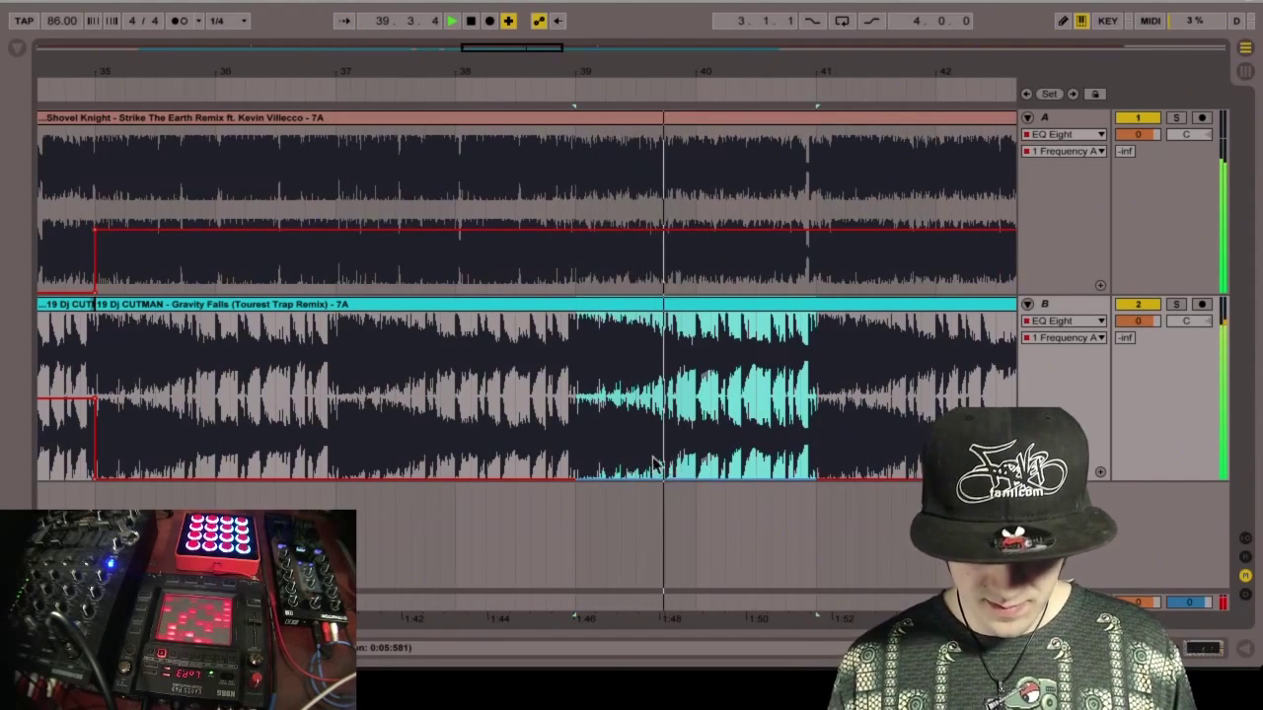
drag(576, 191, 95, 194)
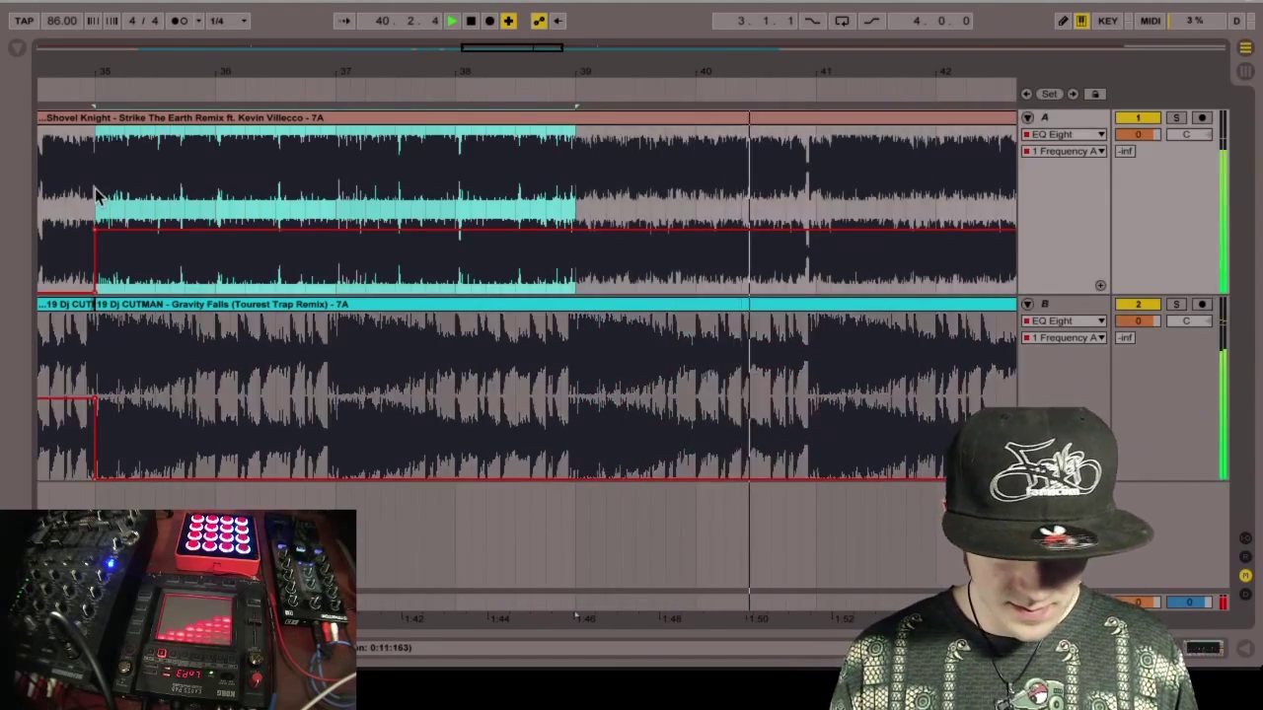
key(super+d)
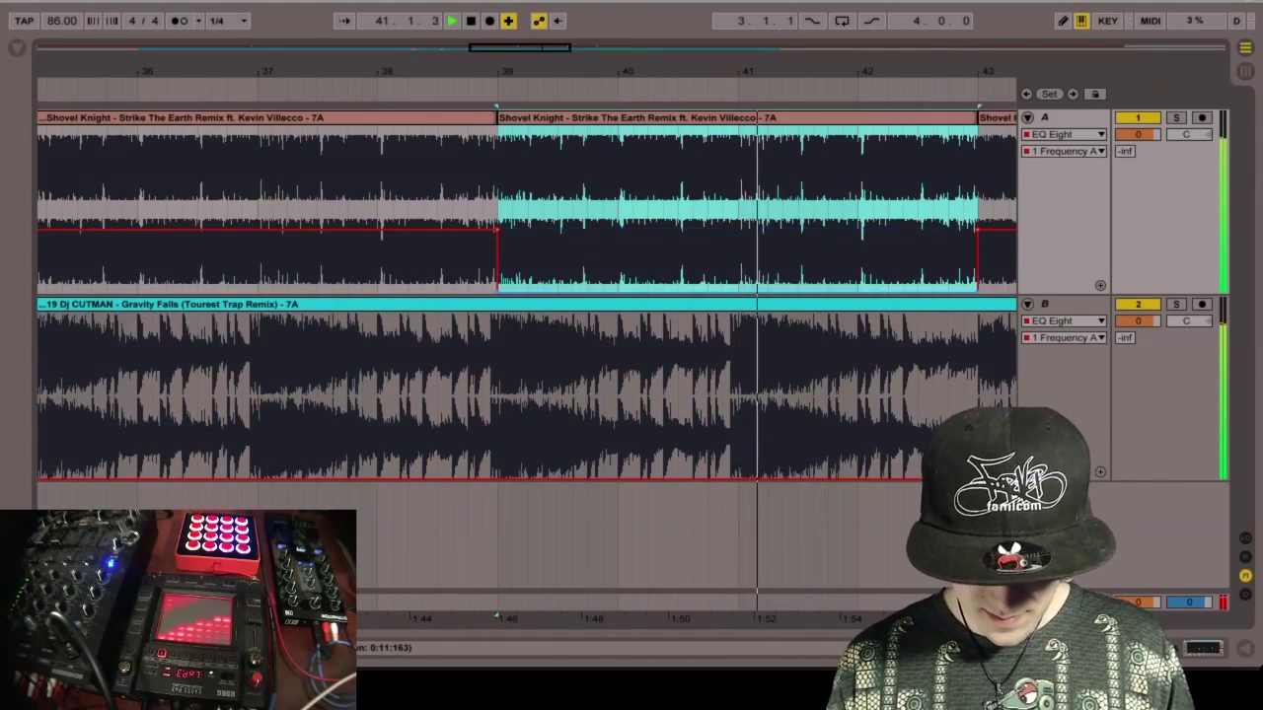
- Stop playback and raise track B's EQ automation to the upper level from bar 39 to 43
key(space)
drag(505, 401, 828, 400)
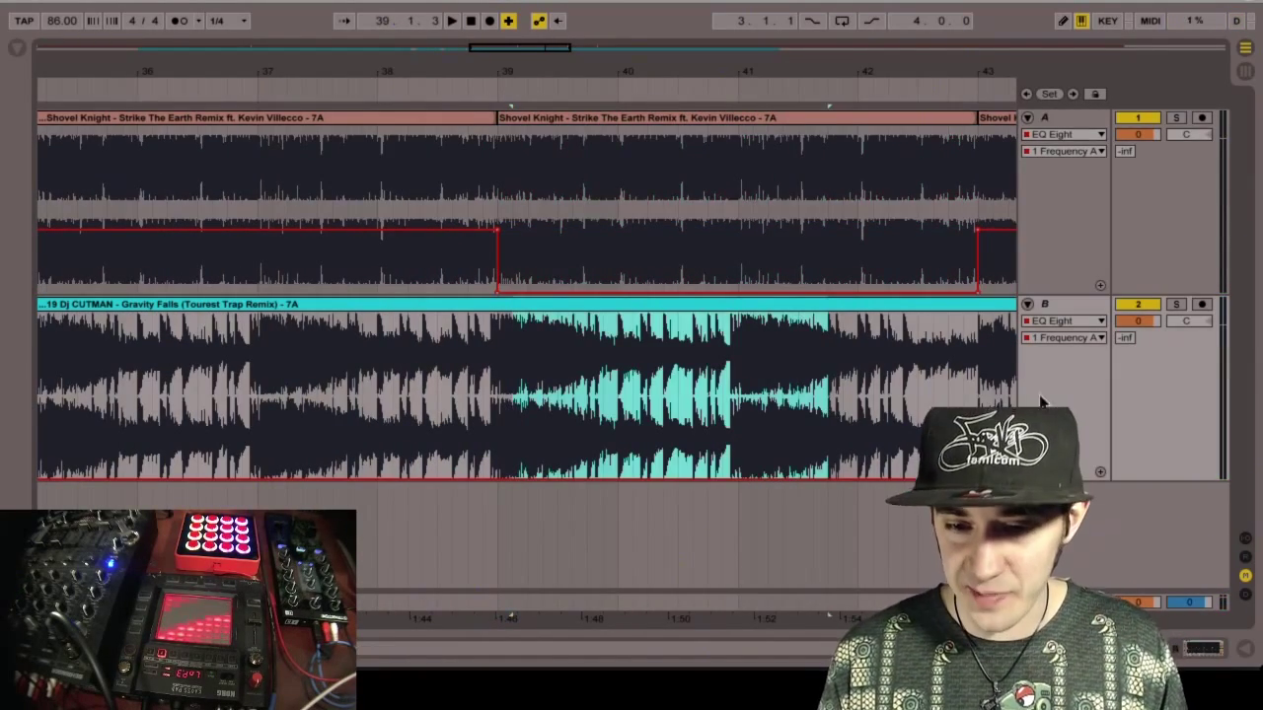
drag(976, 390, 467, 404)
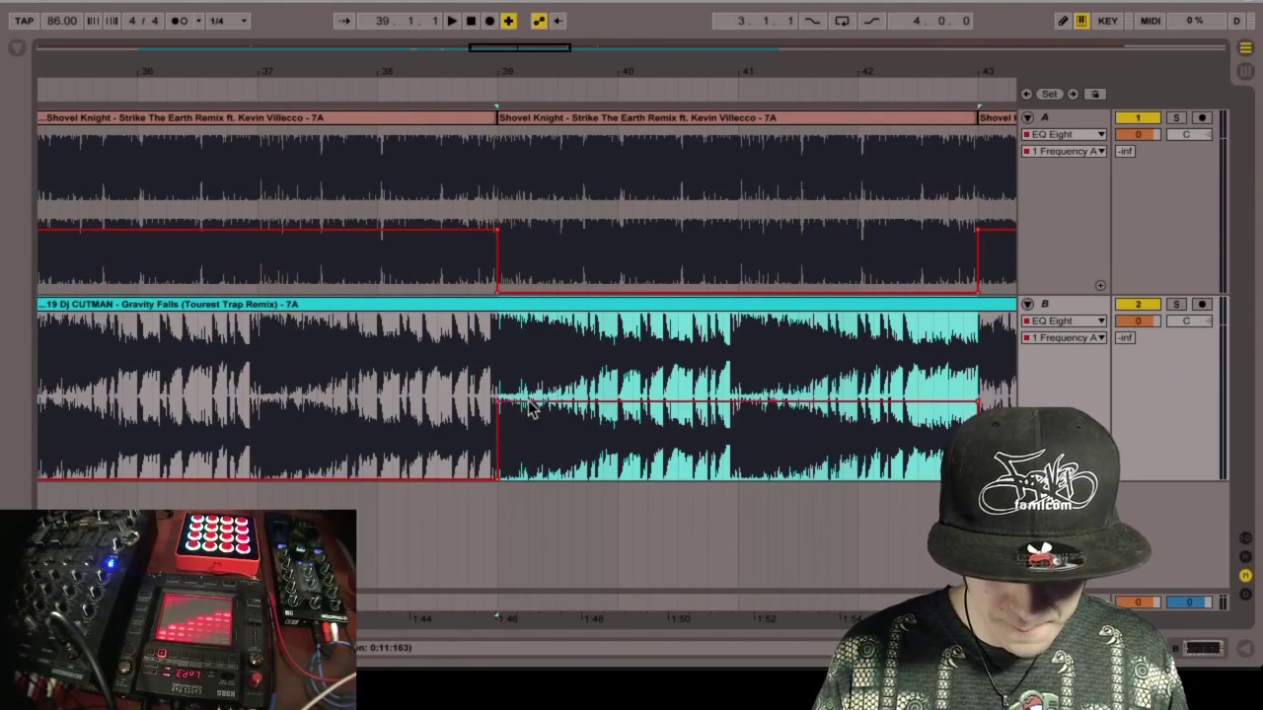
- Play from about bar 37 and extend the end of track A's copied clip, which starts at bar 39, to bar 49
click(319, 399)
key(space)
scroll(319, 399, right, 1)
drag(530, 47, 528, 56)
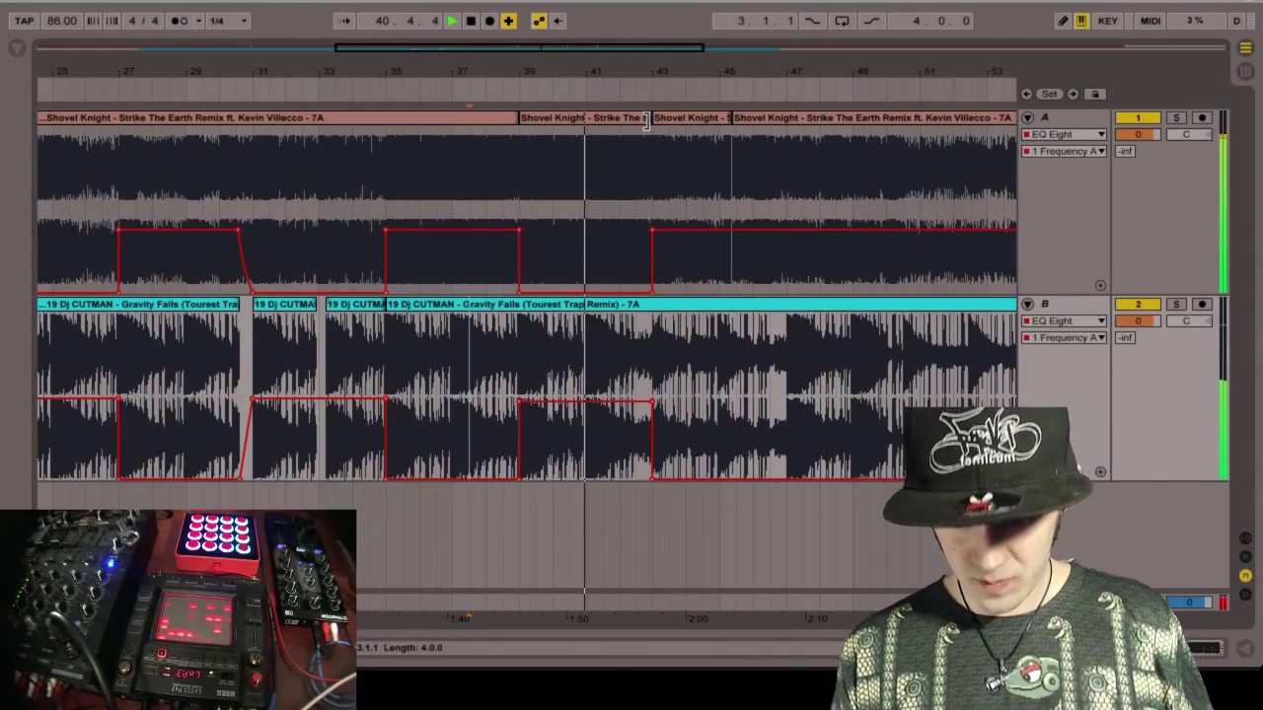
drag(646, 118, 855, 132)
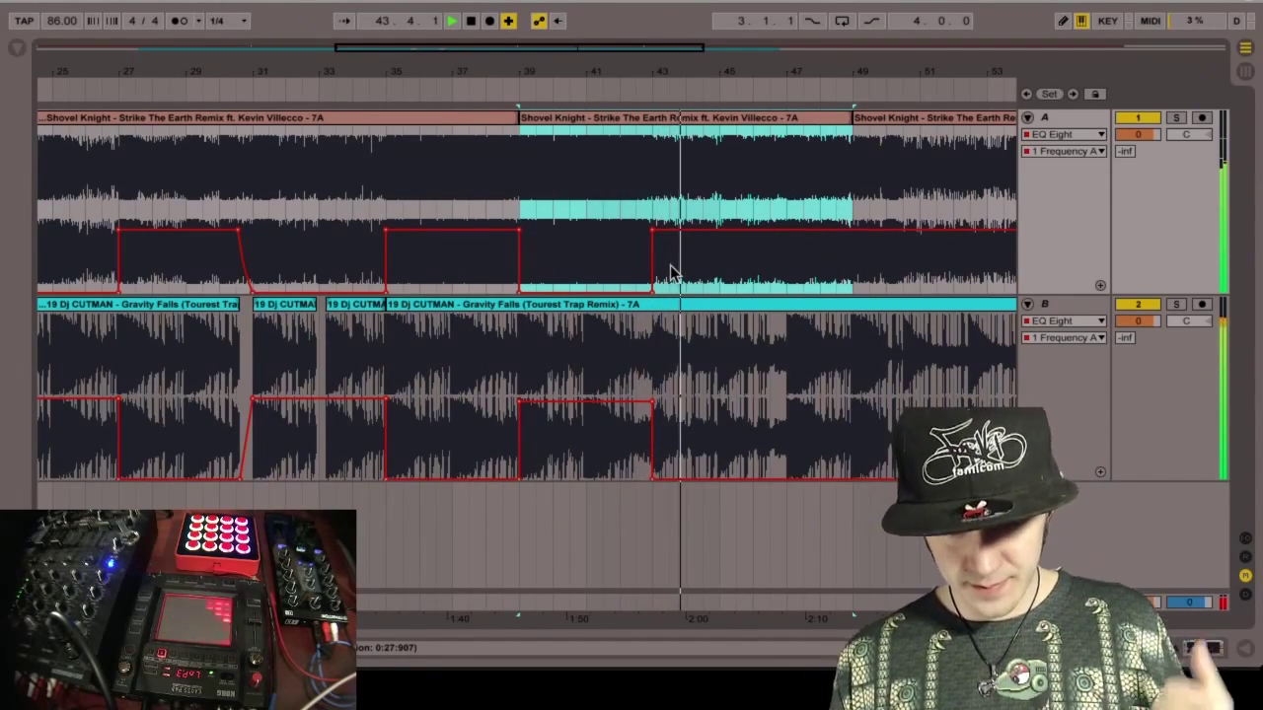
- Stop playback and delete track A's audio from bar 43 to 51
click(651, 187)
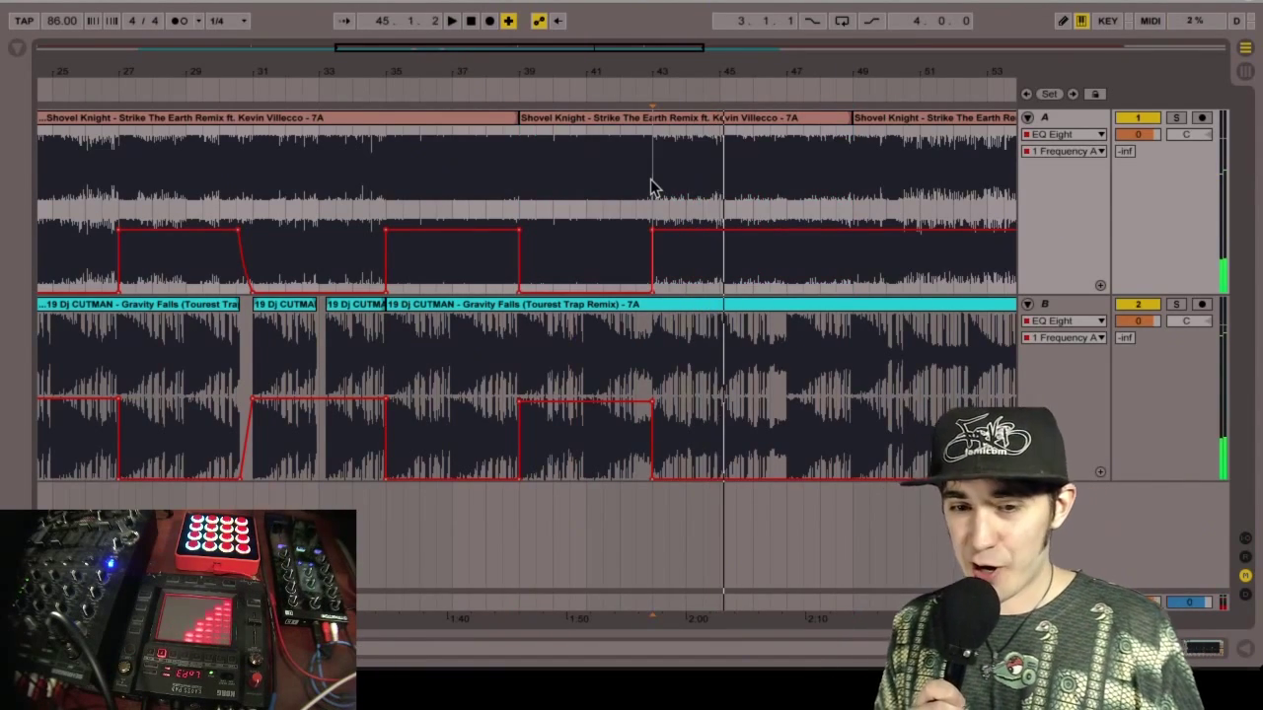
drag(651, 187, 885, 187)
key(Delete)
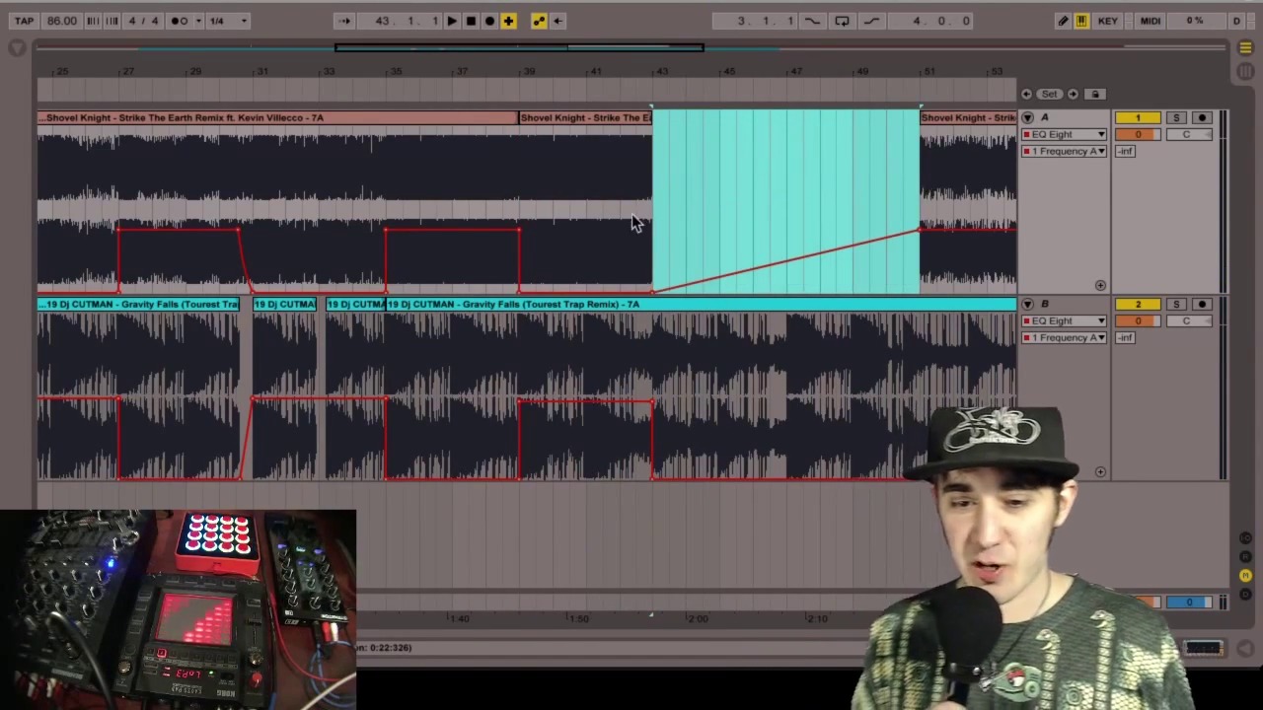
- Play from about 41.3 to hear the lead-in to the gap in track A, and stop with the insert mark at bar 43
click(632, 213)
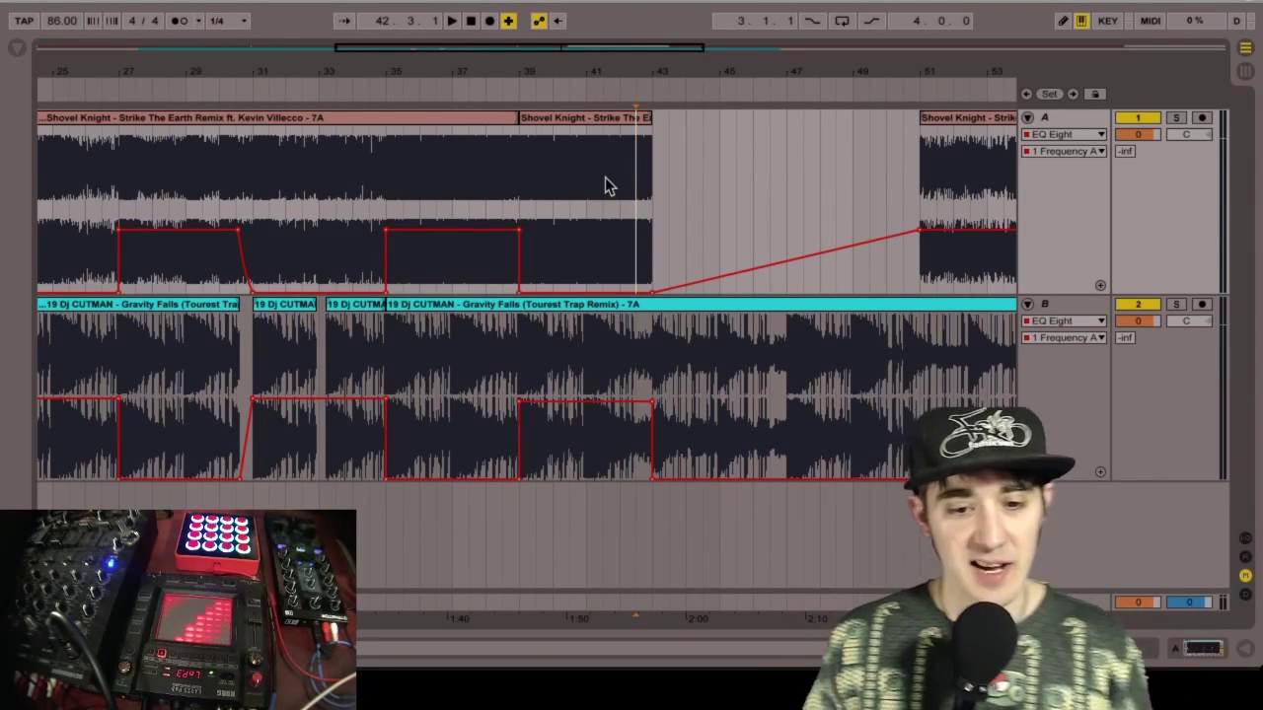
click(605, 176)
key(space)
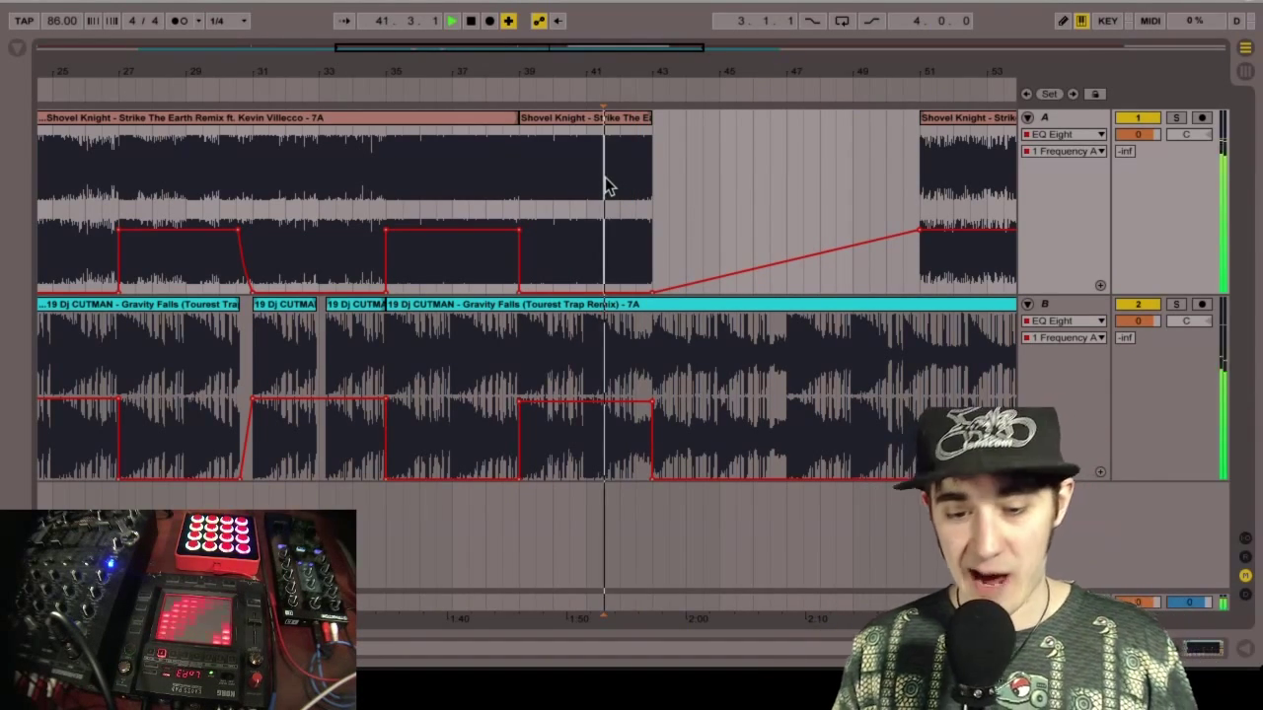
click(659, 366)
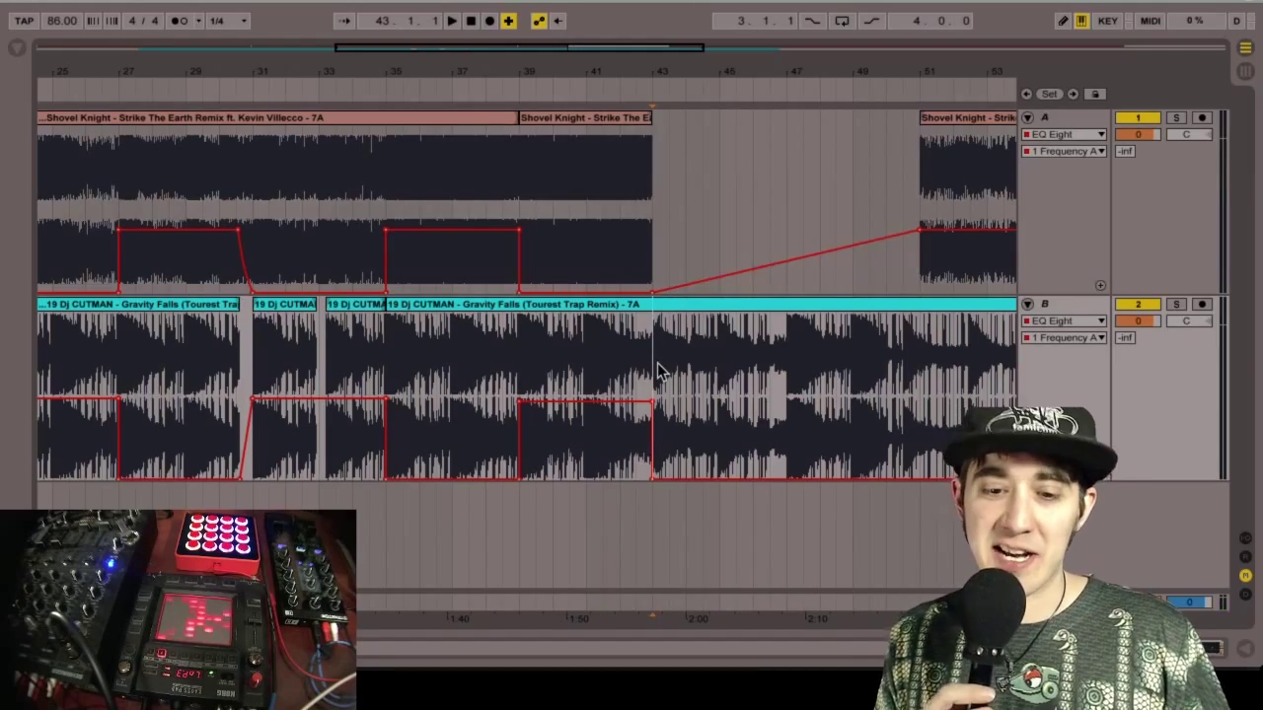
- Reveal the desktop, trash the items selected in its middle and move the Official 2013 808 kit folder below the for Patreon folder
key(F11)
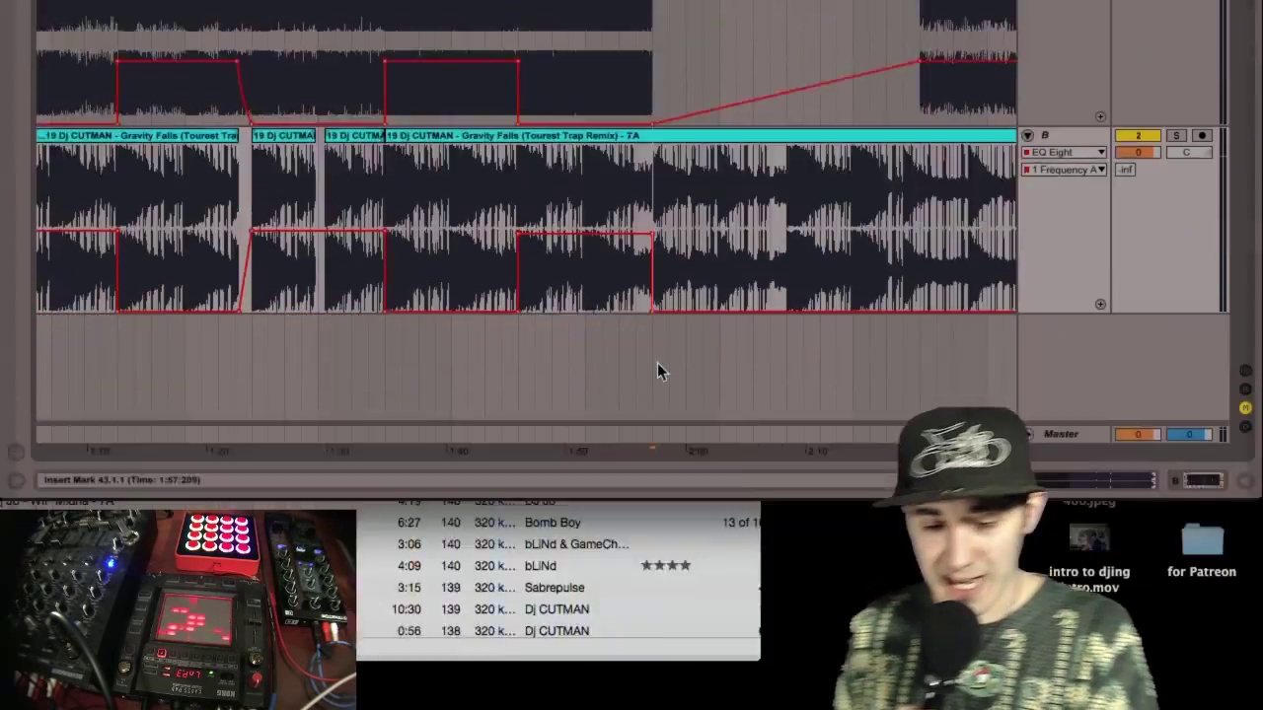
drag(611, 162, 981, 537)
key(super+BackSpace)
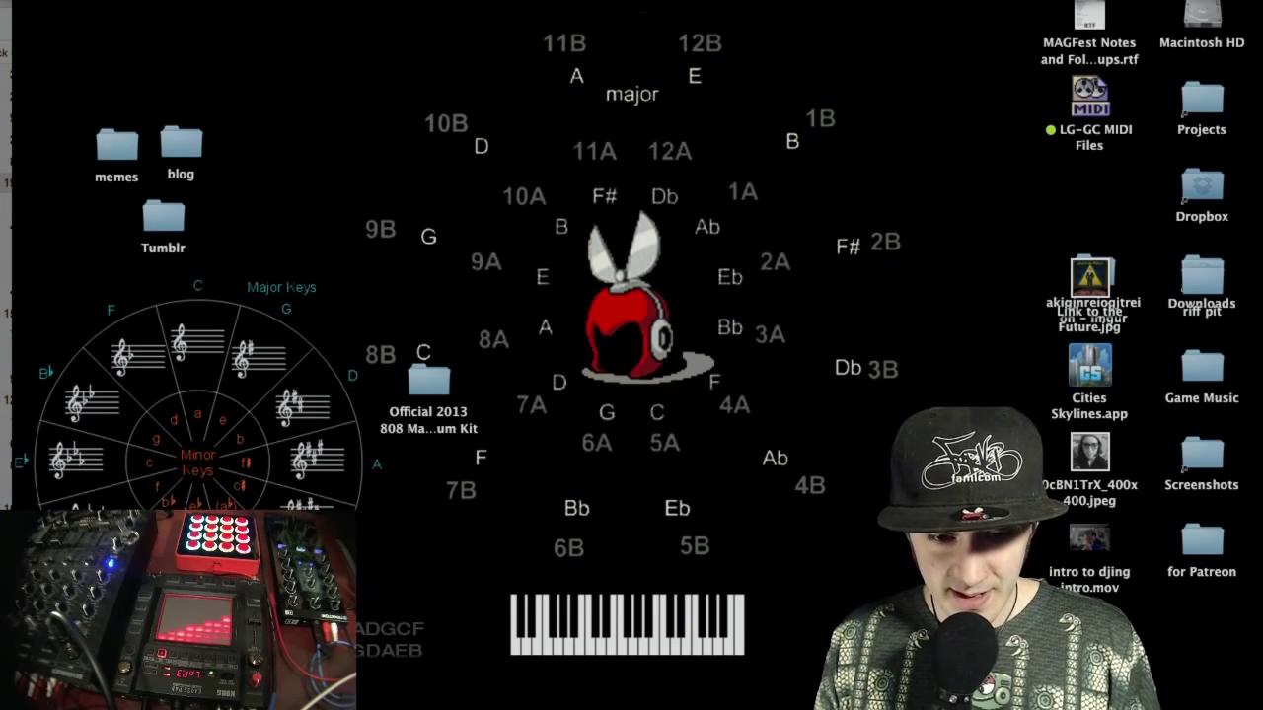
drag(453, 387, 1164, 606)
key(F11)
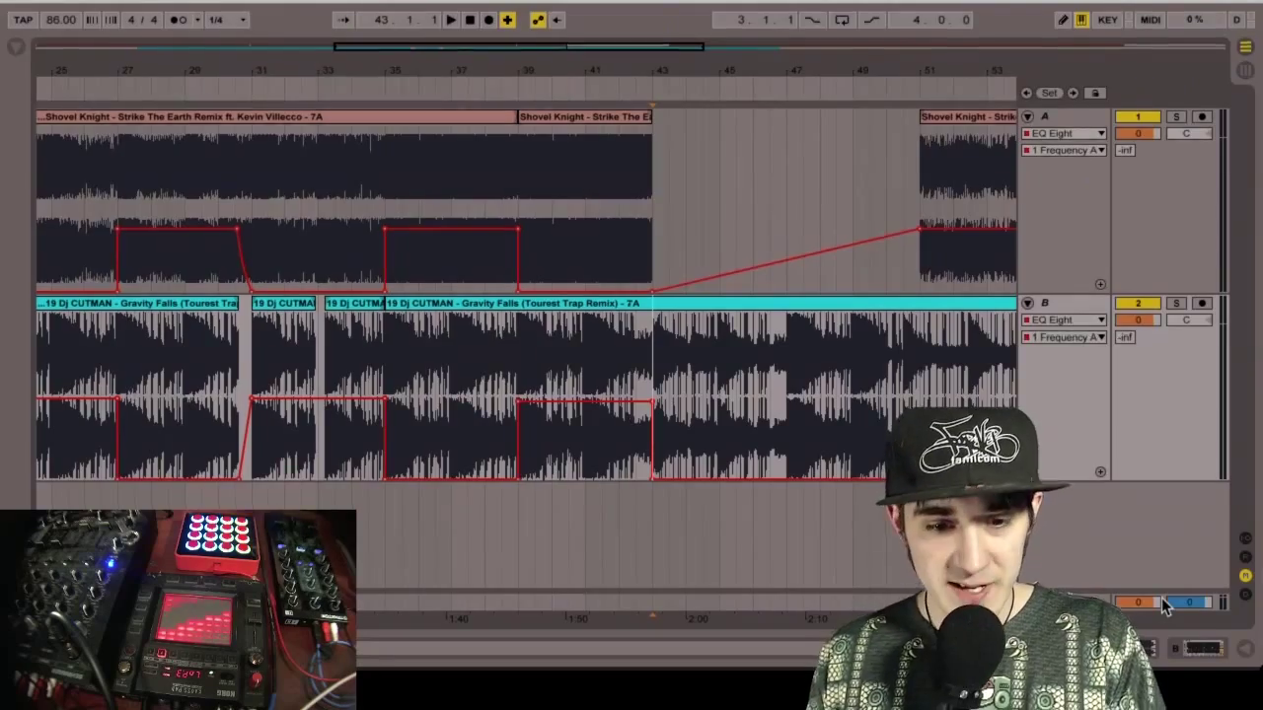
key(F11)
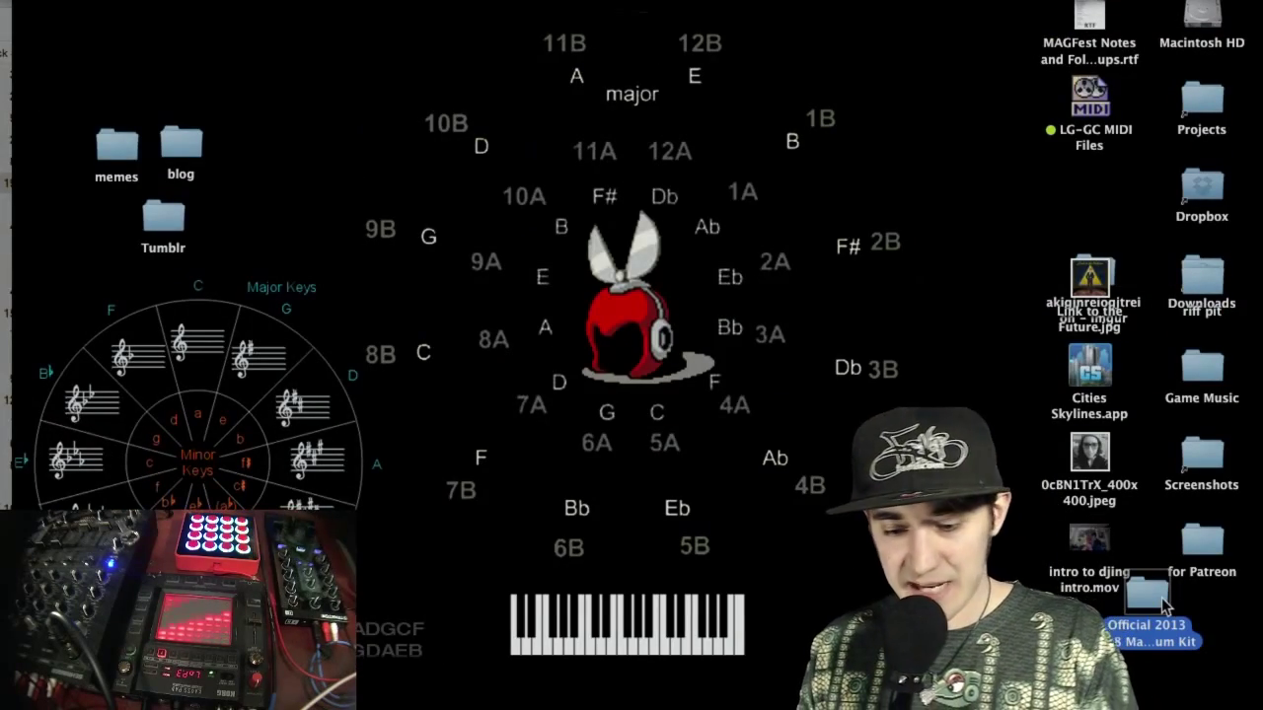
key(F11)
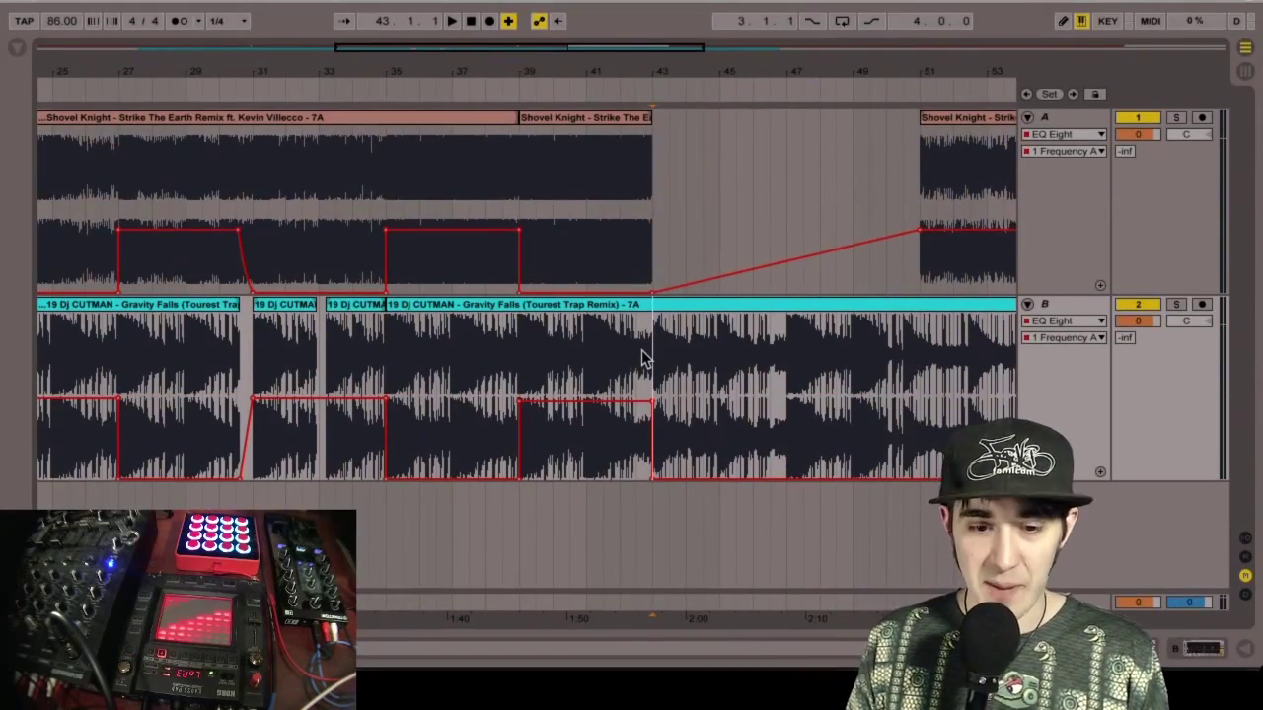
- Play briefly from bar 43 and again from bar 42 to hear track B at the point where track A ends
key(space)
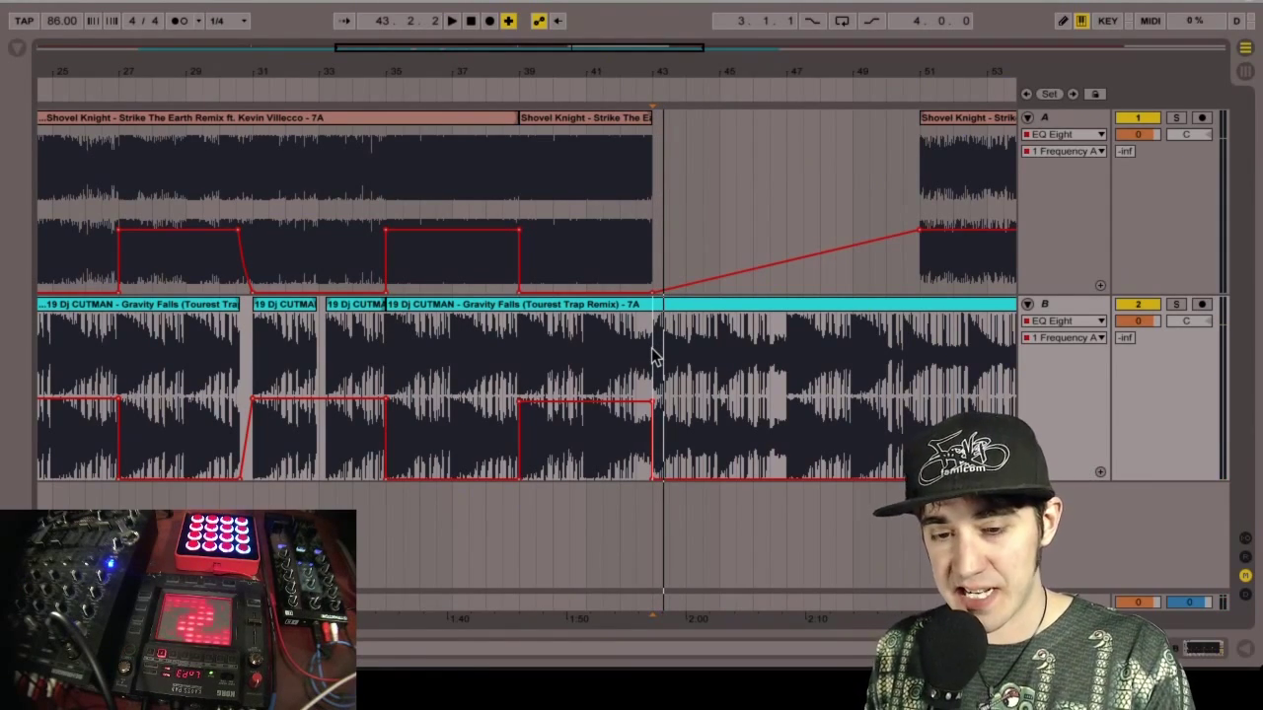
key(F11)
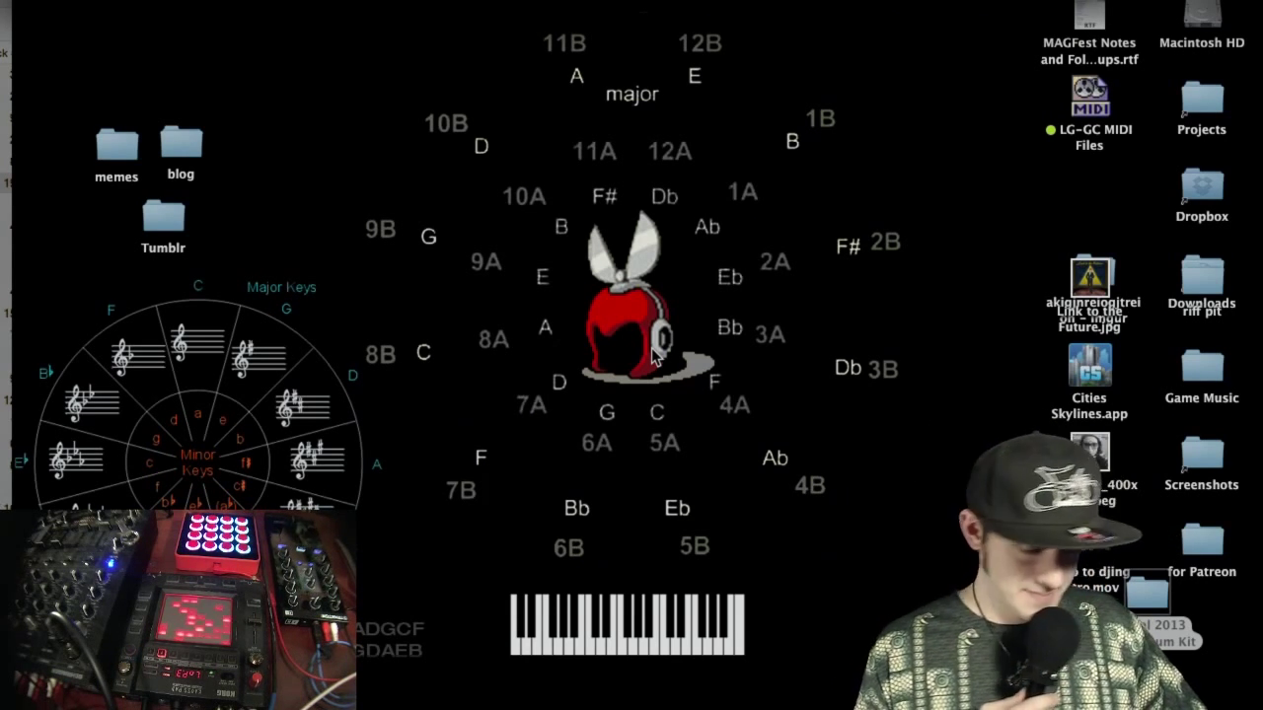
key(F11)
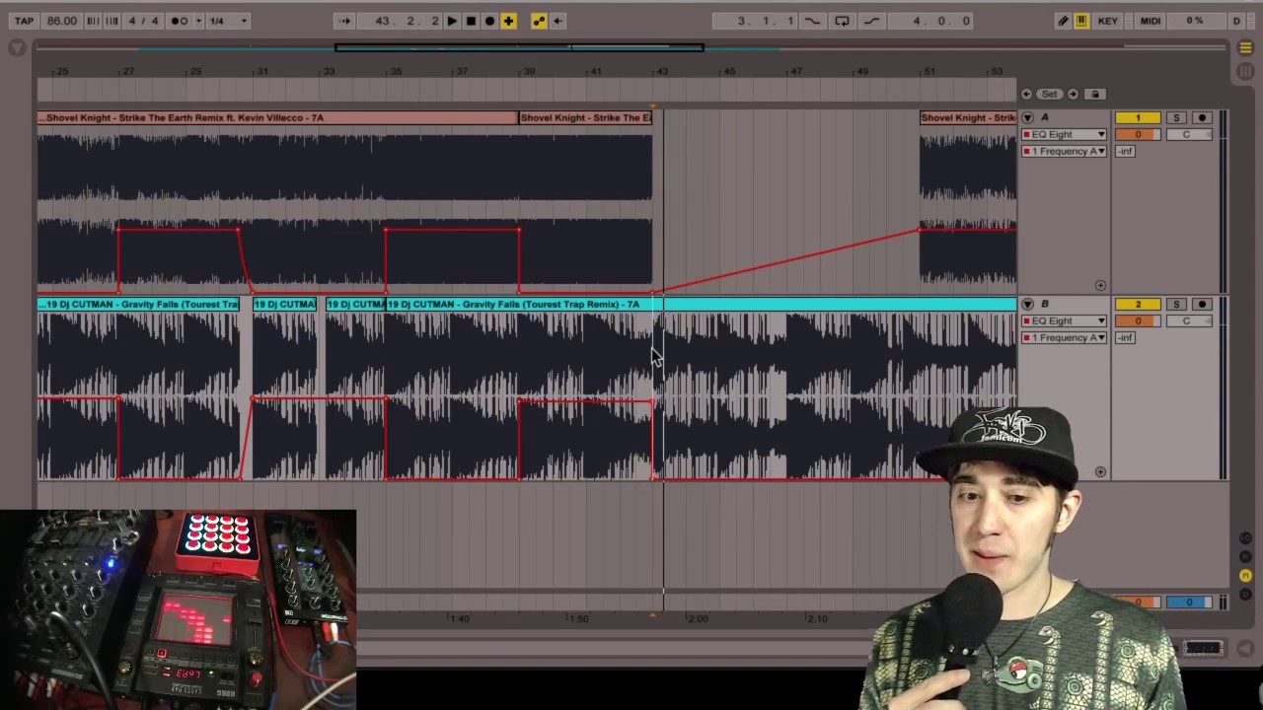
scroll(651, 355, left, 10)
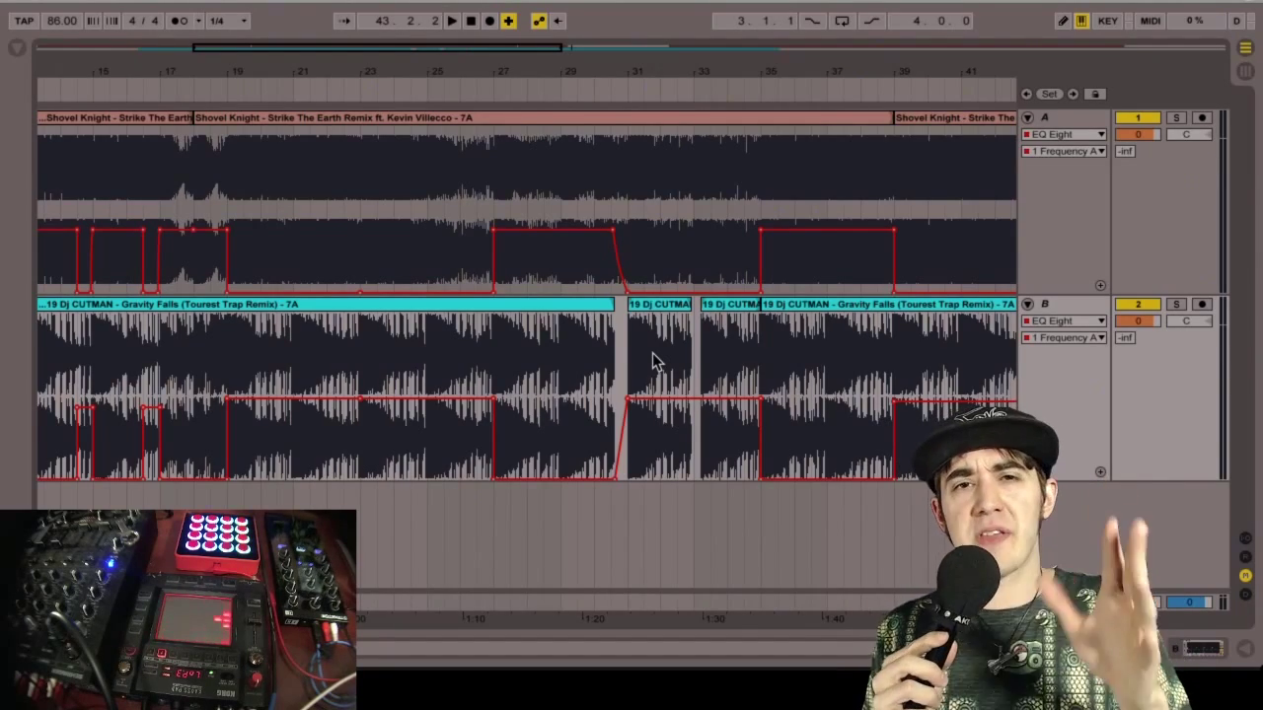
scroll(651, 360, right, 10)
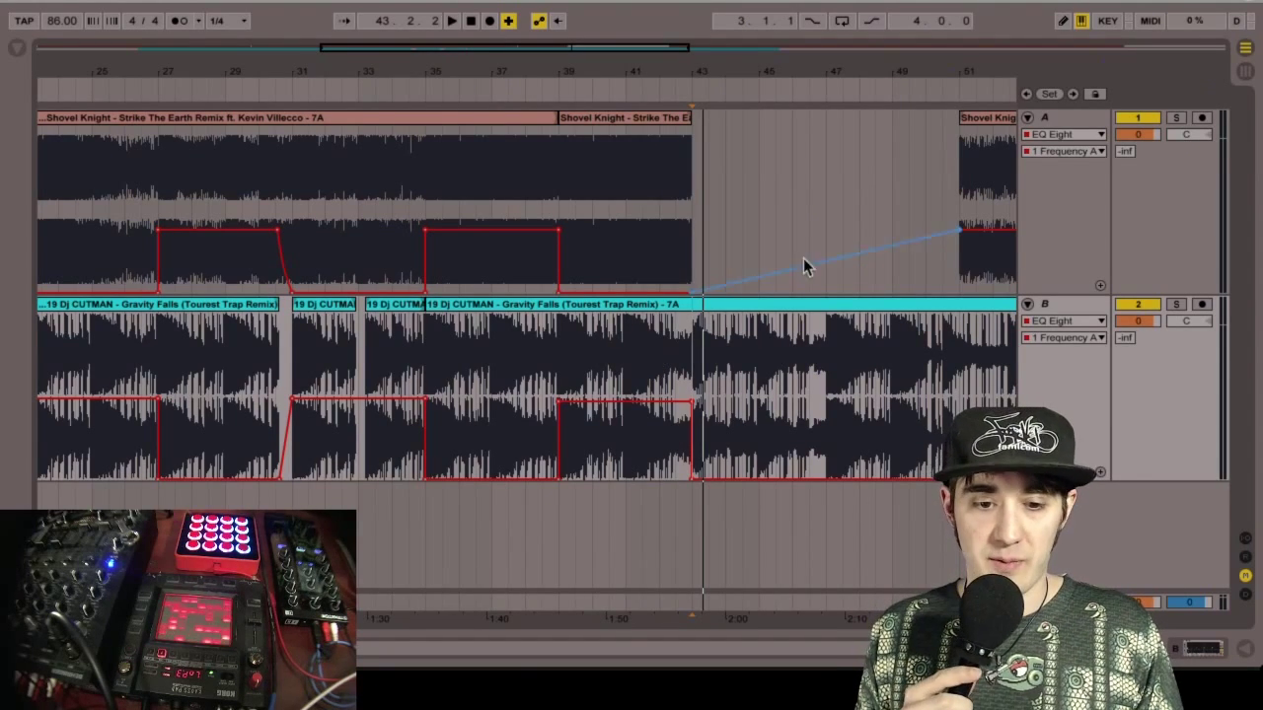
key(space)
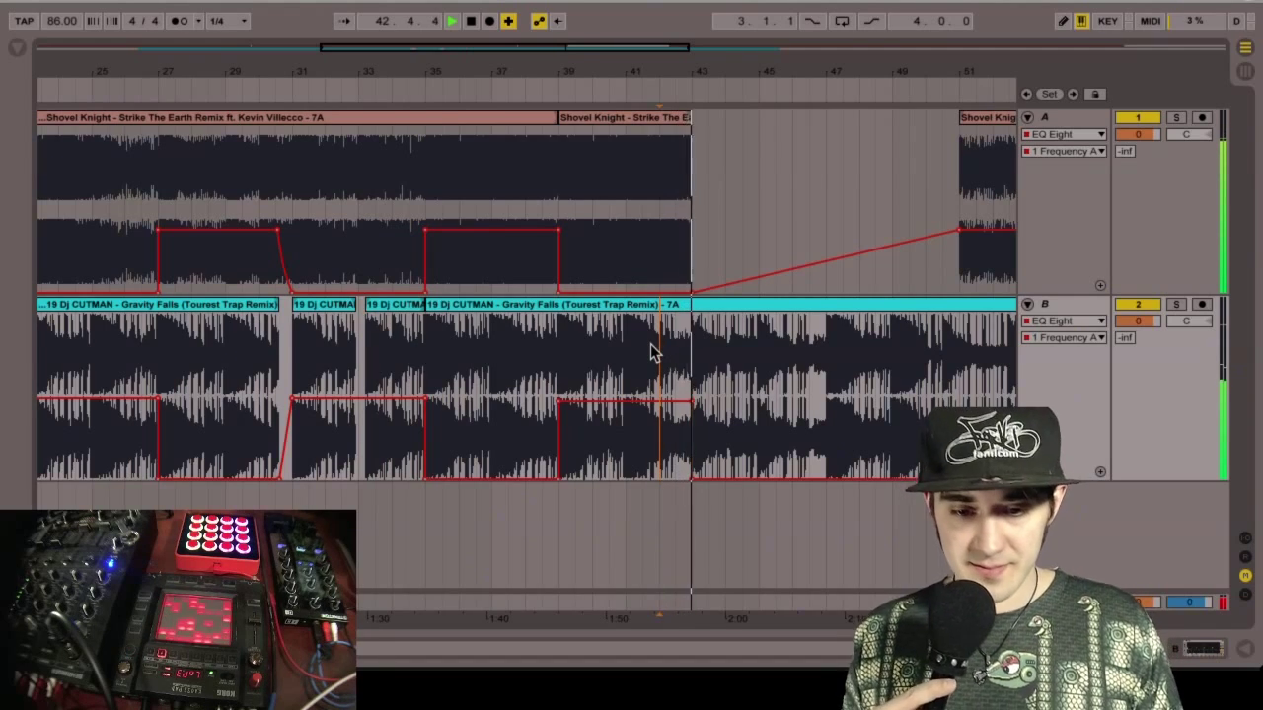
key(space)
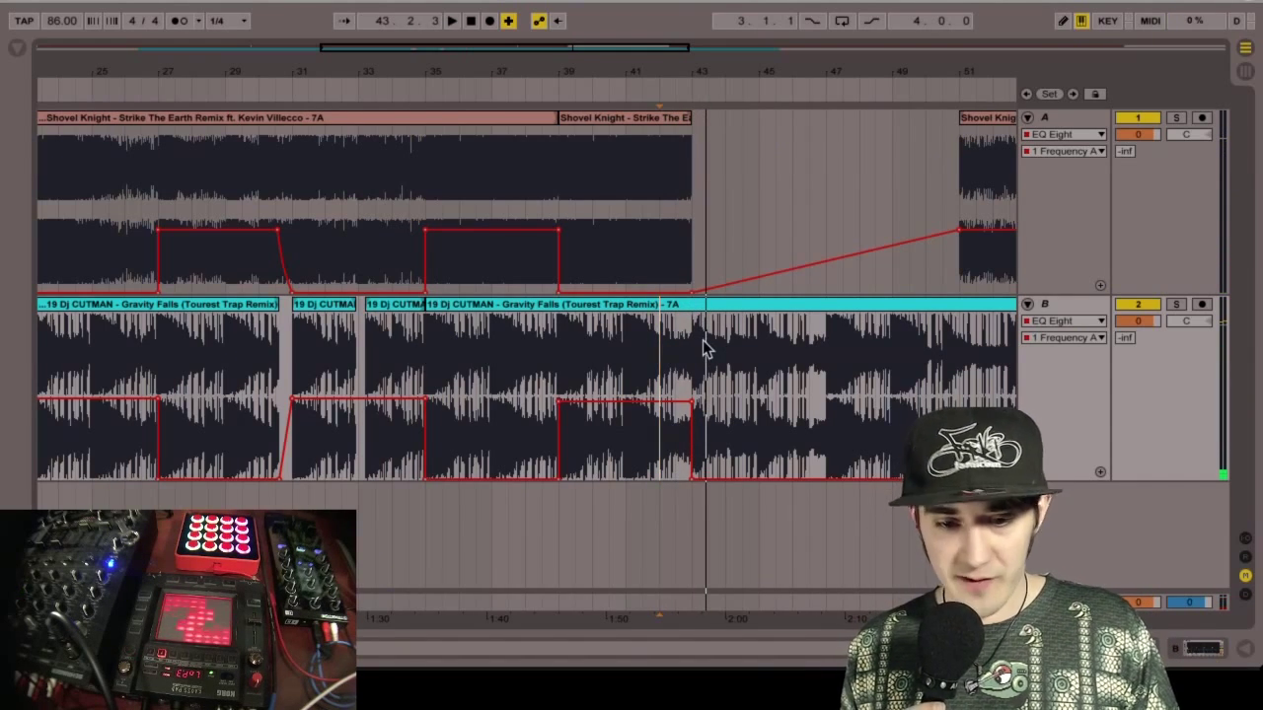
- Delete track B's audio from bar 43 to 51 and play from about bar 38
drag(702, 342, 906, 354)
key(Delete)
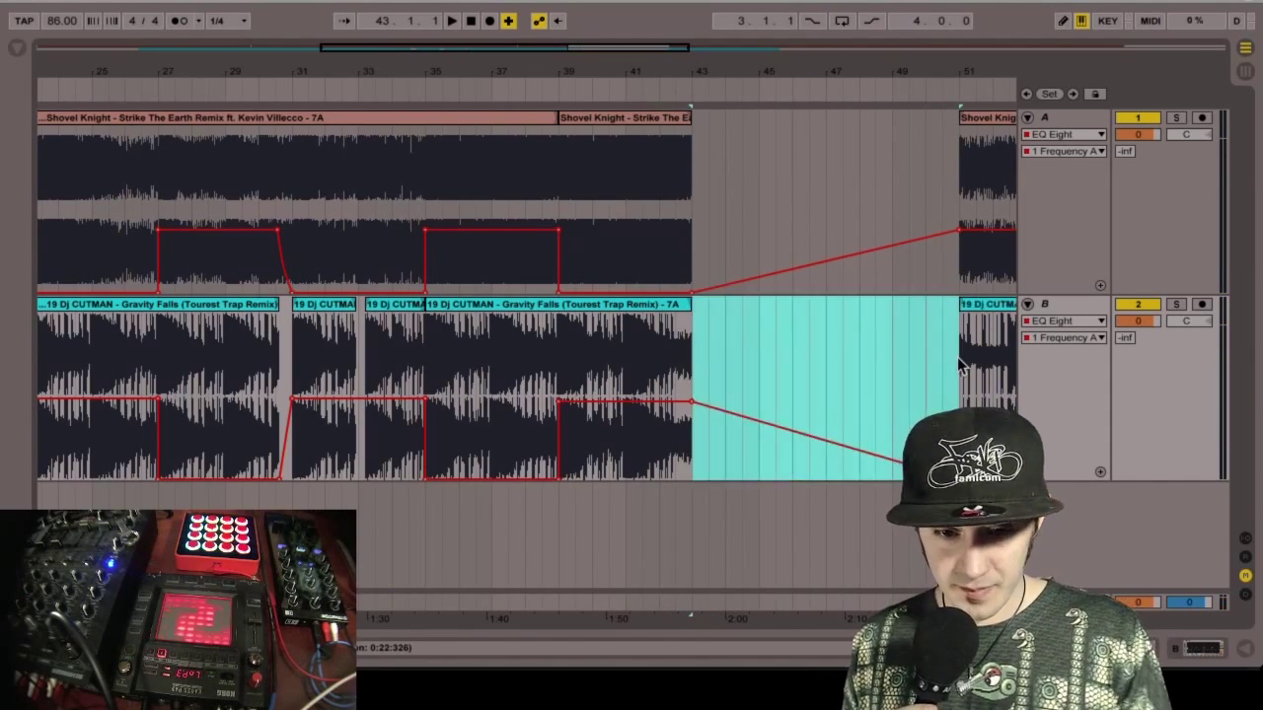
click(523, 340)
key(space)
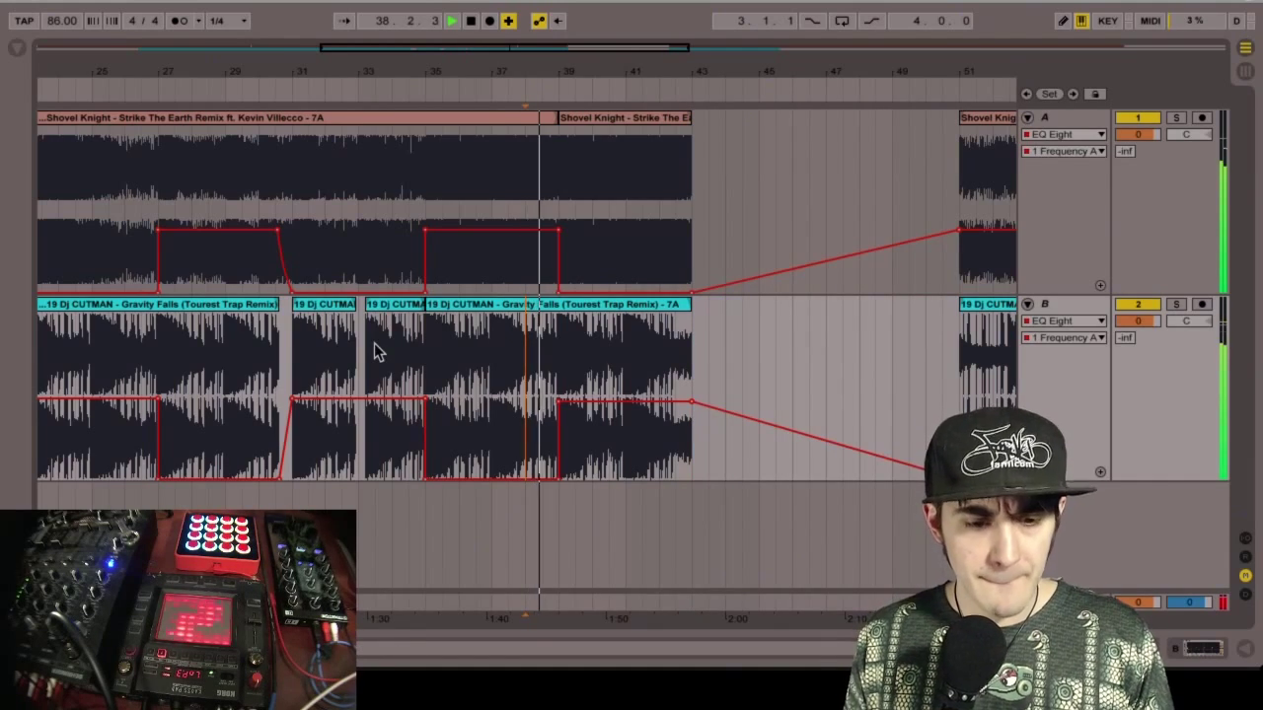
- Duplicate bars 35 to 43 of both track A and track B onto bars 43 to 51
click(665, 314)
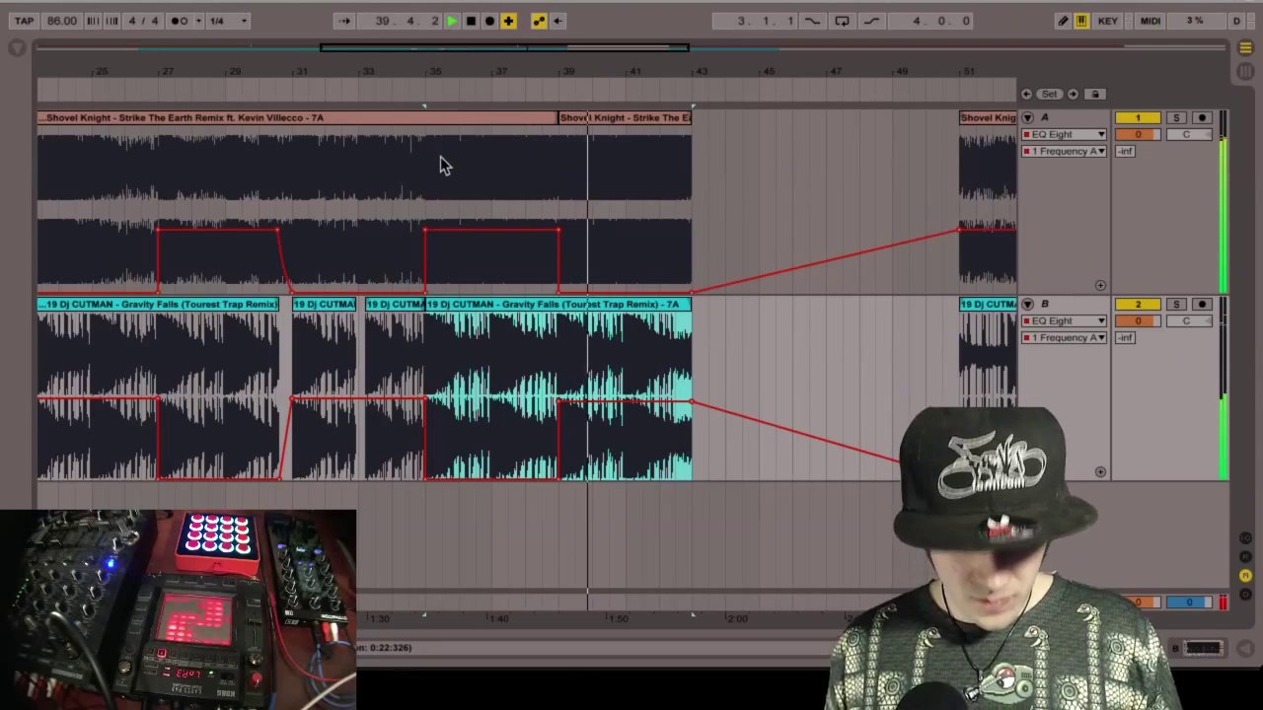
mouse_move(480, 50)
mouse_down()
mouse_move(493, 20)
mouse_move(478, 14)
mouse_move(491, 57)
mouse_up()
key(ctrl+d)
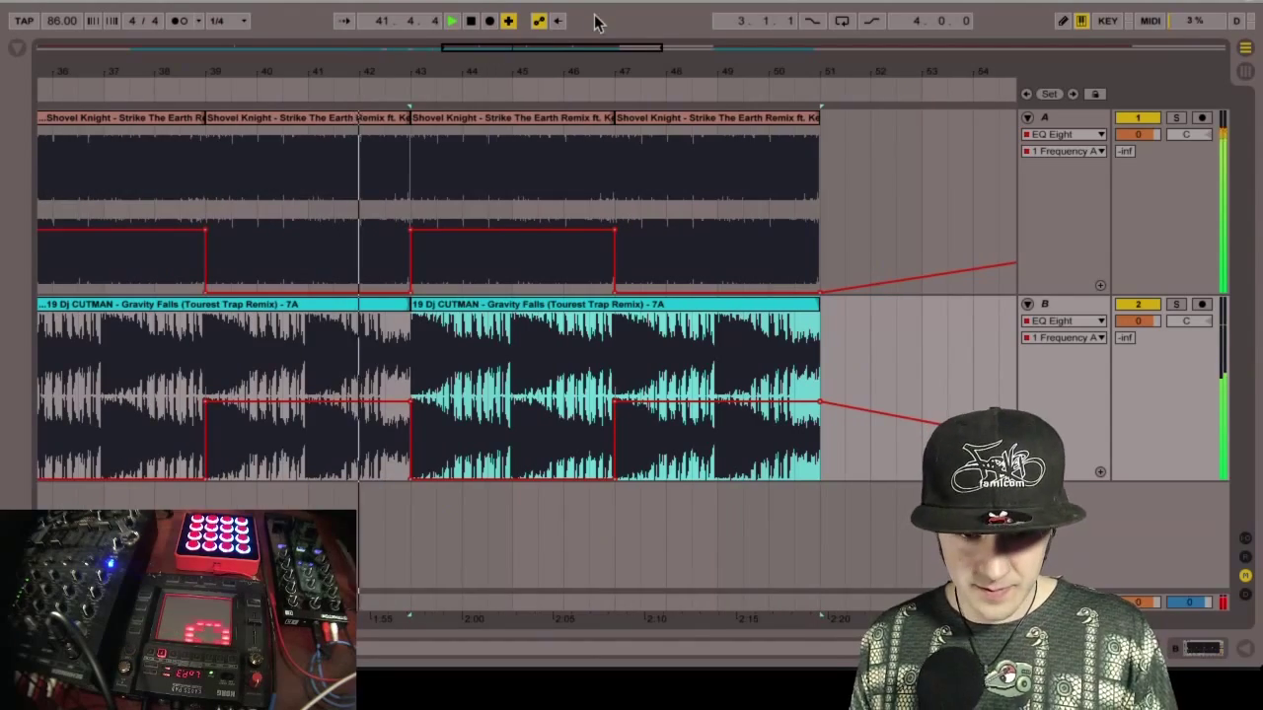
mouse_move(575, 52)
mouse_down()
mouse_move(560, 34)
mouse_move(555, 50)
mouse_up()
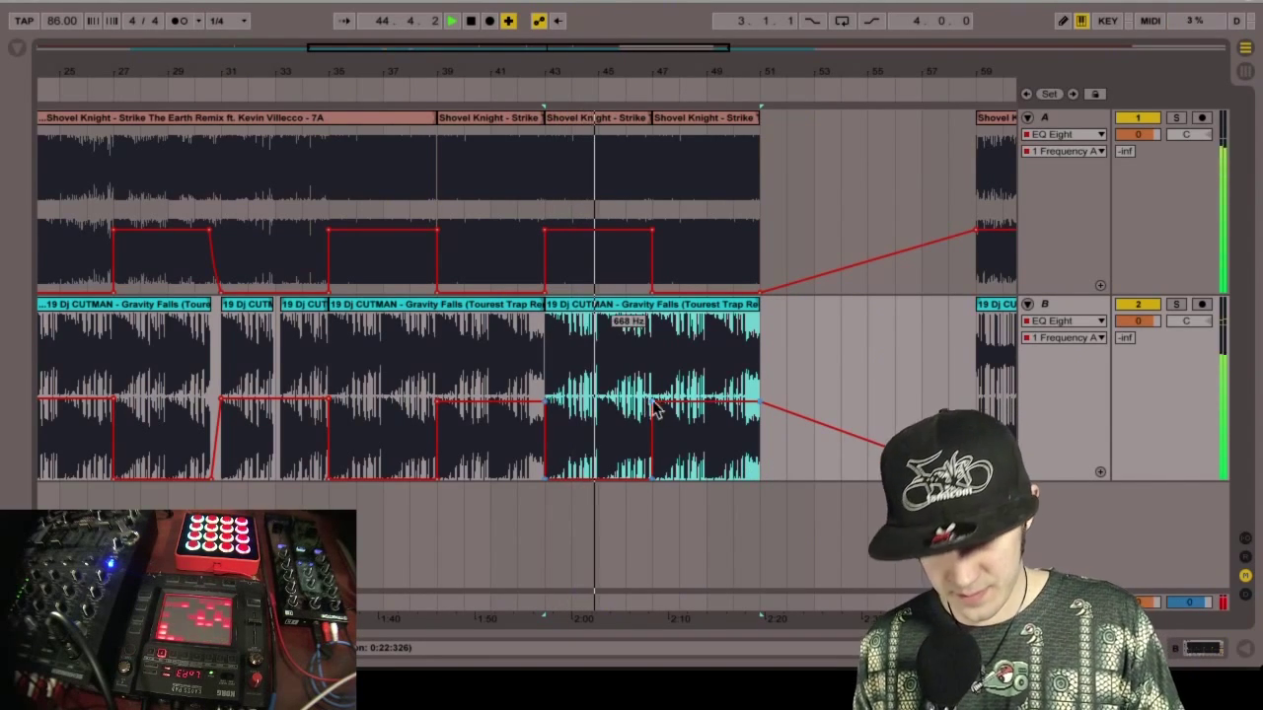
- Enlarge the Master track, and remove track A's lower EQ breakpoints at bars 47 and 51 and track B's upper breakpoint at bar 47
drag(1155, 592, 1155, 558)
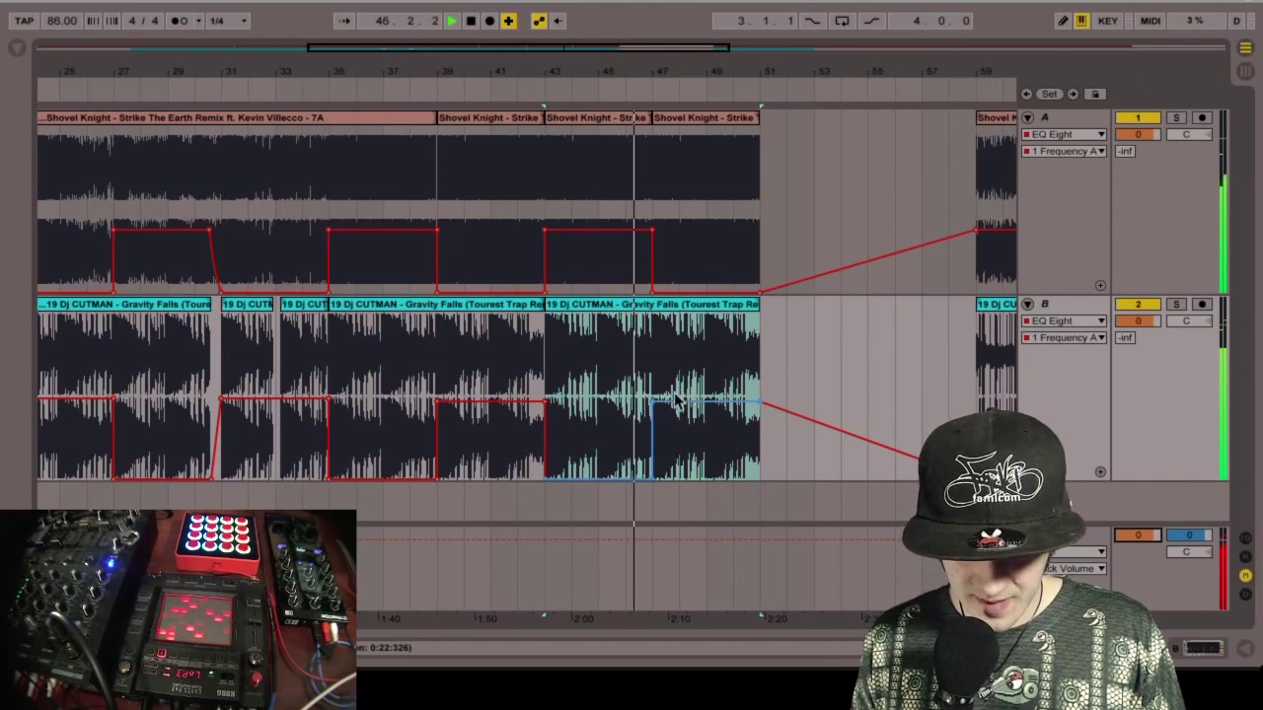
click(652, 290)
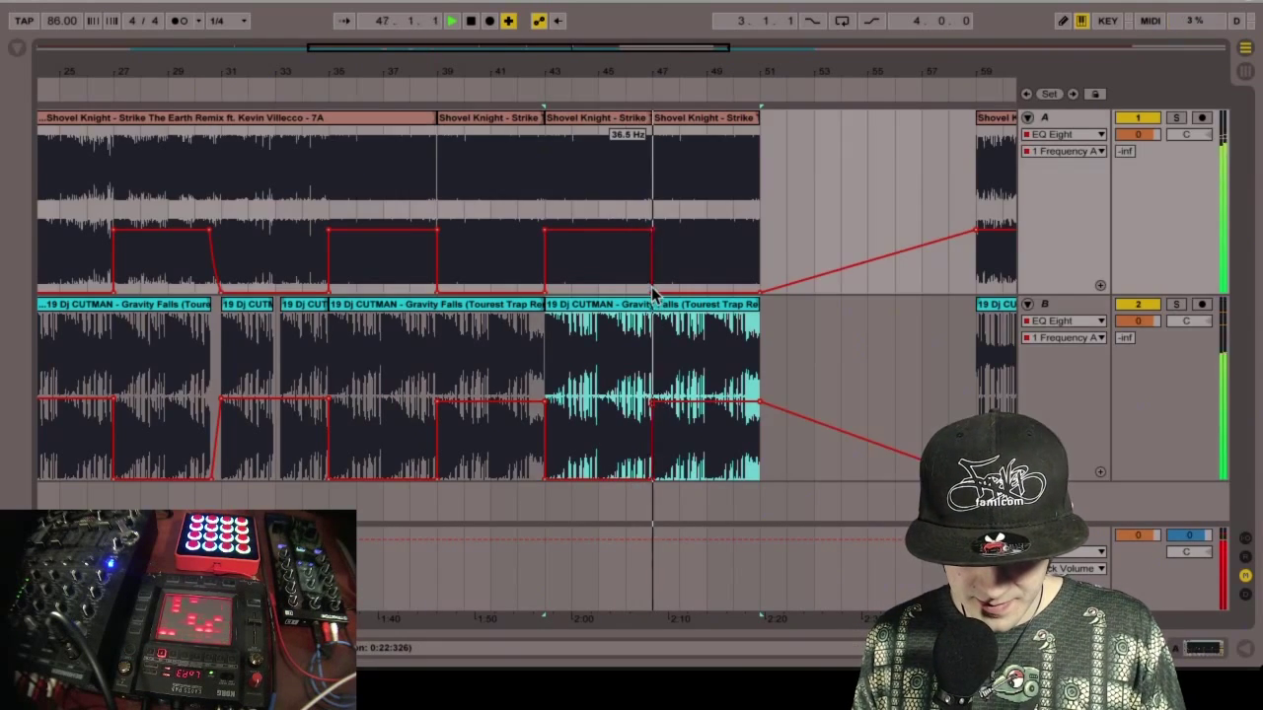
click(652, 292)
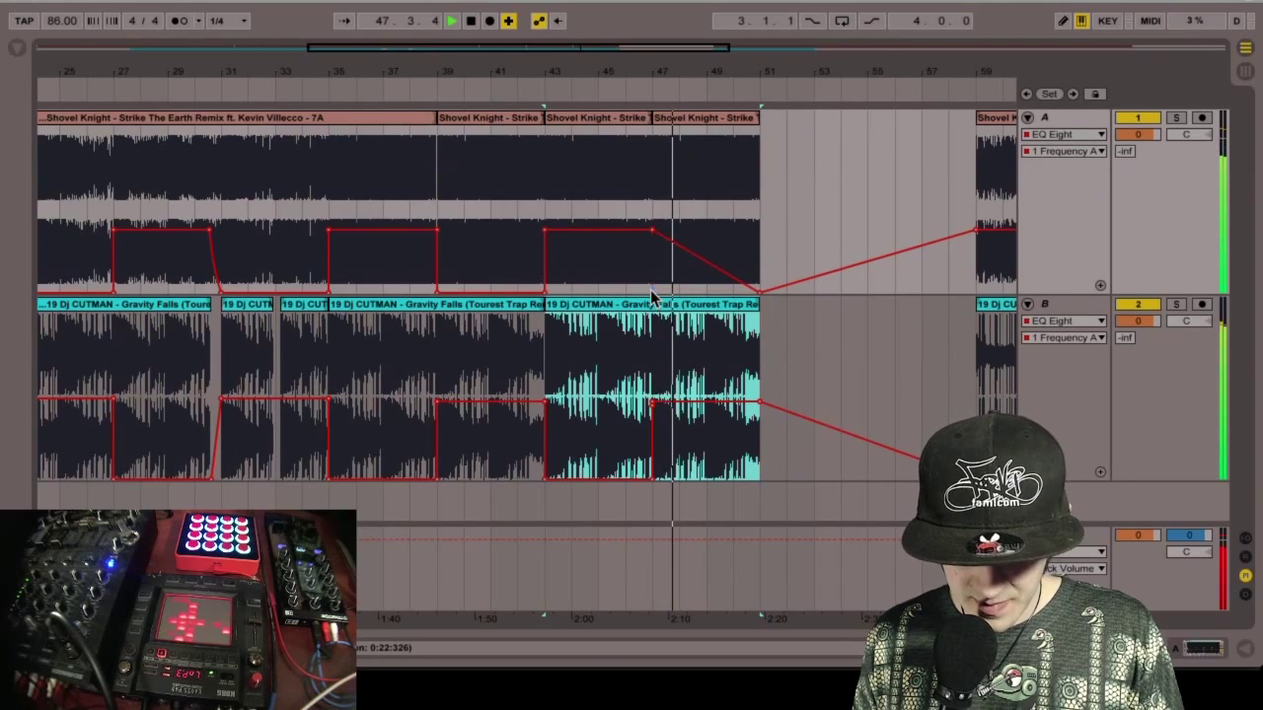
click(654, 405)
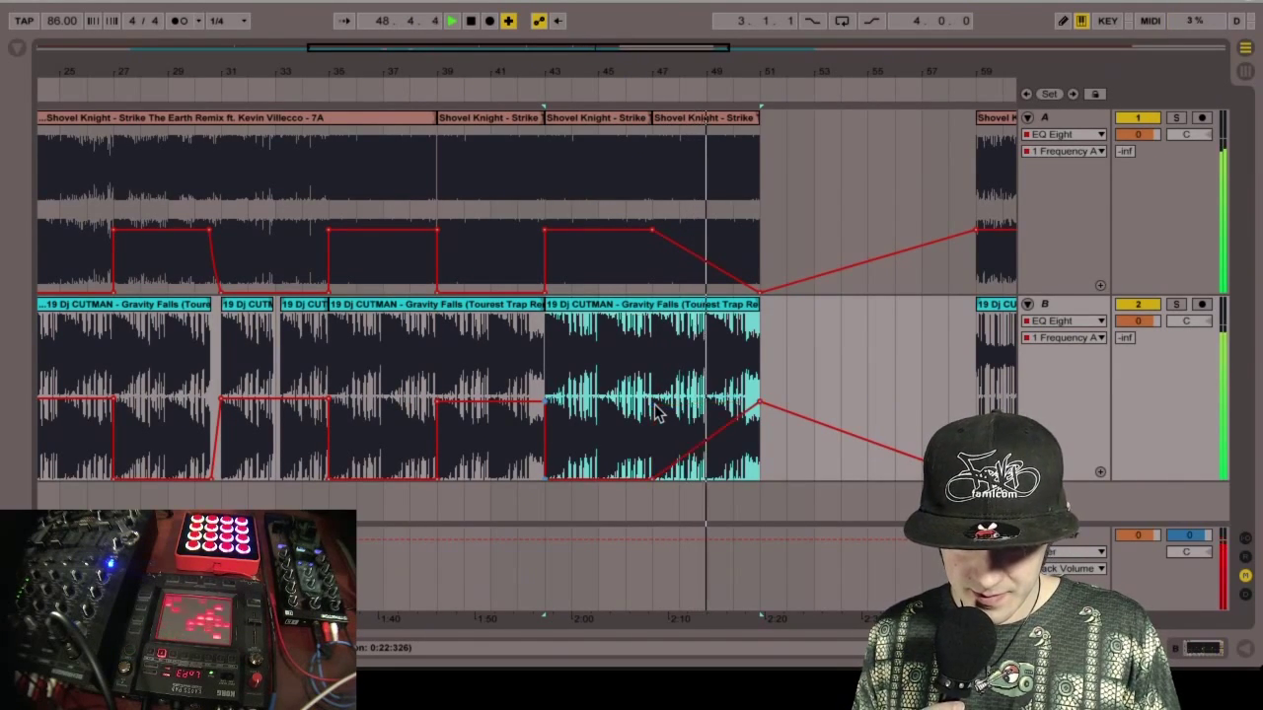
click(760, 293)
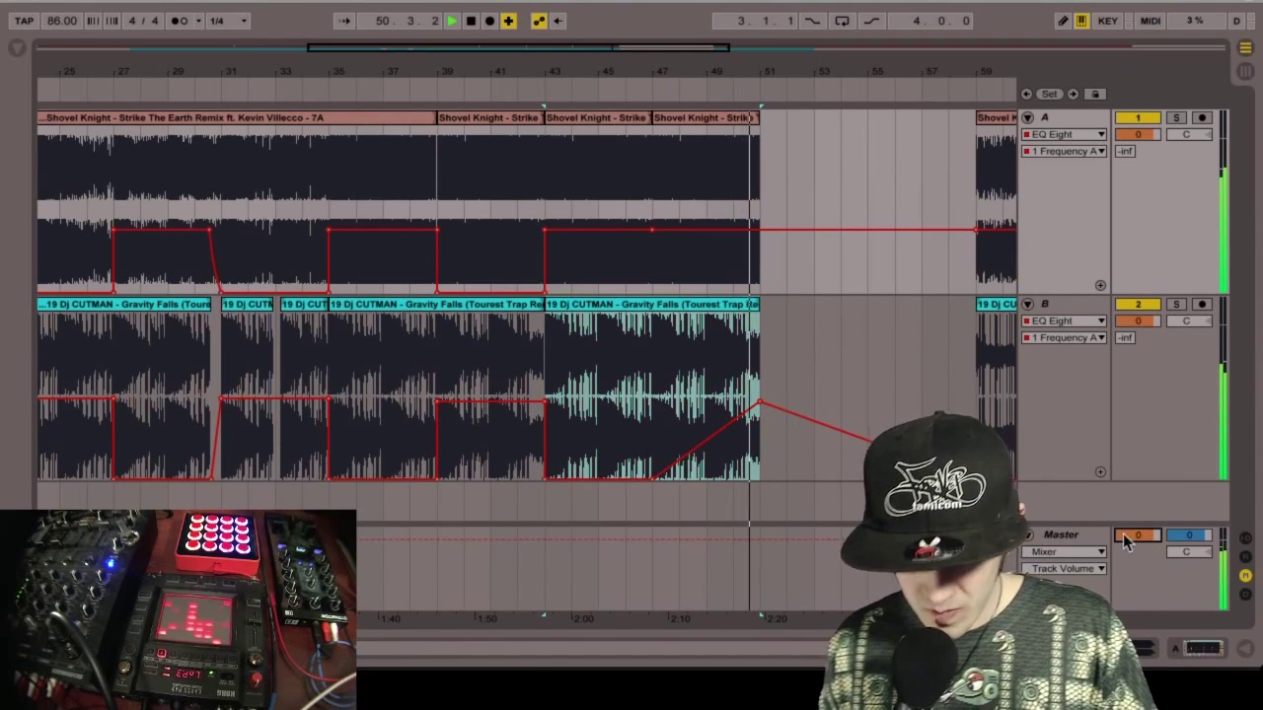
- Stop playback and automate a Master Track Volume fade-out from bar 47 to the minimum at bar 51
key(space)
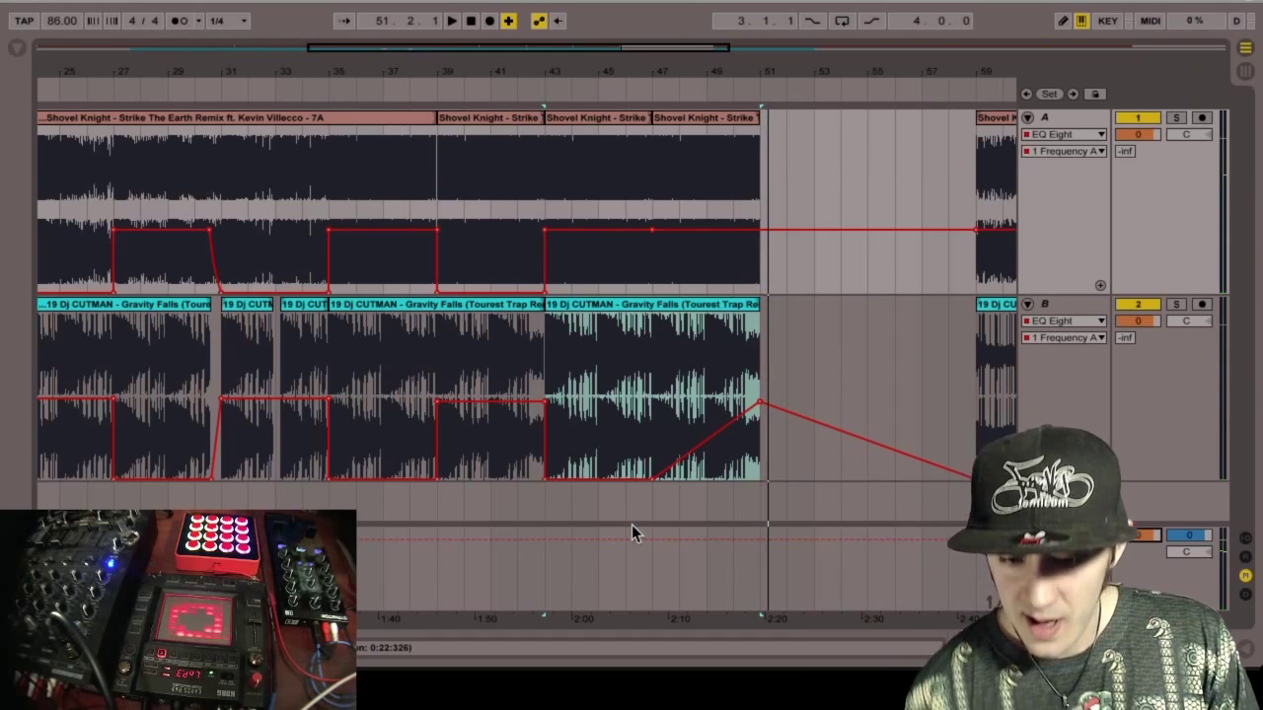
click(640, 539)
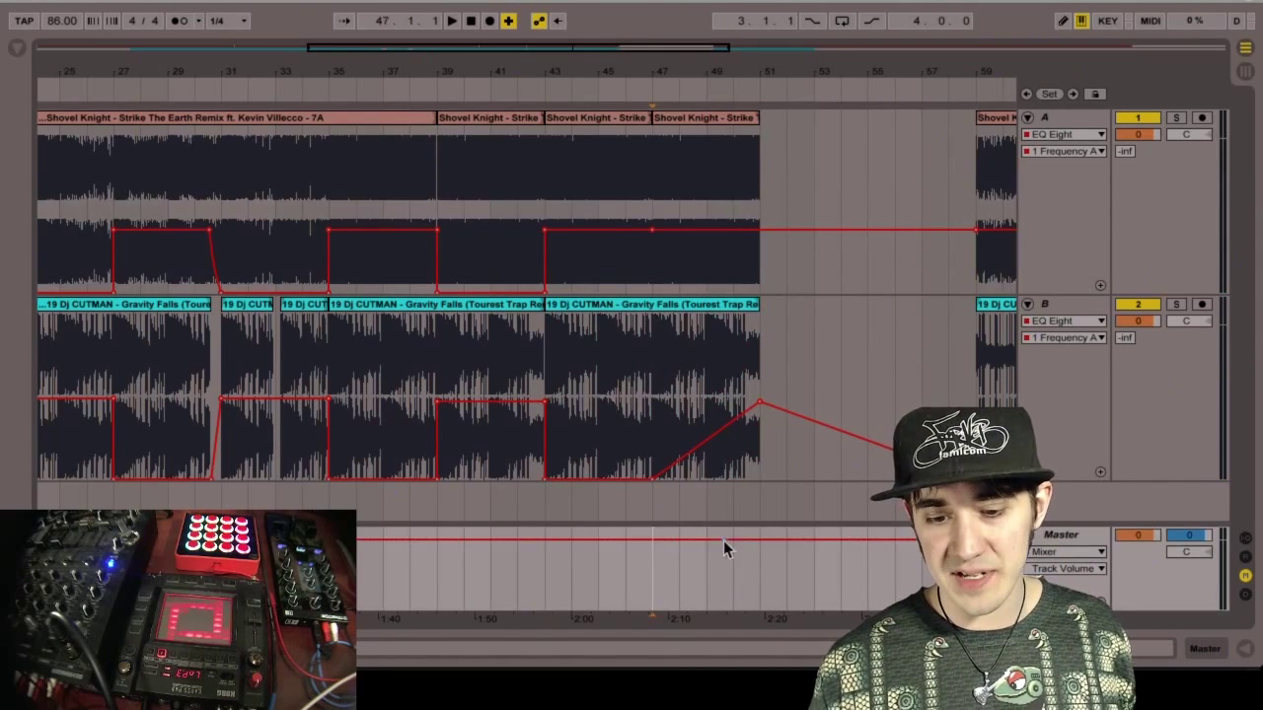
click(649, 540)
drag(767, 542, 759, 610)
- Delete everything from bar 57 onward on tracks A, B and Master, and return the playback position to 1.1.1
drag(700, 50, 699, 11)
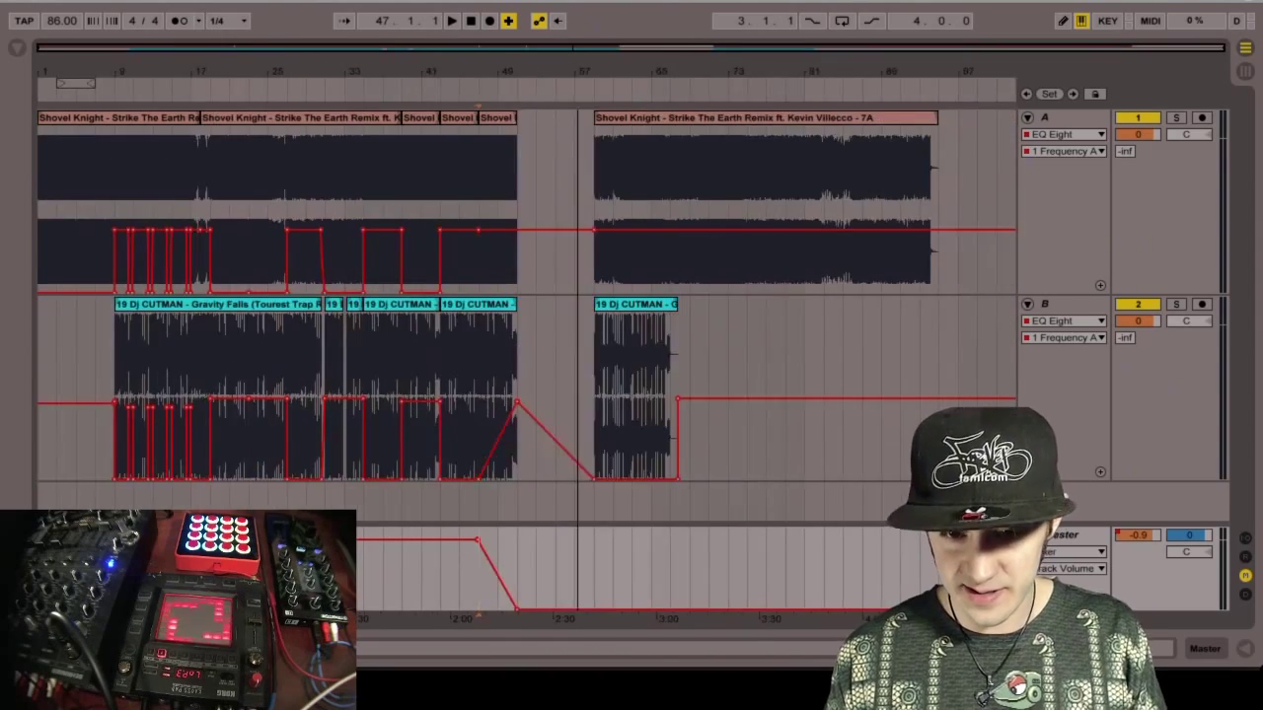
drag(563, 175, 996, 597)
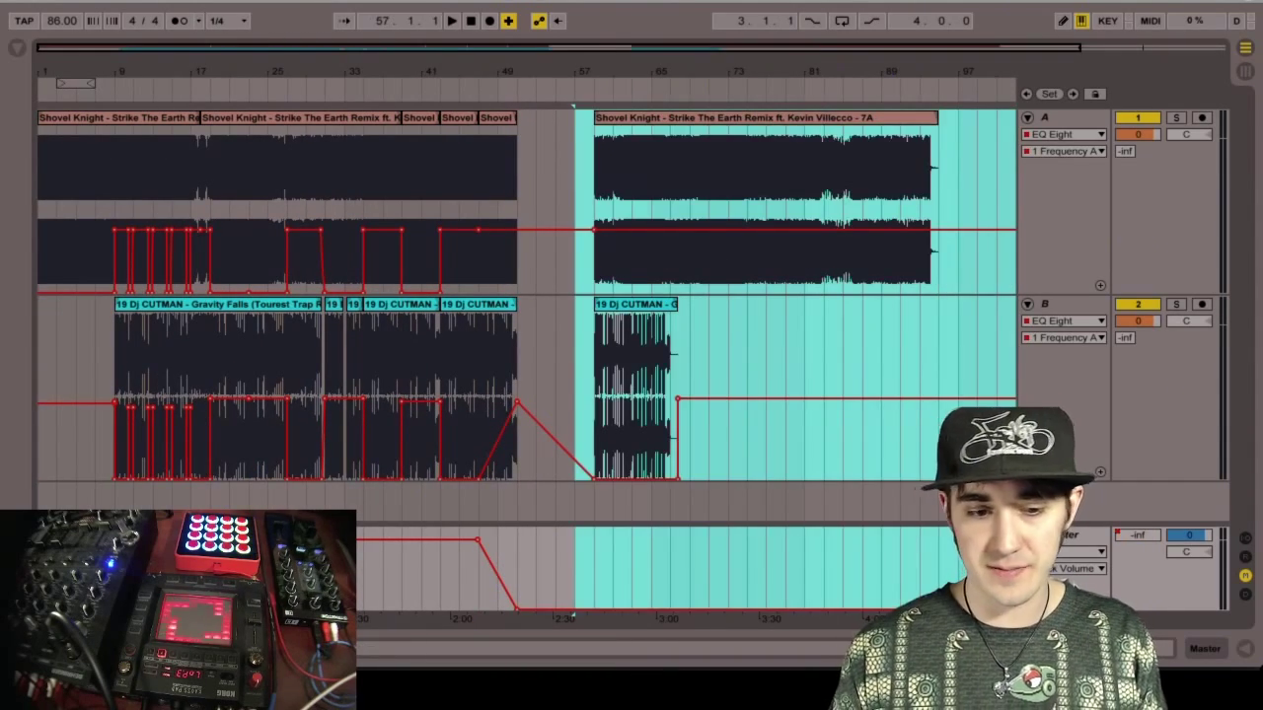
key(Delete)
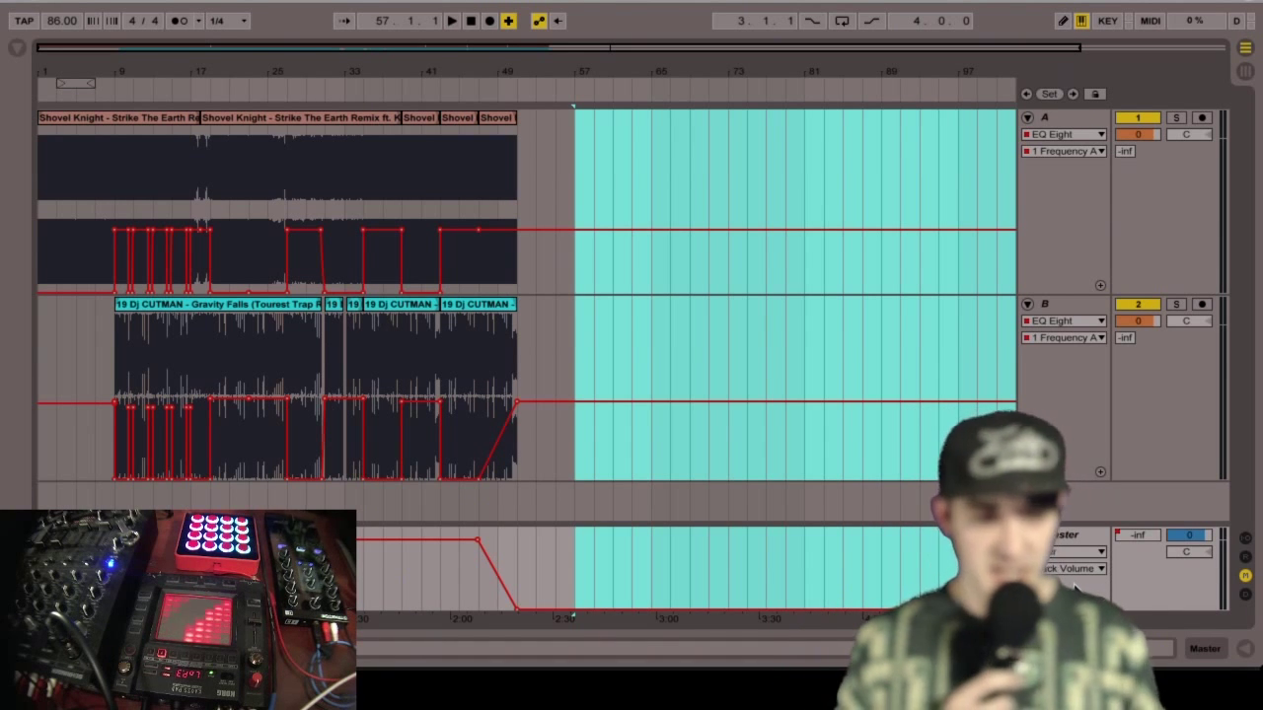
click(471, 21)
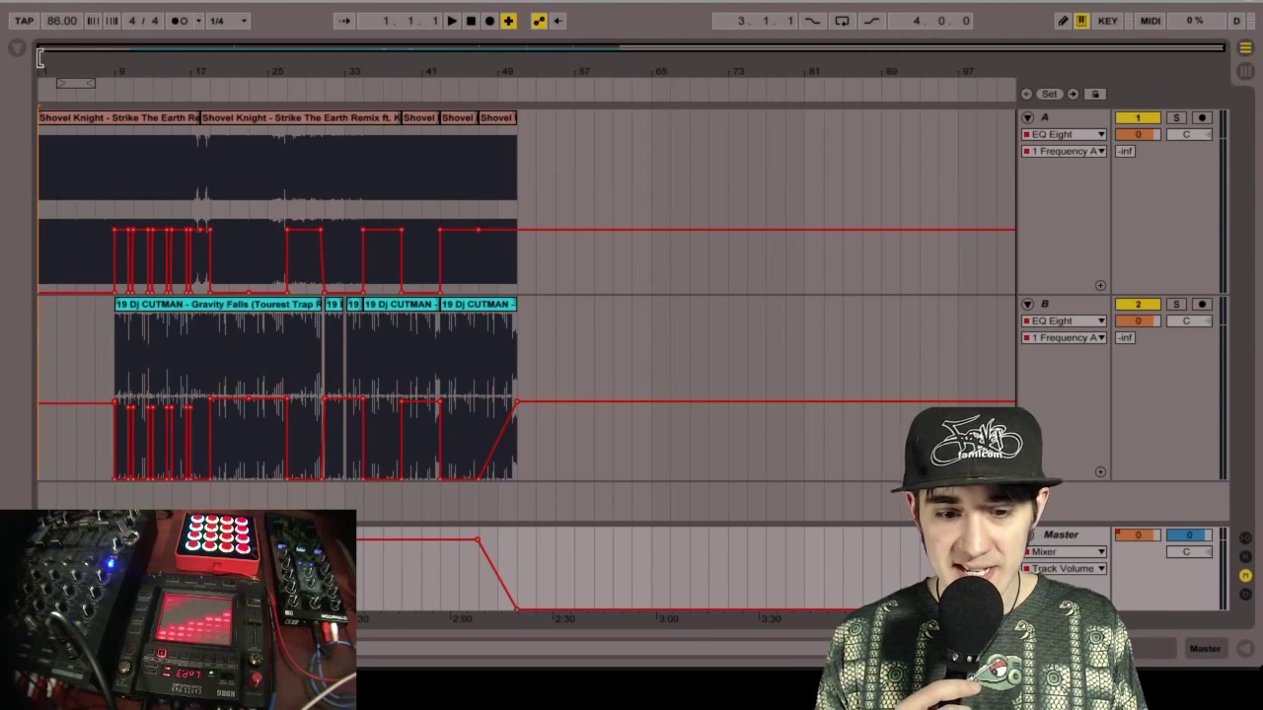
- Play the arrangement from bar 1 to listen through the finished mix
drag(47, 59, 47, 119)
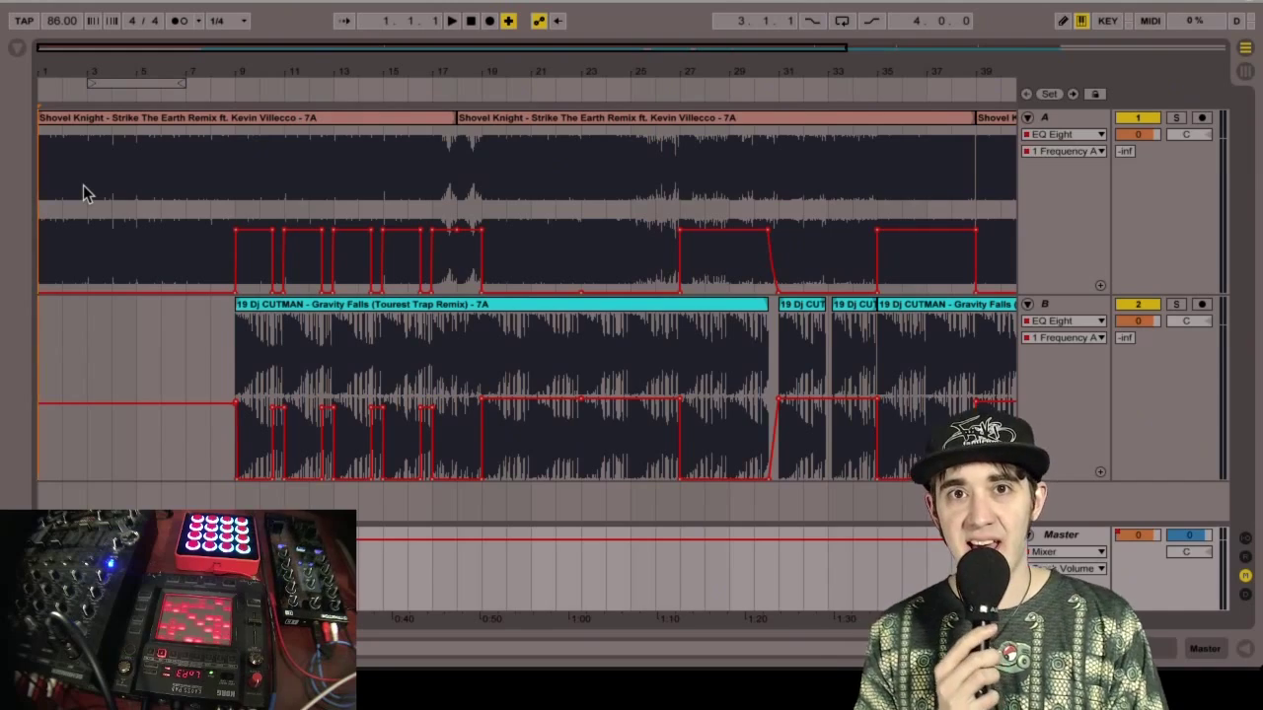
key(space)
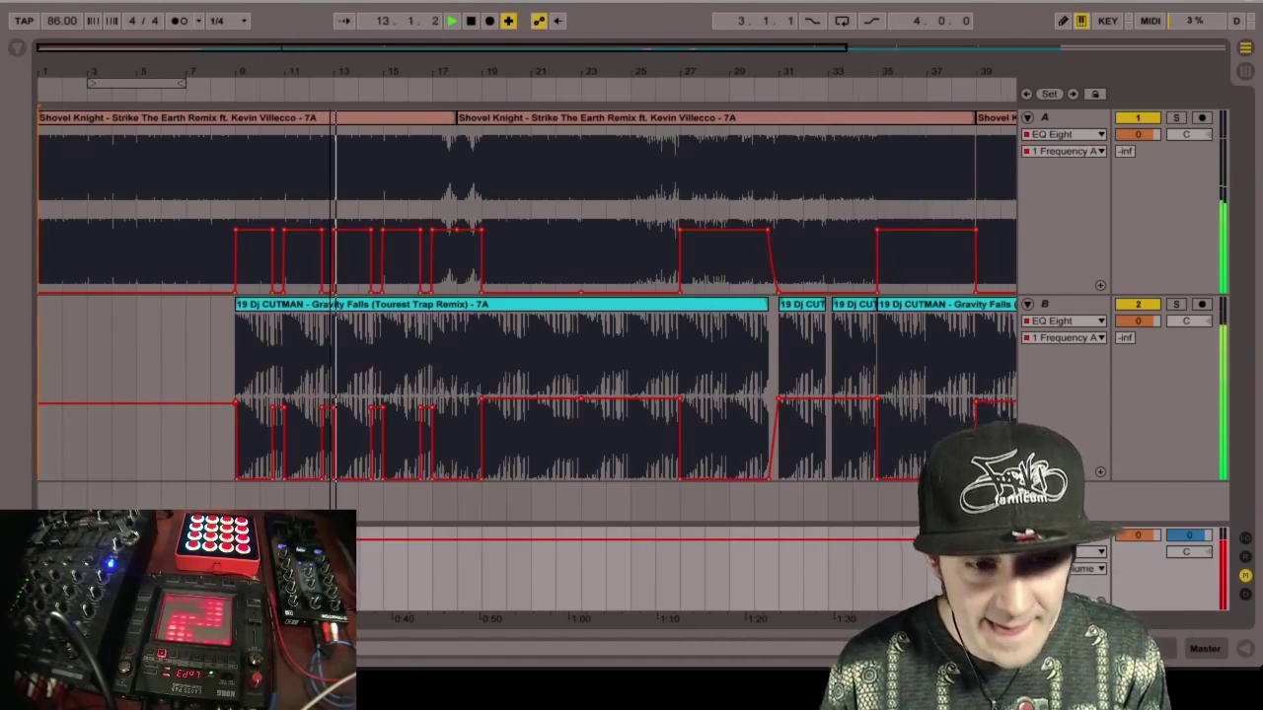
drag(281, 47, 284, 54)
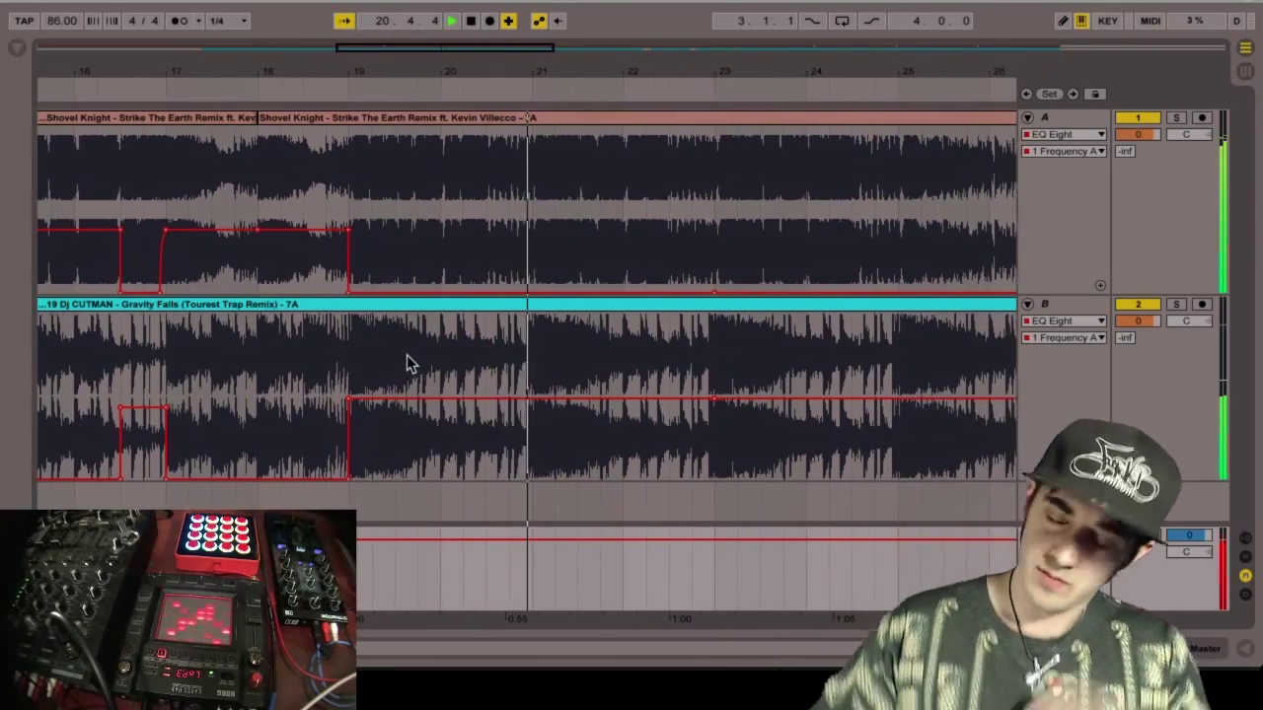
- Lower track B's upper EQ Eight frequency breakpoints between bars 19 and 43 to about 450–470 Hz
click(393, 356)
key(shift+Tab)
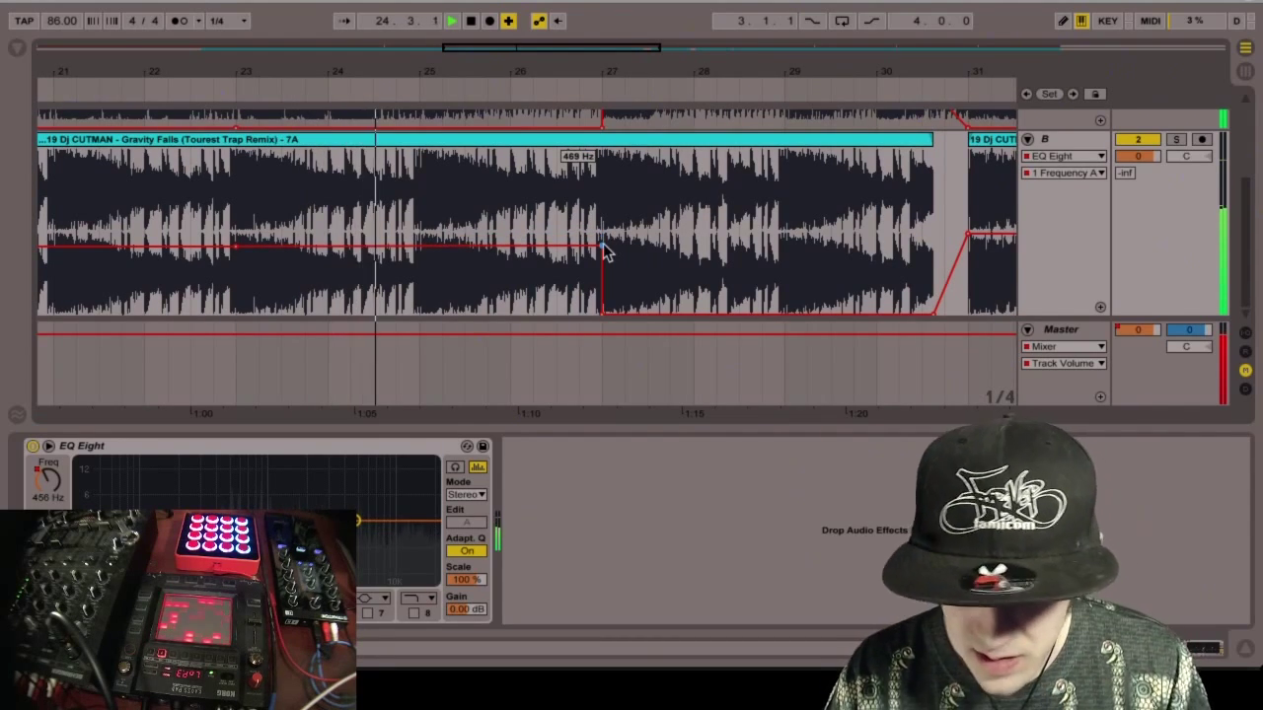
drag(790, 233, 790, 240)
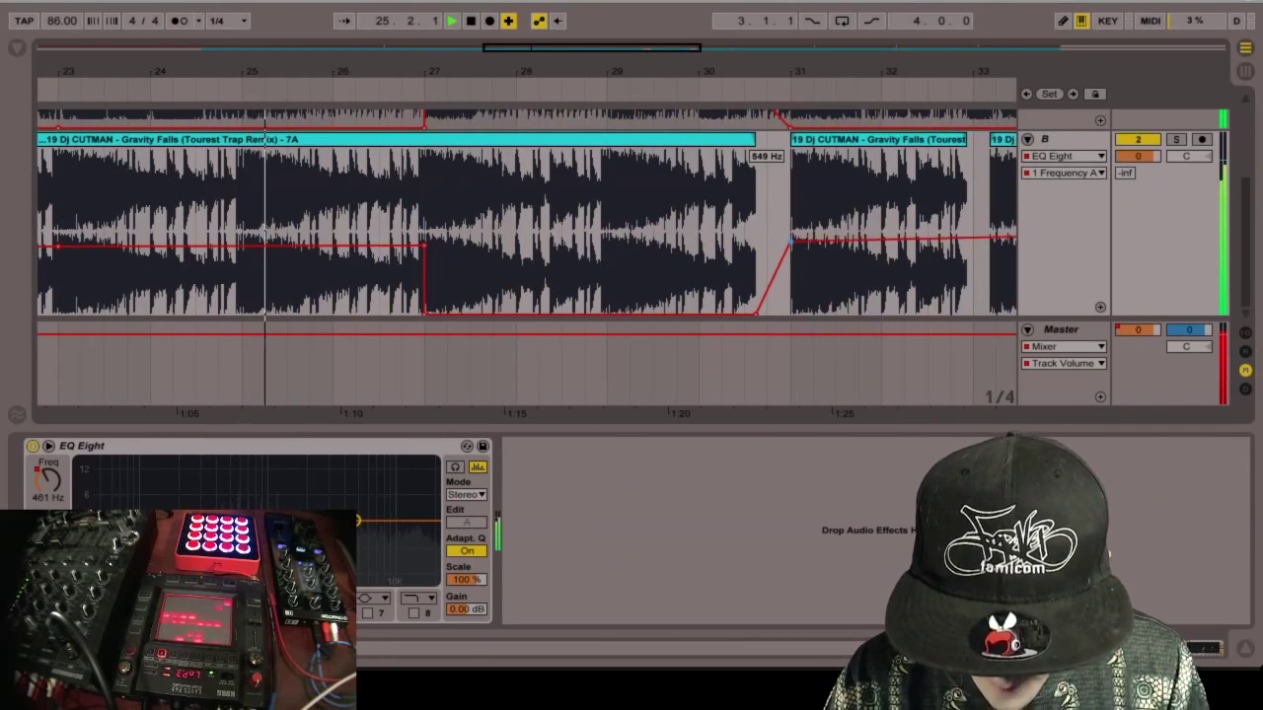
scroll(779, 237, right, 10)
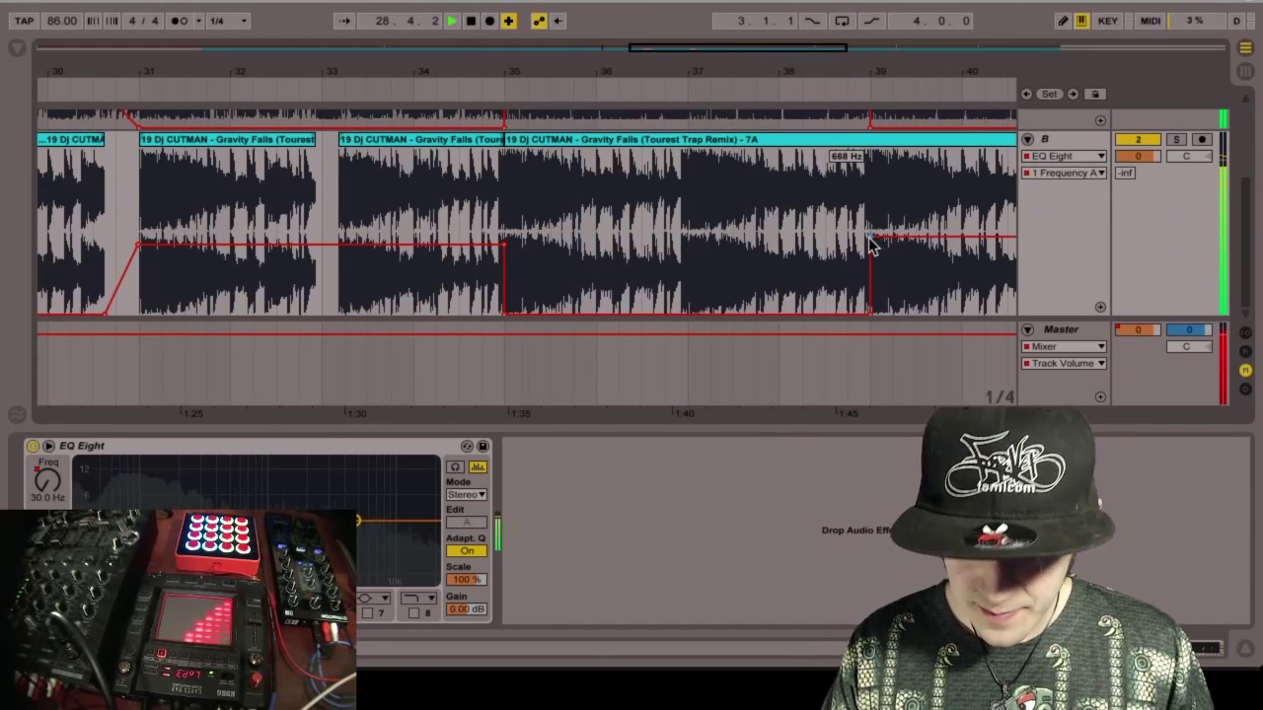
scroll(843, 251, right, 10)
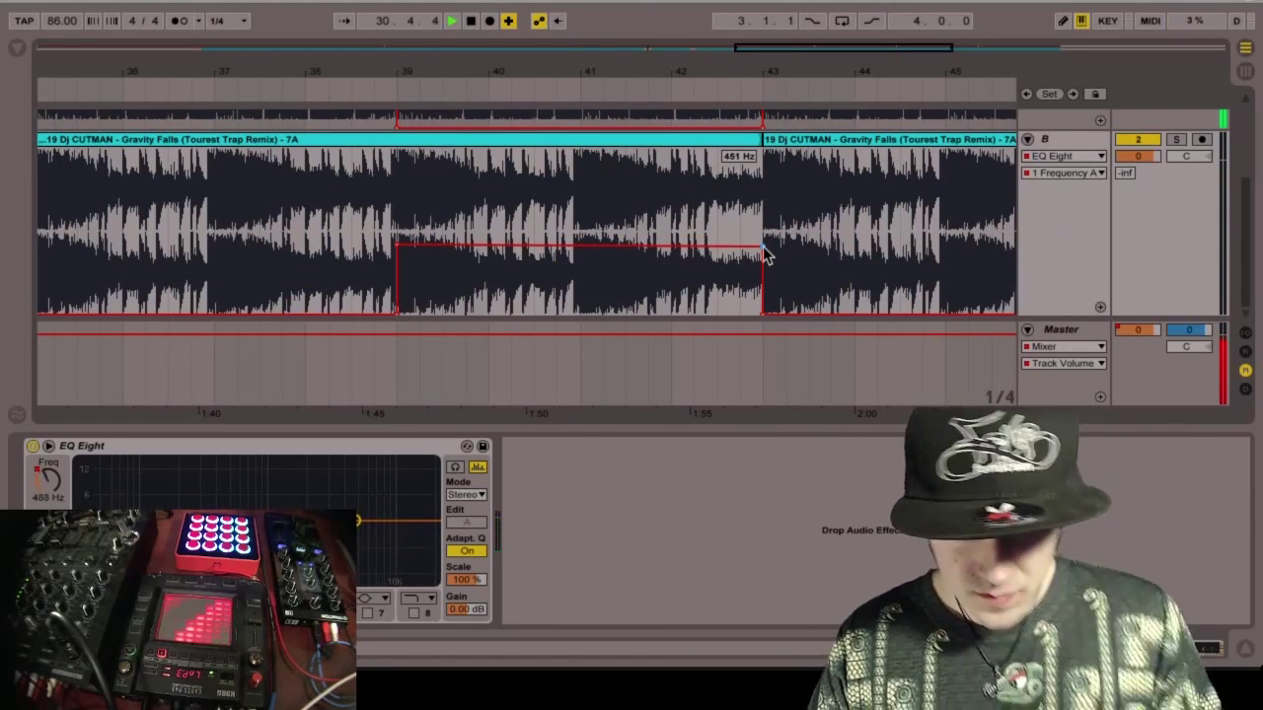
scroll(764, 252, right, 8)
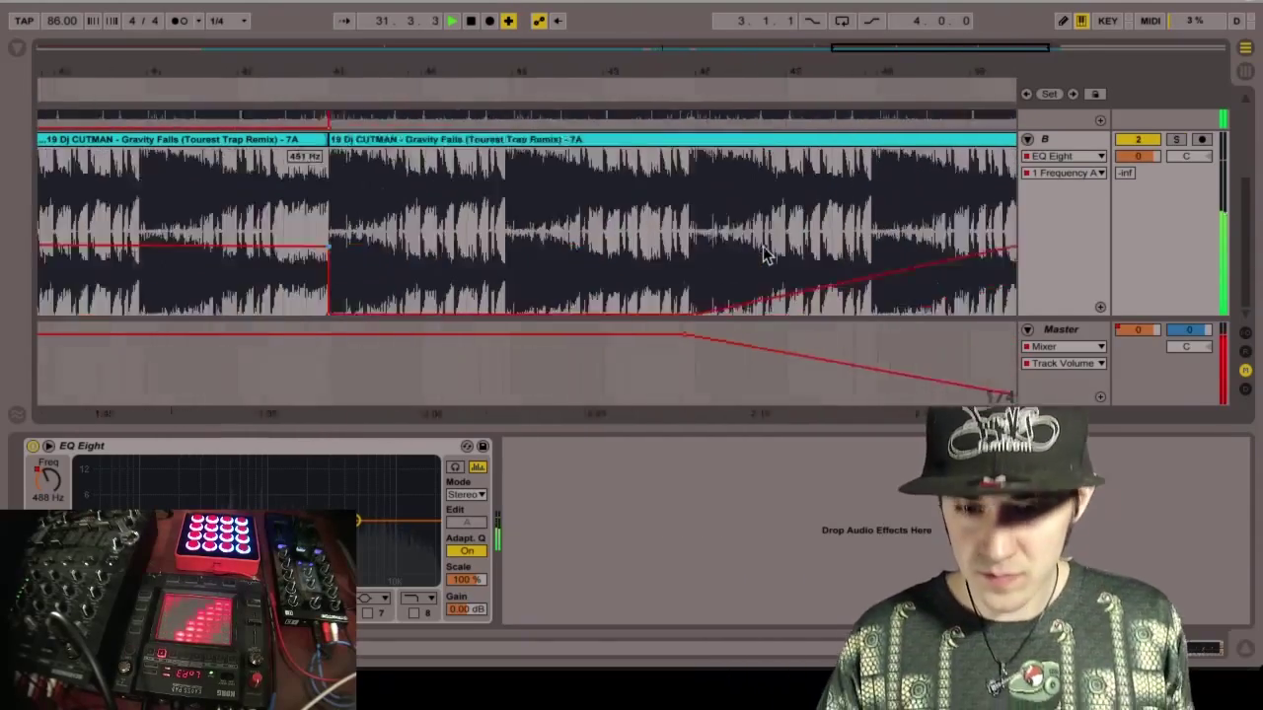
- Listen to bars 31 to 38, checking track B's drop-outs and the EQ swaps between both tracks
scroll(765, 255, right, 5)
scroll(764, 255, left, 20)
scroll(765, 255, up, 1)
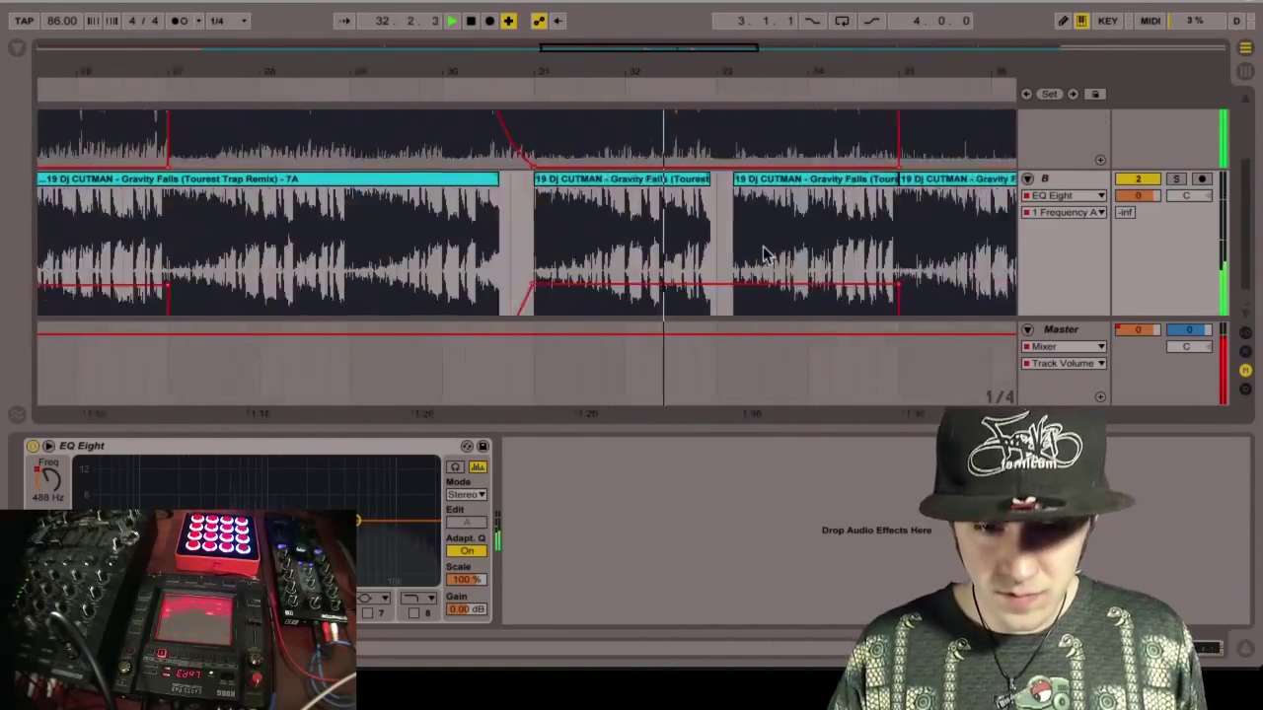
scroll(765, 255, right, 3)
scroll(764, 254, down, 1)
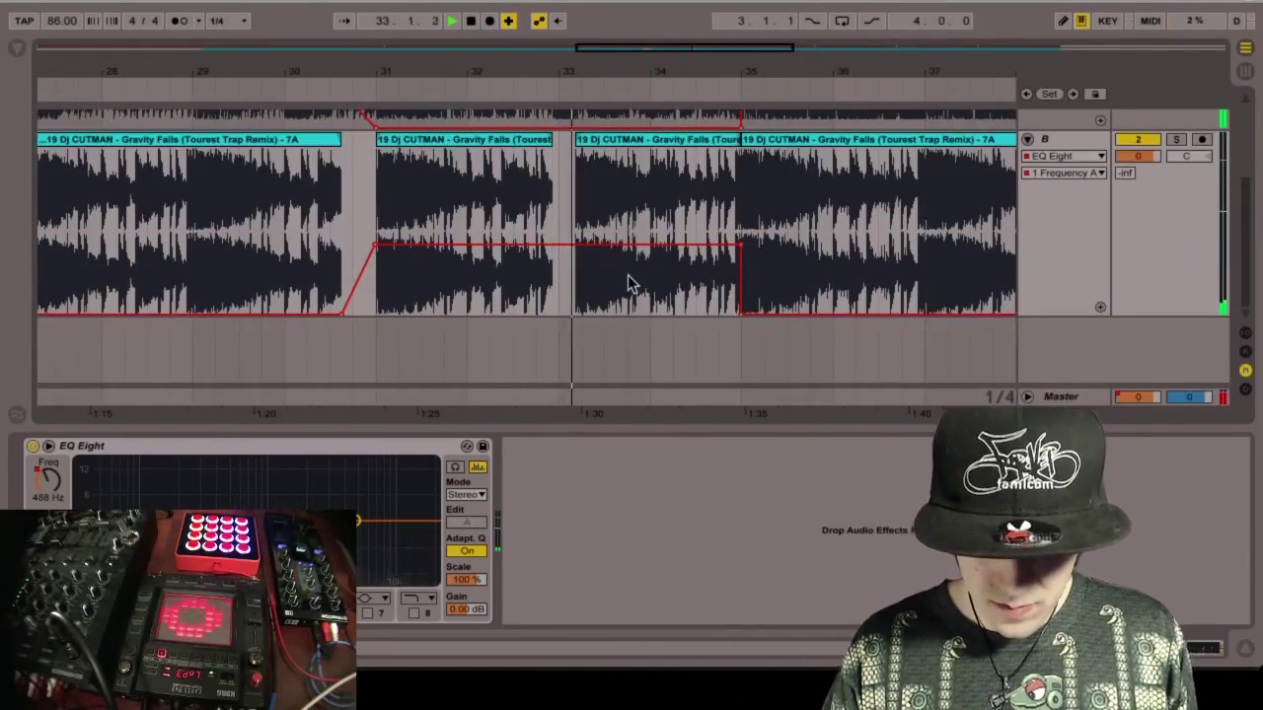
scroll(626, 282, right, 4)
scroll(625, 282, up, 2)
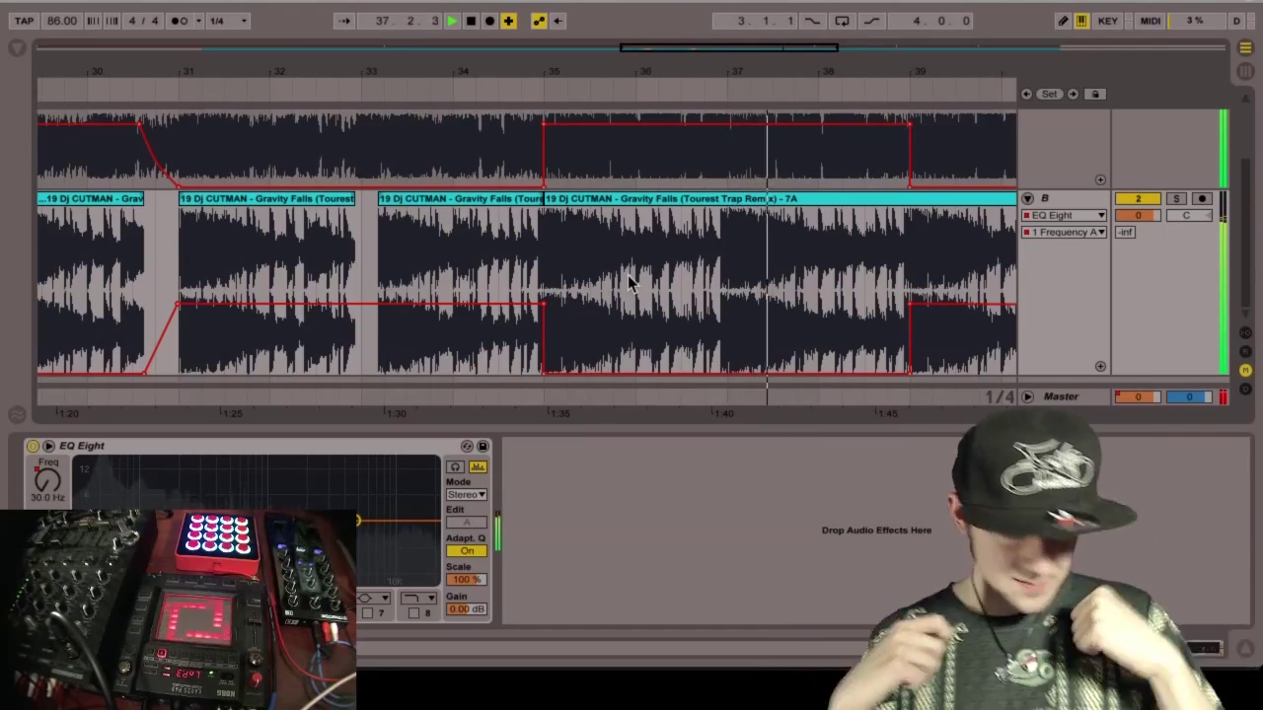
key(ctrl+f)
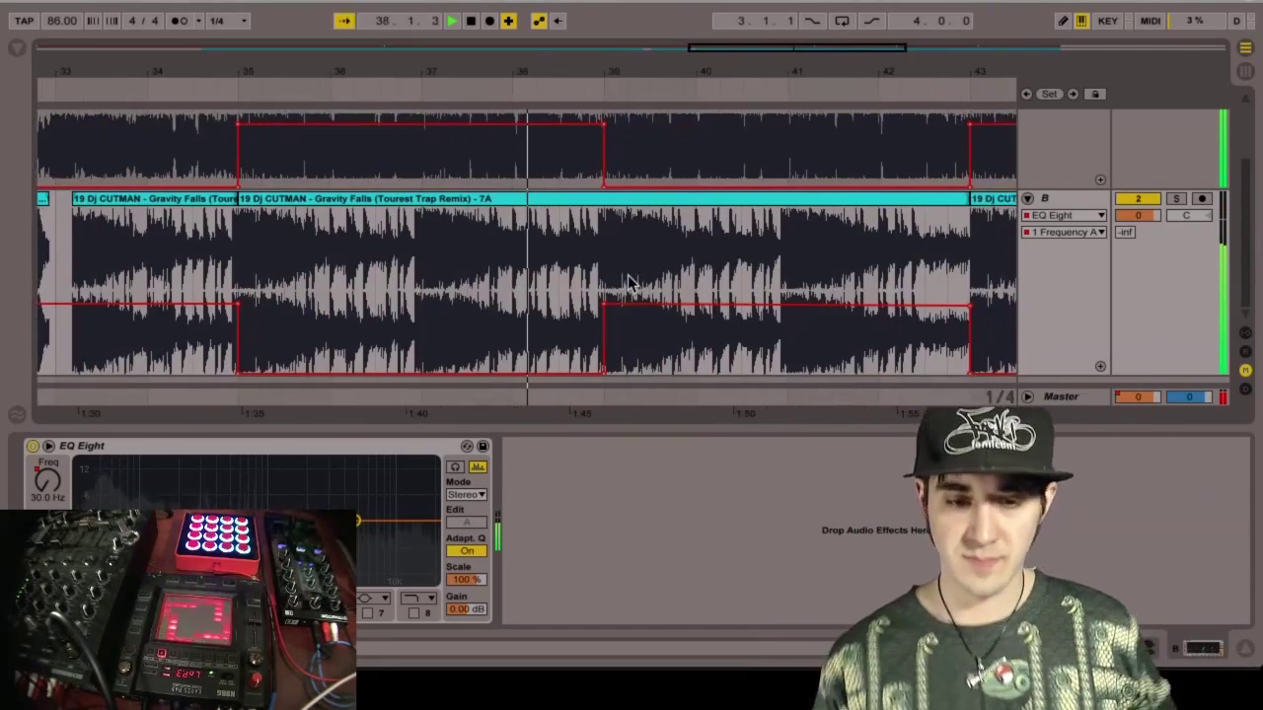
- Select the Master track and show the Plug-ins category in the browser
click(318, 399)
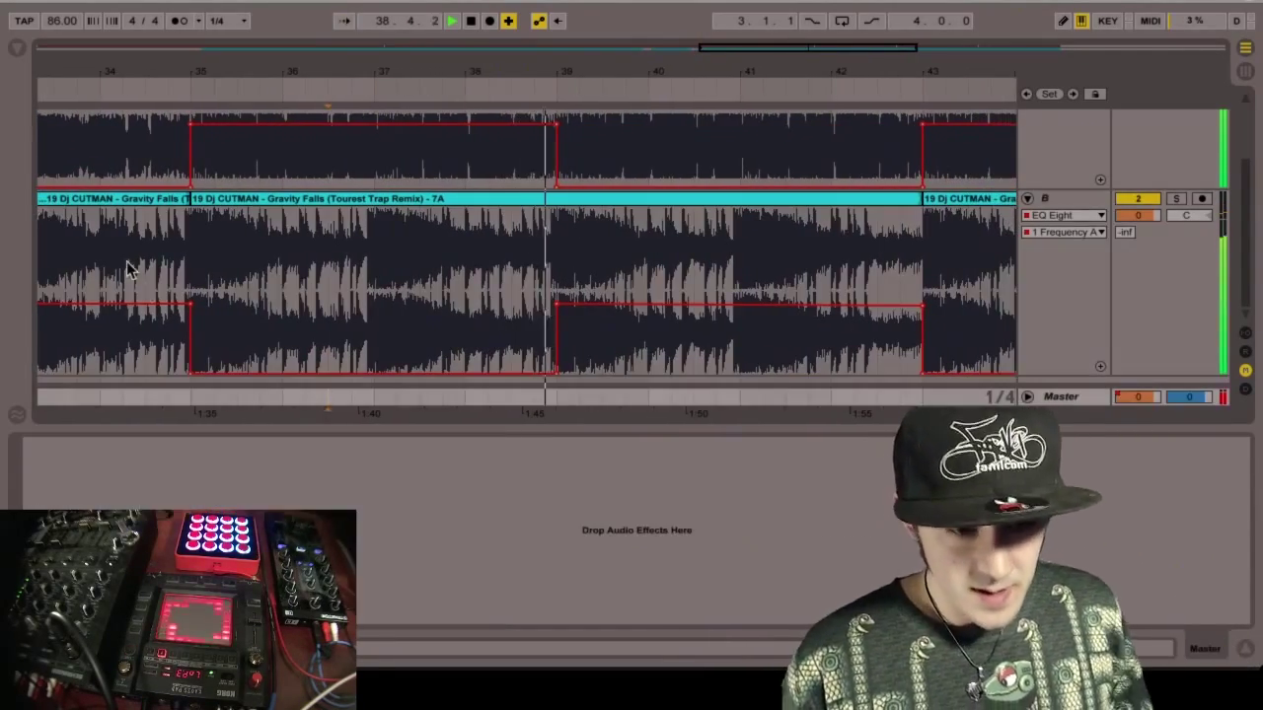
click(16, 48)
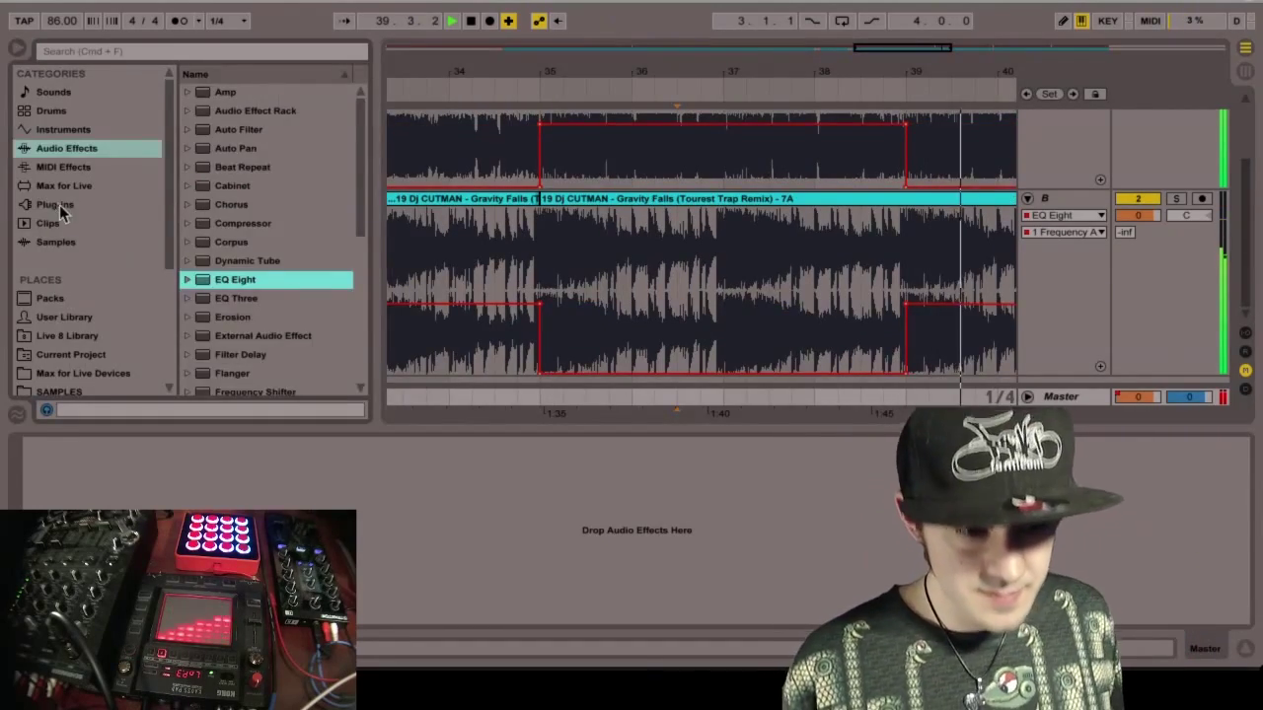
click(60, 204)
- Try to load the L316 Stereo plug-in from the local WaveShell VST folder onto the Master track
click(188, 118)
click(198, 130)
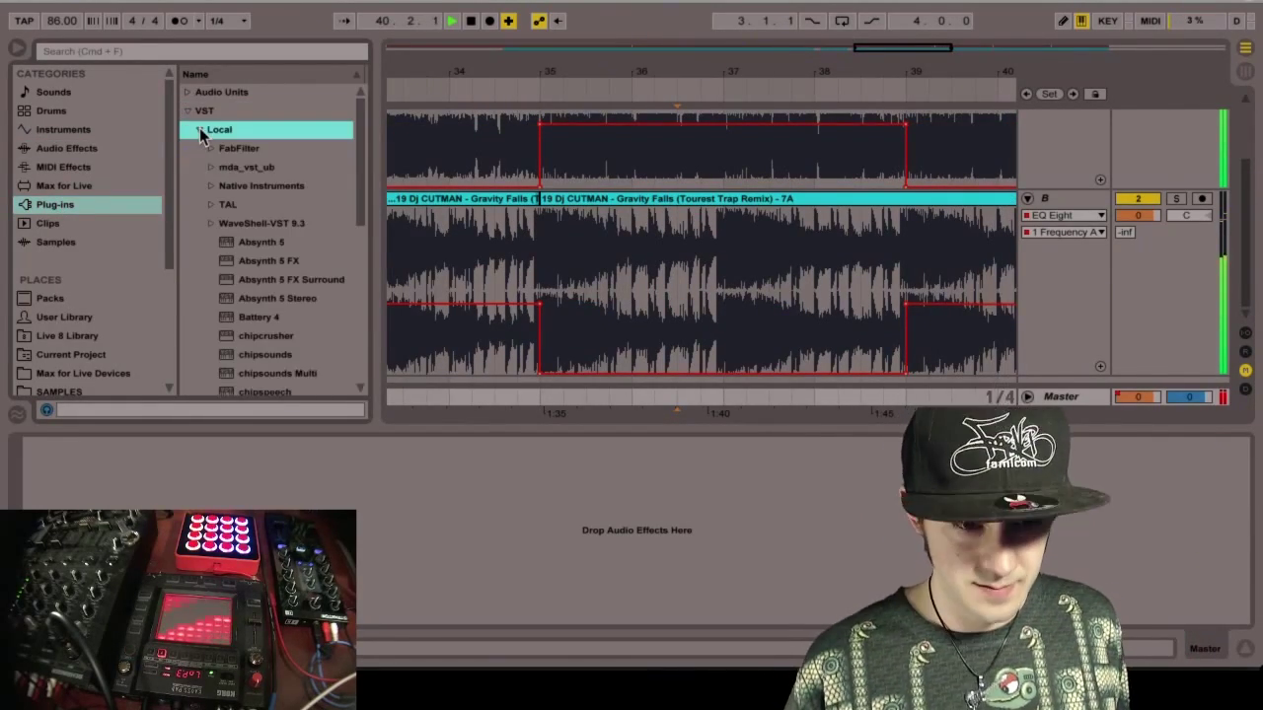
click(211, 223)
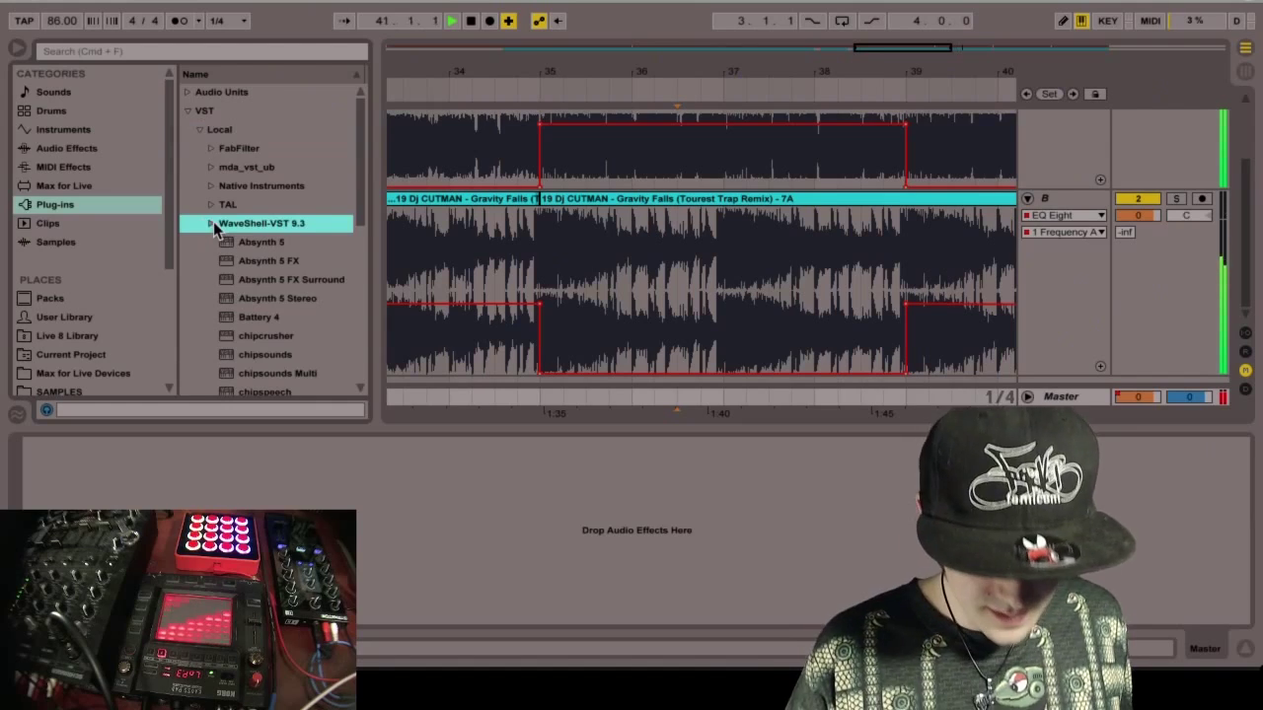
scroll(226, 246, down, 8)
scroll(226, 246, down, 10)
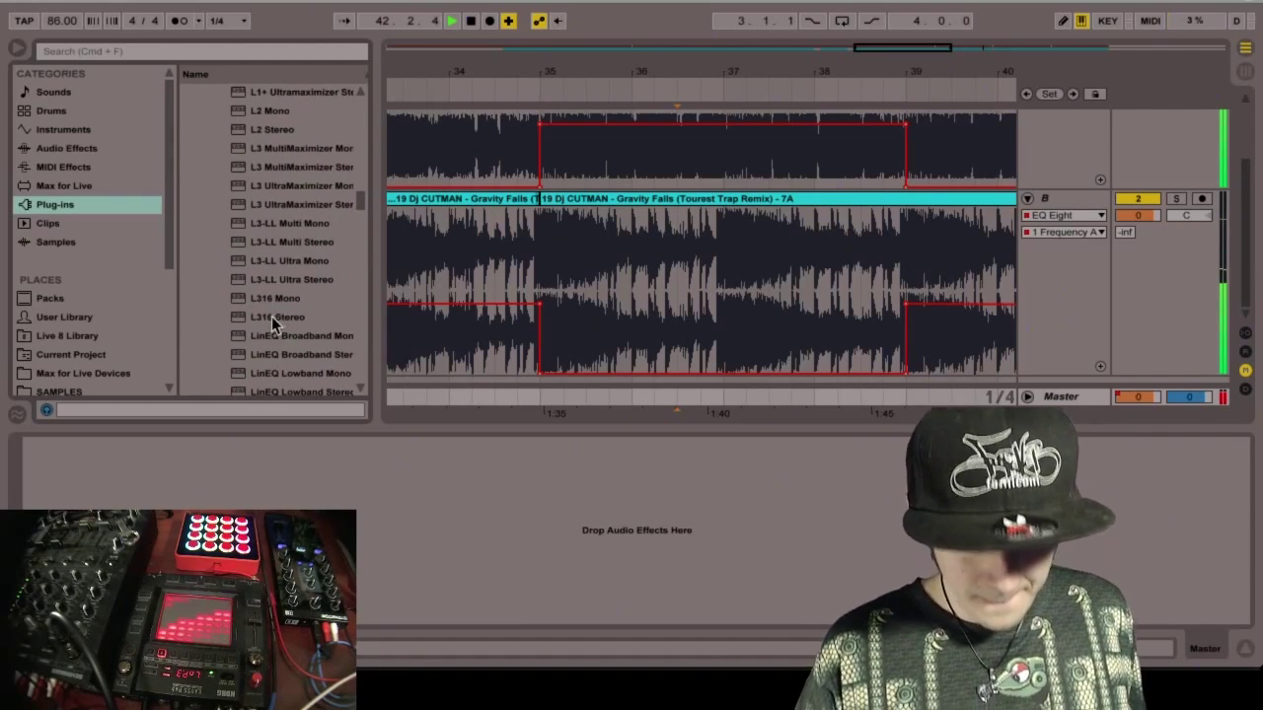
drag(271, 317, 182, 498)
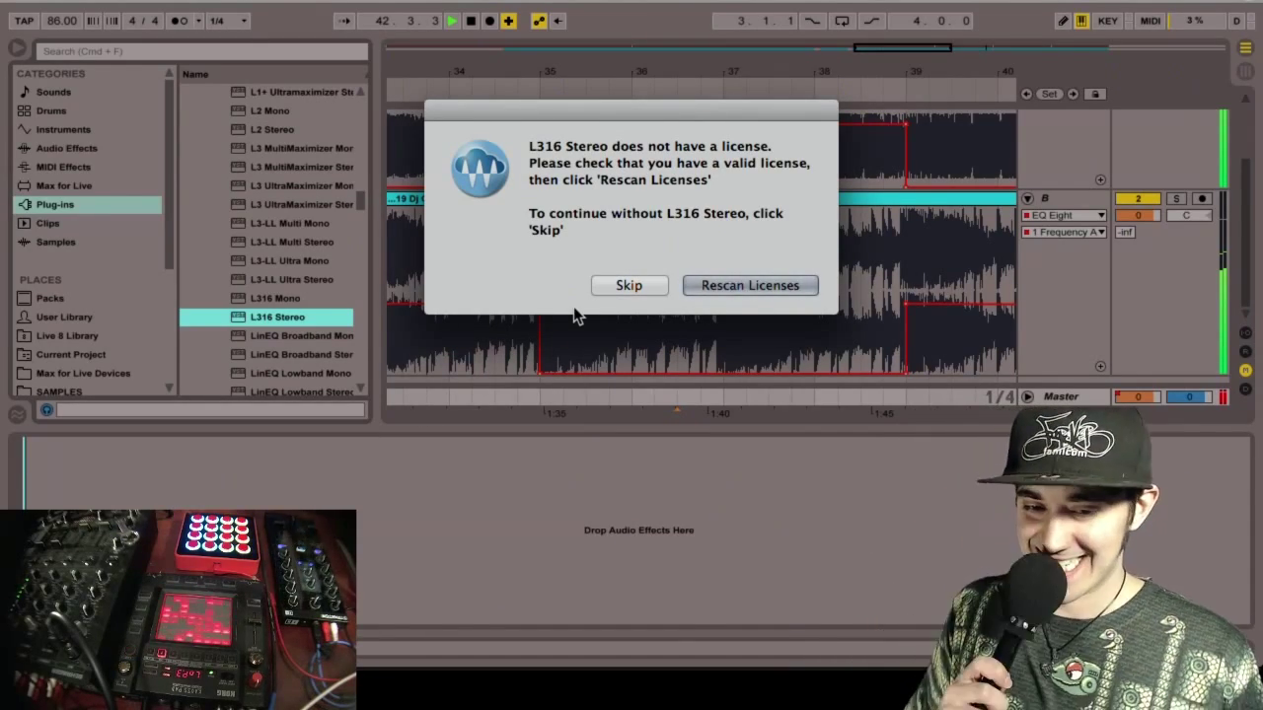
click(629, 285)
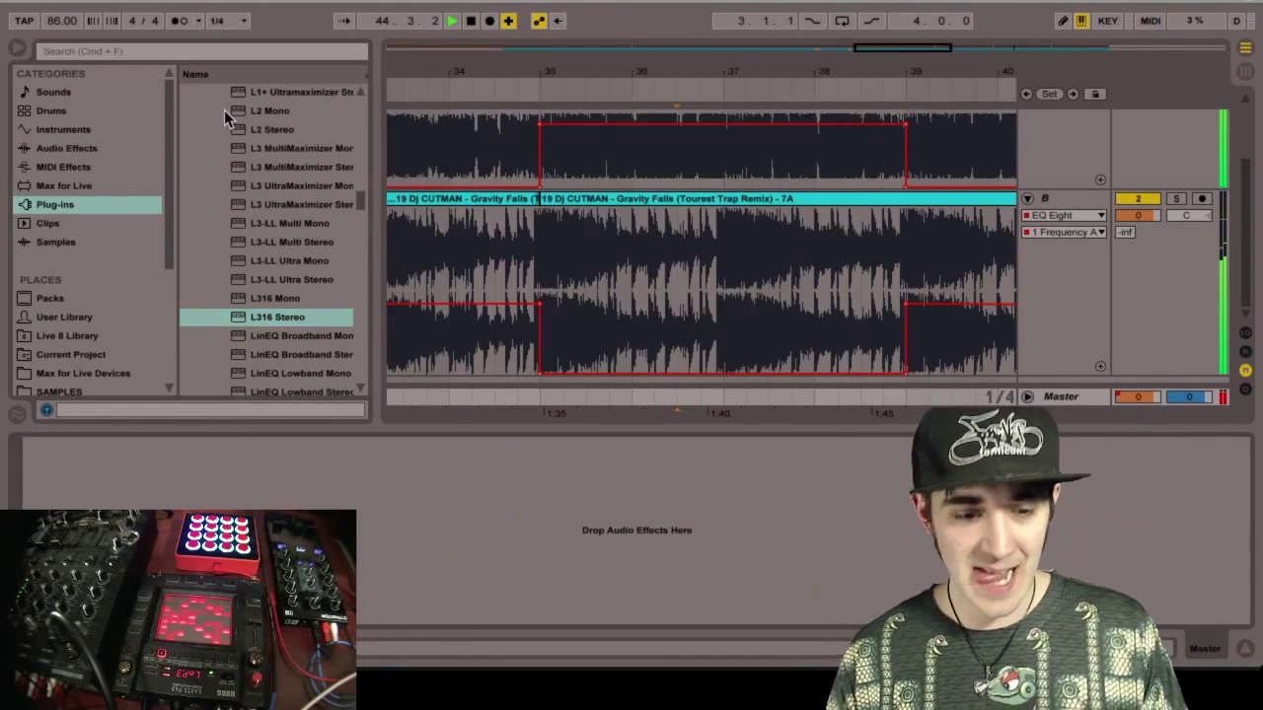
- Load the FabFilter FF Pro-L limiter from the Audio Units onto the Master track
scroll(225, 111, up, 20)
click(187, 93)
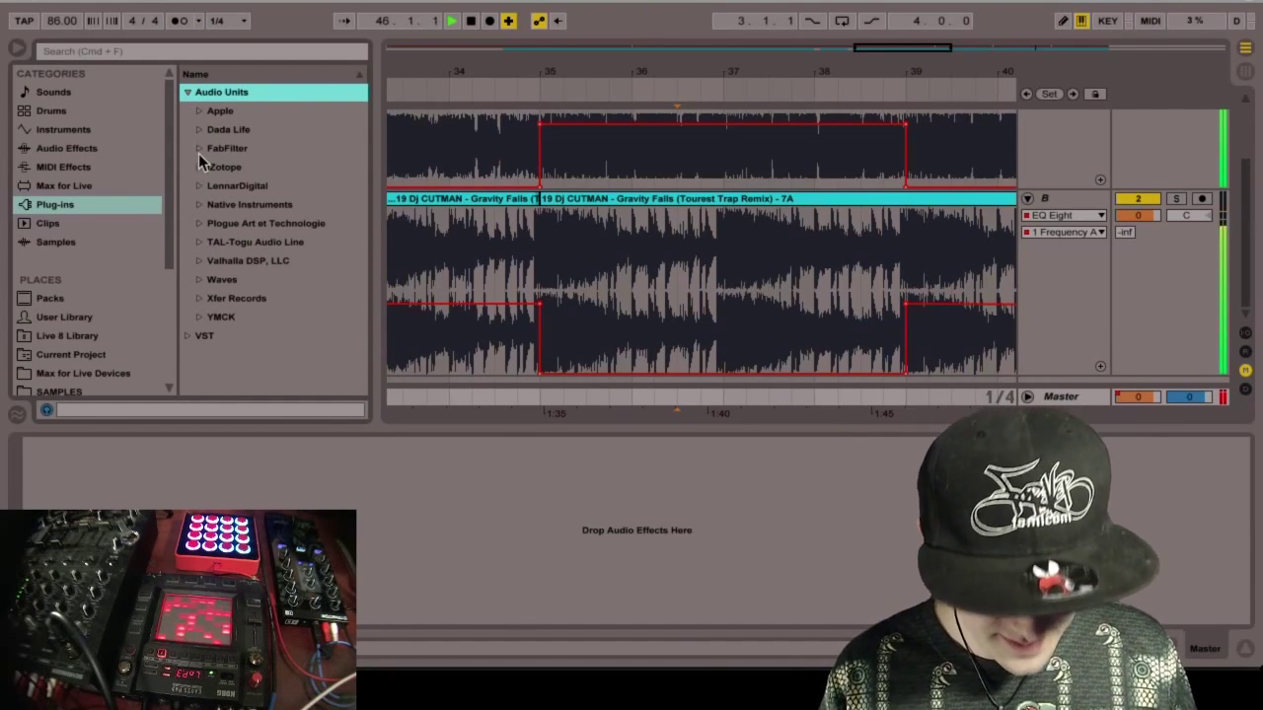
click(199, 149)
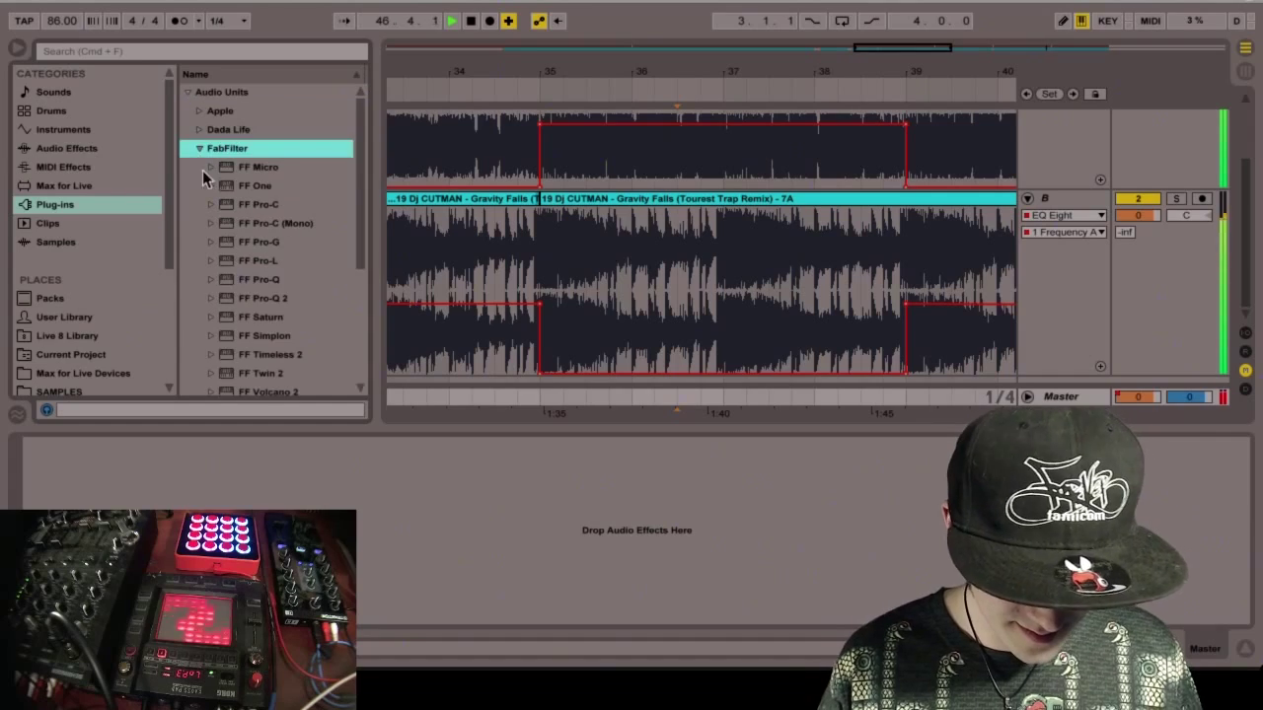
drag(245, 260, 149, 471)
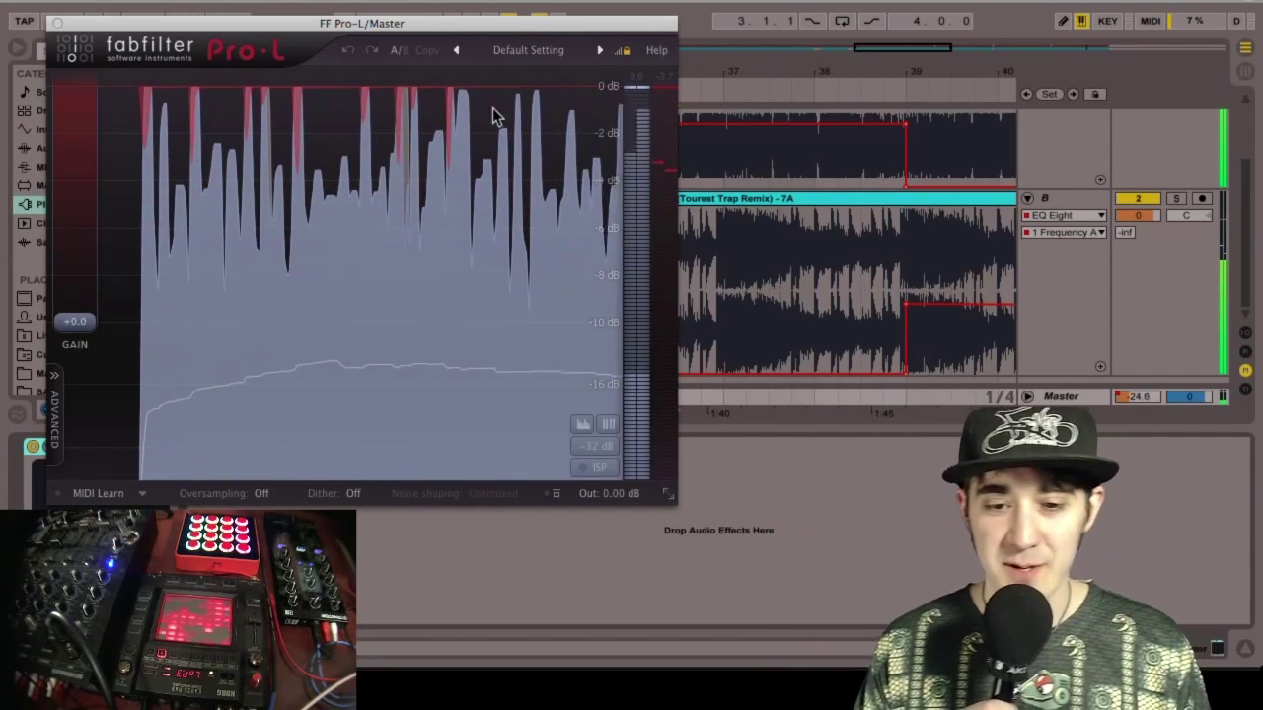
- Restart playback from bar 9 and bring the Master's Pro-L limiter back into view
drag(567, 20, 767, 283)
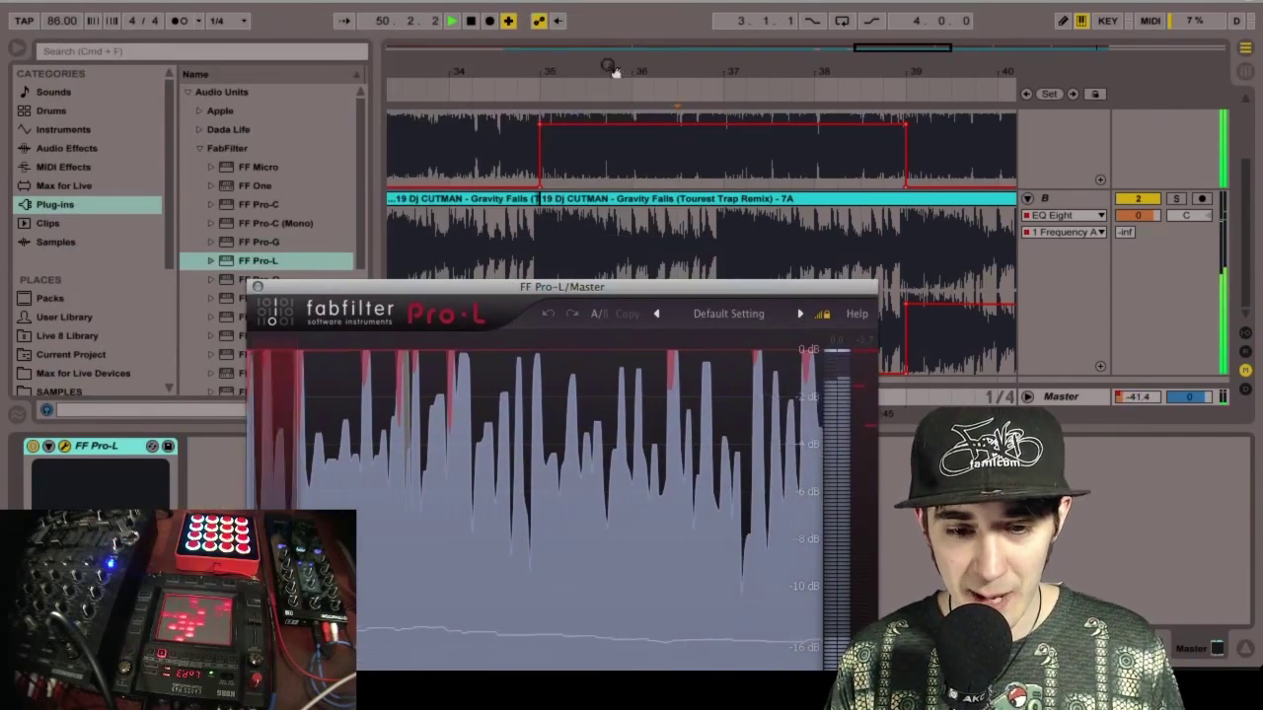
drag(701, 71, 712, 40)
click(548, 146)
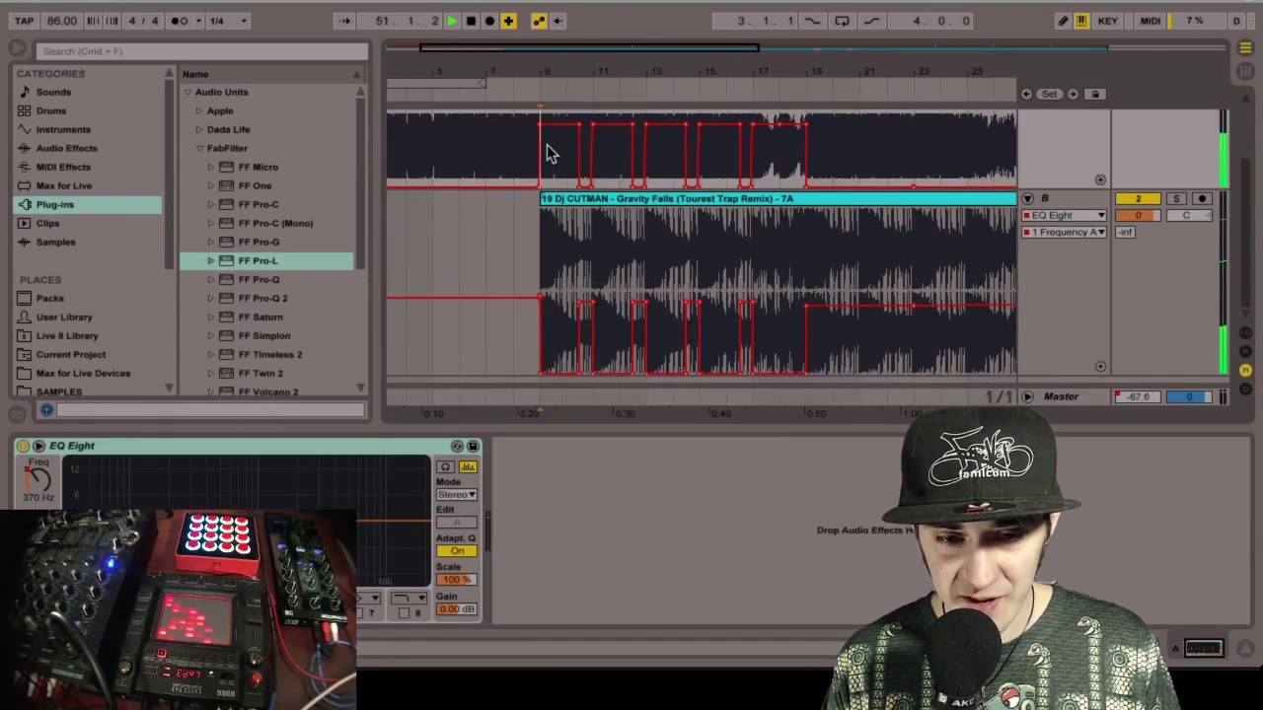
key(space)
click(545, 399)
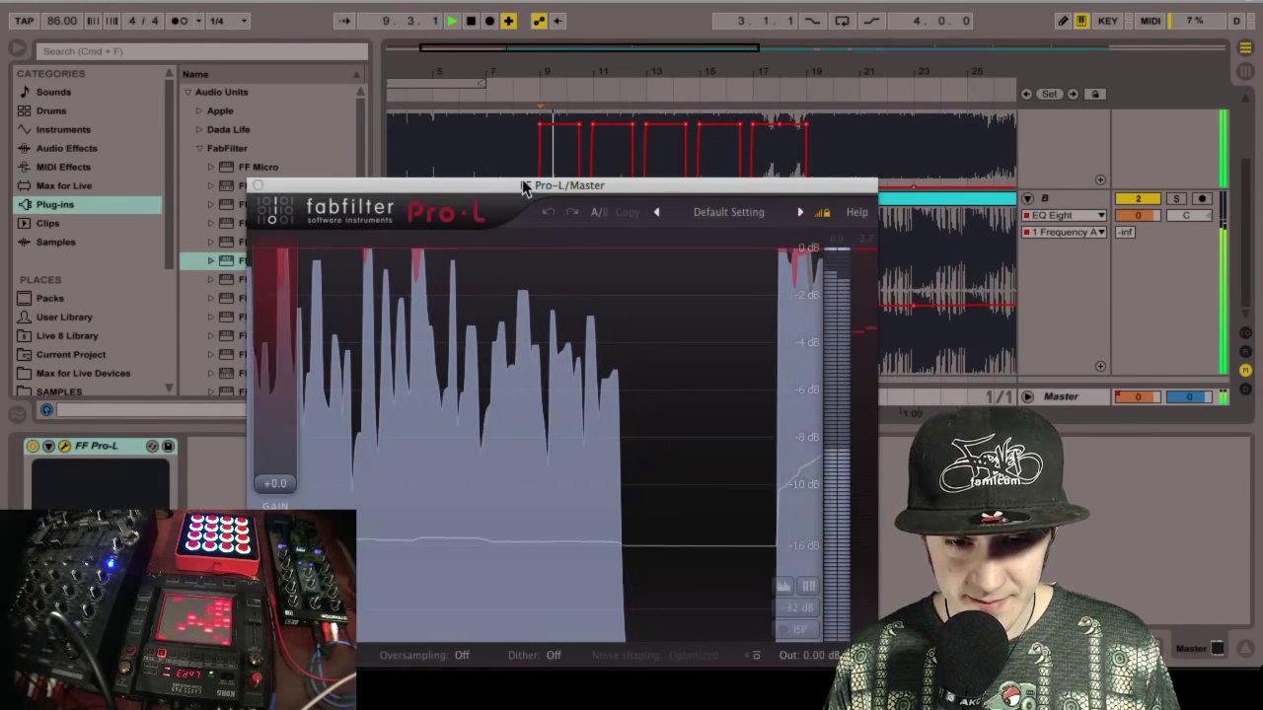
- Load Pro-L's Dance & Electronica preset "Hip Hop - Yeah Even Louder bM"
drag(524, 188, 514, 90)
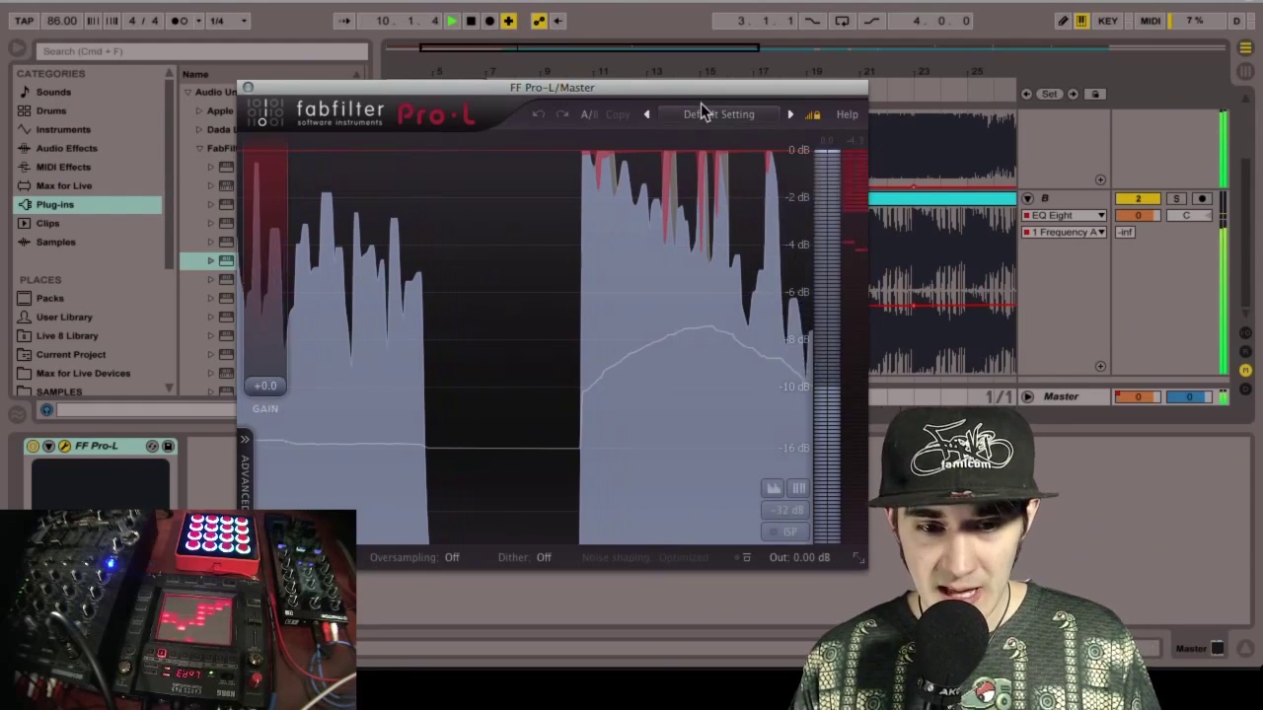
click(701, 114)
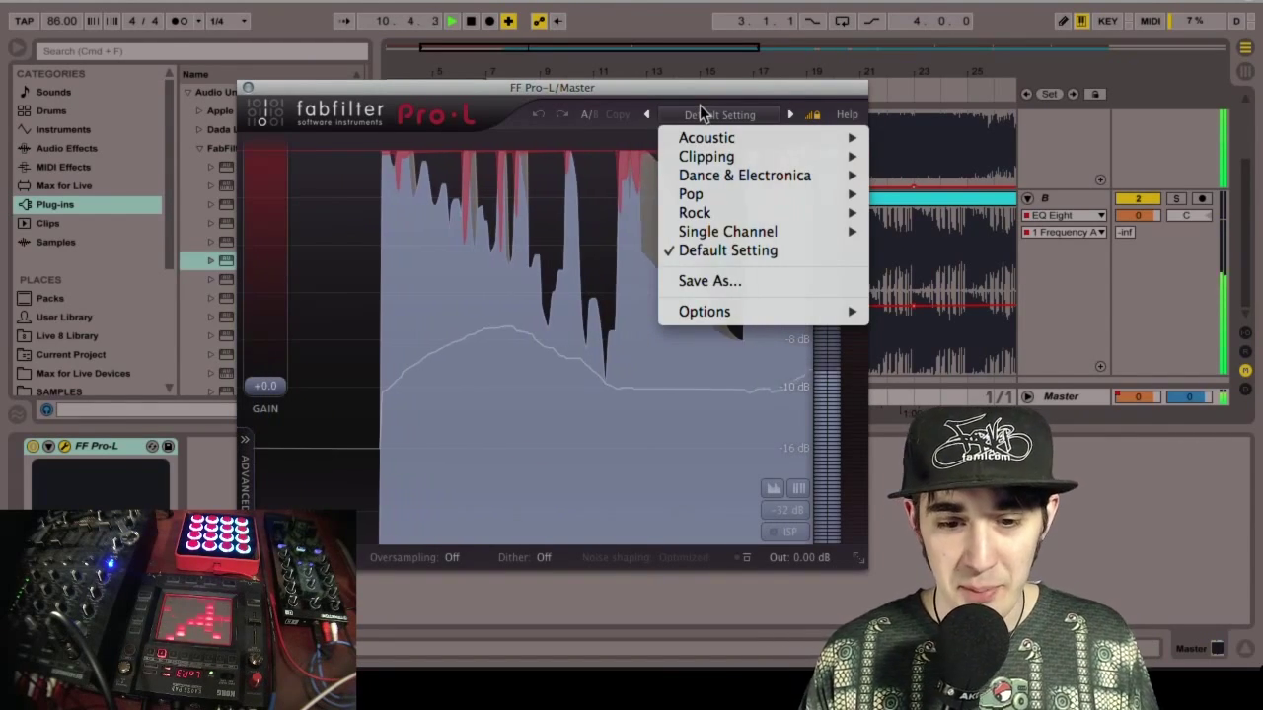
mouse_move(719, 158)
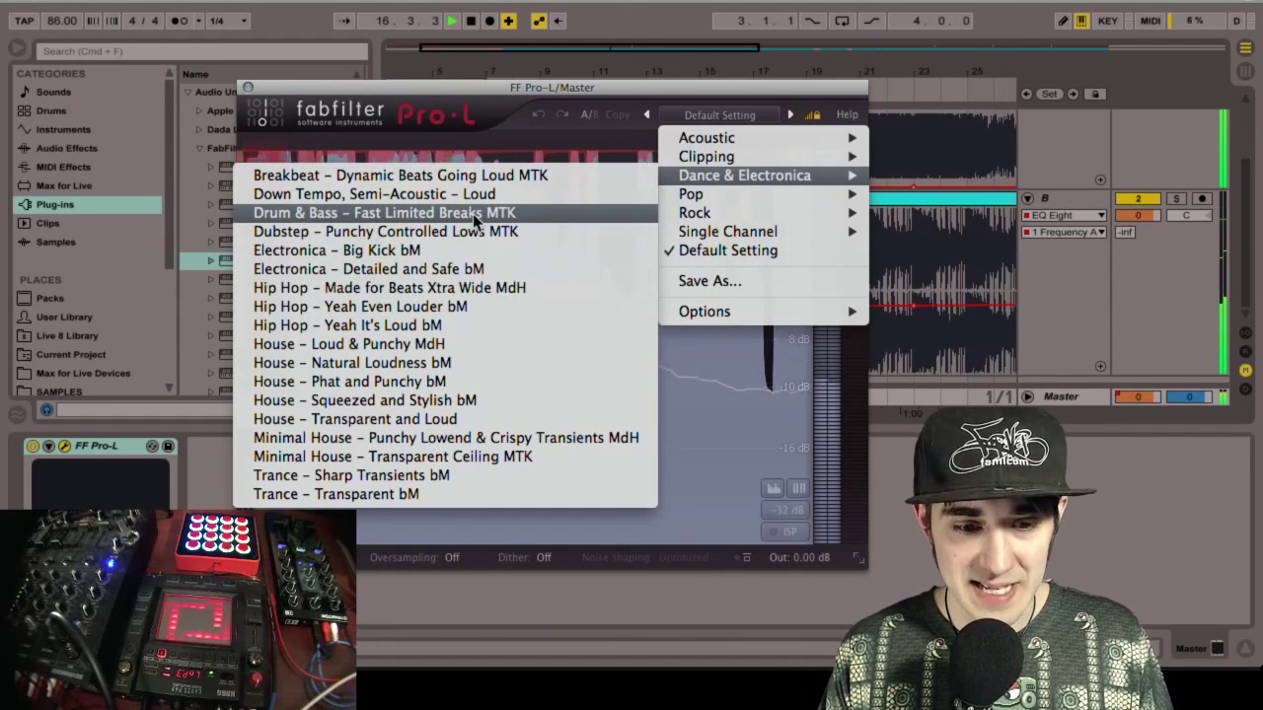
click(465, 306)
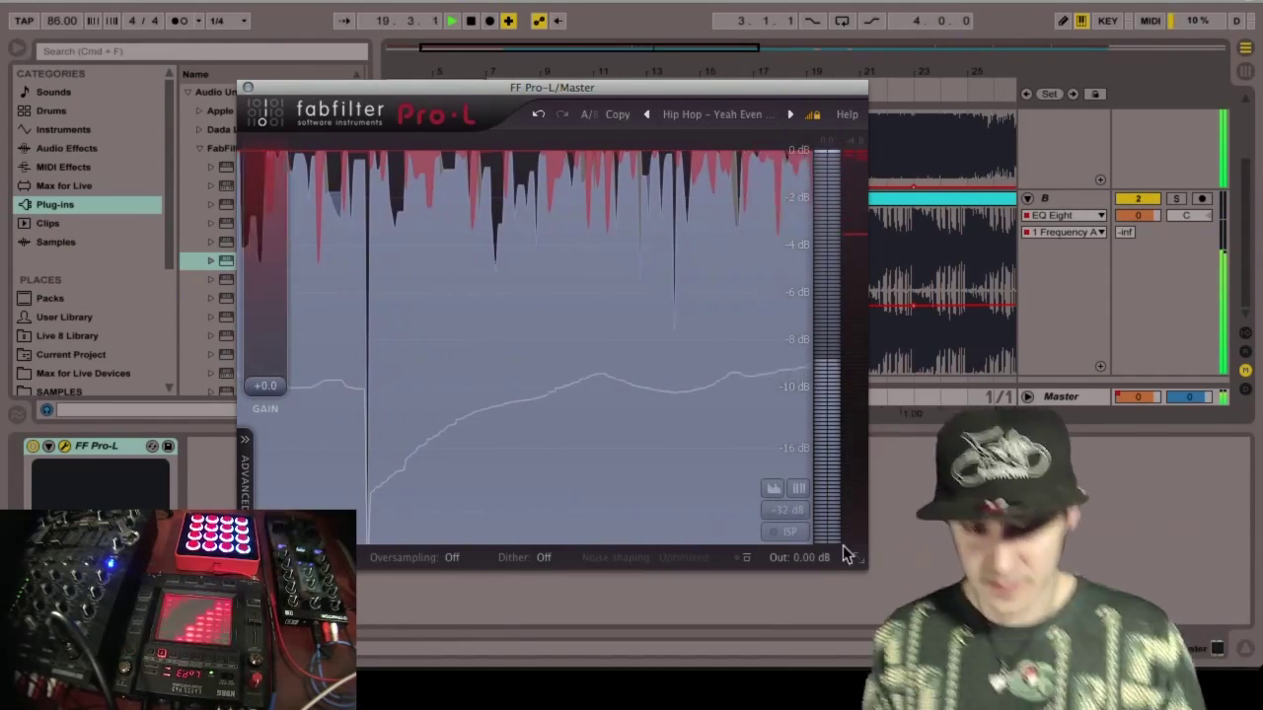
- Set the Pro-L output level to -0.3 dB
click(804, 559)
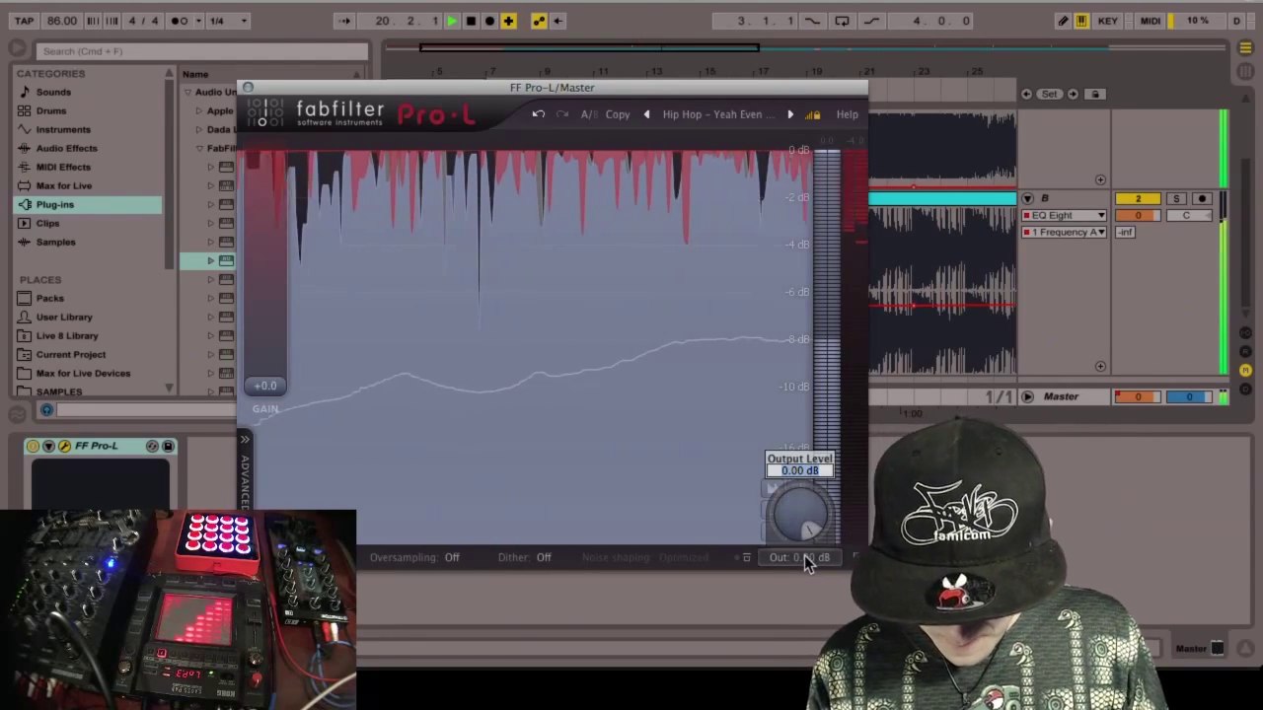
text(-.3)
key(Return)
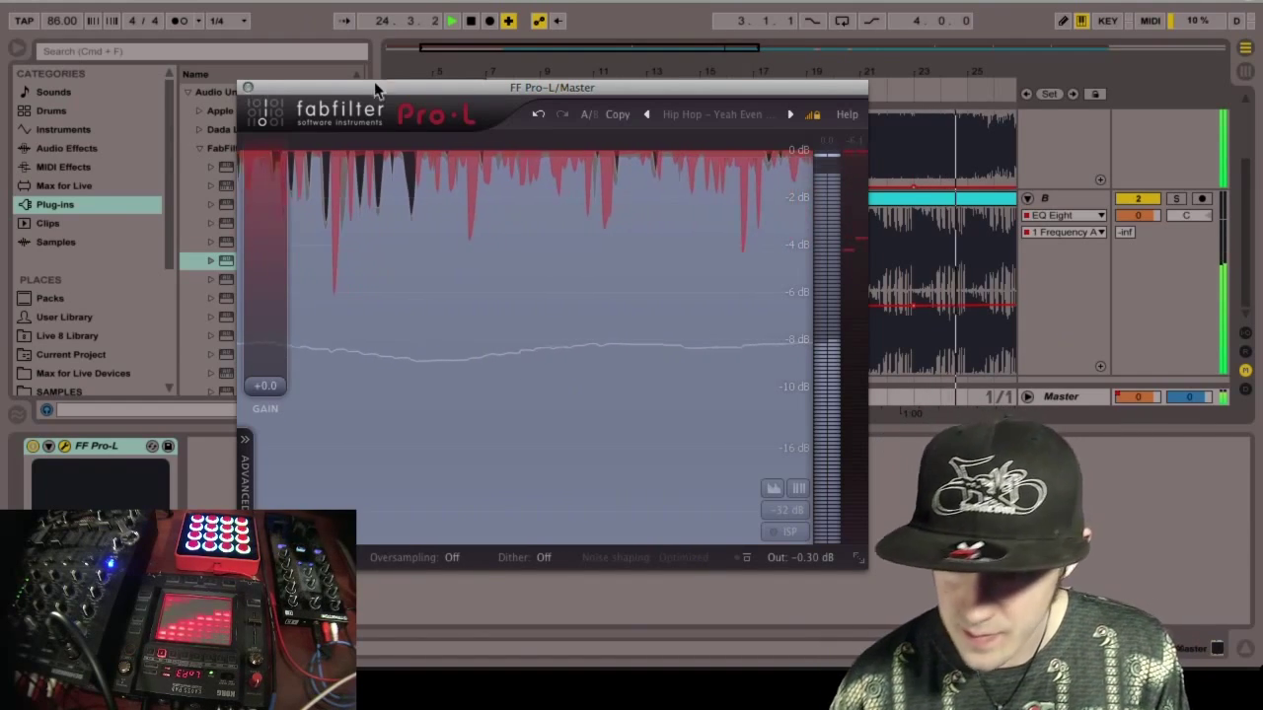
- Lower the track volume of both B and A to -1.0 dB
click(1139, 217)
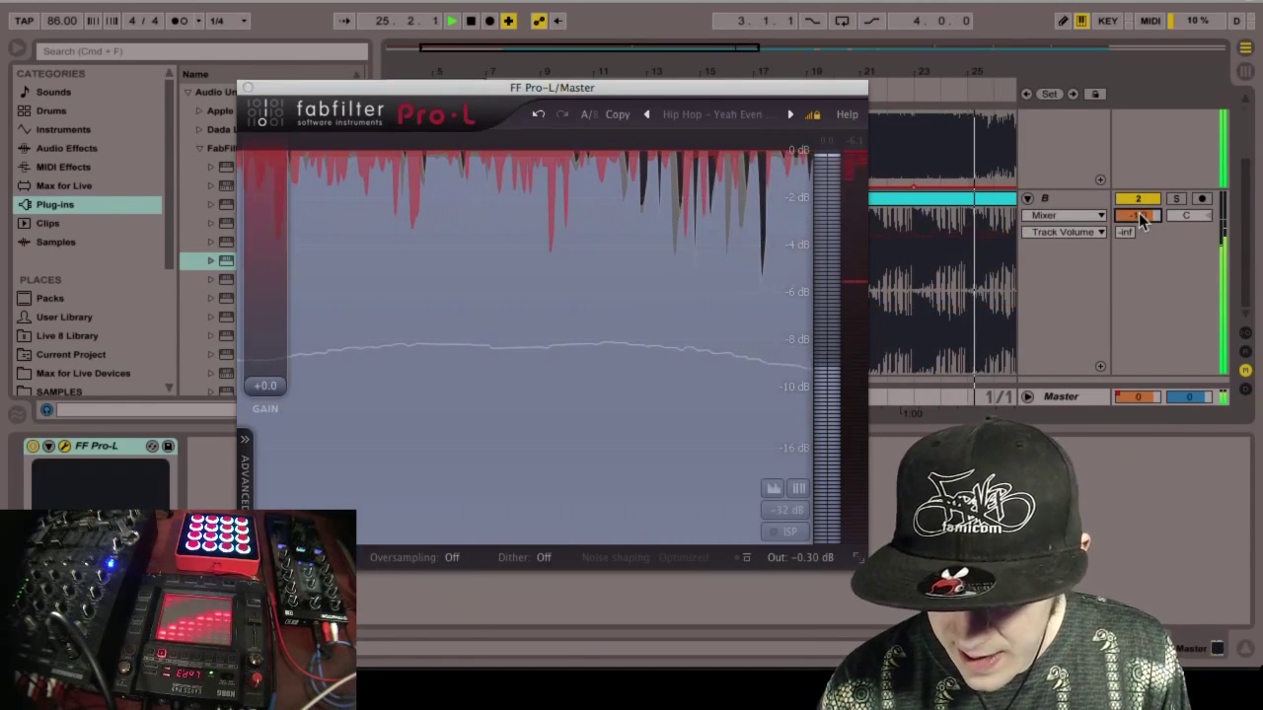
scroll(1134, 177, up, 3)
drag(1133, 137, 1134, 143)
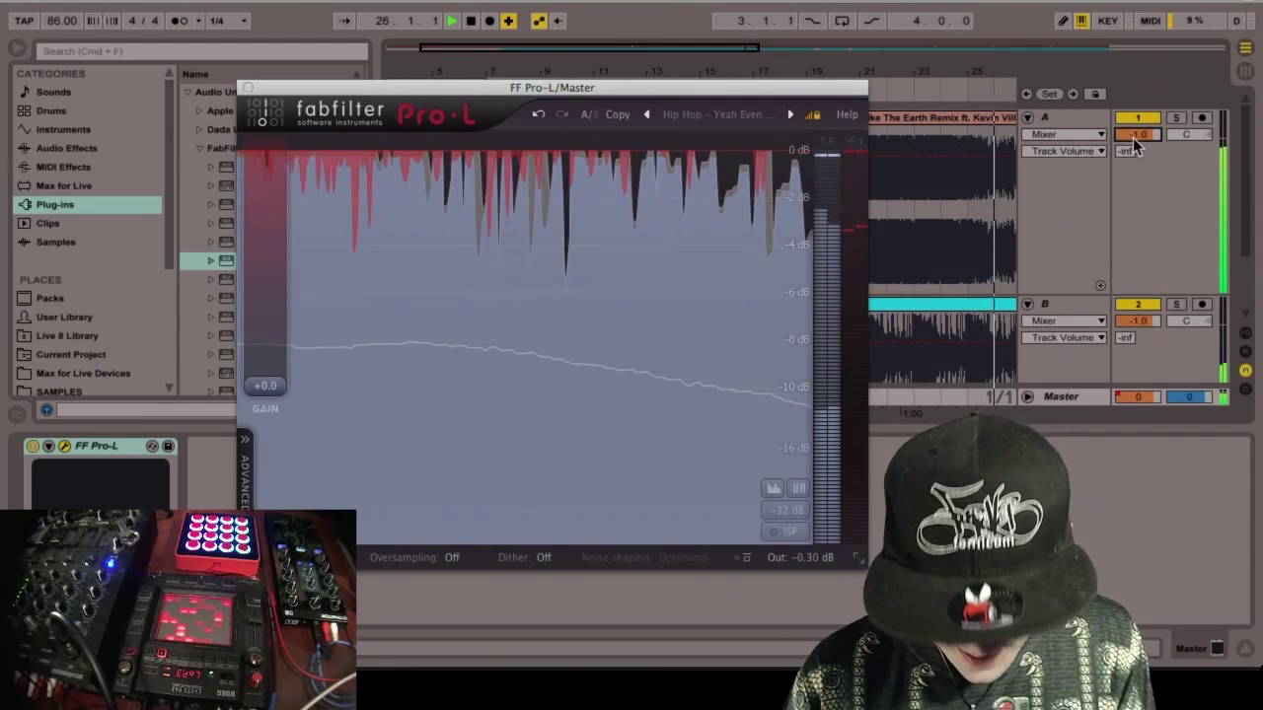
- Raise the Pro-L gain to +0.6, close its window, and show the whole arrangement
mouse_move(264, 395)
drag(264, 395, 264, 391)
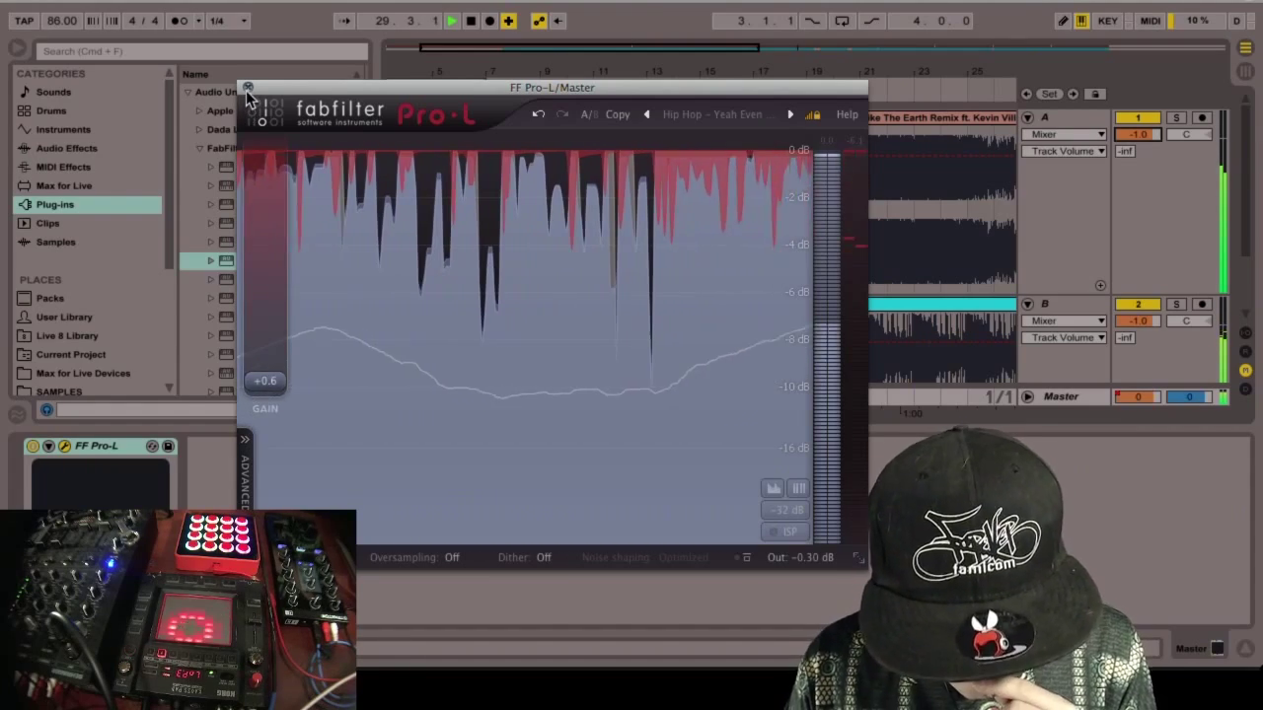
click(247, 87)
drag(590, 47, 590, 19)
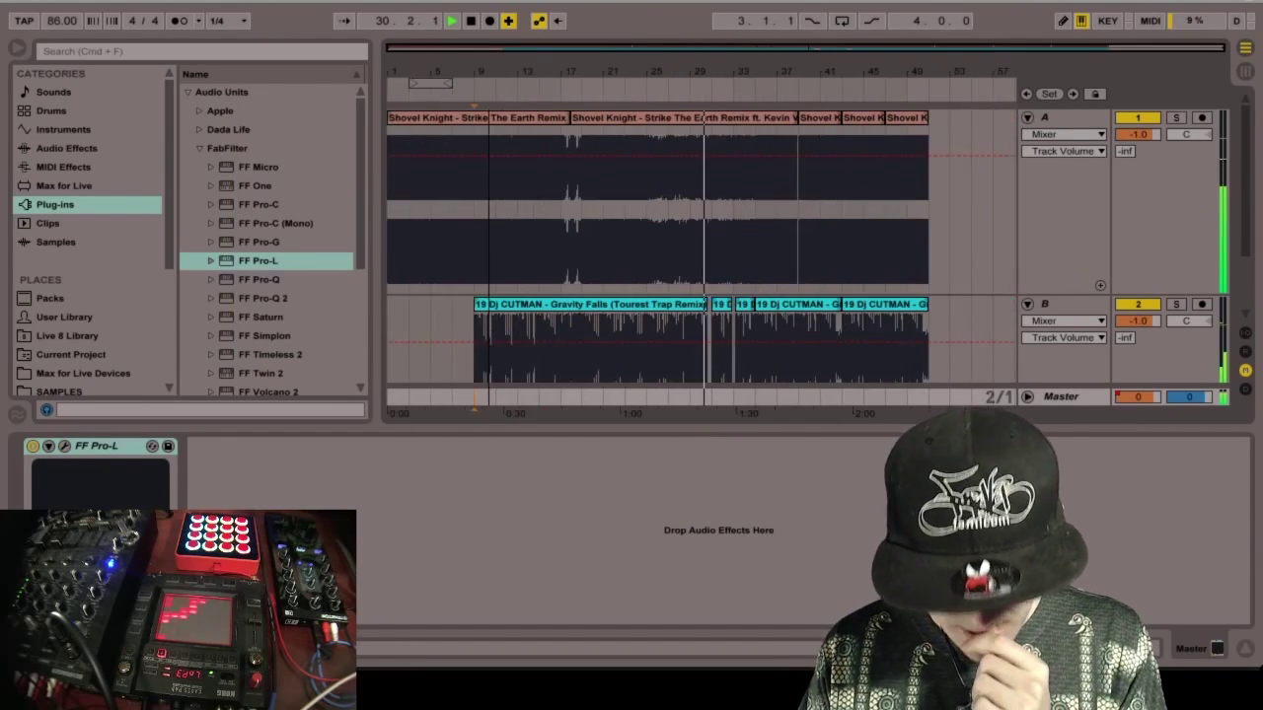
- Enlarge the arrangement area, zoom in with Follow turned on, and play the mix until stopping it in bar 50
scroll(695, 371, down, 3)
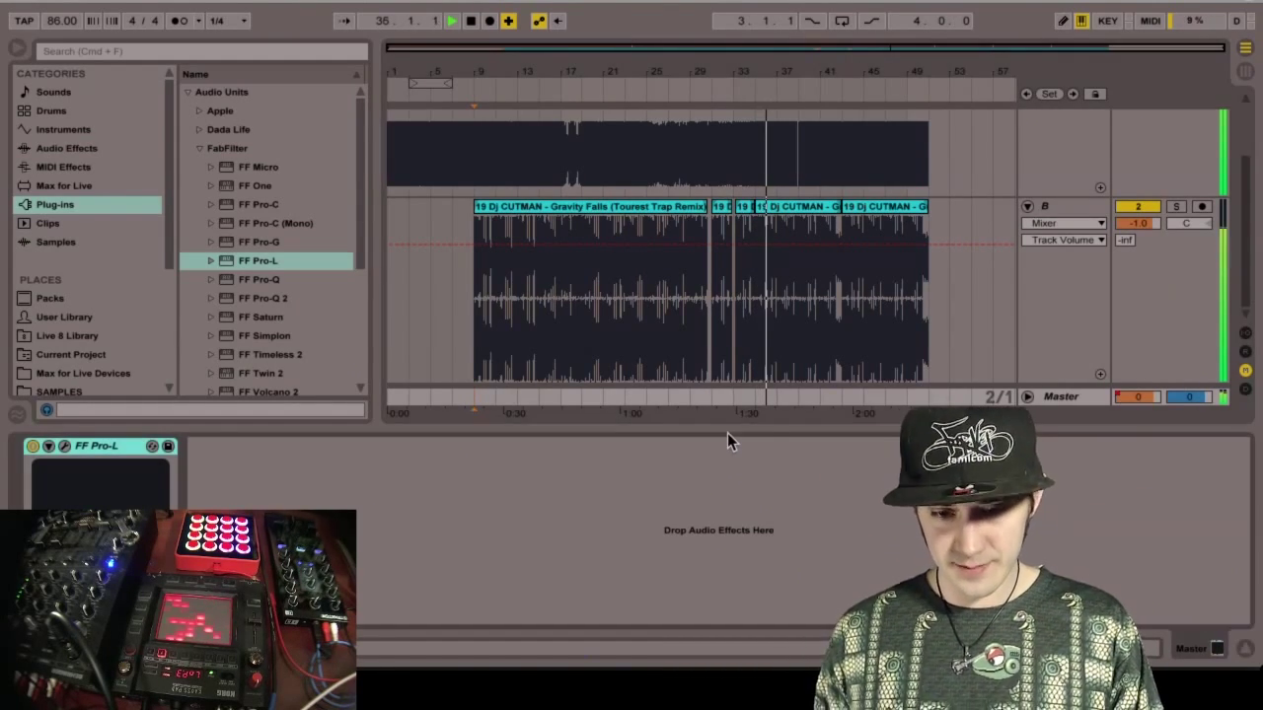
drag(726, 473, 730, 548)
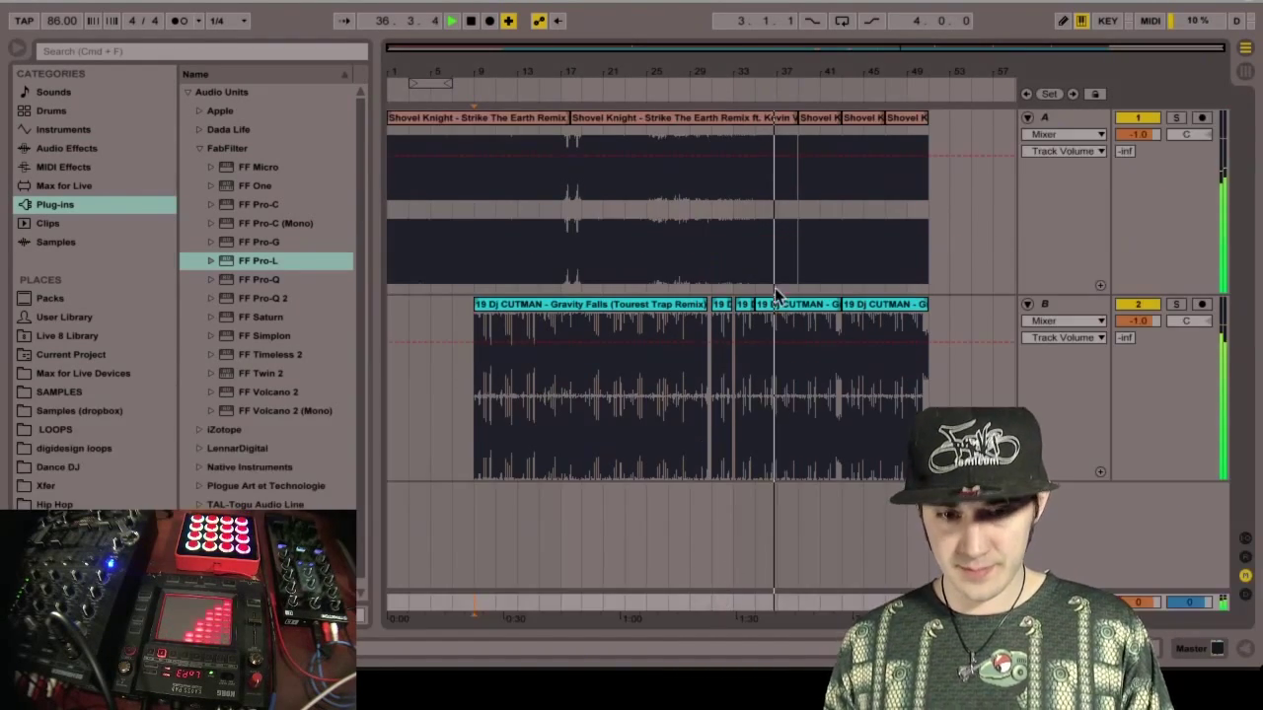
drag(823, 51, 815, 197)
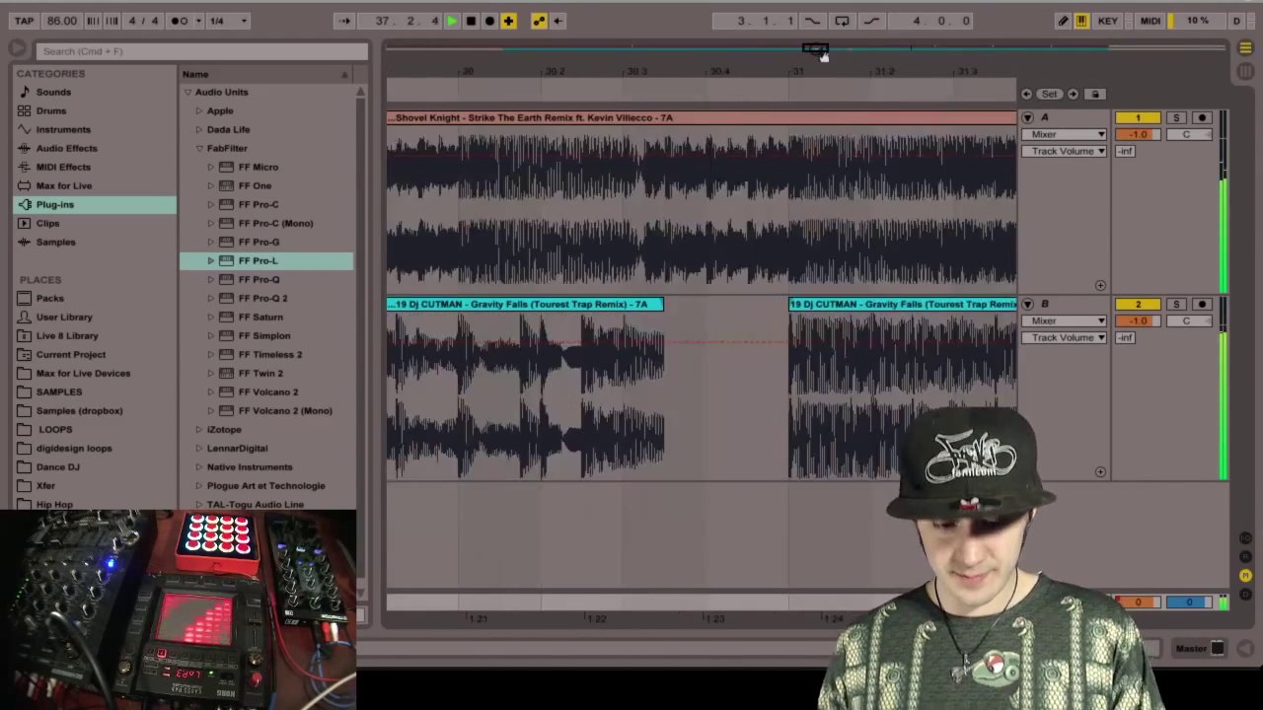
key(super+shift+f)
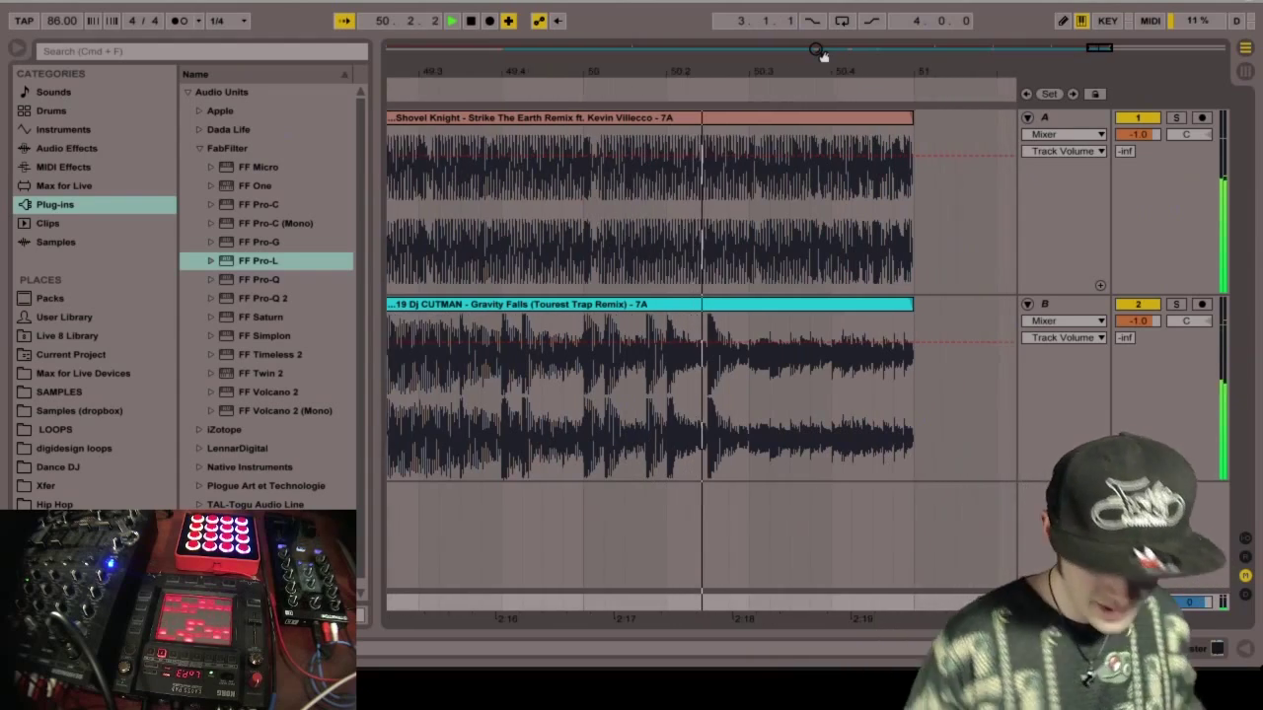
key(space)
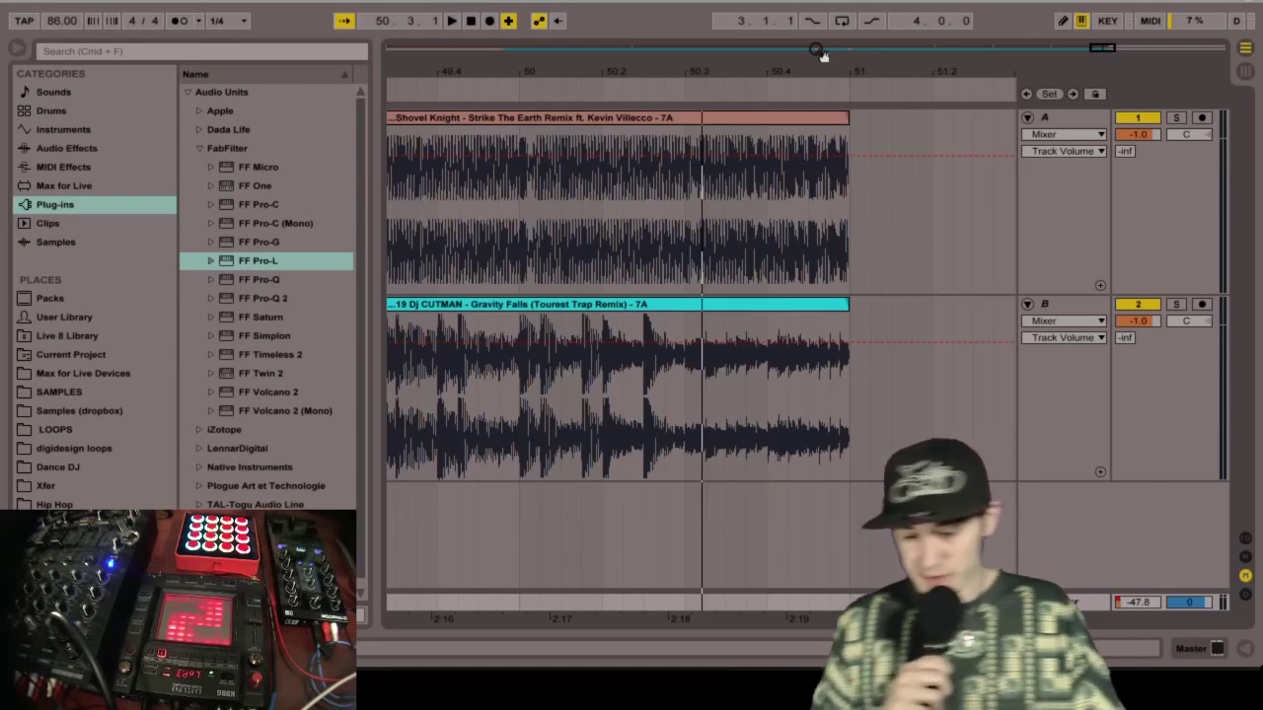
key(super+Tab)
key(super+Tab)
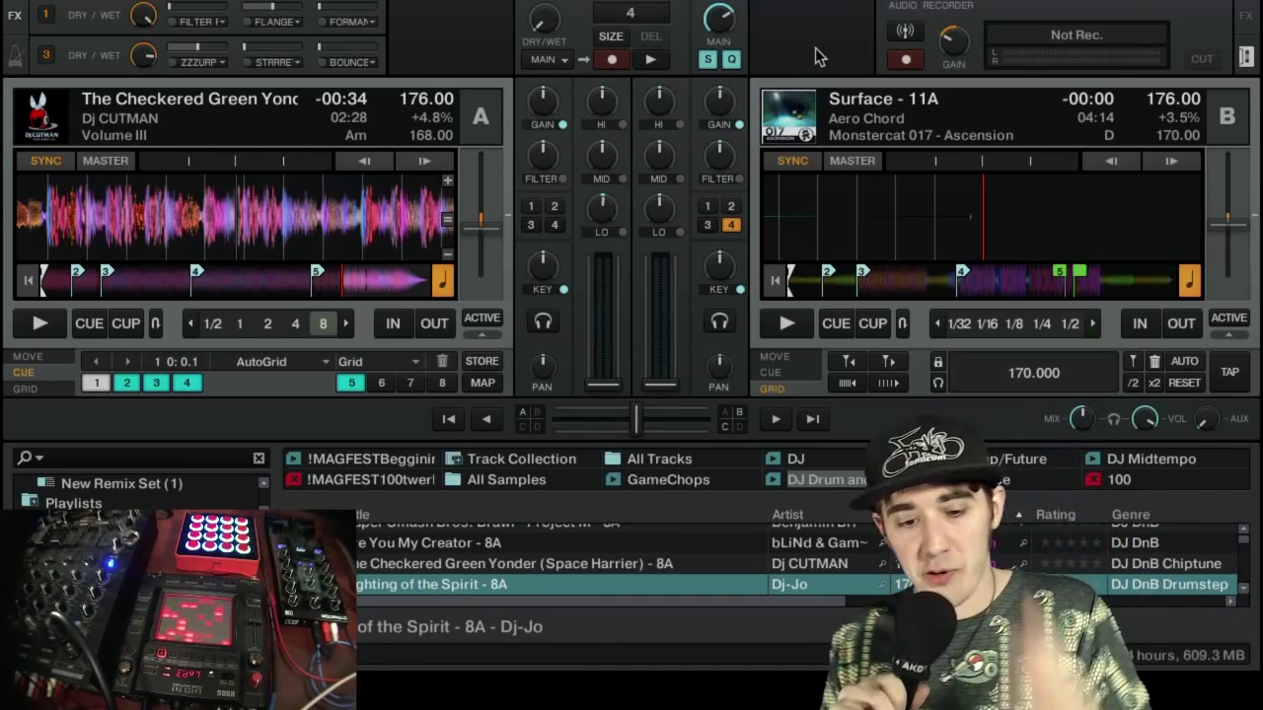
key(space)
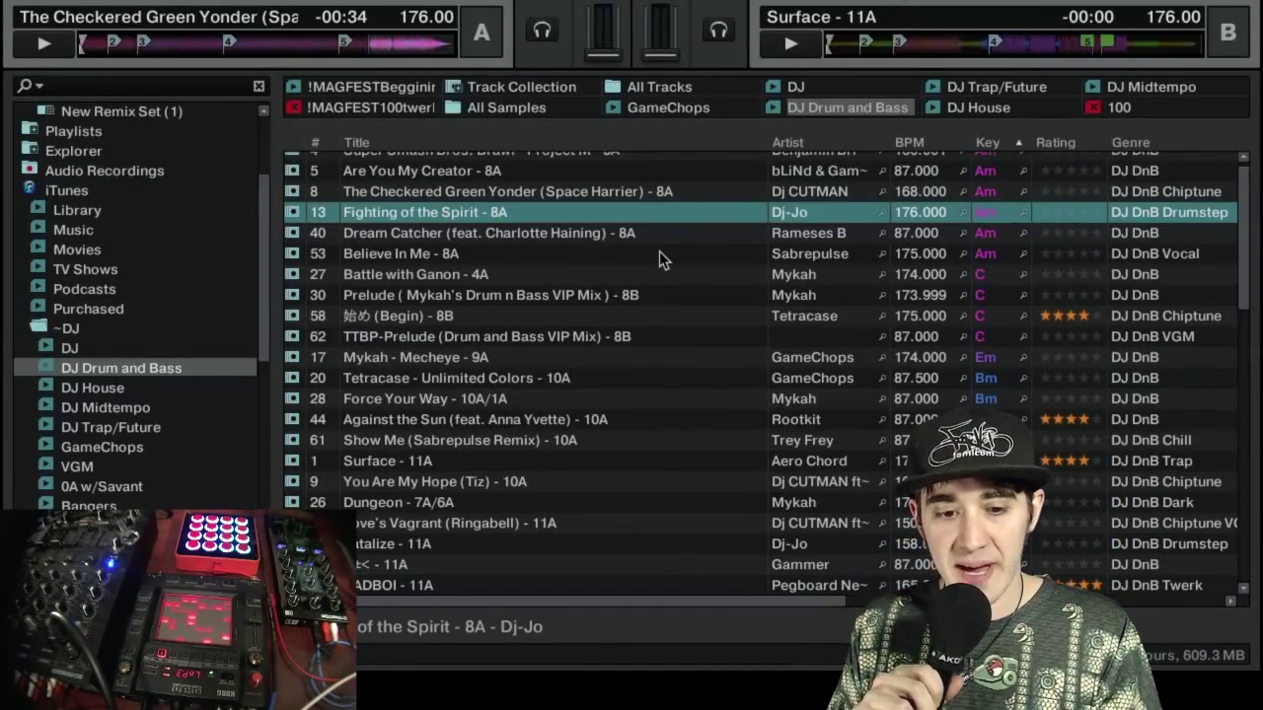
key(super+Tab)
- Loop the arrangement from bar 1 for 50 bars and play it, with the browser hidden
key(super+a)
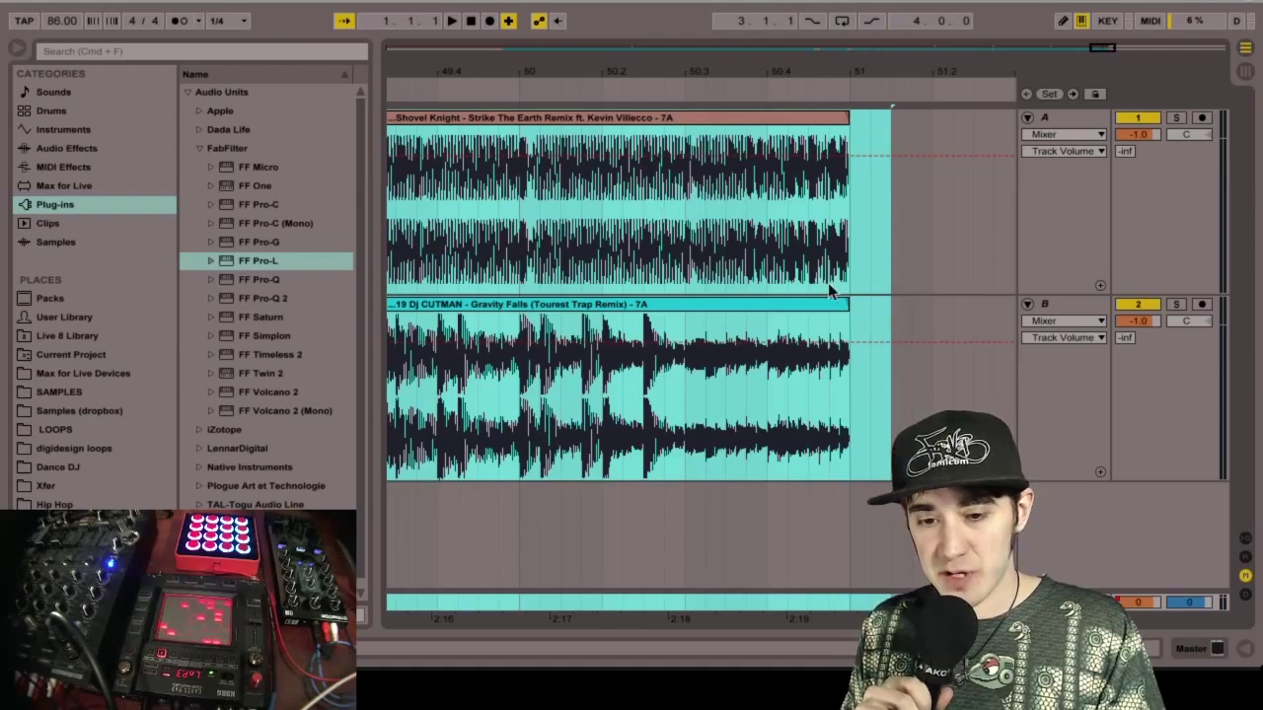
key(super+z)
key(super+z)
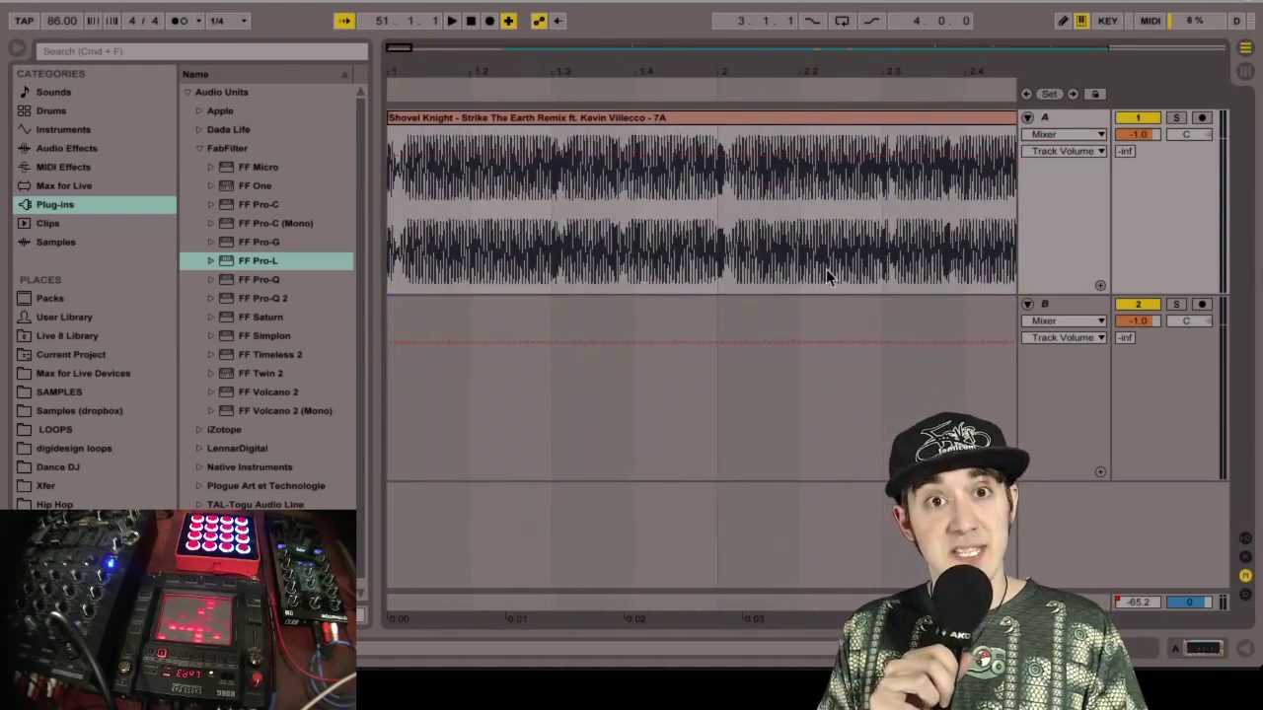
drag(659, 247, 370, 215)
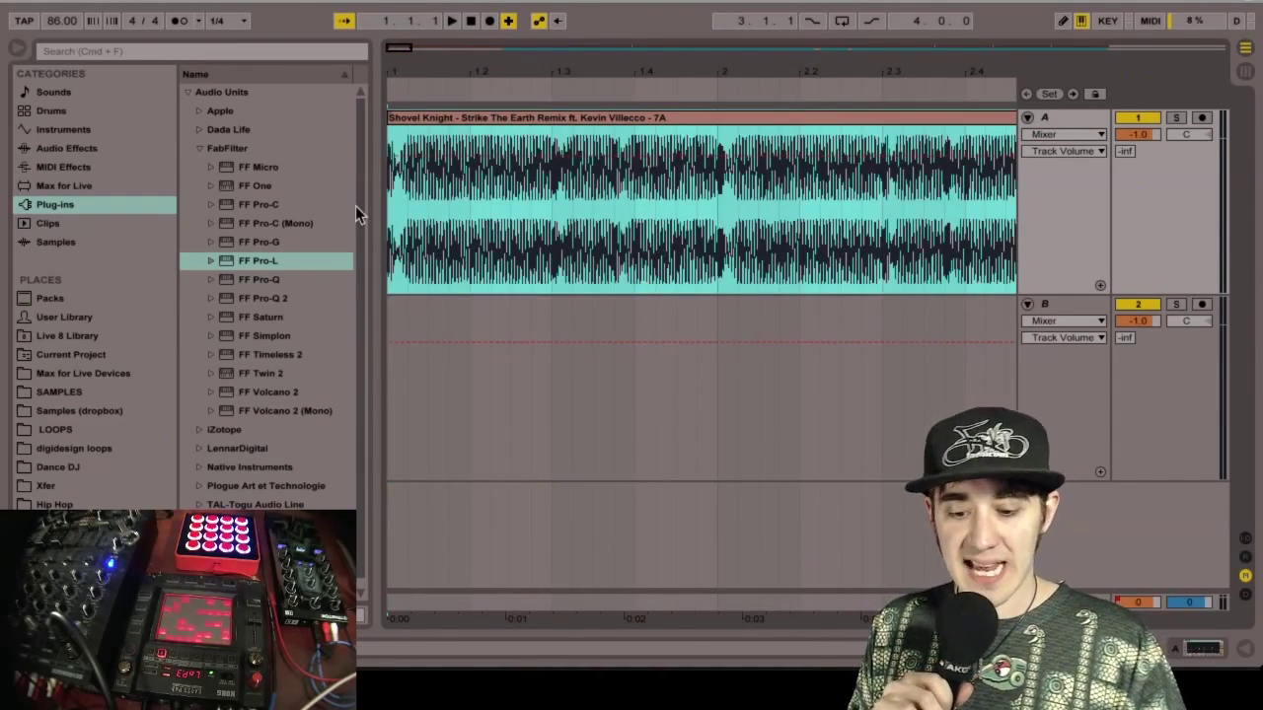
key(super+l)
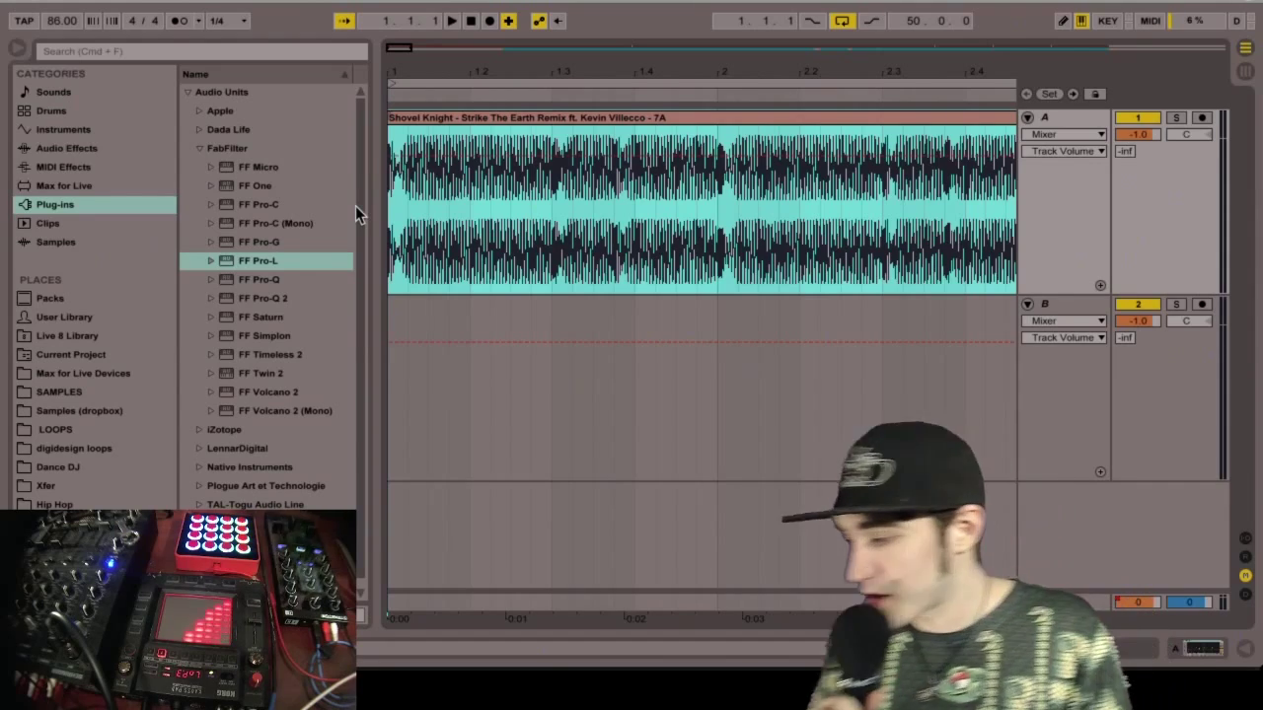
key(space)
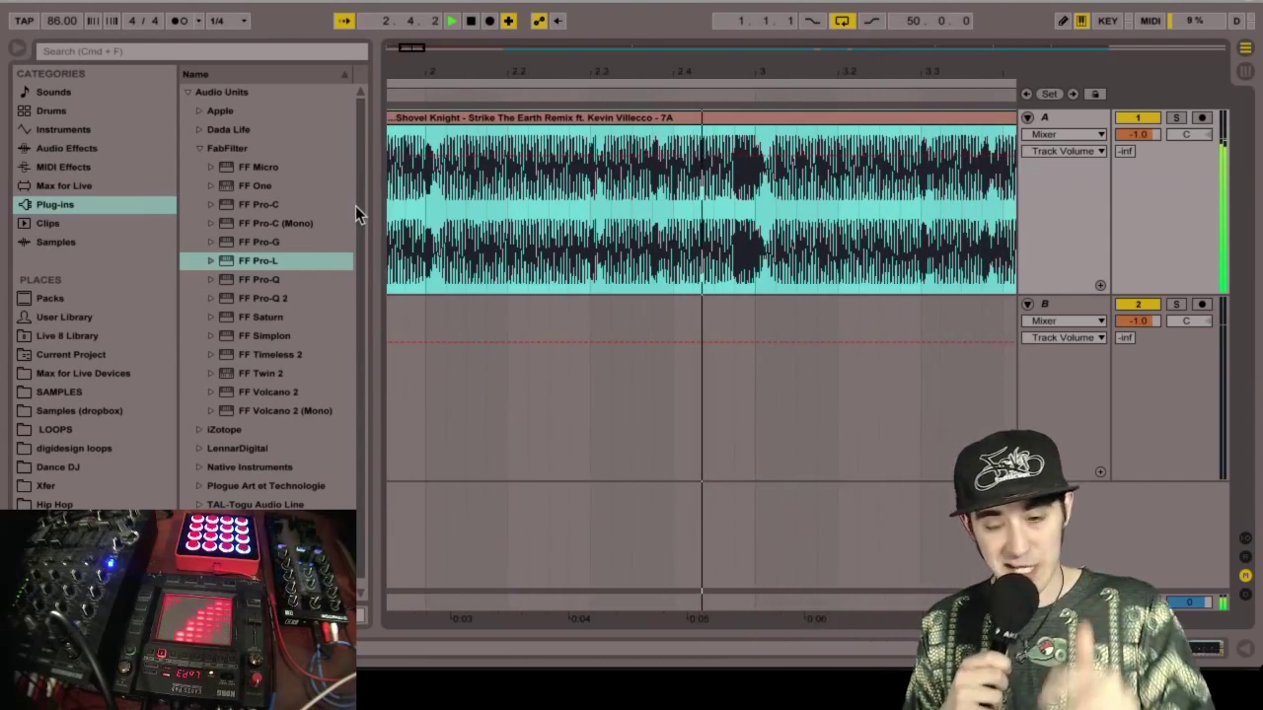
click(16, 47)
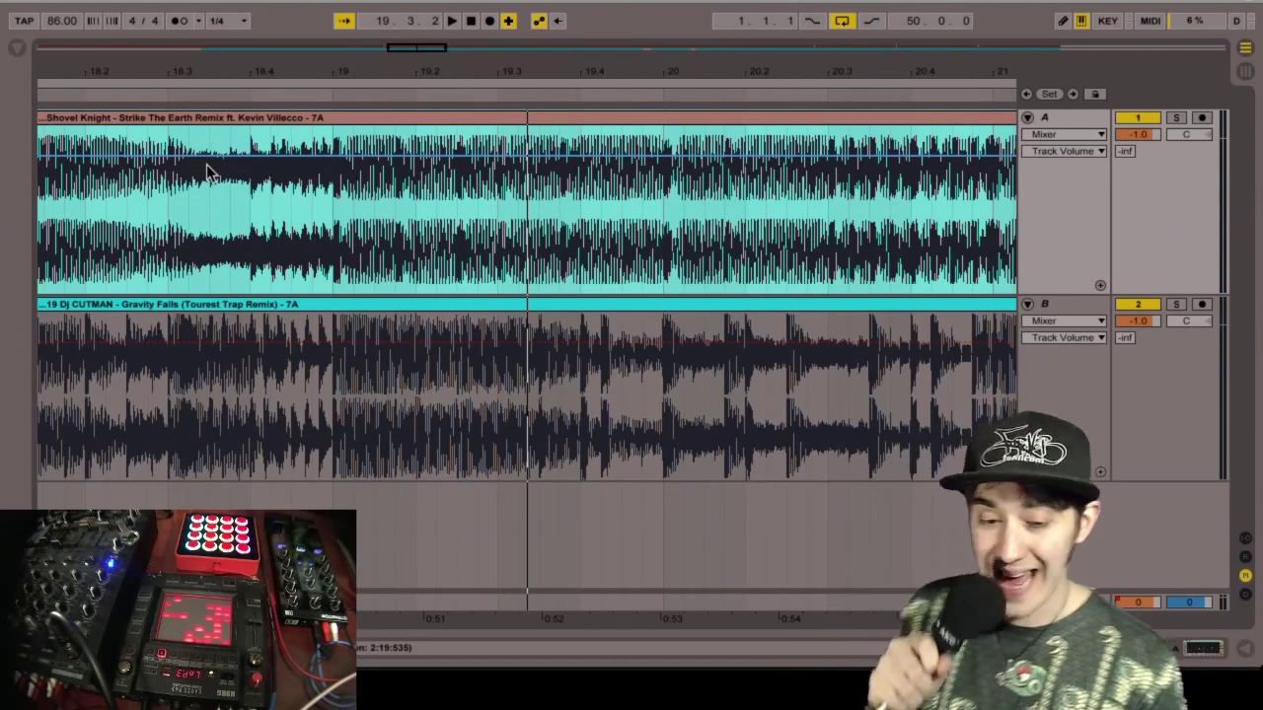
- Switch to iTunes, search for "past my bed", and load "Past My Bedtime (Animal Crossing) - 11B" onto Traktor's deck B
key(super+Tab)
key(super+Tab)
key(super+Tab)
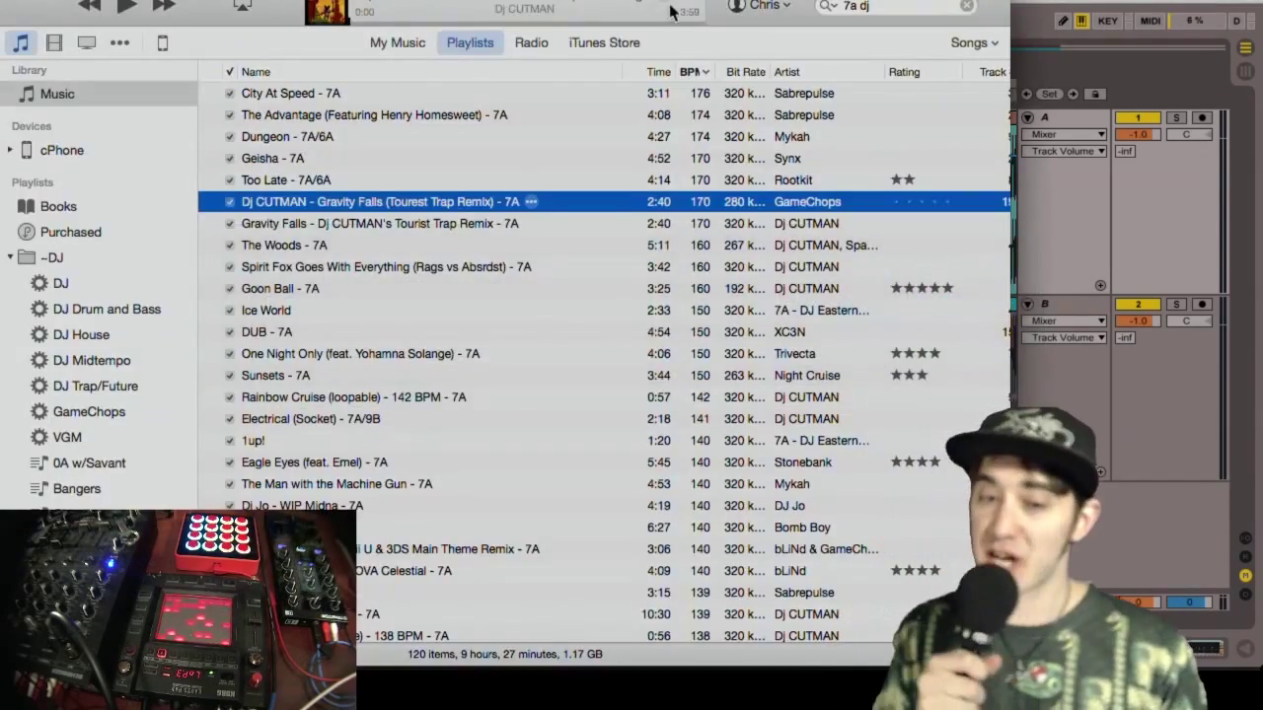
click(910, 6)
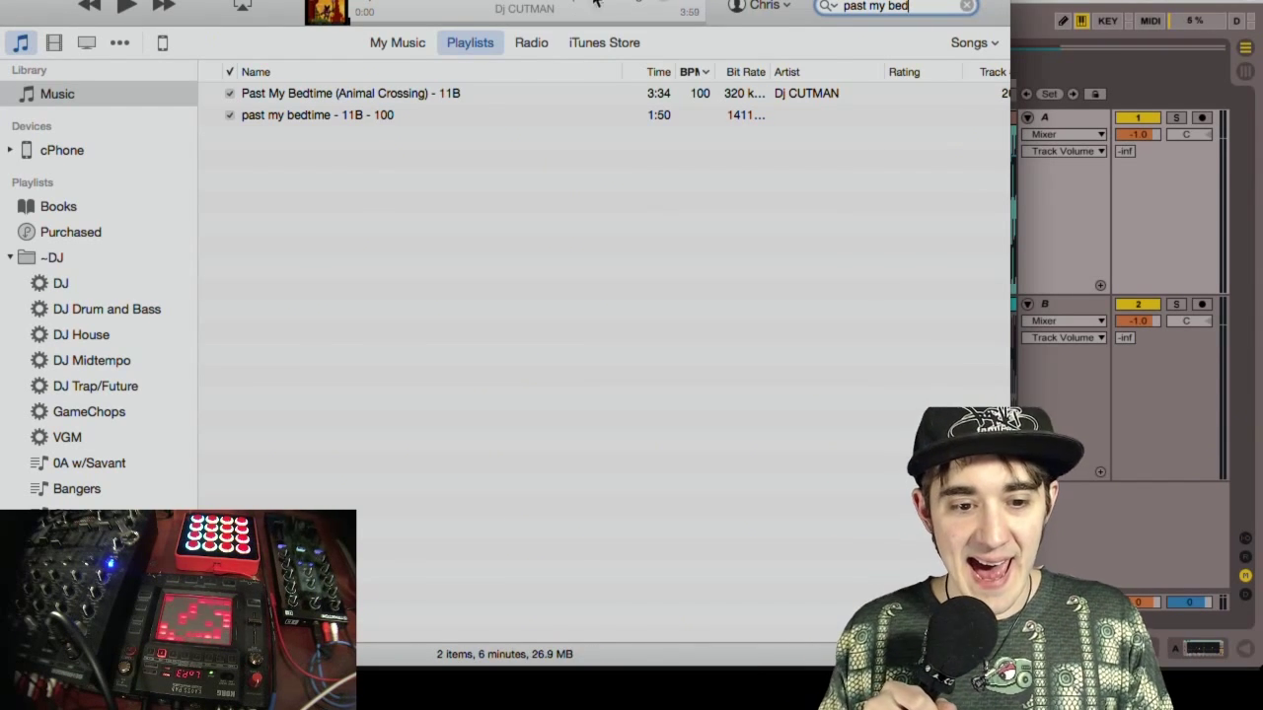
drag(409, 93, 908, 27)
key(super+Tab)
key(super+Tab)
key(super+Tab)
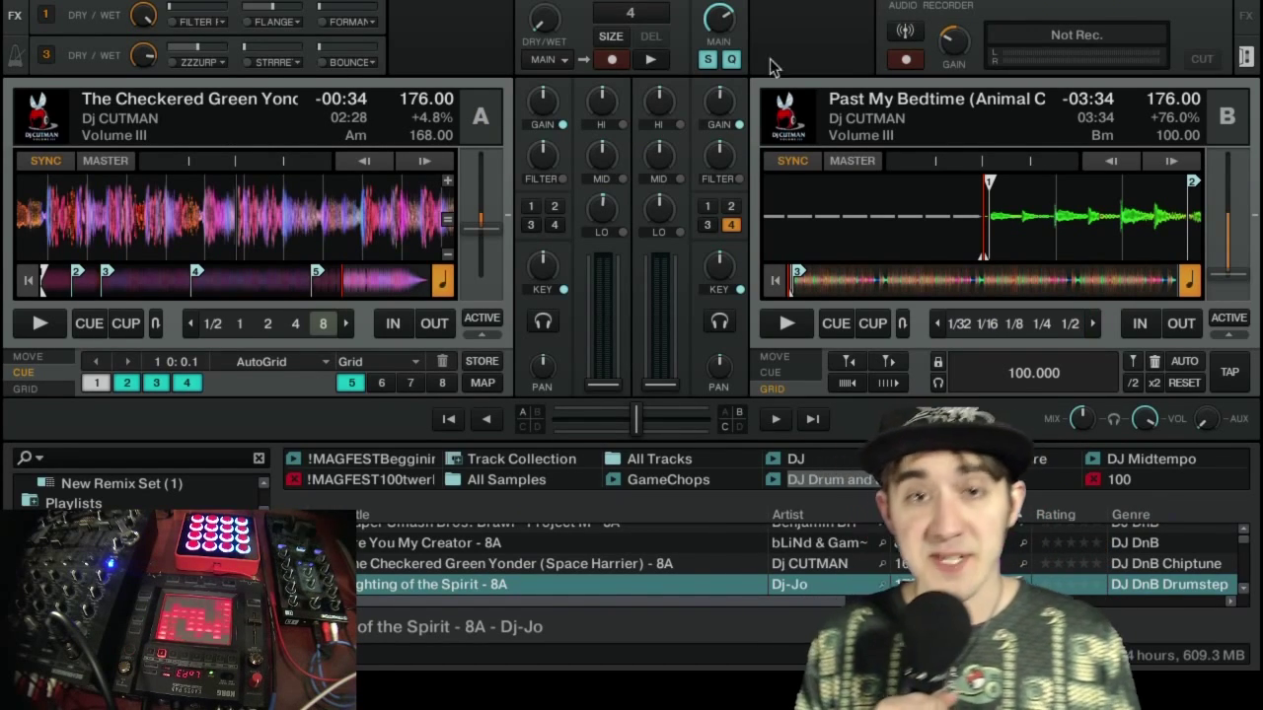
- Turn off sync on deck B and reset its tempo to +0.0% at 100 BPM
click(778, 156)
double_click(1221, 223)
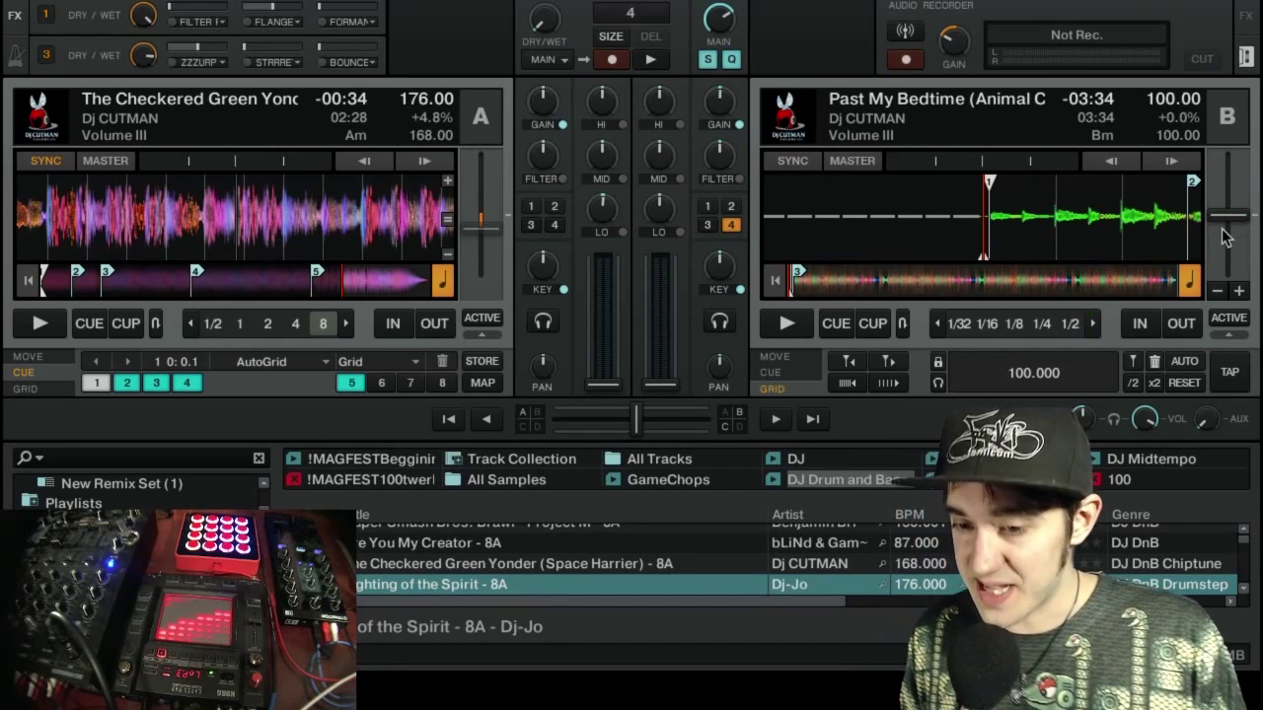